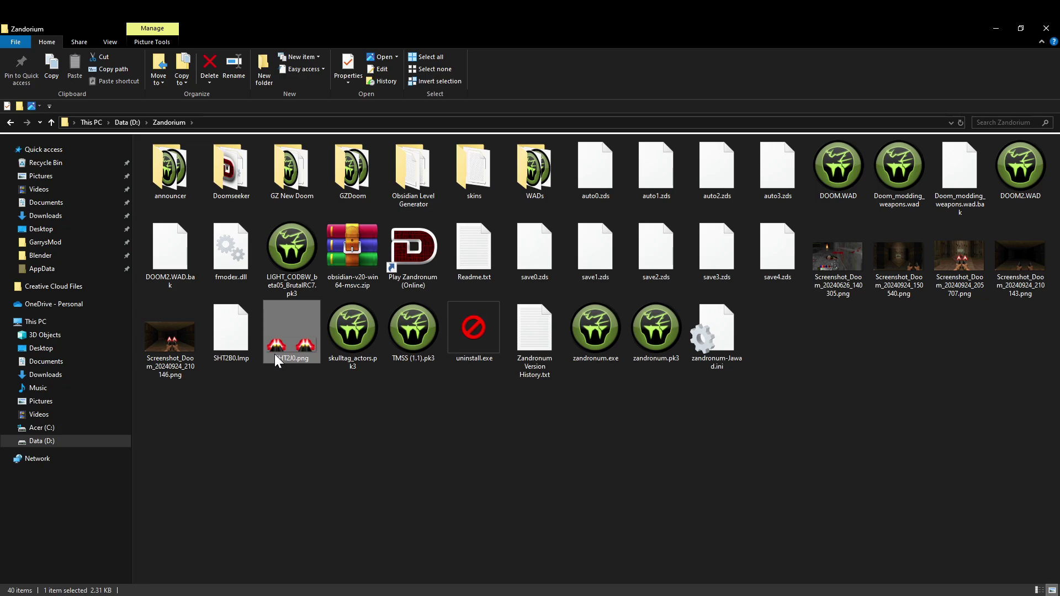
Delete SHT2J0.png from the Zandorium folder and minimize the folder window
key("Delete")
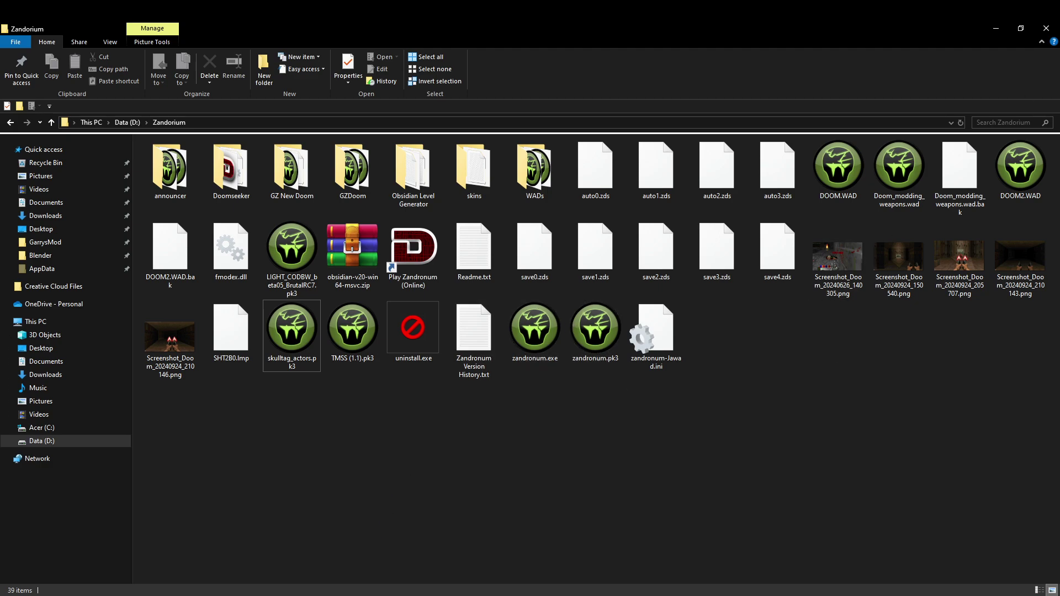
left_click(998, 28)
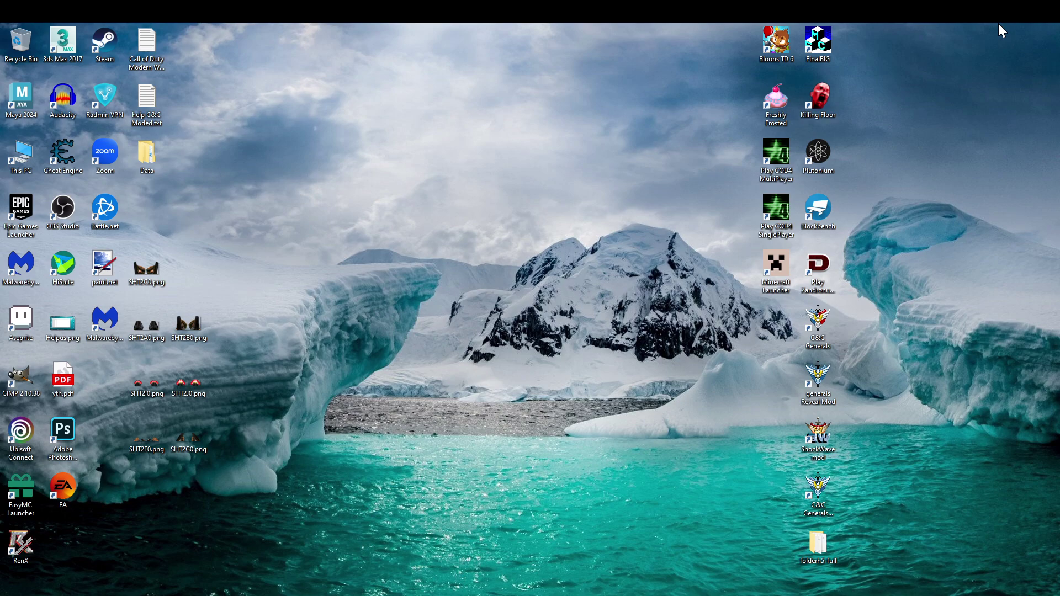
Launch SLADE, open the recent archive Doom_modding_weapons.wad and maximize the window
key("super")
type("sd")
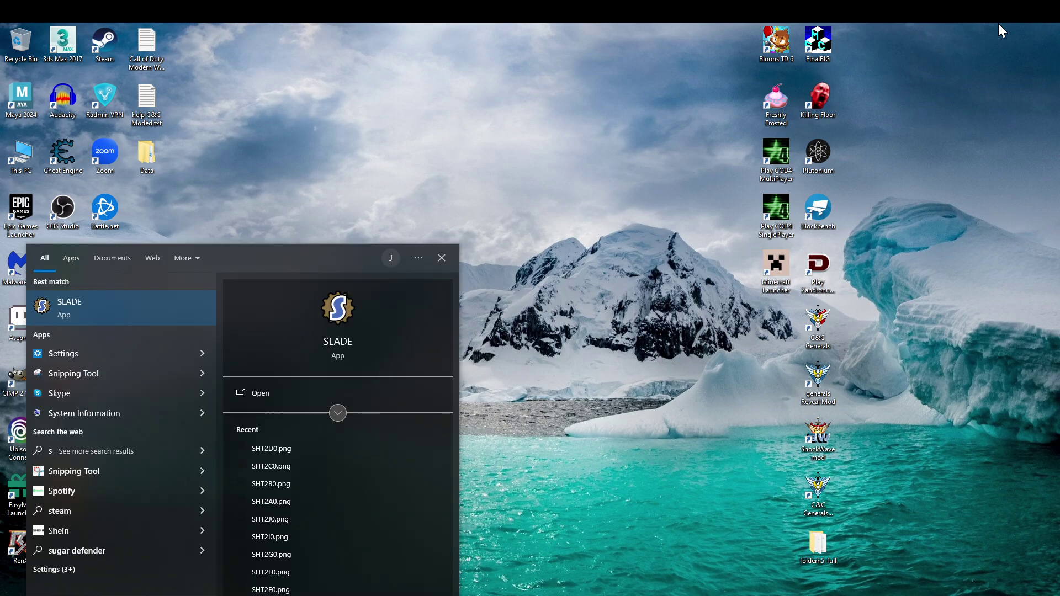
key("Return")
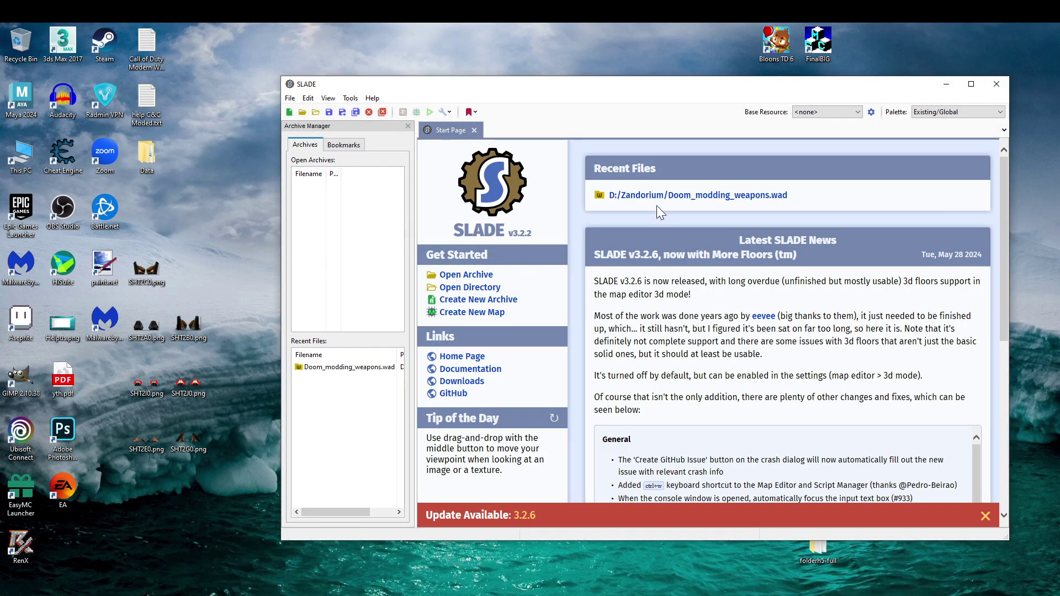
left_click(684, 197)
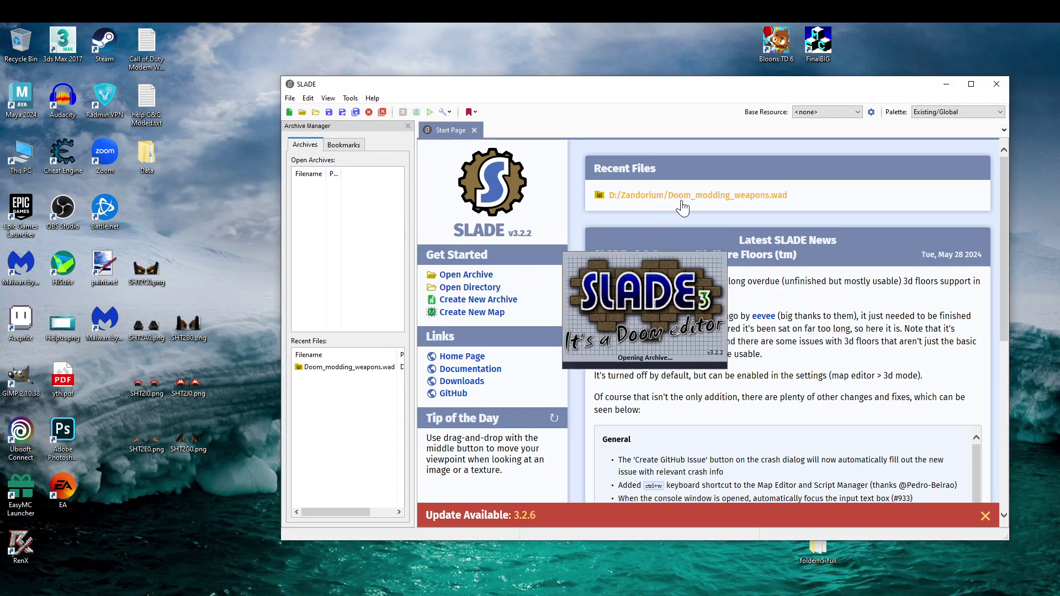
left_click(972, 87)
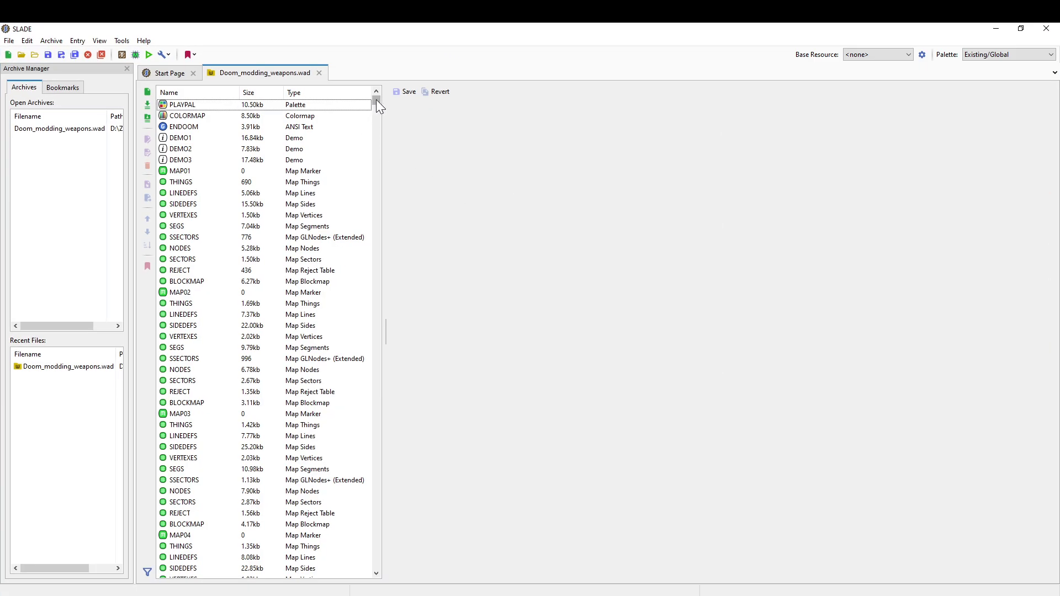
Examine the shotgun and super shotgun graphics in the archive, from SHTGA0 to SHT2J0
left_click_drag(376, 100, 424, 259)
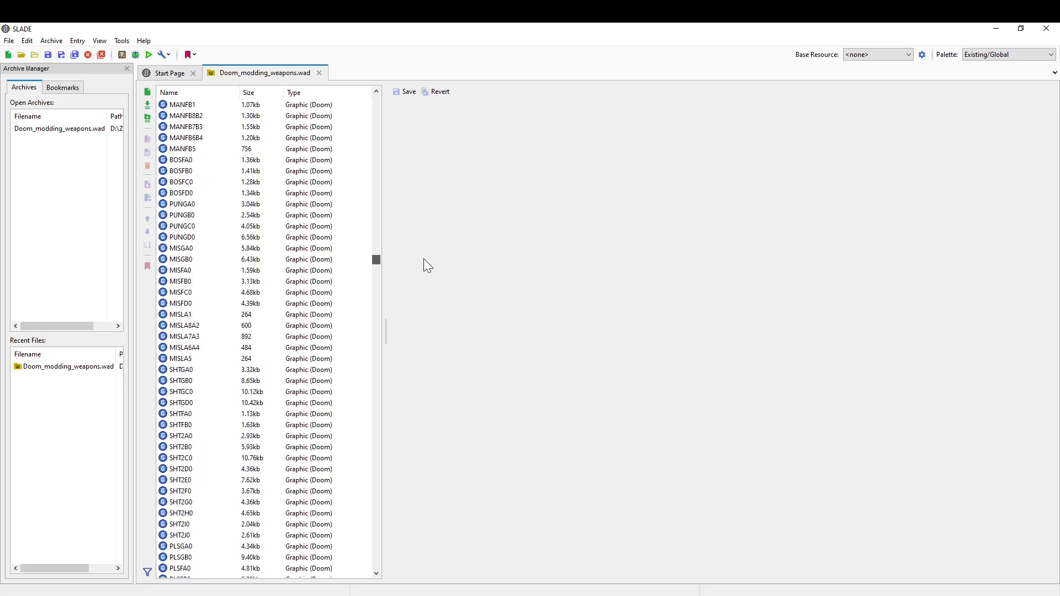
left_click(247, 362)
left_click(240, 372)
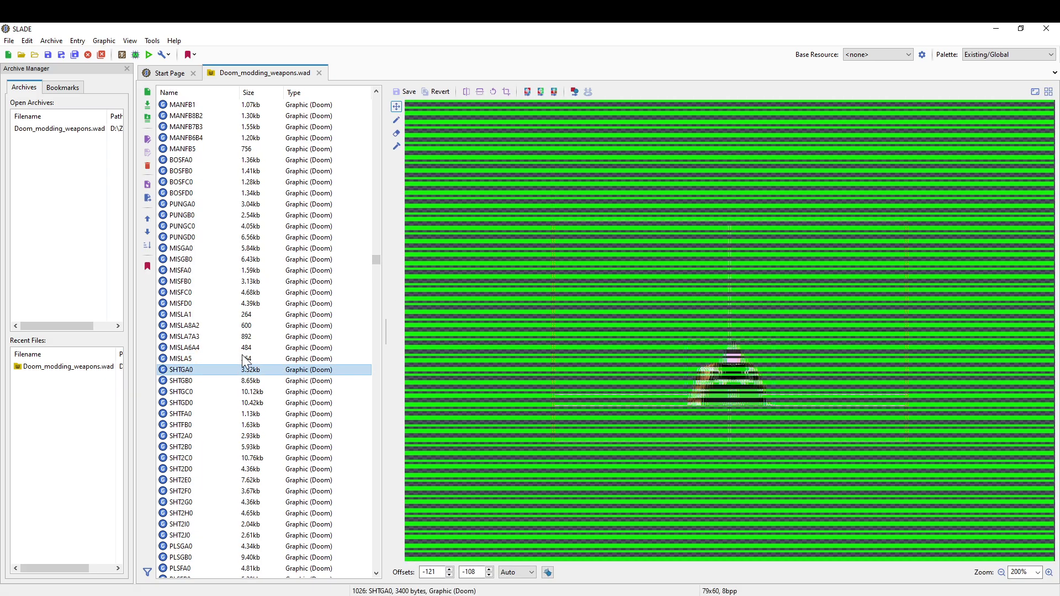
left_click_drag(390, 26, 526, 24)
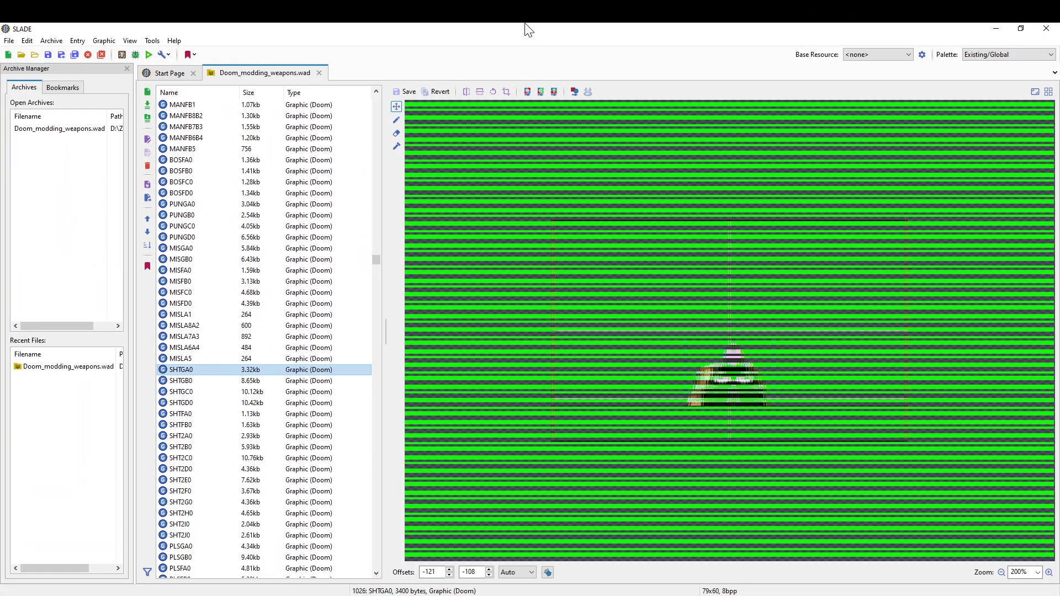
key("Down")
key("Down")
key("Down")
key("Down")
key("Down")
key("Down")
key("Down")
key("Down")
key("Down")
key("Down")
key("Down")
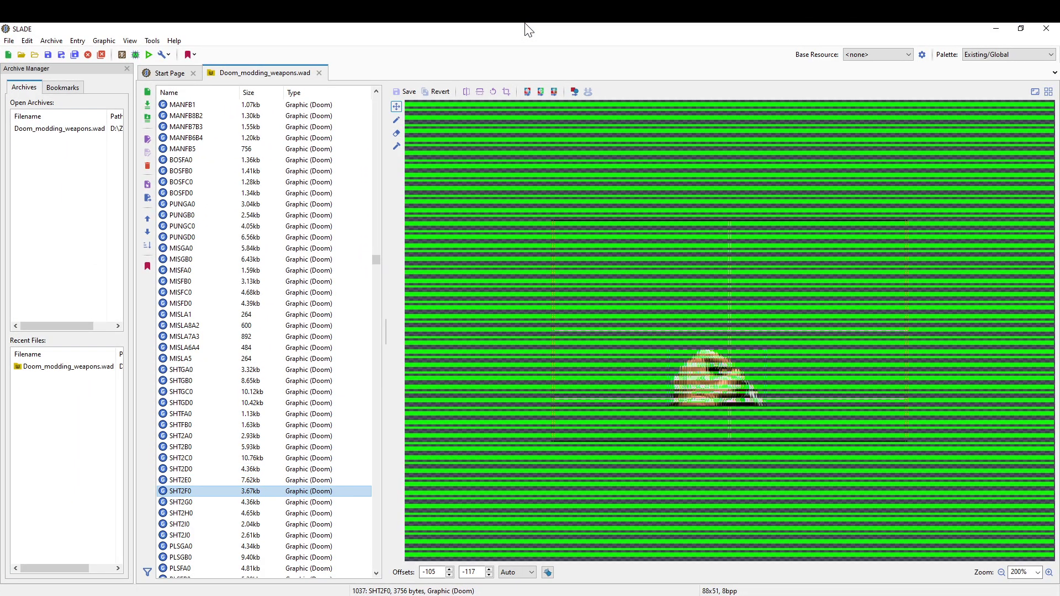
key("Down")
key("Down")
key("Down")
key("Down")
key("Up")
key("Up")
key("Up")
key("Up")
key("Up")
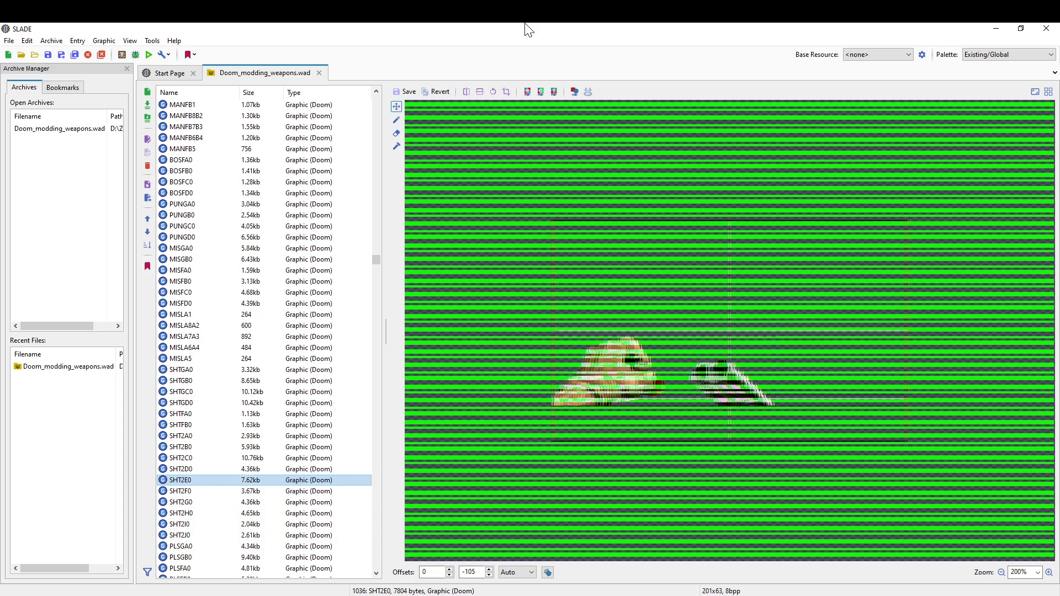
key("Down")
key("Down")
key("Down")
key("Down")
key("Down")
key("Down")
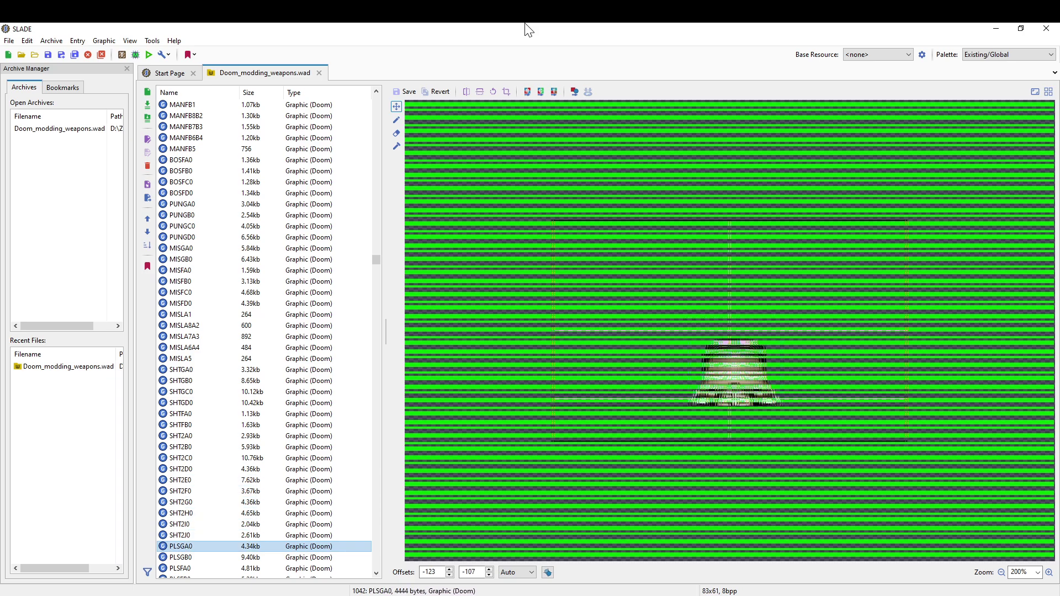
key("Up")
key("Up")
key("Down")
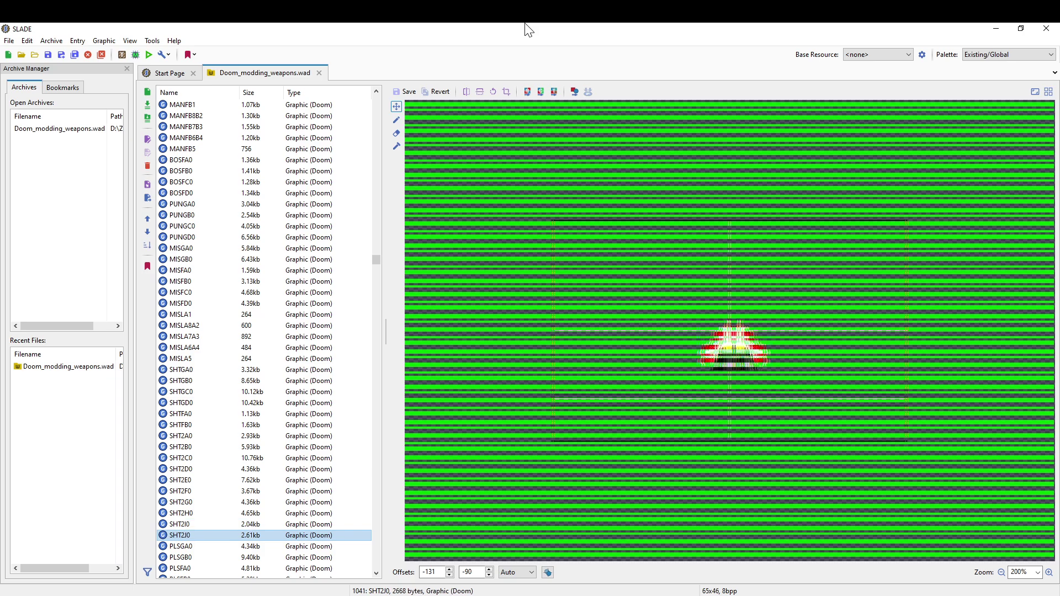
left_click_drag(740, 29, 608, 23)
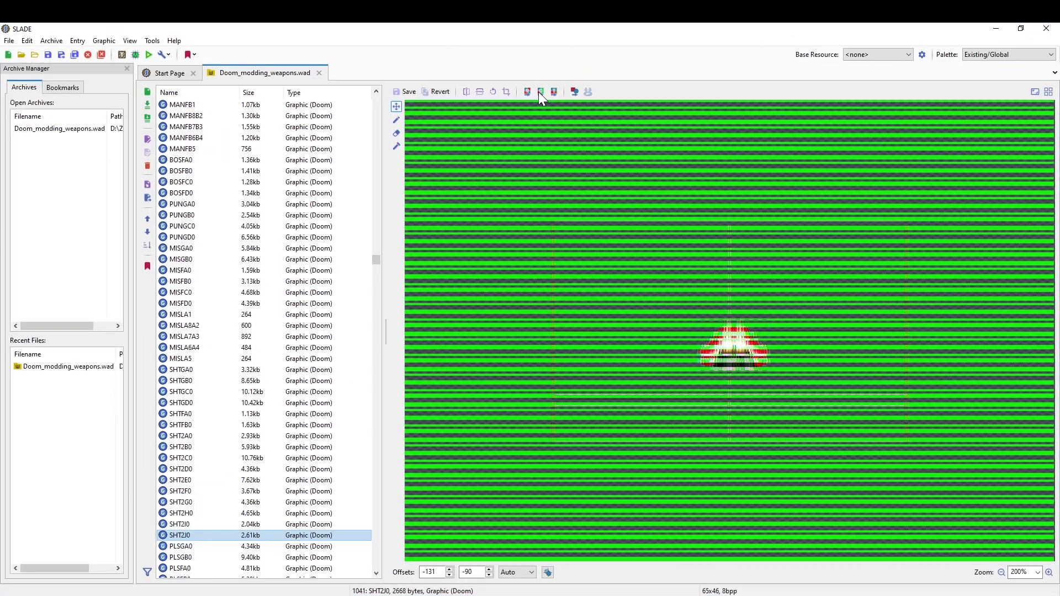
Export the SHT2J0 graphic as SHT2J0.png into the Zandorium folder
left_click(200, 524)
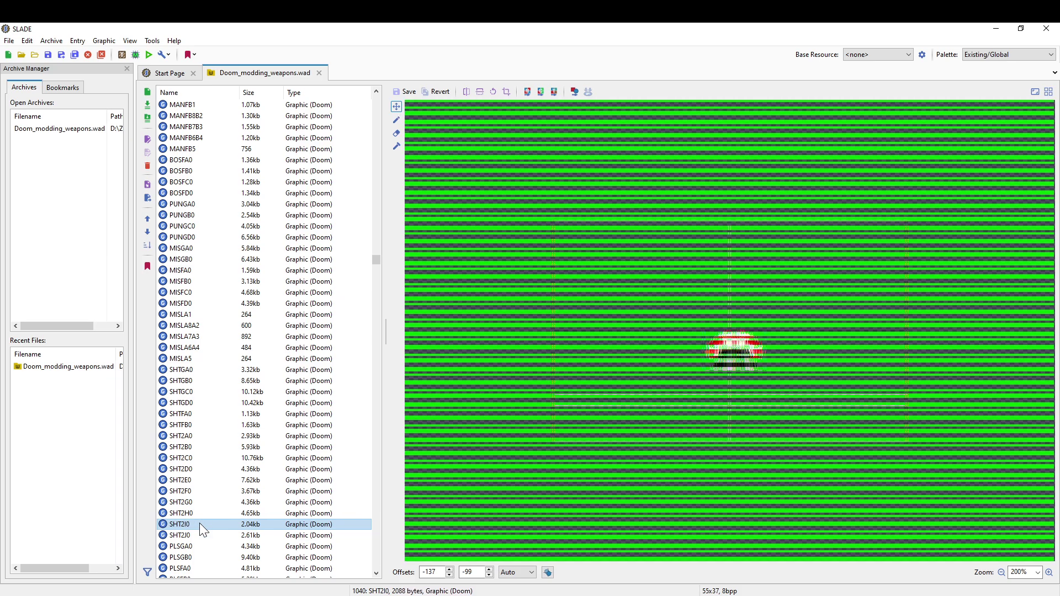
key("Down")
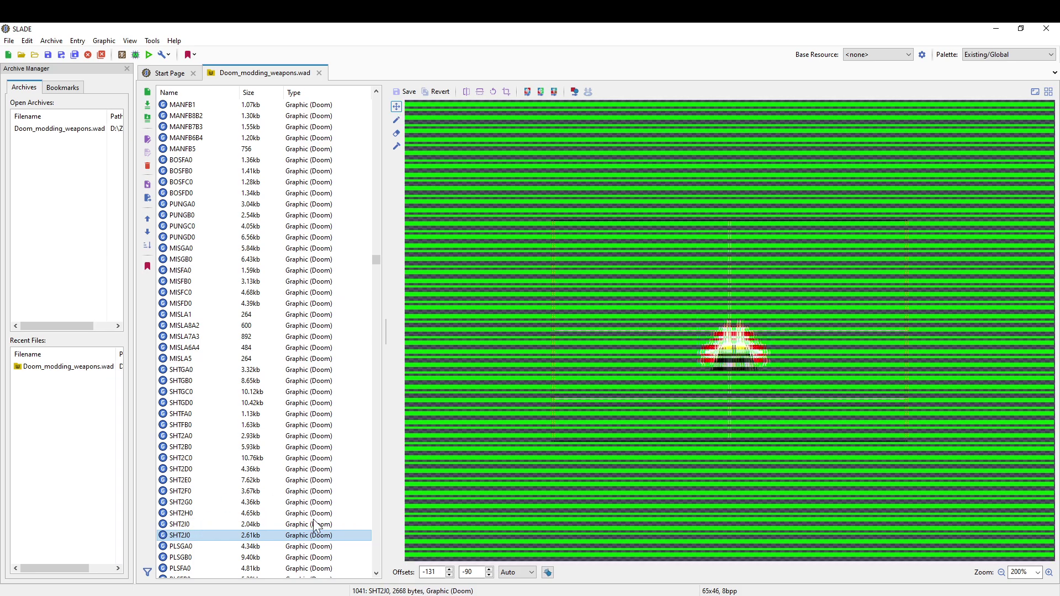
right_click(255, 536)
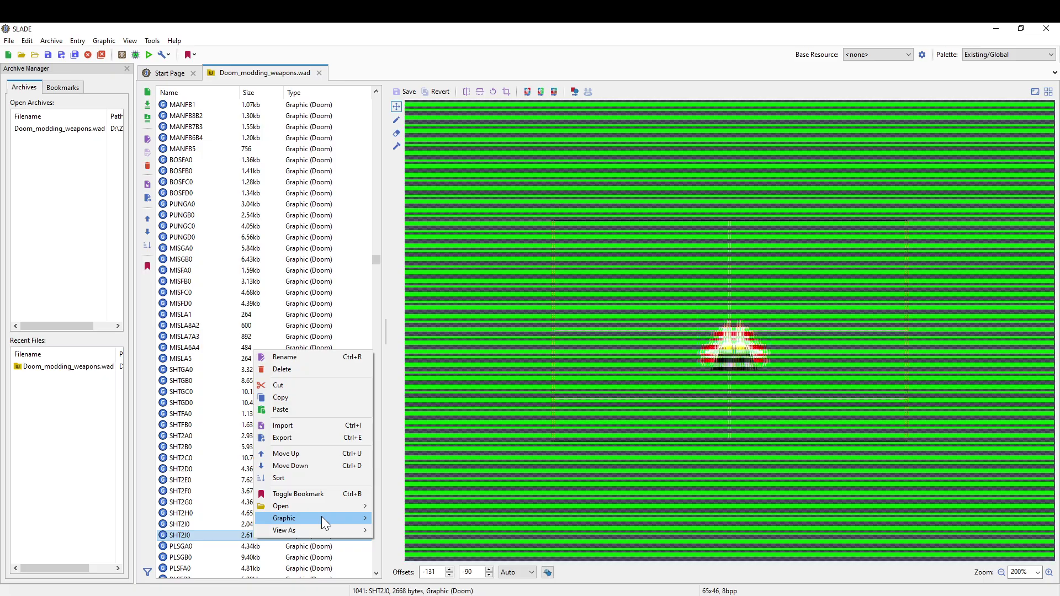
mouse_move(321, 522)
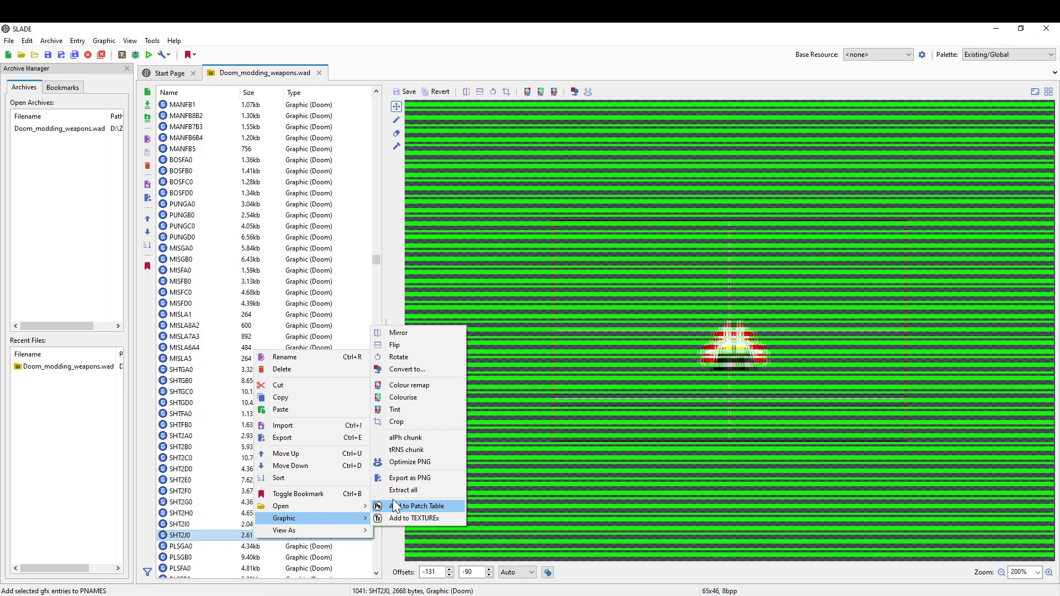
left_click(441, 476)
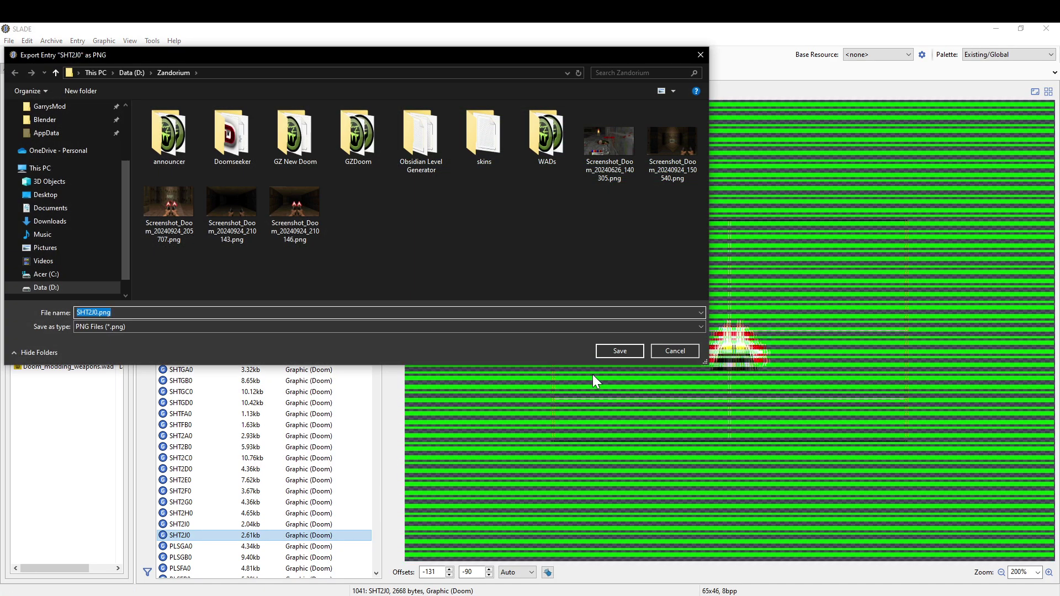
left_click(603, 354)
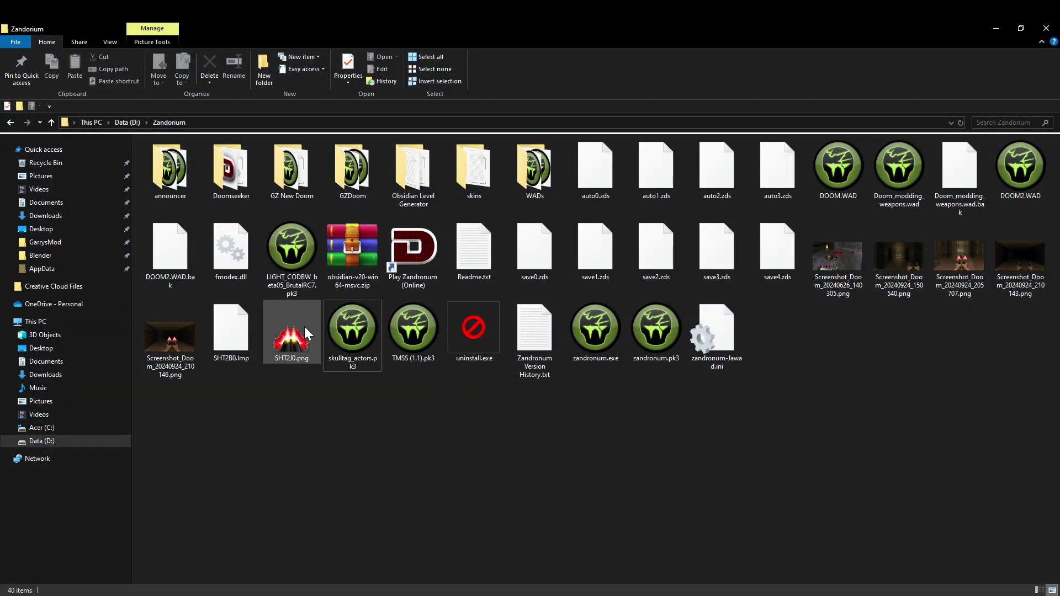
Try to copy SHT2J0.png to the desktop, cancel replacing the existing file, and delete the exported copy from the Zandorium folder
left_click(291, 332)
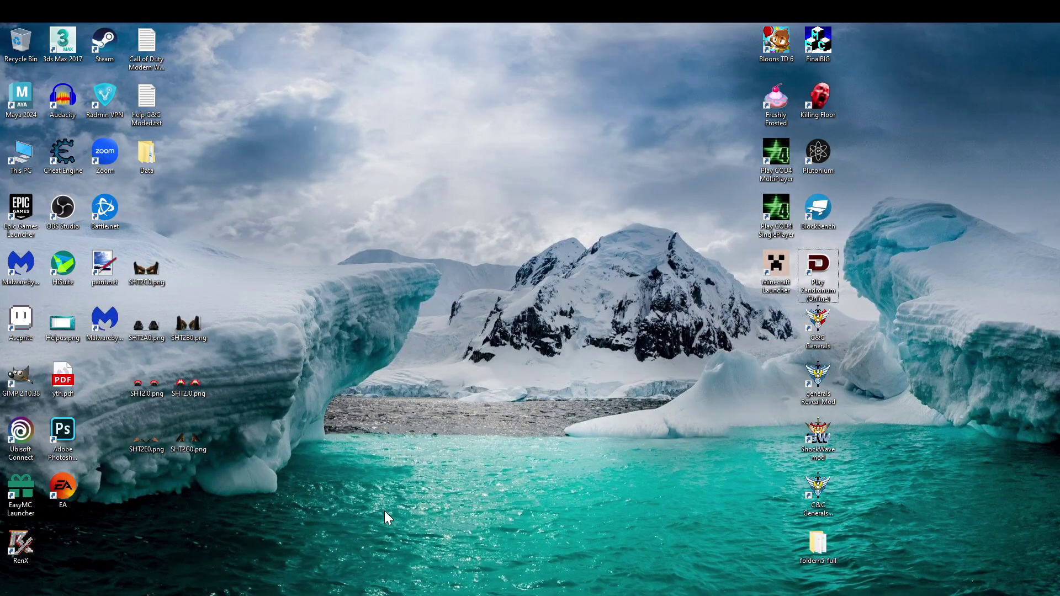
key("ctrl+v")
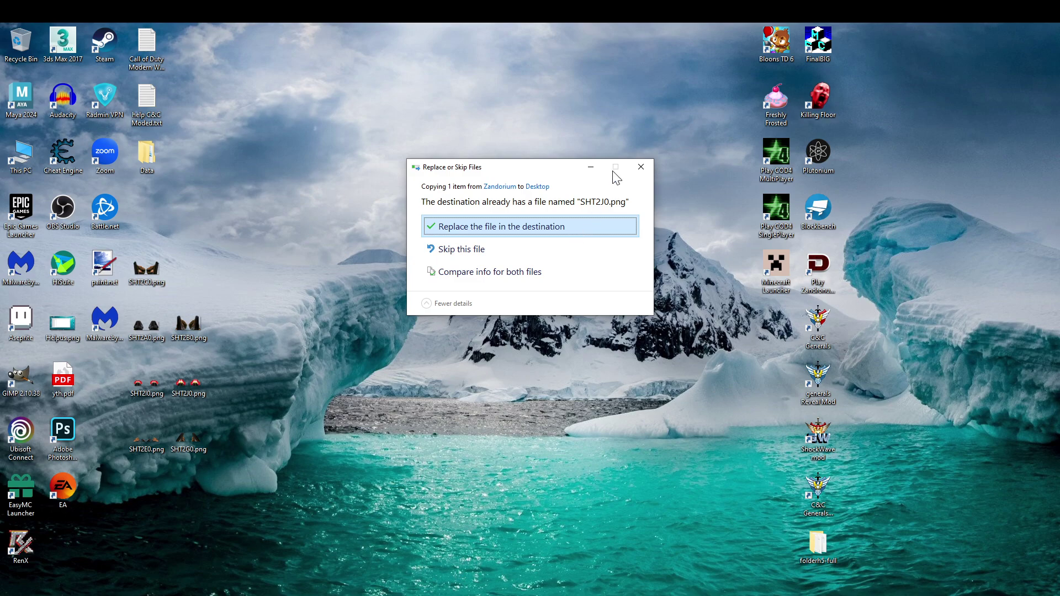
left_click(641, 167)
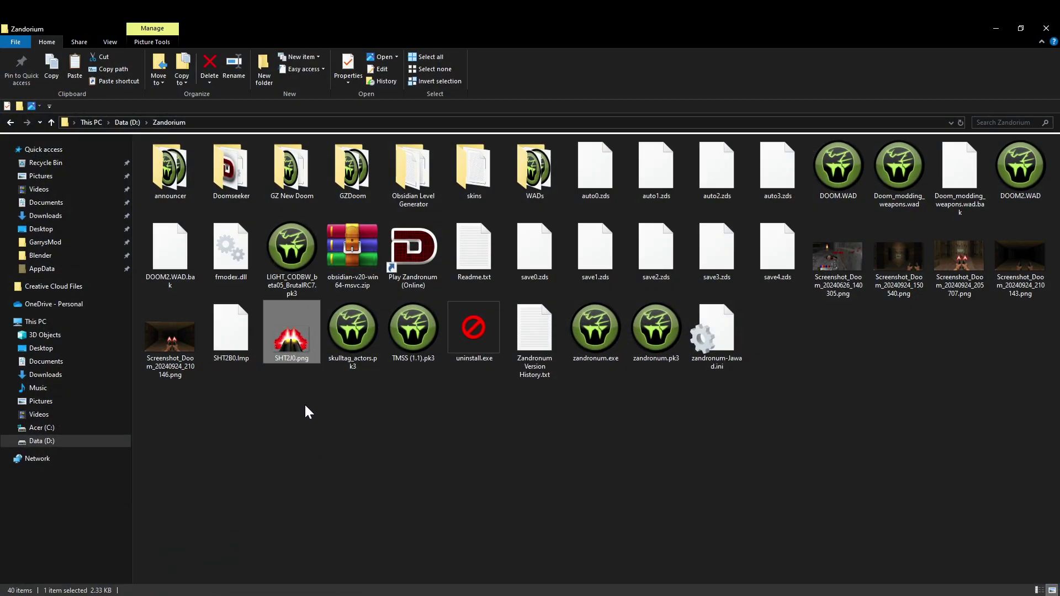
right_click(309, 342)
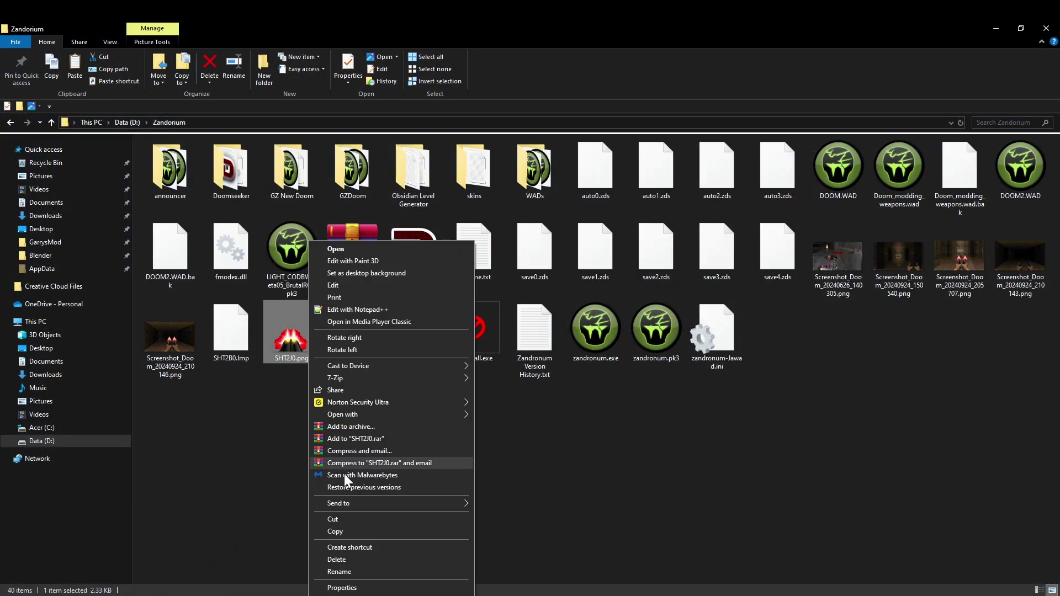
left_click(350, 560)
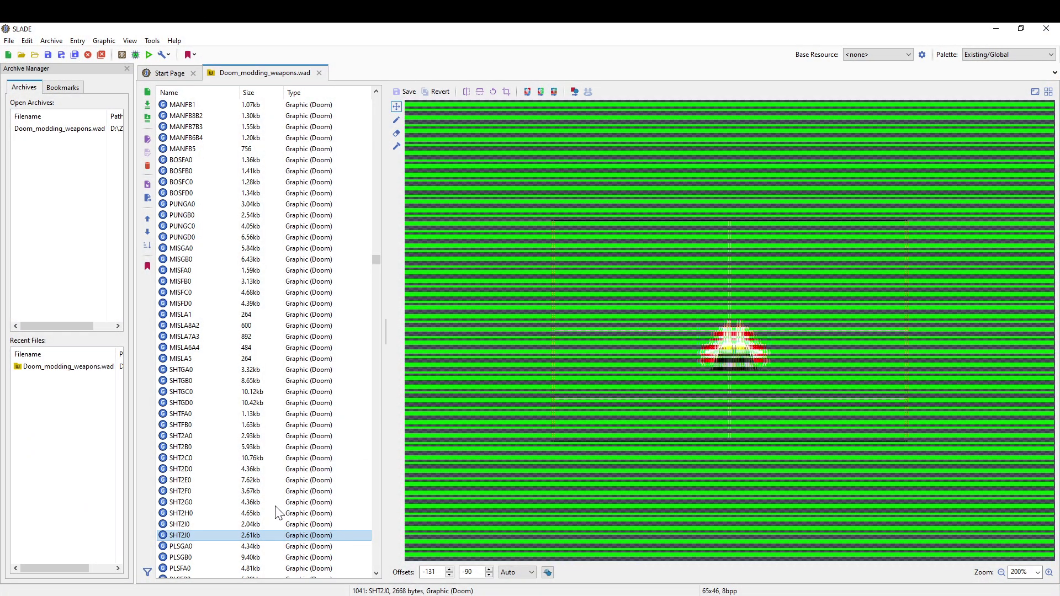
Export the SHT2E0 graphic from the SLADE archive as a PNG into the Zandorium folder
key("Up")
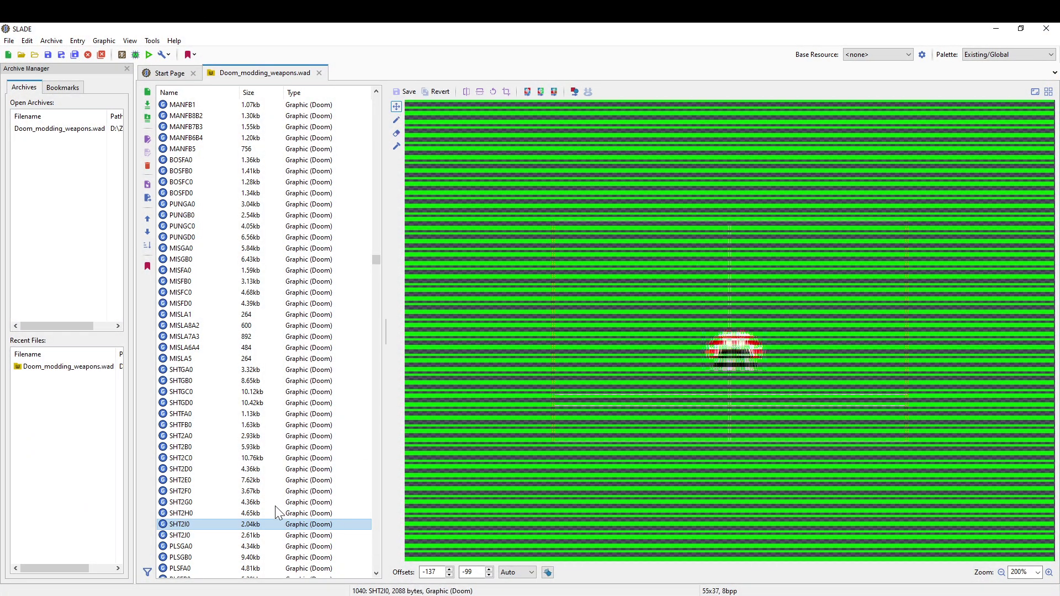
key("Up")
key("Up")
key("Up")
key("Up")
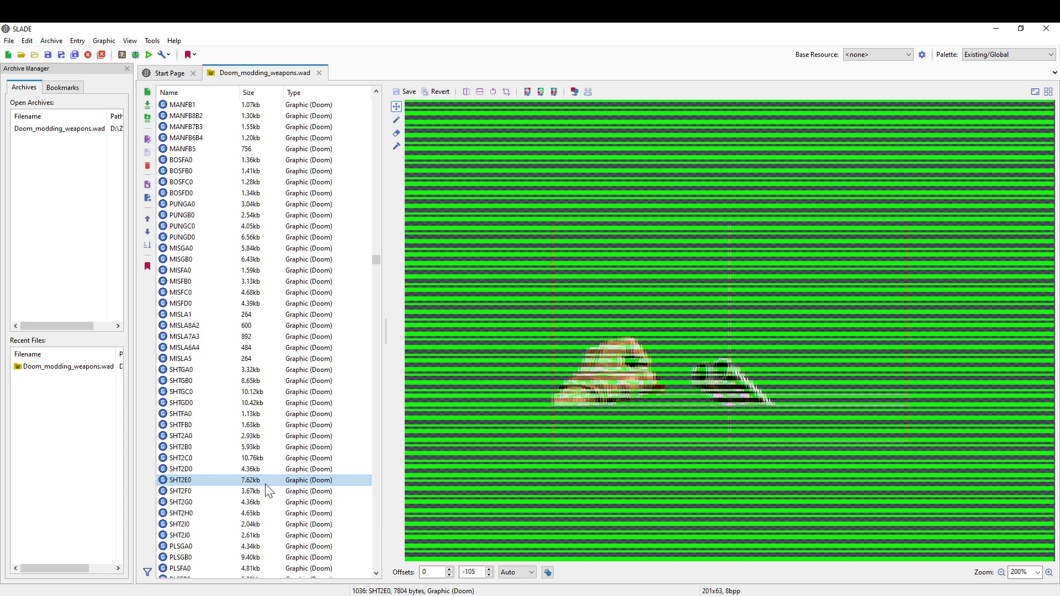
right_click(256, 481)
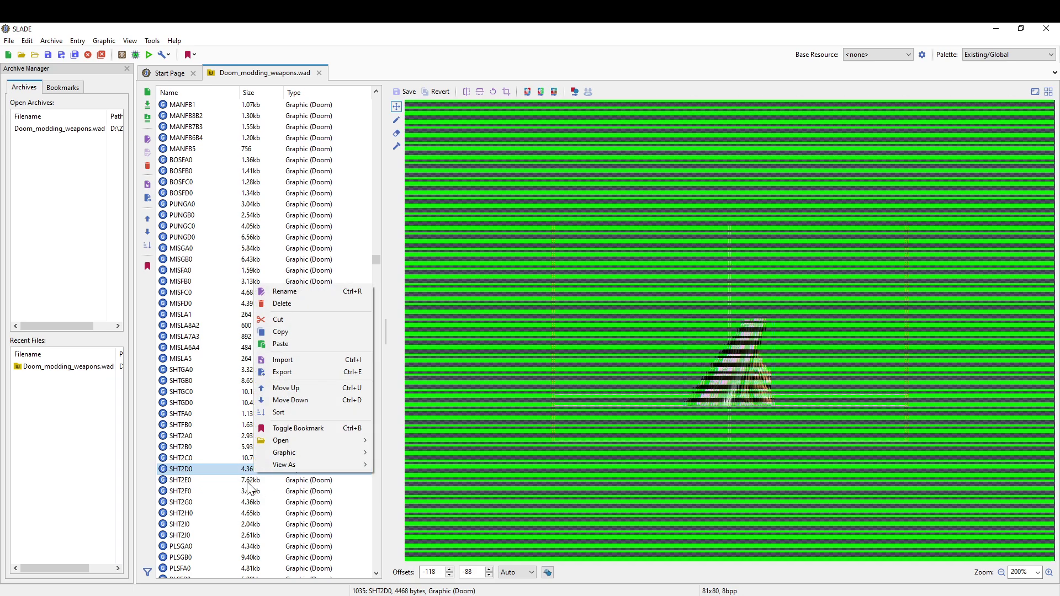
key("Escape")
right_click(248, 484)
mouse_move(353, 463)
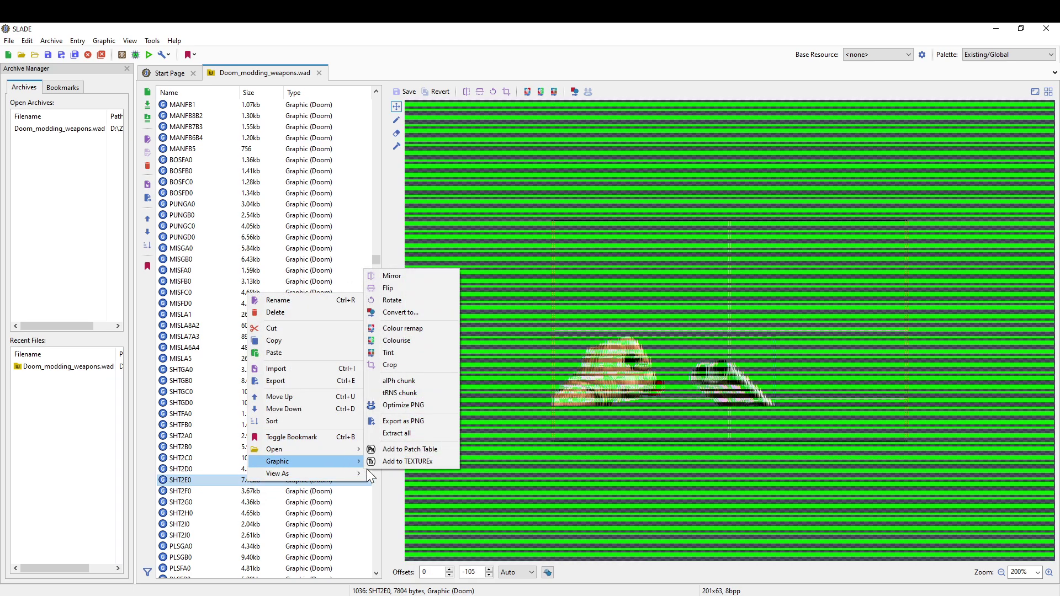
left_click(388, 423)
key("Return")
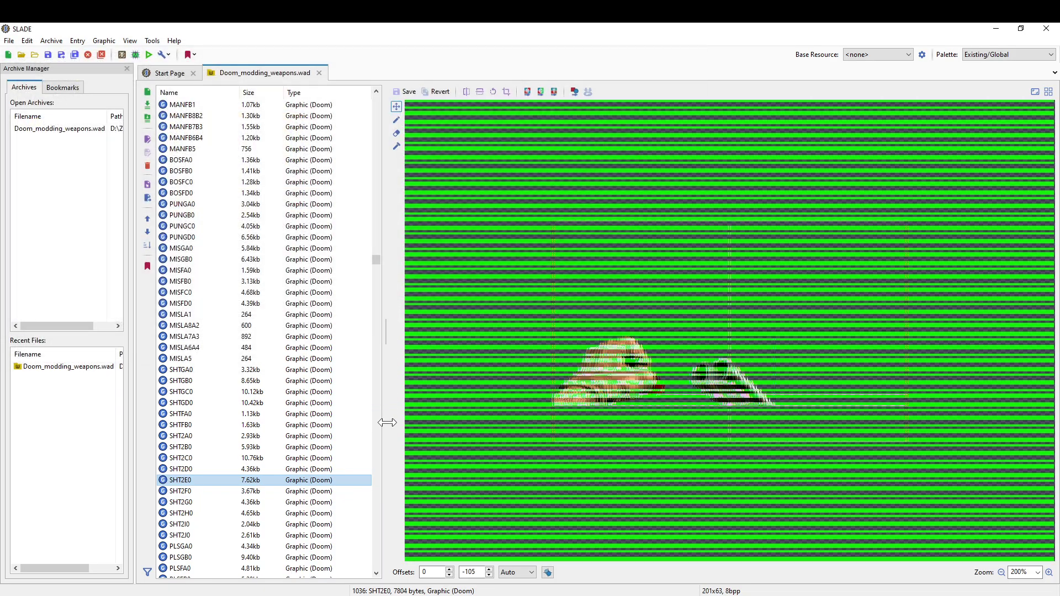
Try to copy SHT2E0.png from the Zandorium folder to the desktop, cancelling the replacement of the existing file
key("super+d")
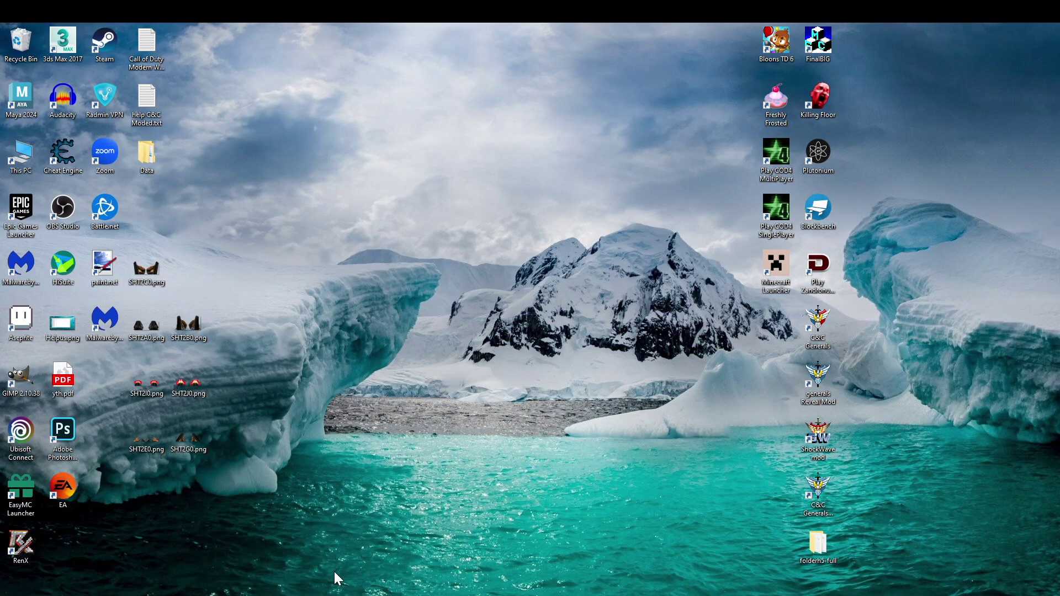
key("alt+Tab")
left_click(296, 359)
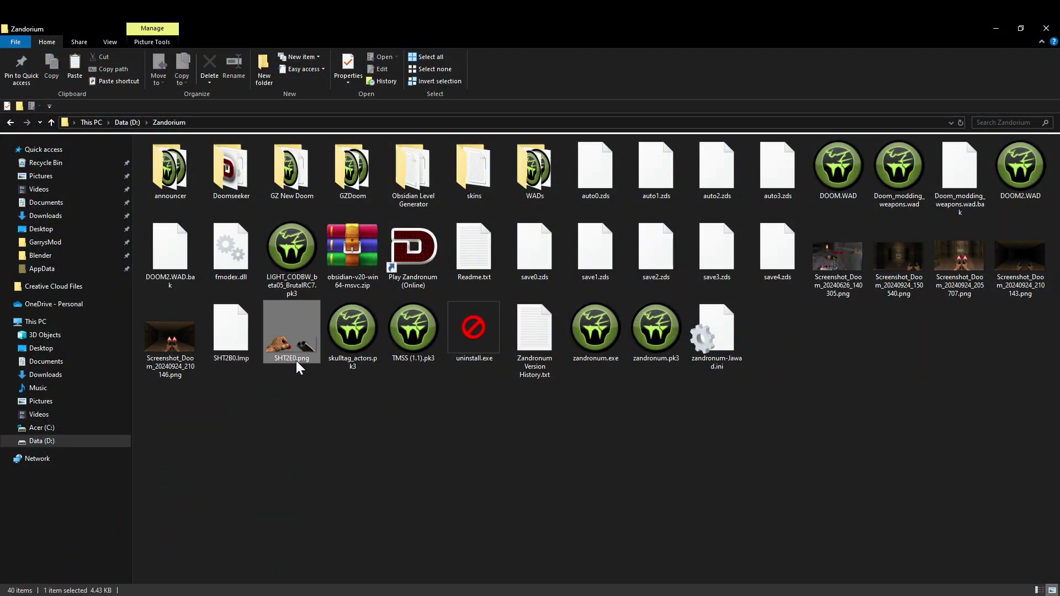
key("ctrl+c")
key("super+d")
key("ctrl+v")
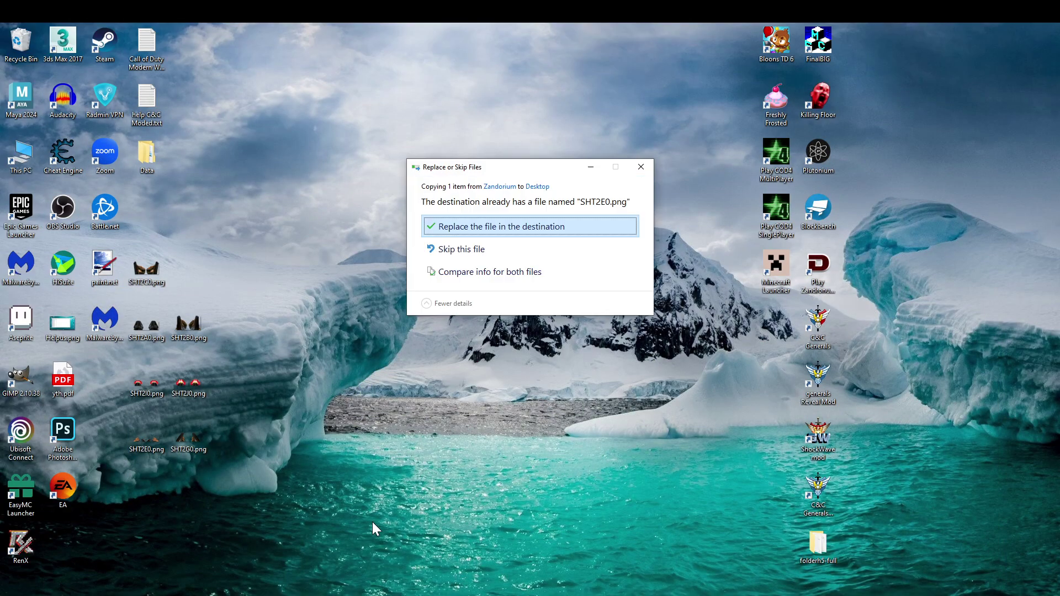
left_click(640, 167)
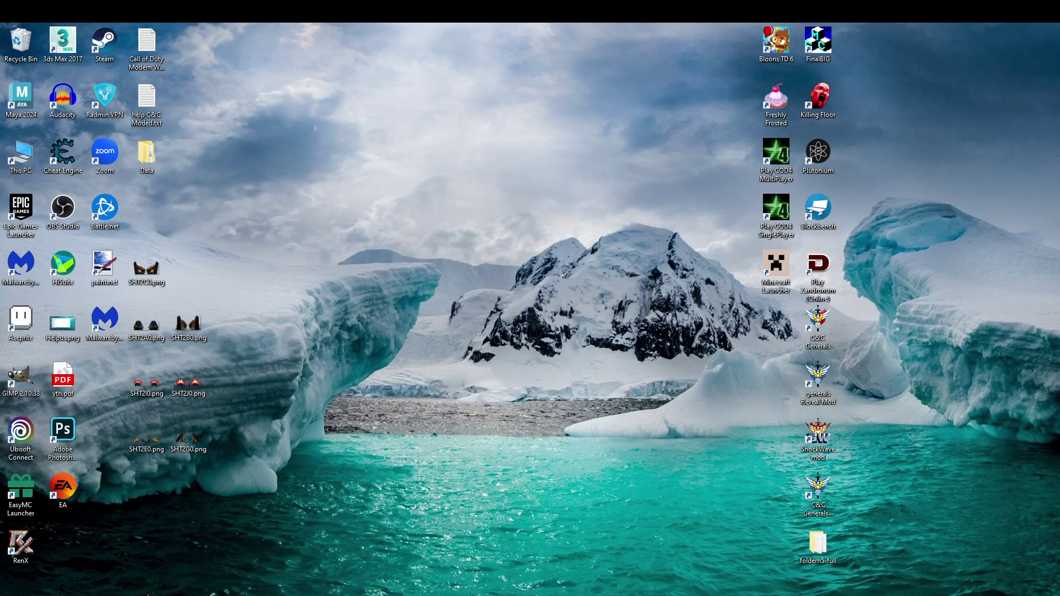
Delete SHT2E0.png from the Zandorium folder
key("alt+Tab")
right_click(307, 330)
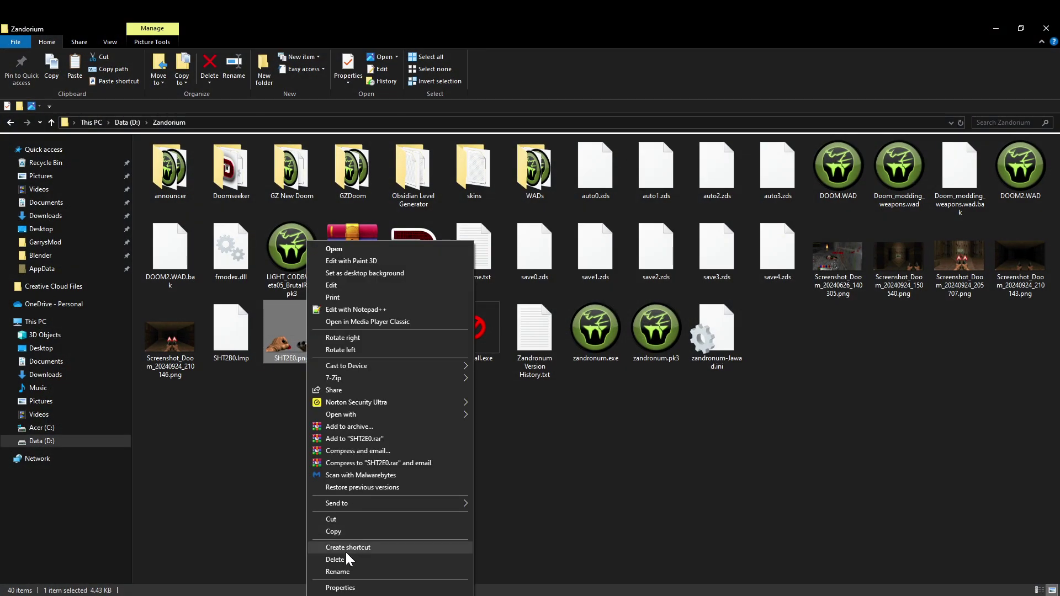
left_click(391, 563)
Switch back to SLADE and export the SHT2D0 graphic as a PNG into the Zandorium folder
key("super+d")
key("alt+Tab")
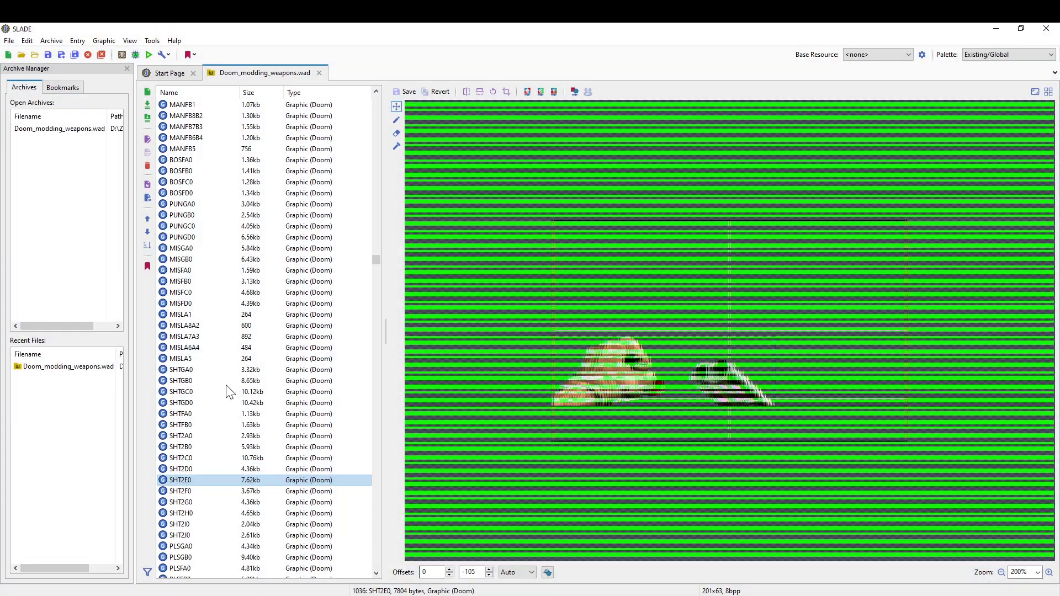
left_click(201, 470)
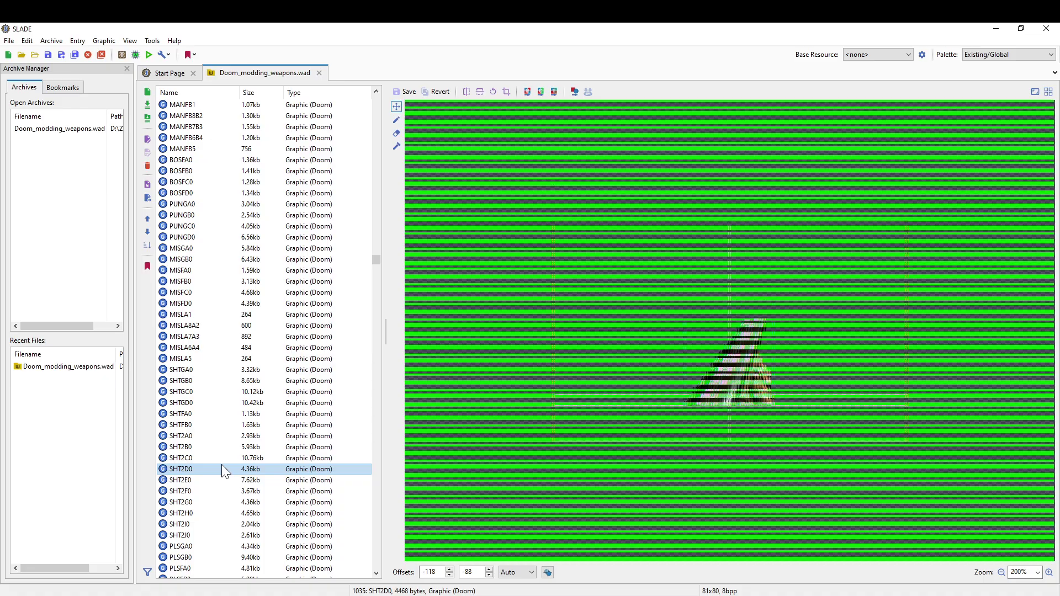
right_click(221, 466)
left_click_drag(263, 26, 575, 83)
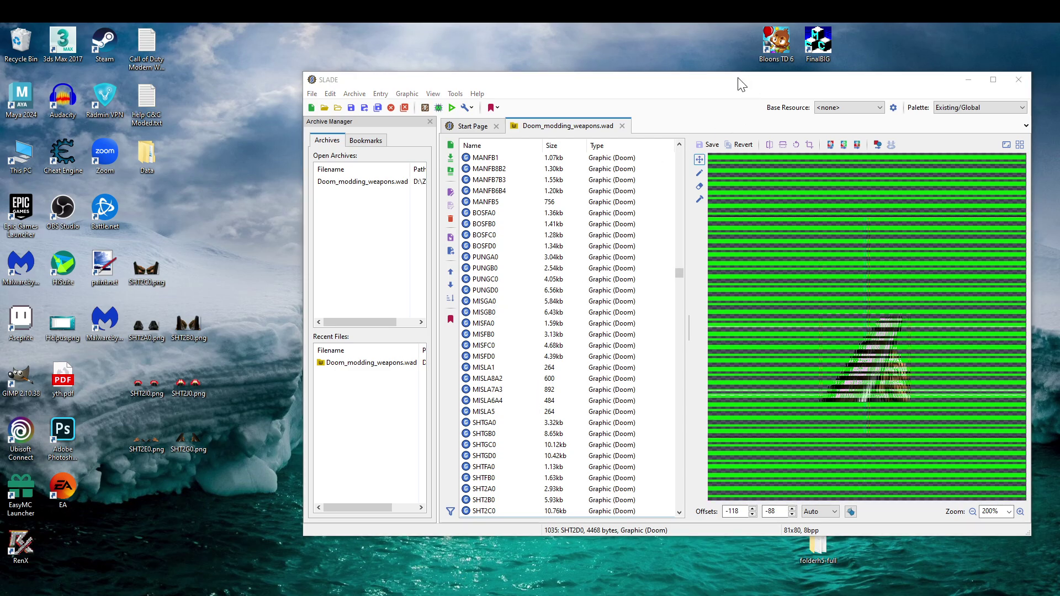
double_click(733, 80)
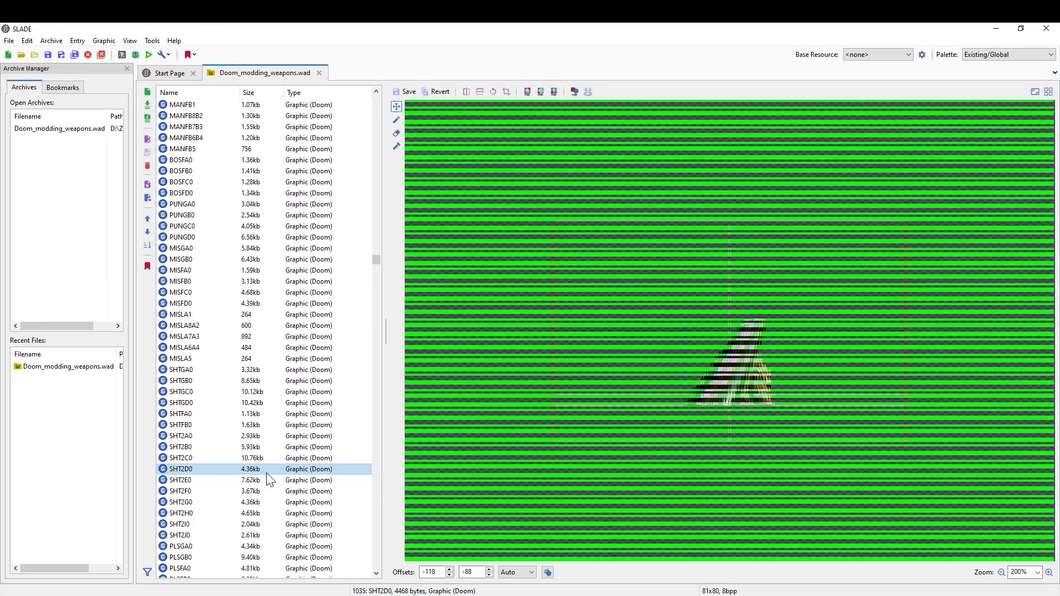
right_click(268, 468)
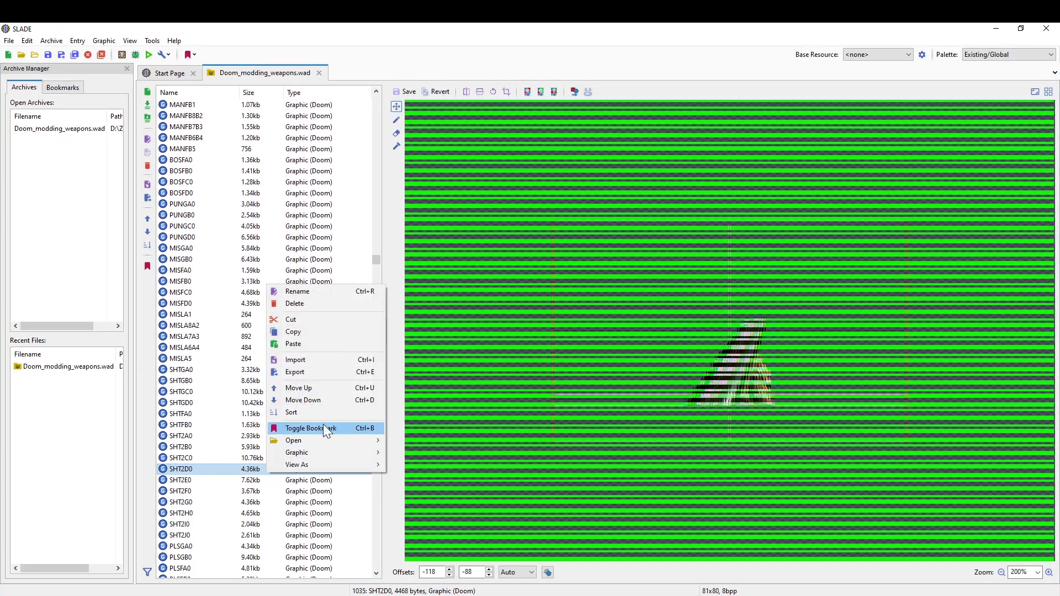
mouse_move(344, 455)
left_click(413, 410)
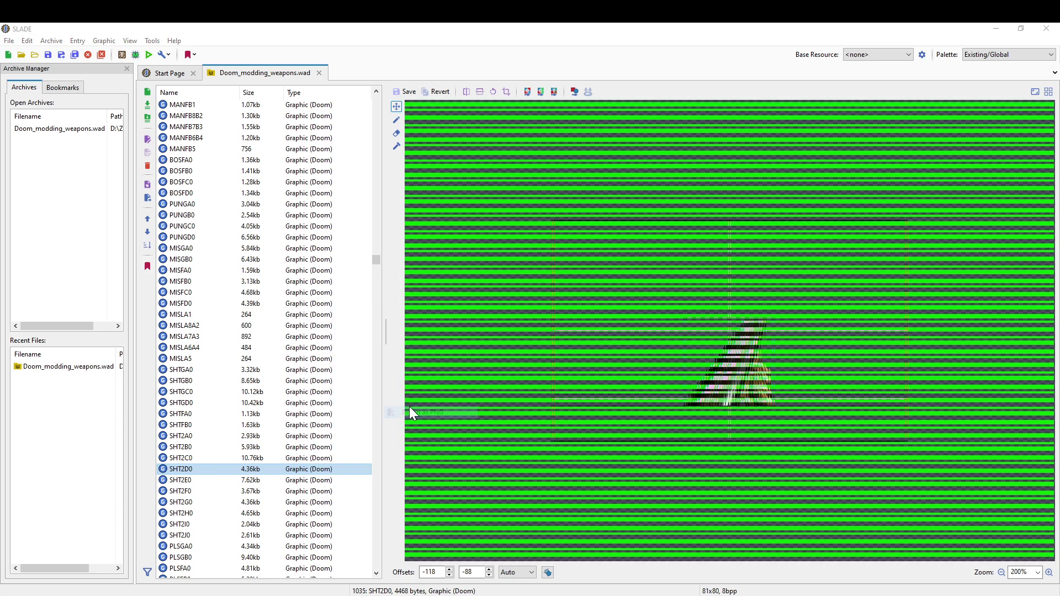
key("Return")
Export the SHT2C0 graphic from the archive as SHT2C0.png into the Zandorium folder
left_click(202, 458)
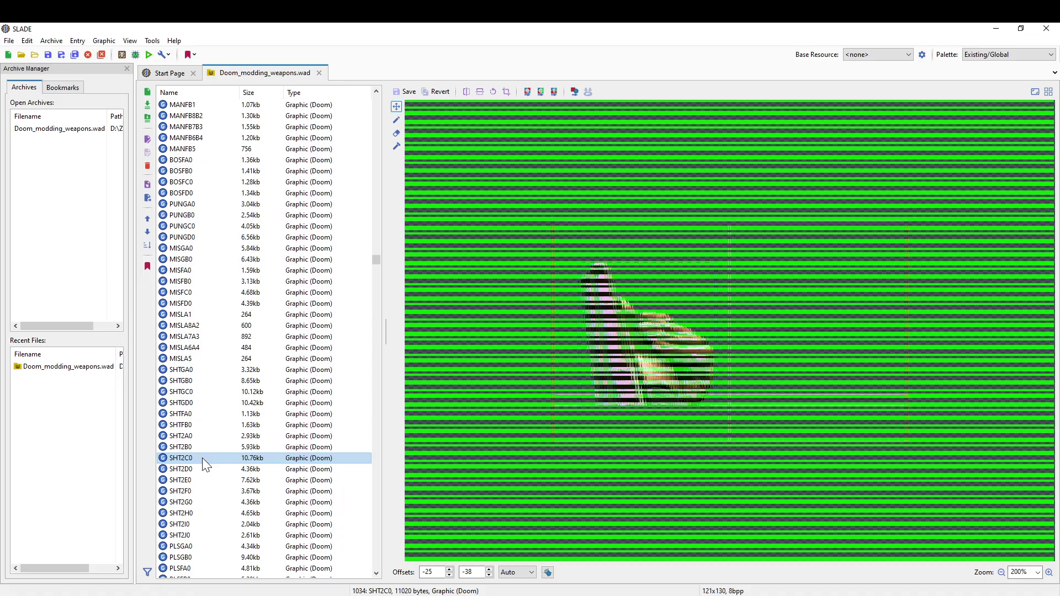
right_click(202, 459)
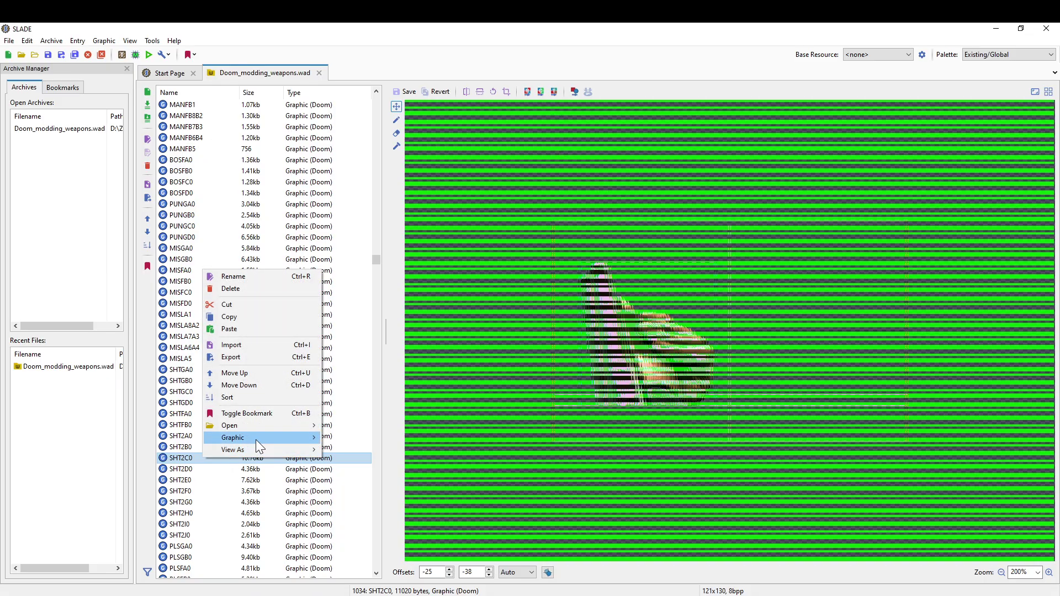
mouse_move(256, 438)
left_click(362, 408)
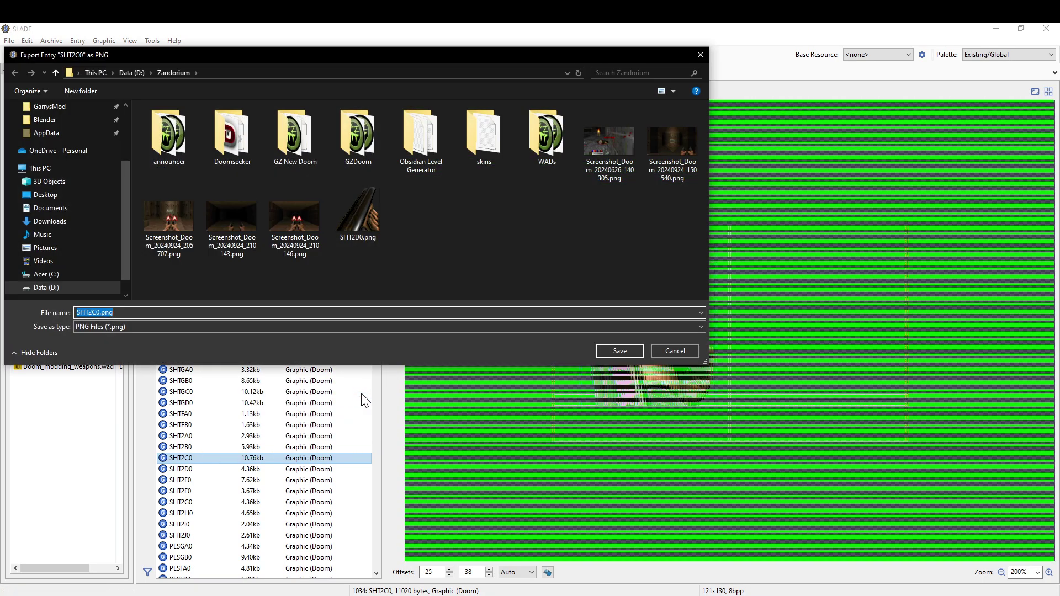
key("Return")
Preview the SHT2B0, SHT2A0 and SHTFB0 graphics in the archive
left_click(204, 445)
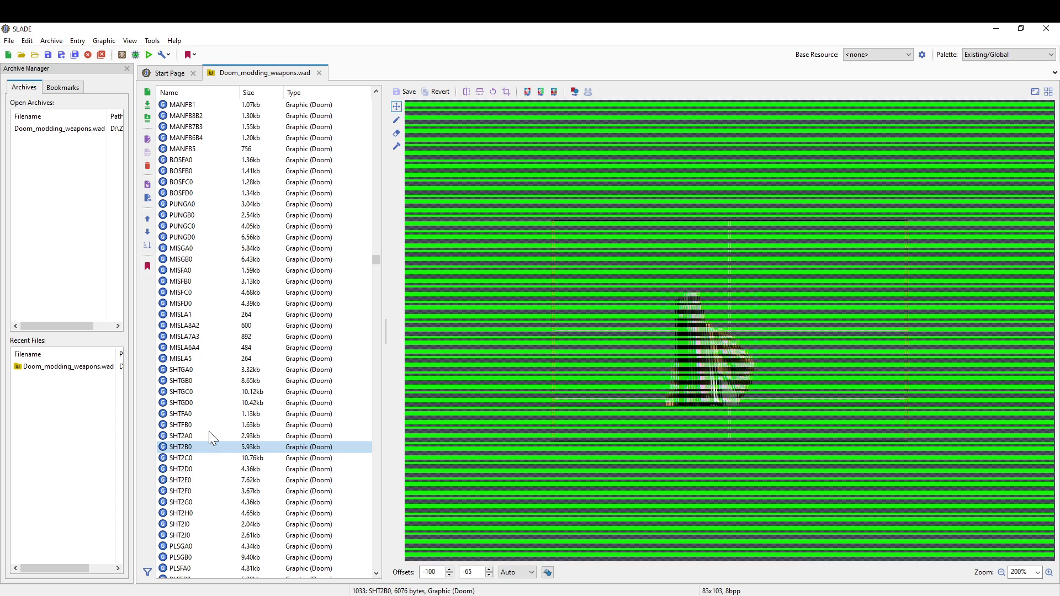
left_click(208, 434)
left_click(207, 425)
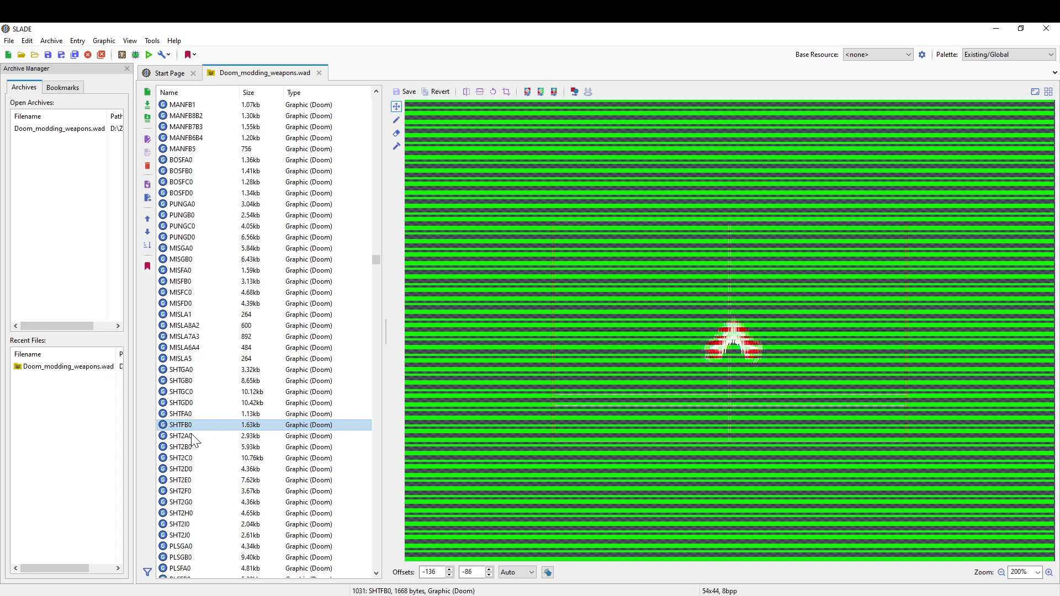
left_click(197, 436)
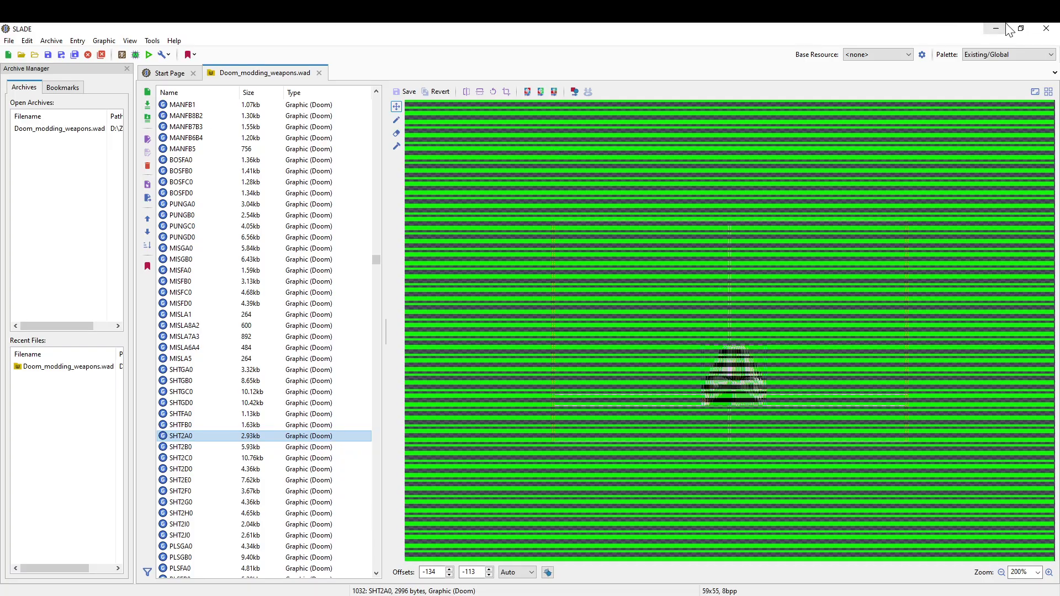
Copy SHT2C0.png and SHT2D0.png from the Zandorium folder to the desktop without replacing the existing SHT2C0.png, and place SHT2D0.png beside it
left_click(1005, 28)
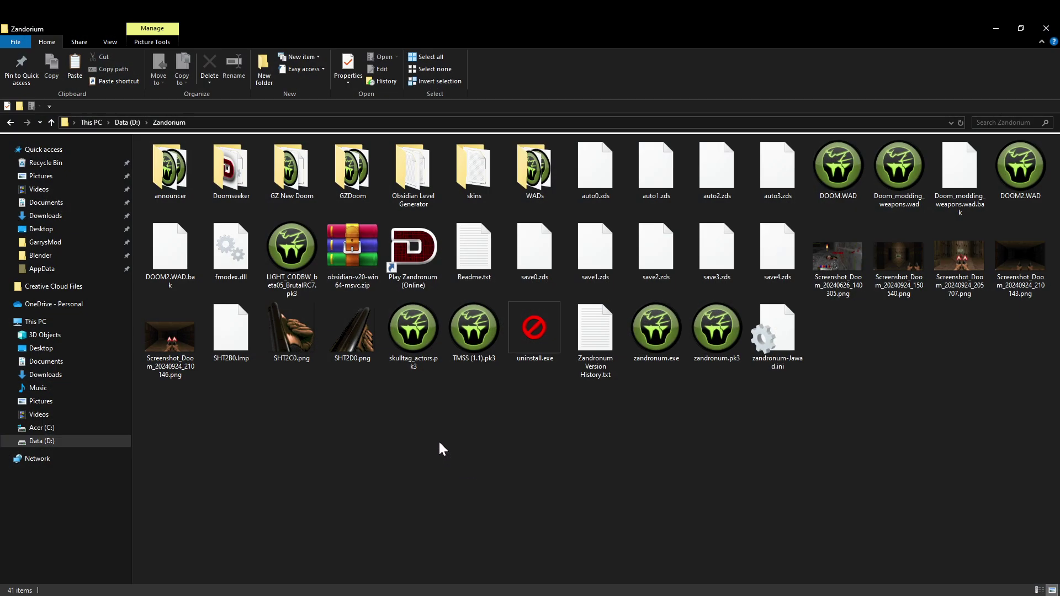
left_click(291, 331)
left_click(352, 331, "ctrl")
left_click(994, 29)
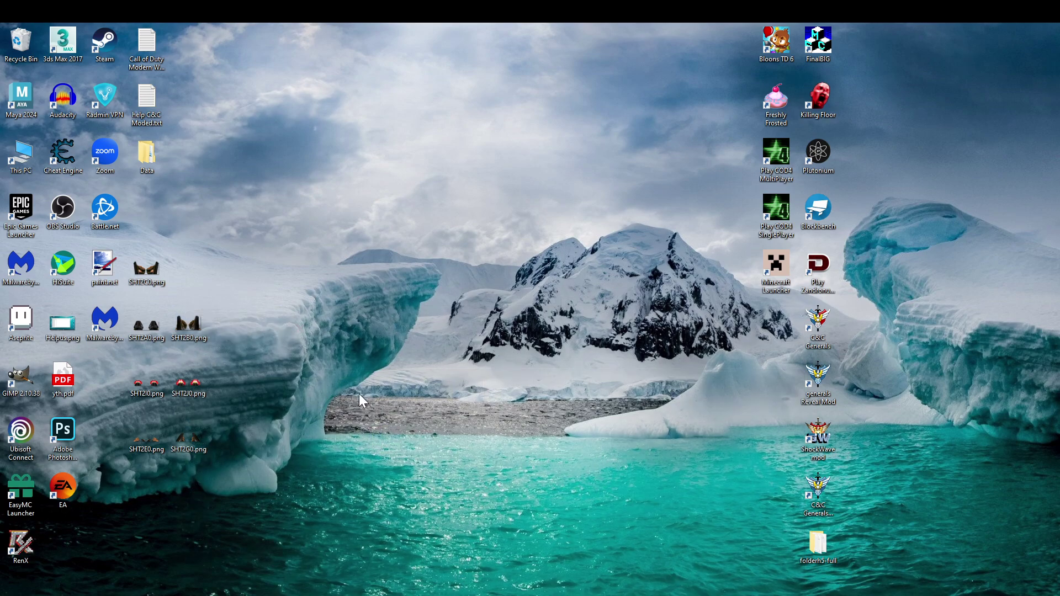
key("ctrl+v")
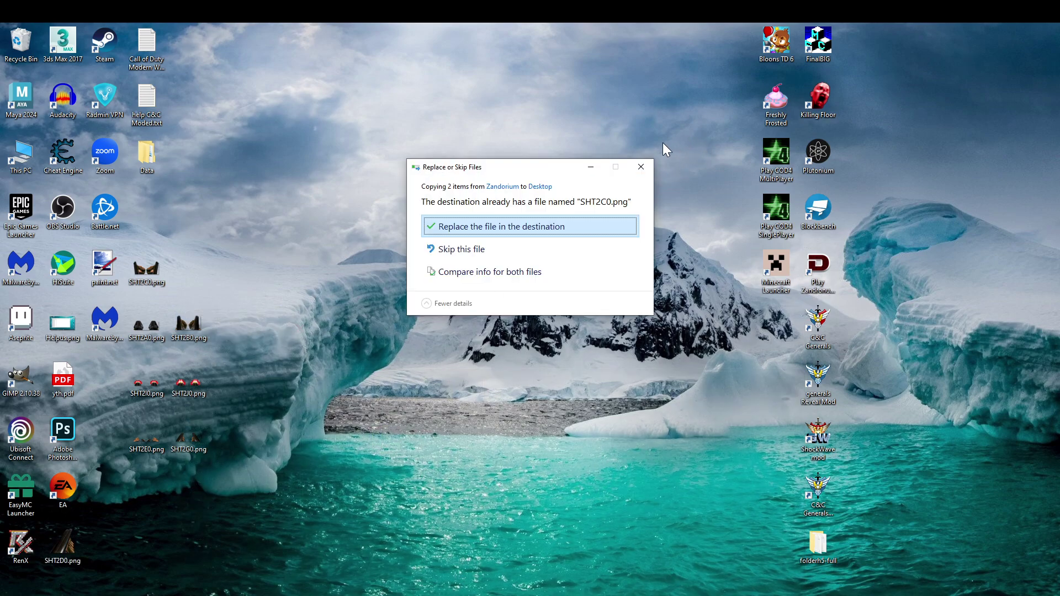
left_click(642, 165)
left_click_drag(62, 544, 200, 264)
Try to open the desktop's SHT2D0.png in GIMP
right_click(200, 264)
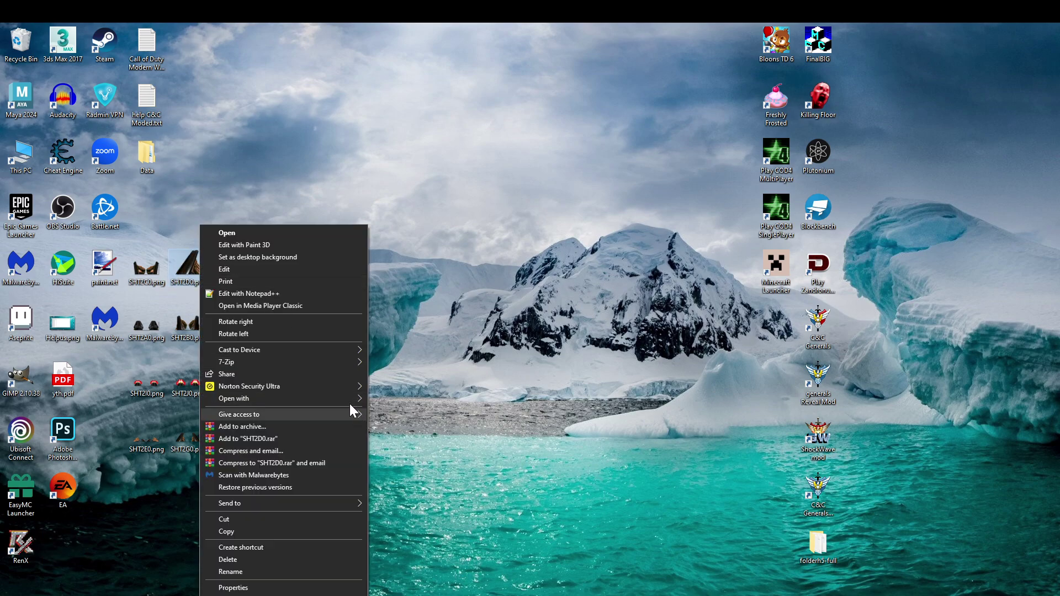
mouse_move(348, 398)
left_click(379, 407)
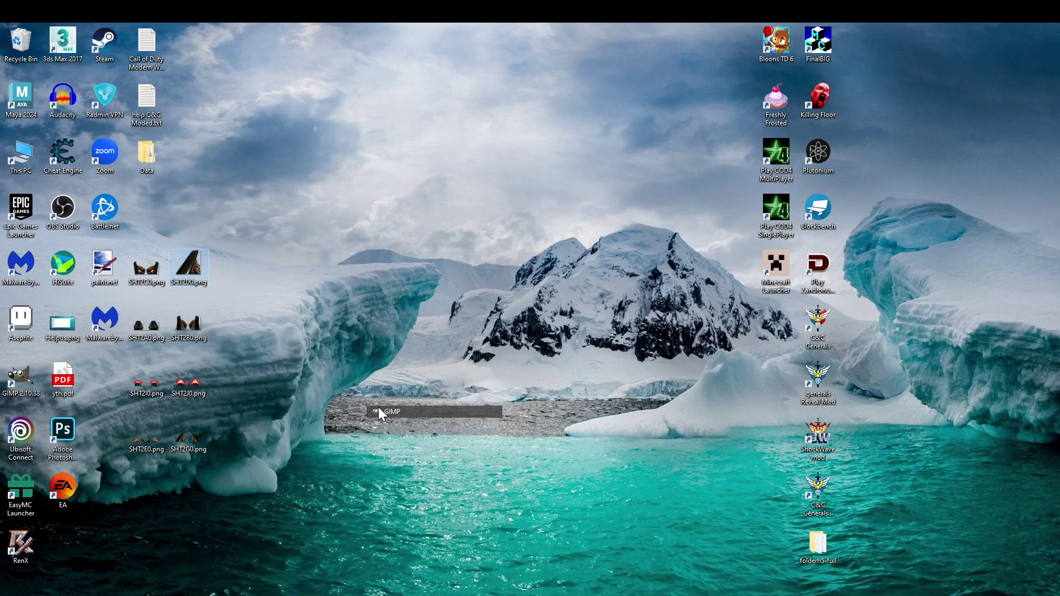
key("super")
type("p")
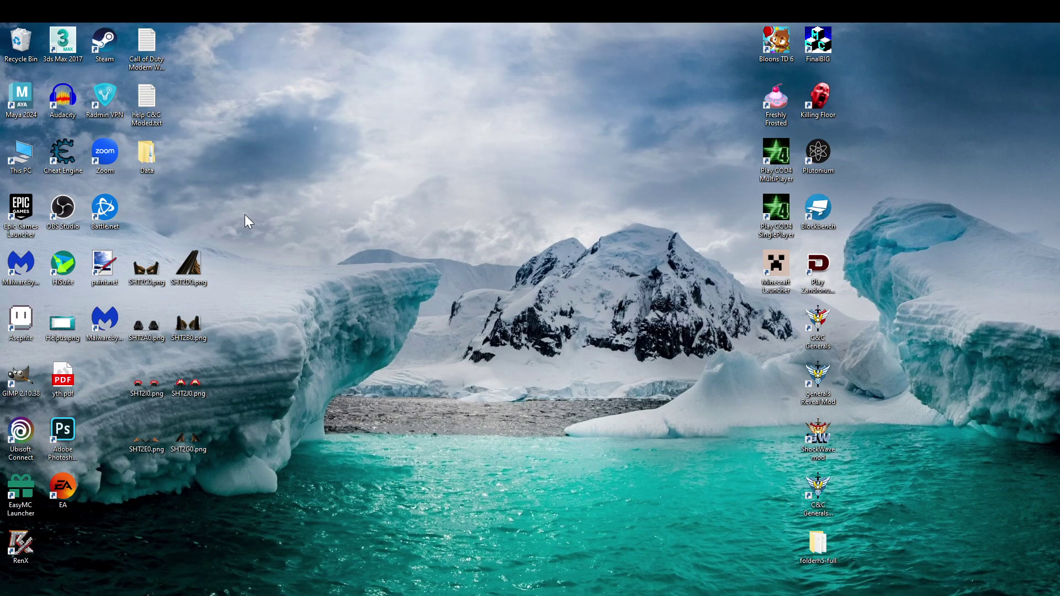
Switch to the Zandorium folder, shrink its window so the desktop icons are accessible, and locate the exported SHT2 PNG files
mouse_move(477, 595)
left_mouse_down()
mouse_move(523, 406)
mouse_move(530, 441)
left_mouse_up()
left_click(512, 347)
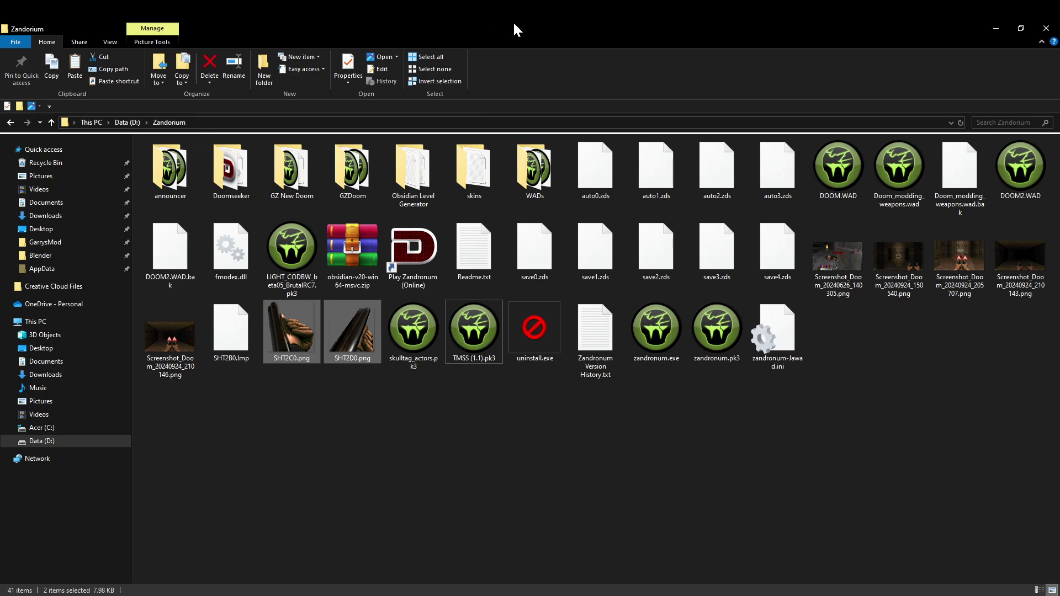
left_click_drag(513, 26, 606, 91)
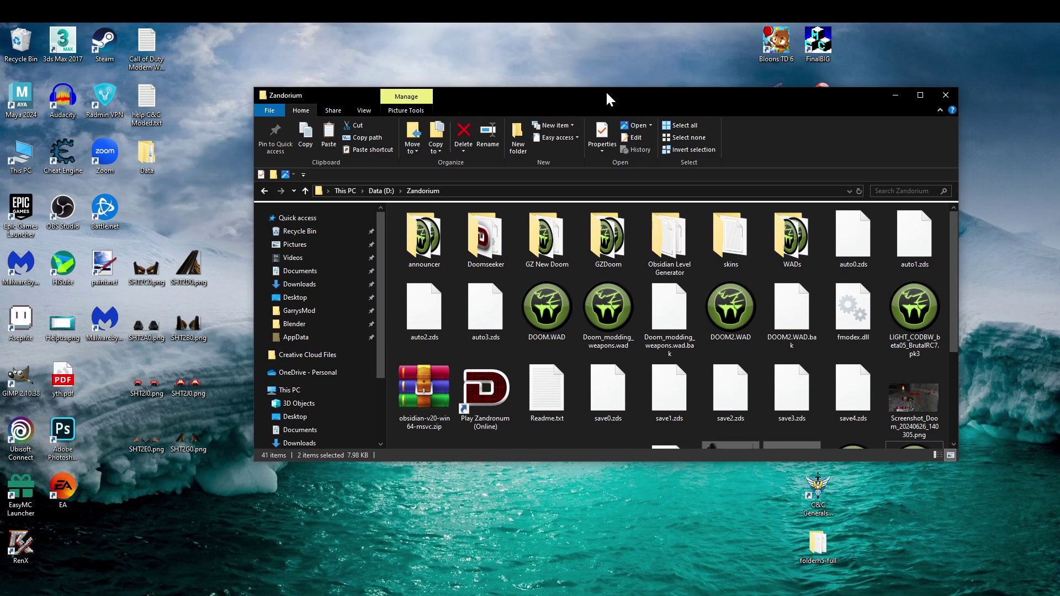
scroll(589, 334, "down", 3)
scroll(588, 333, "up", 3)
scroll(638, 362, "down", 3)
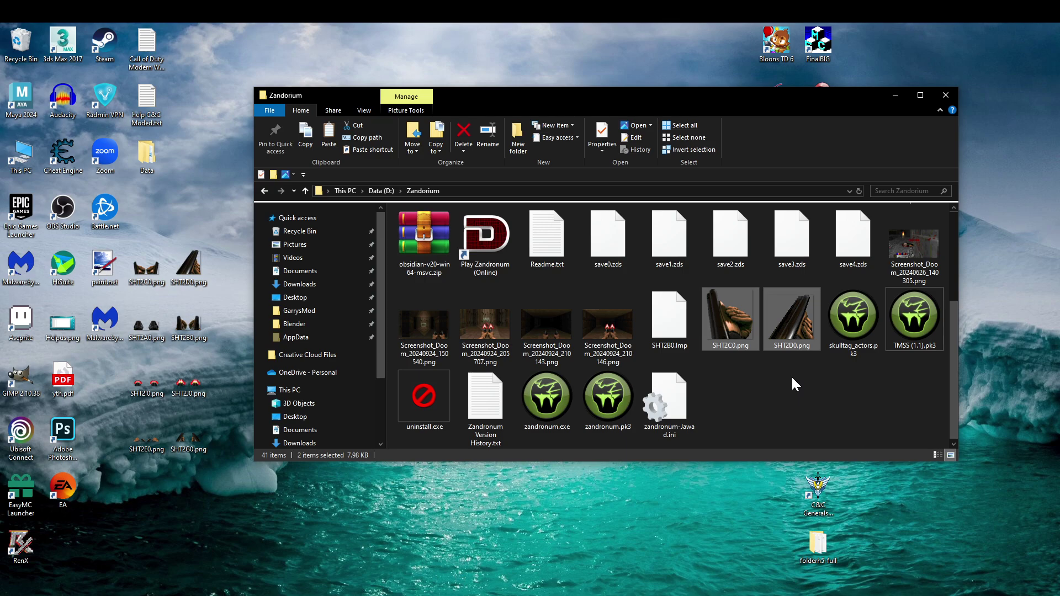
Try to copy SHT2C0.png to the desktop, cancelling the replacement, and delete the exported copy from the Zandorium folder
left_click(789, 335)
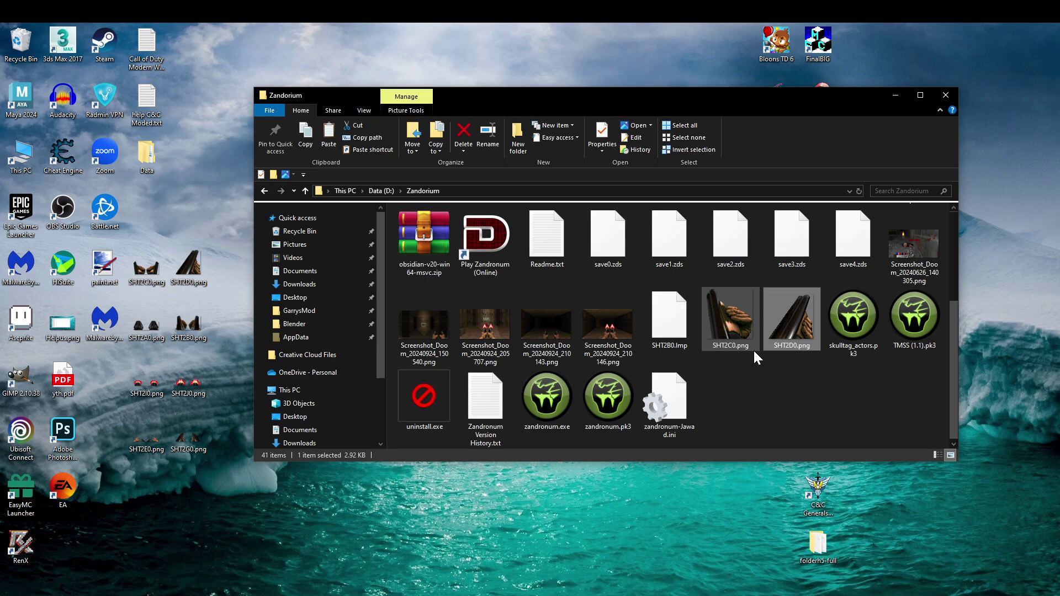
left_click_drag(753, 350, 745, 386)
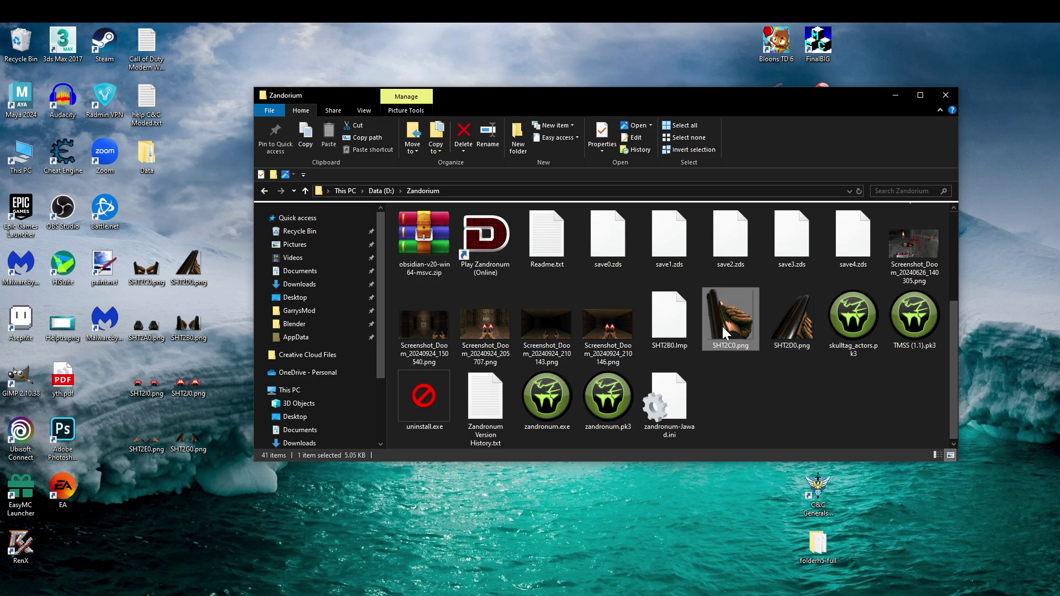
left_click_drag(722, 326, 201, 490)
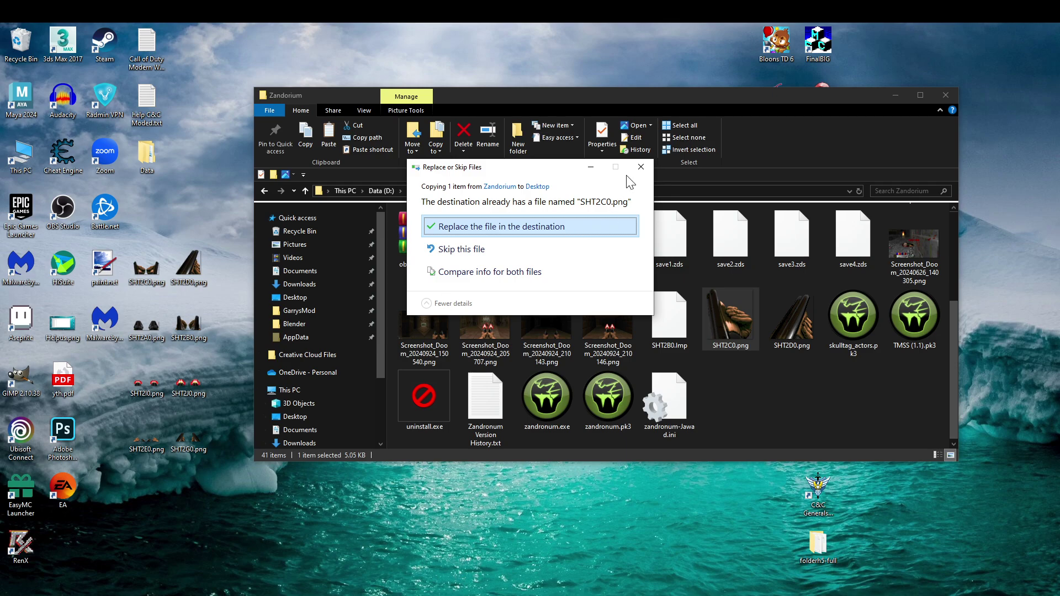
left_click(641, 167)
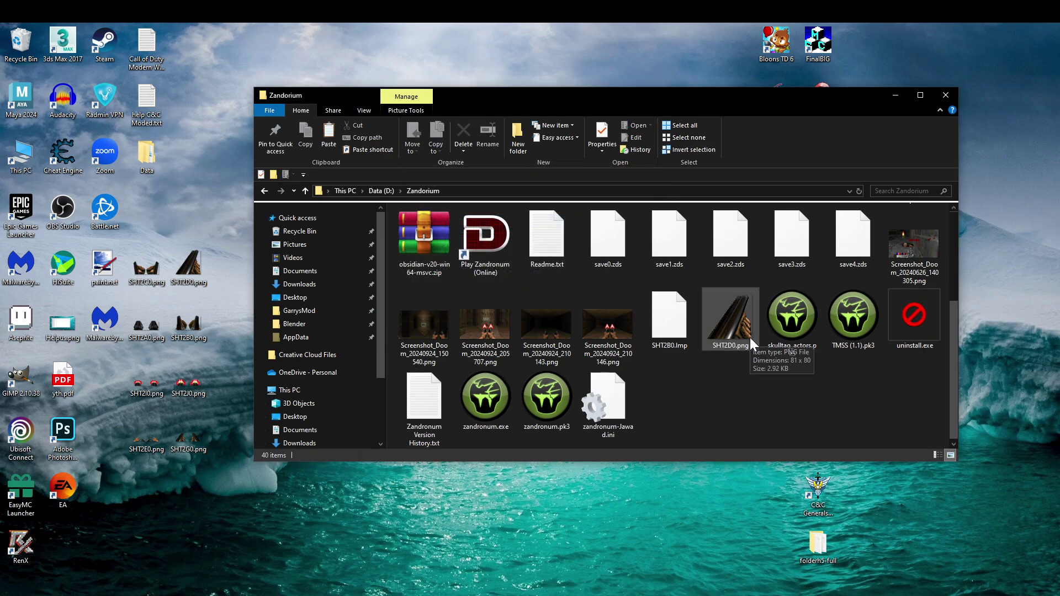
left_click(893, 95)
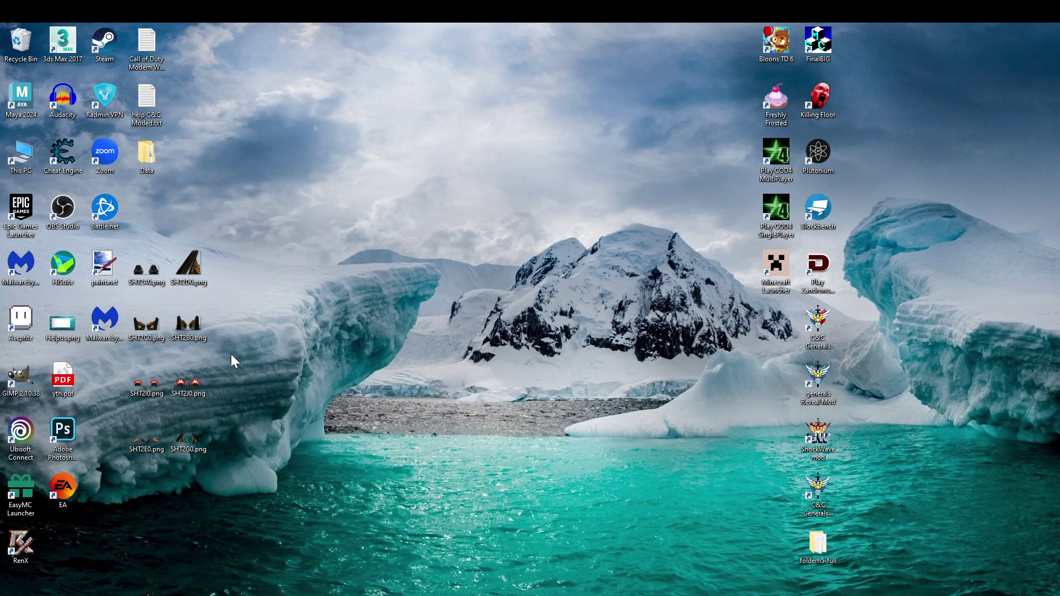
Switch to paint.net with SHT2D0.png open and maximize its window
key("alt+Tab")
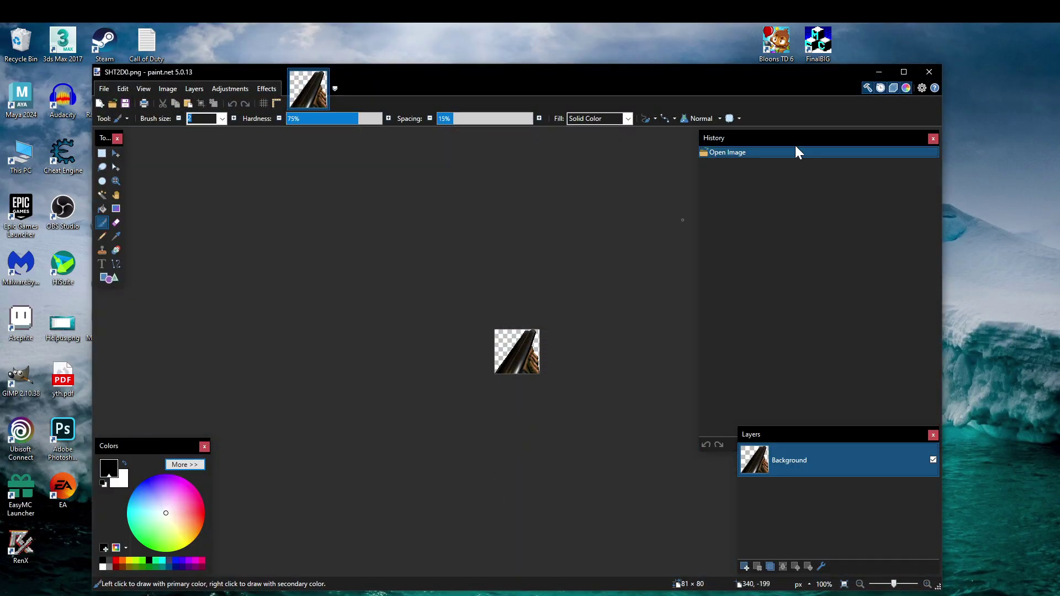
left_click(904, 73)
Create a new blank image 1100 pixels wide
left_click(11, 43)
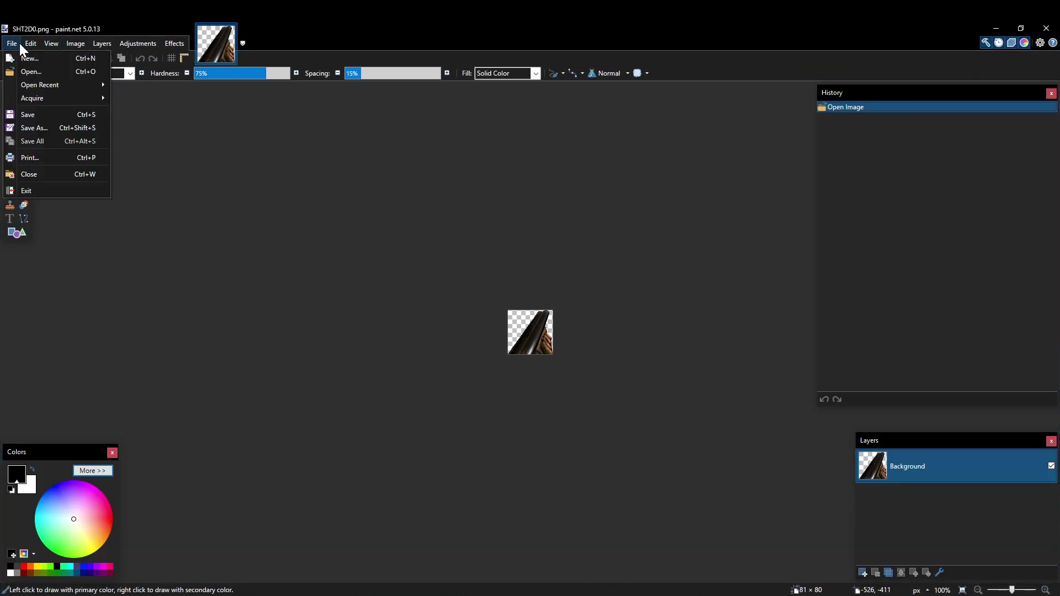
left_click(12, 43)
left_click(12, 43)
left_click(13, 56)
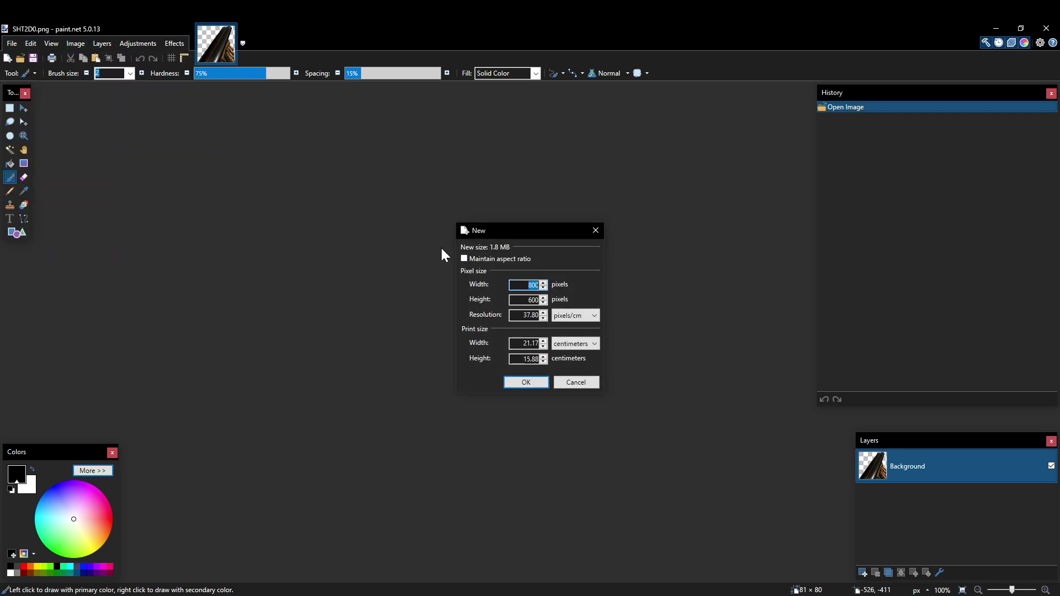
type("1100")
key("Return")
Paste the whole SHT2D0 sprite into the 1100-pixel-wide canvas and close that canvas without saving
left_click(217, 44)
key("ctrl+a")
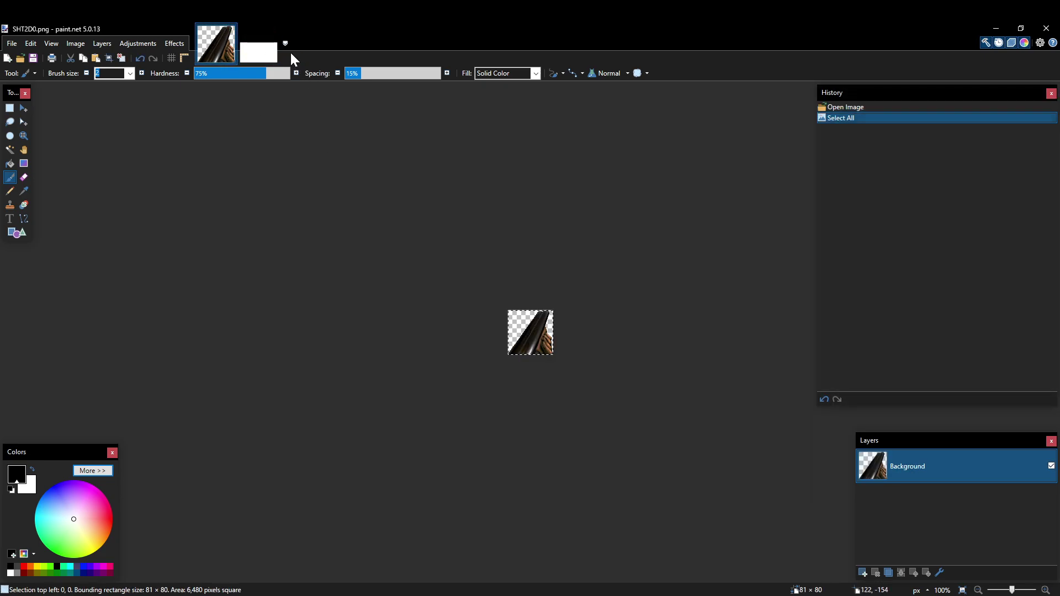
left_click(271, 58)
key("ctrl+v")
key("ctrl+w")
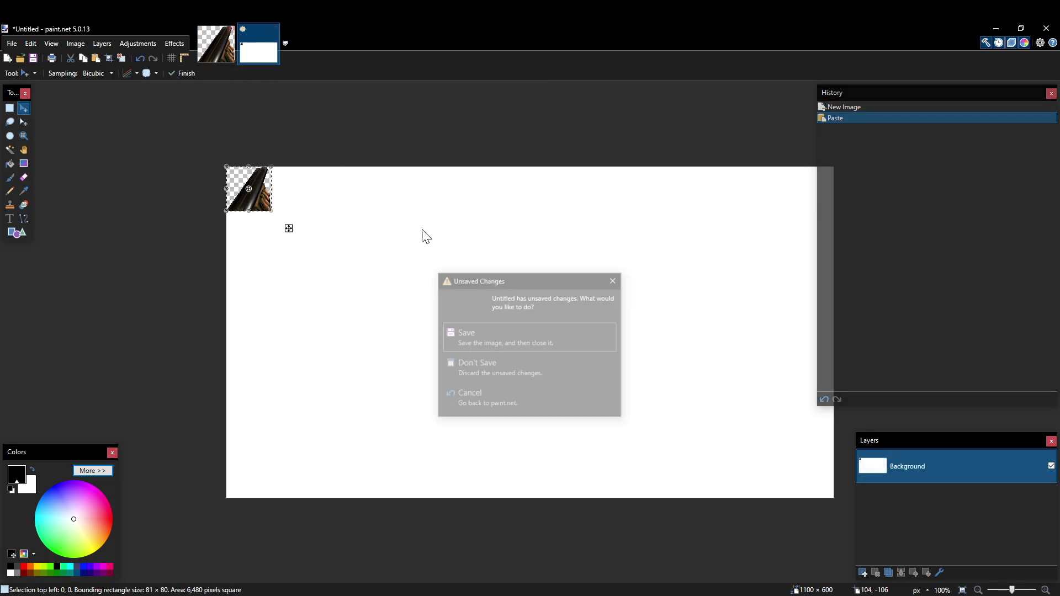
left_click(470, 367)
Create a new blank image 180 pixels wide and 80 pixels high
left_click(11, 43)
left_click(25, 58)
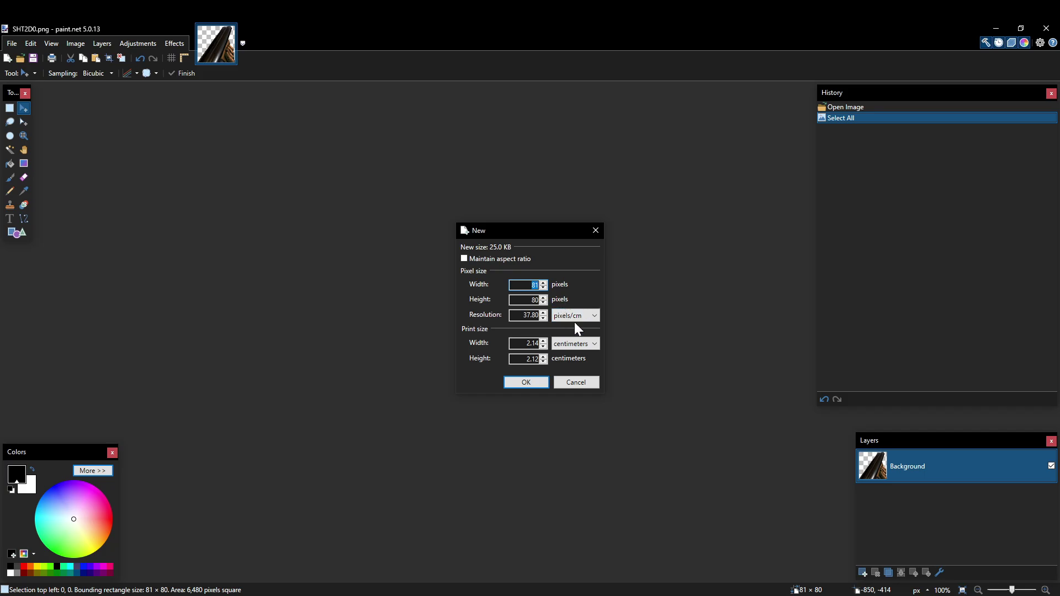
key("alt+Tab")
key("alt+Tab")
type("180")
key("Return")
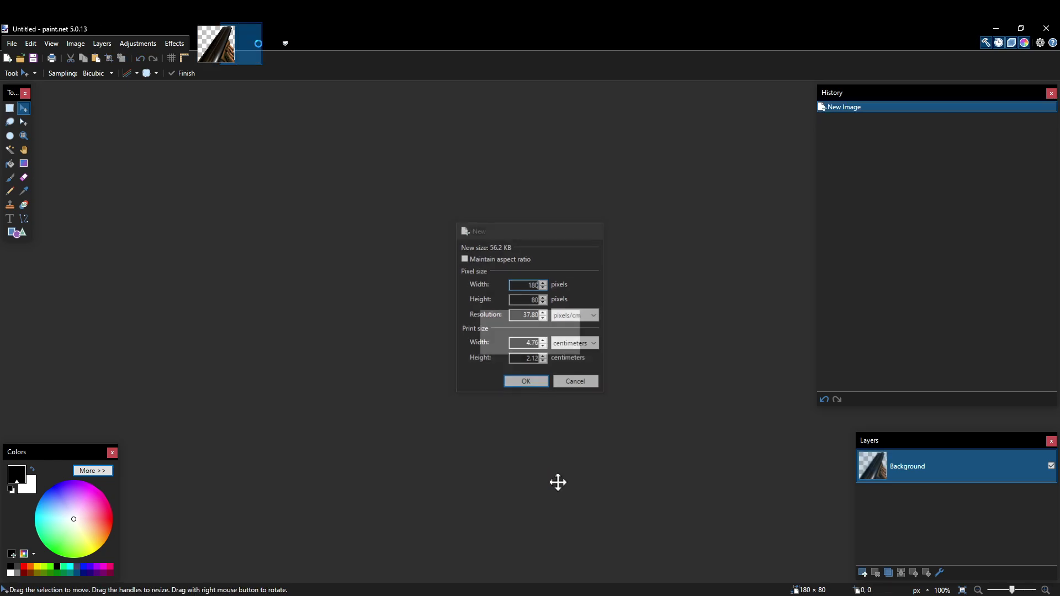
Copy the entire SHT2D0 image and paste it into the new 180 × 80 canvas
key("ctrl+Tab")
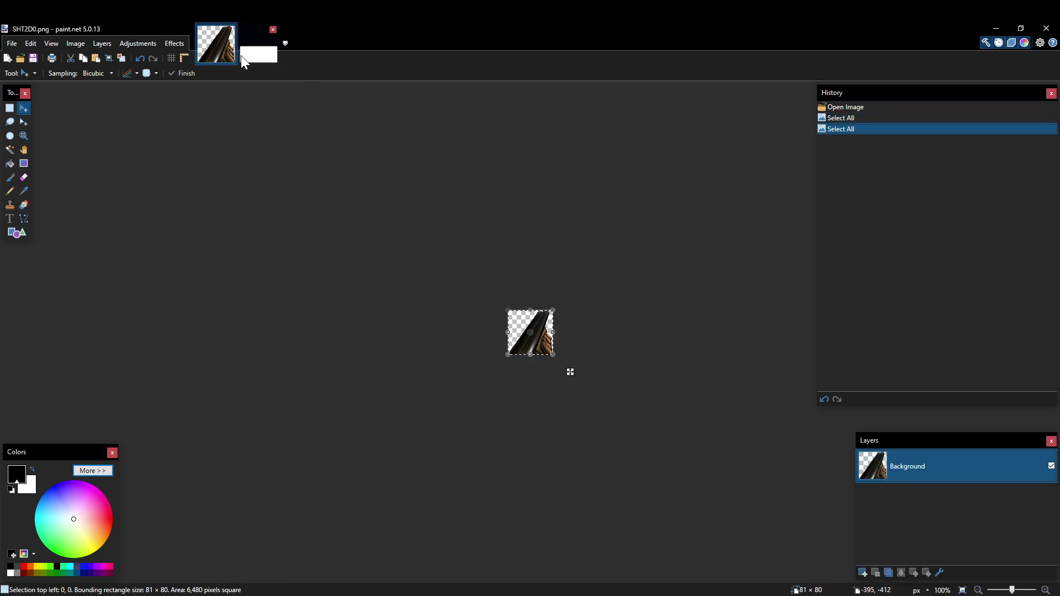
key("ctrl+Tab")
key("ctrl+v")
scroll(586, 338, "up", 3, "ctrl")
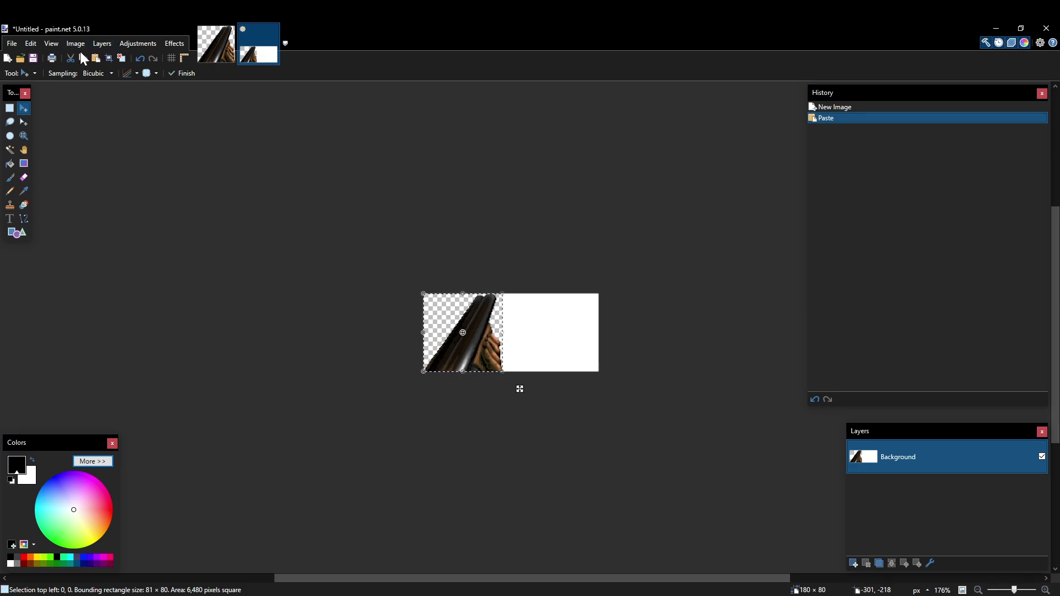
Flip the whole canvas horizontally and paste a second copy of the shotgun sprite at its left edge to form a mirrored pair
left_click(76, 43)
left_click(112, 102)
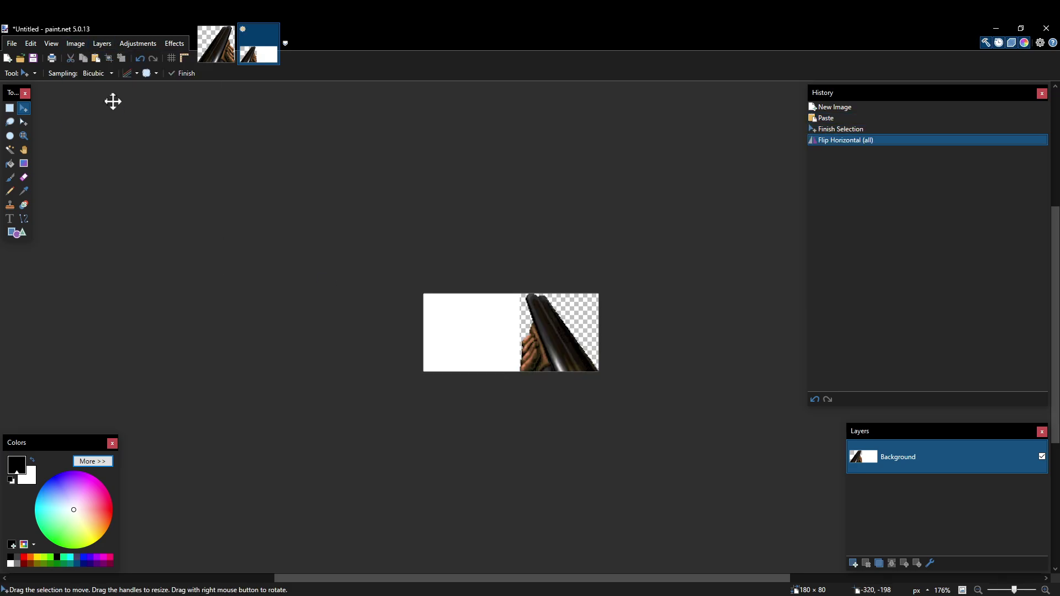
key("ctrl+v")
scroll(541, 398, "up", 3, "ctrl")
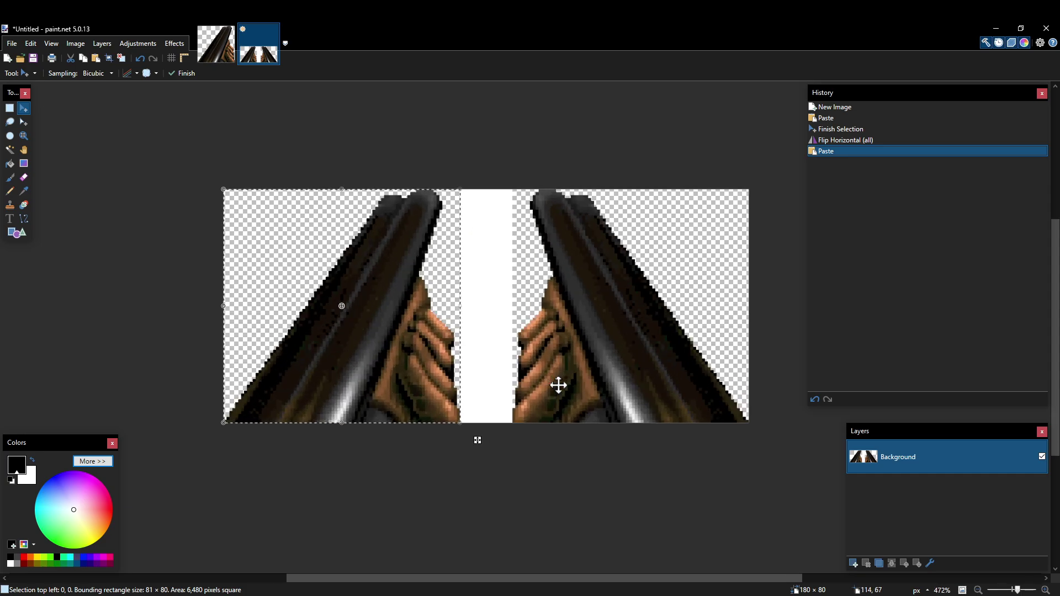
Erase the white strip between the two mirrored shotguns so the gap becomes transparent
scroll(492, 329, "up", 1, "ctrl")
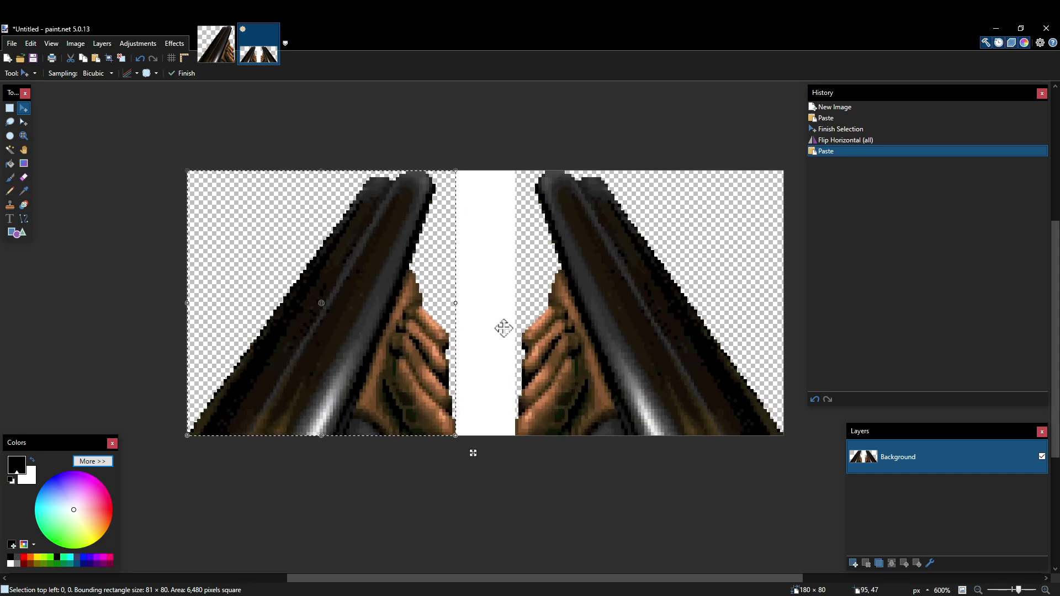
left_click(876, 119)
left_click(874, 148)
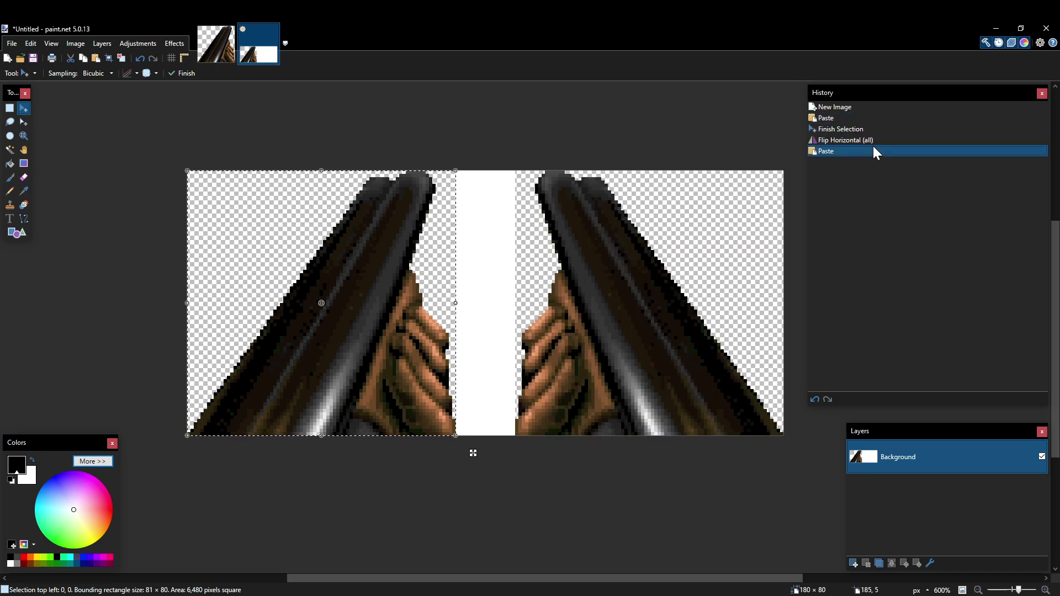
key("s")
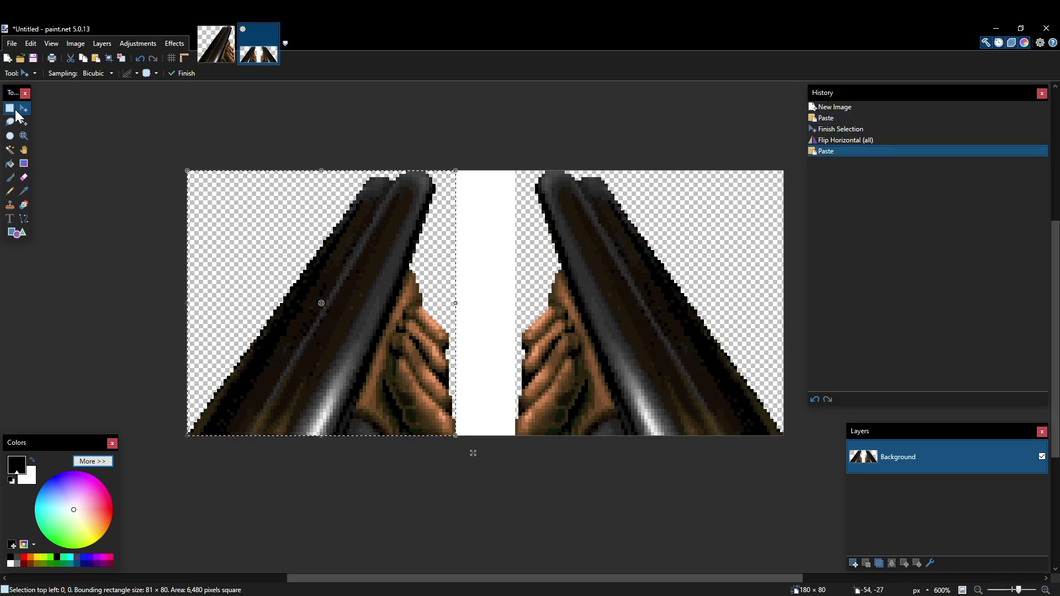
left_click(485, 268)
scroll(464, 322, "up", 1, "ctrl")
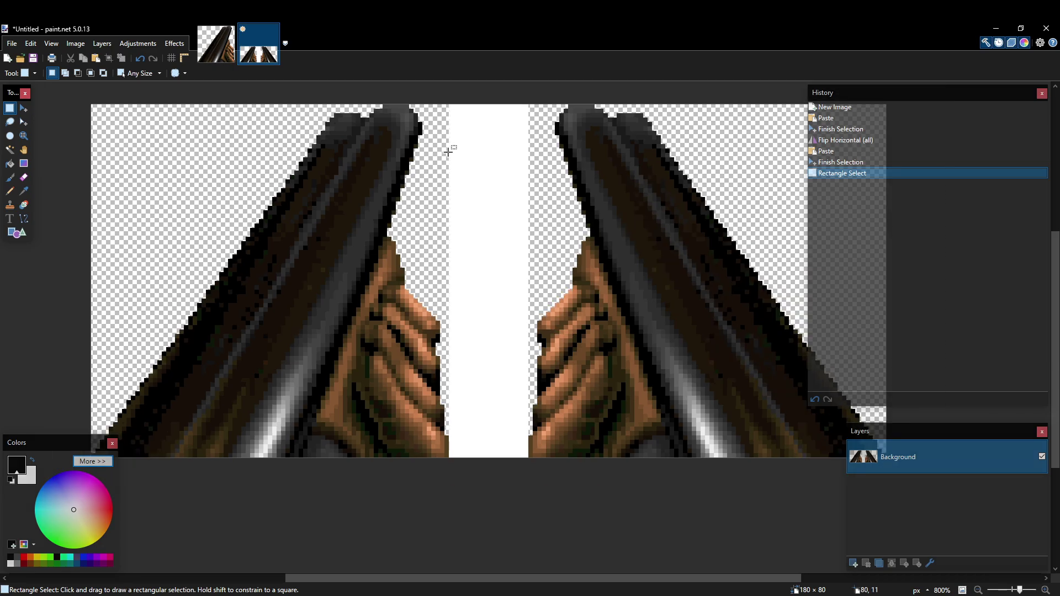
left_click_drag(452, 102, 526, 465)
key("Delete")
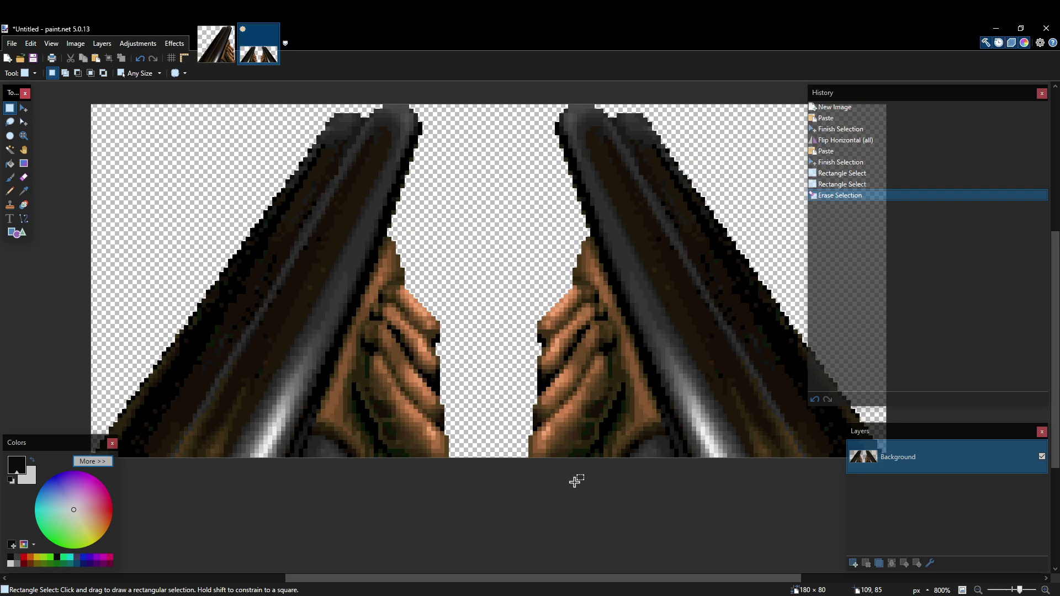
Save the mirrored image to the Desktop as SHT2D0.png, replacing the existing file and keeping the default PNG settings
scroll(402, 409, "up", 3, "ctrl")
scroll(534, 303, "down", 4, "ctrl")
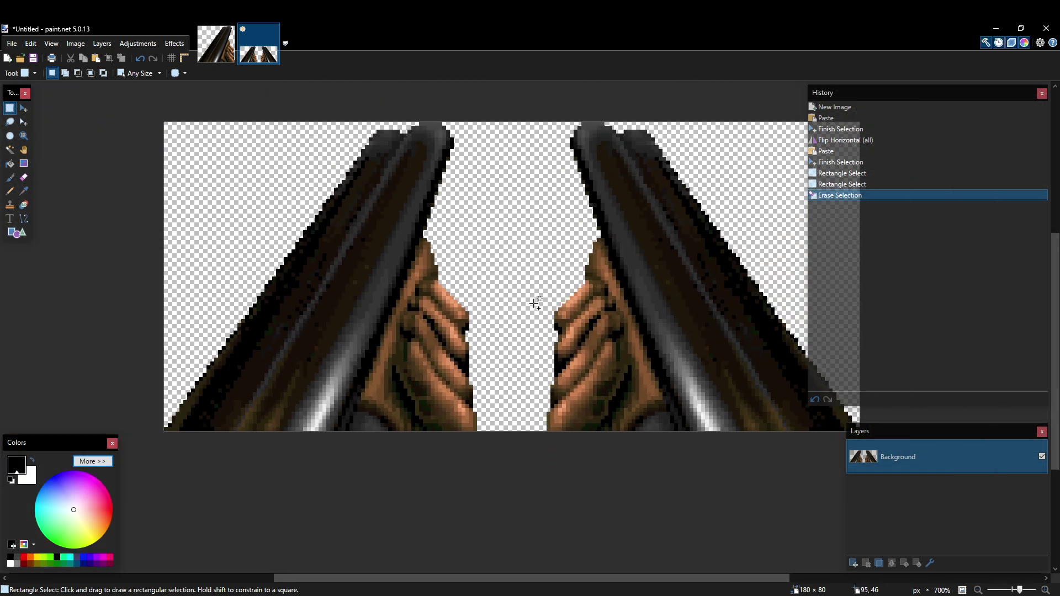
scroll(518, 220, "down", 1)
scroll(518, 220, "up", 2)
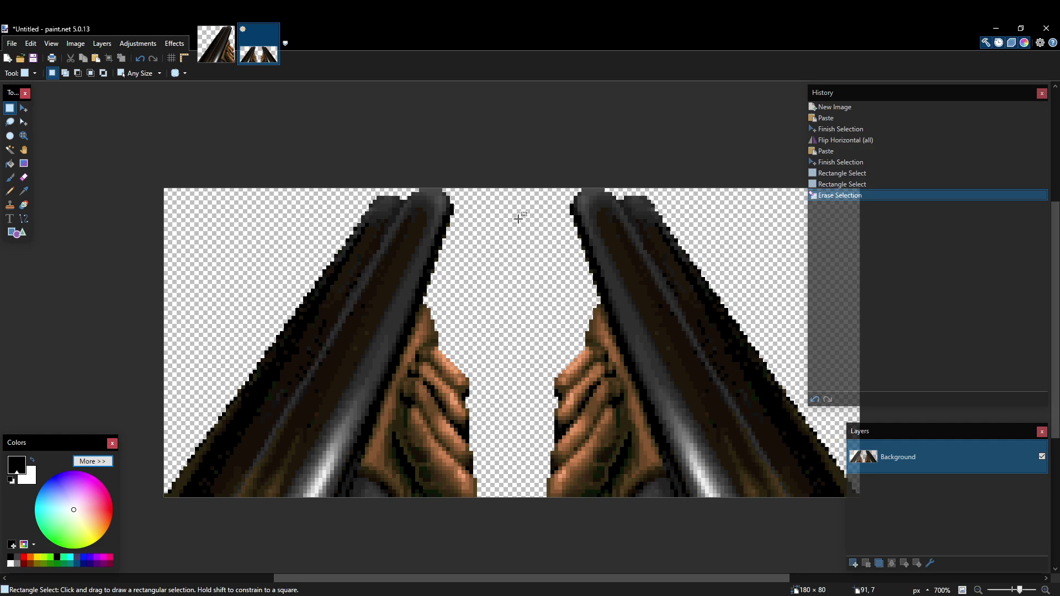
scroll(509, 367, "down", 3, "ctrl")
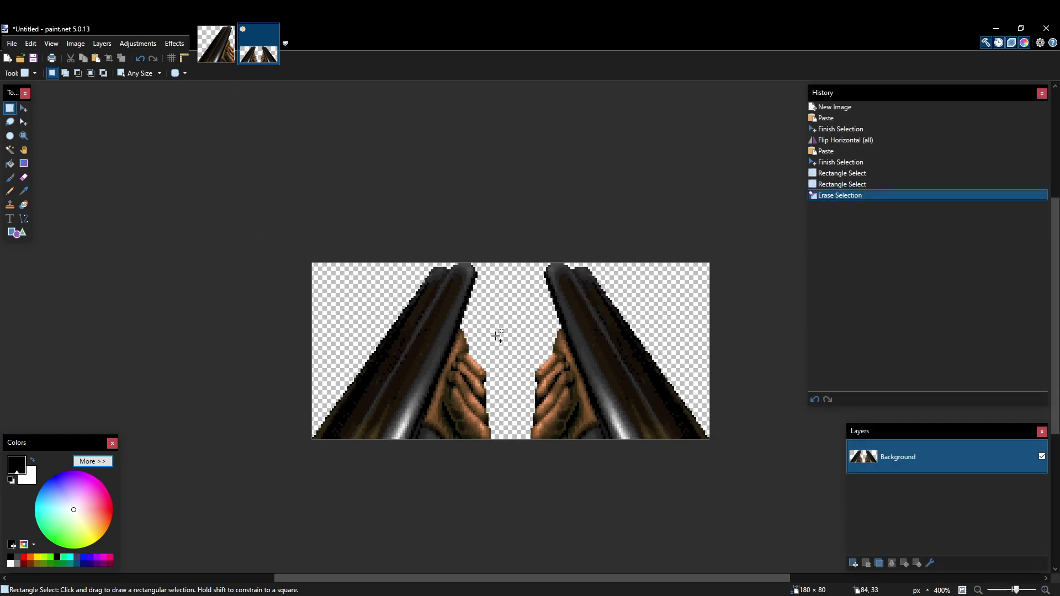
left_click(12, 43)
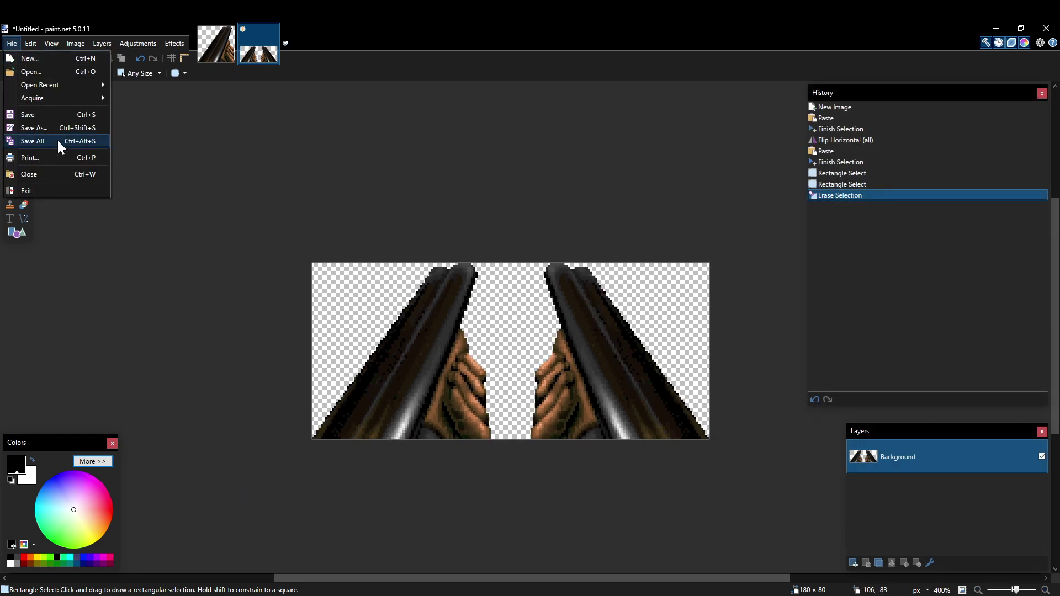
left_click(57, 132)
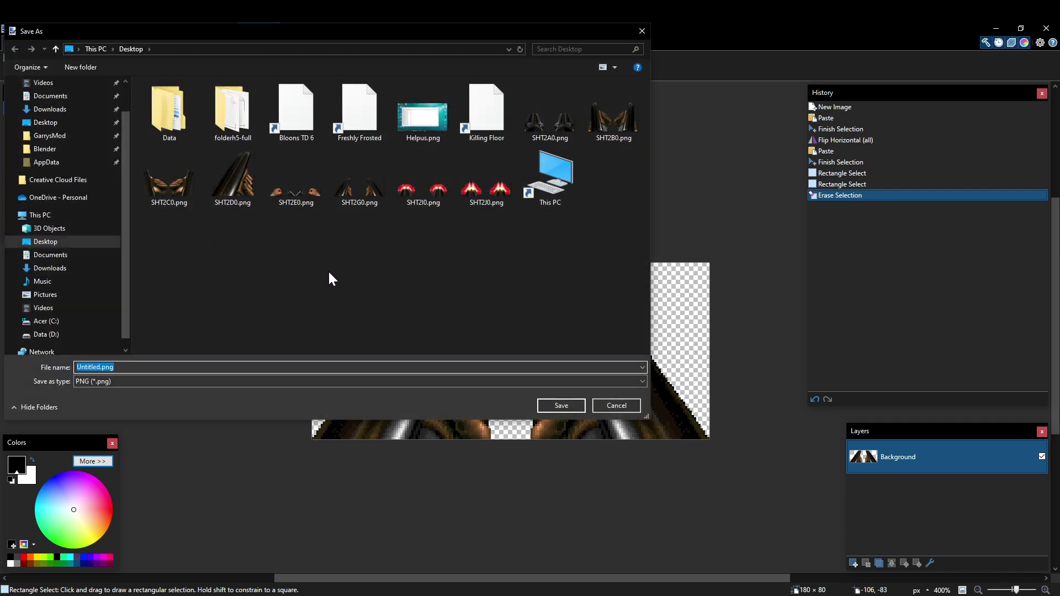
left_click(466, 286)
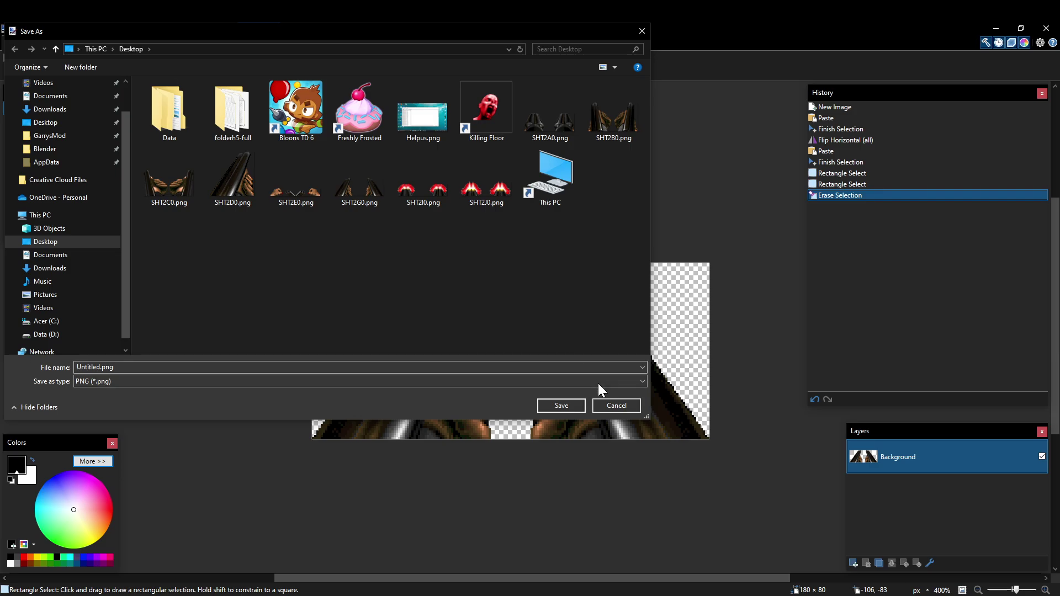
double_click(229, 203)
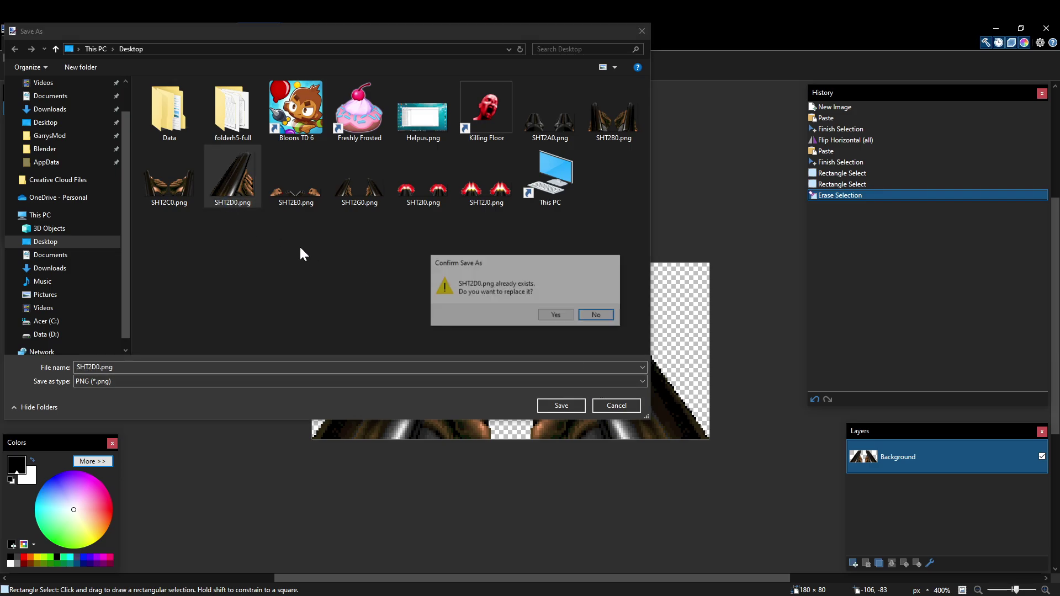
left_click(548, 316)
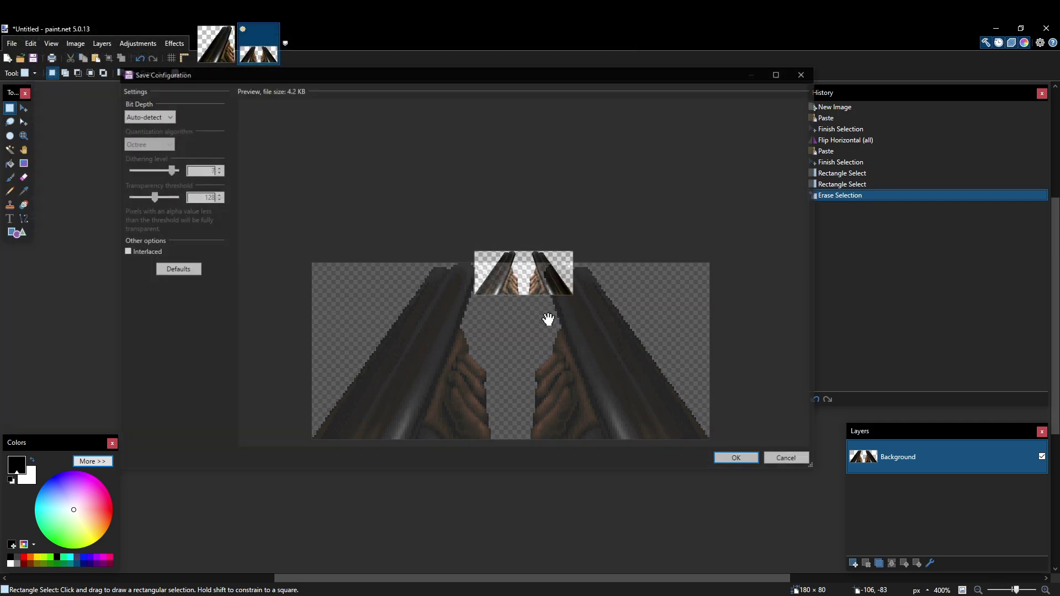
left_click(737, 462)
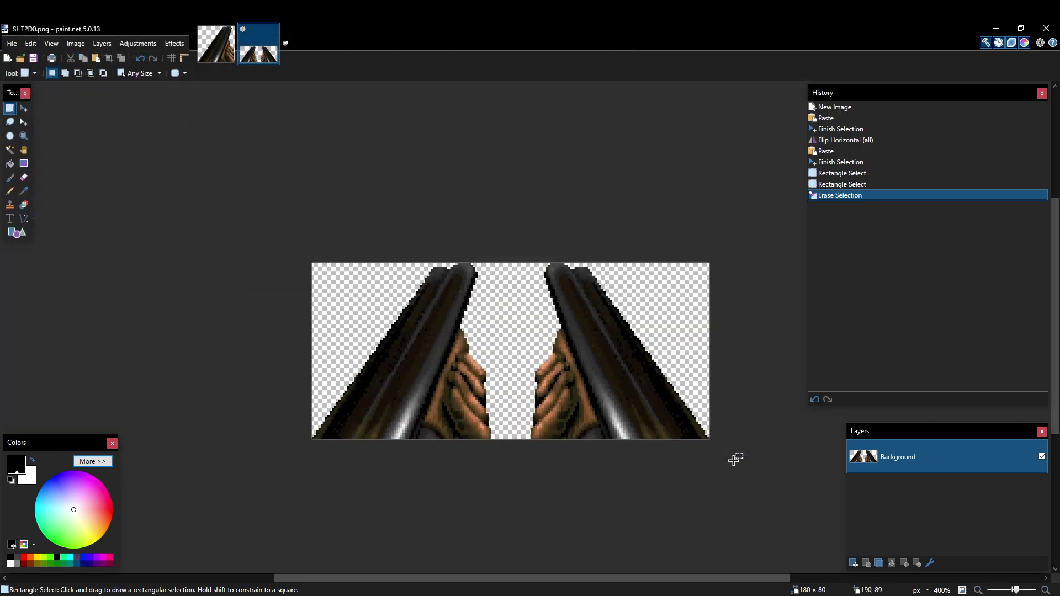
Close both open images and exit paint.net
key("ctrl+w")
key("ctrl+w")
left_click(1046, 28)
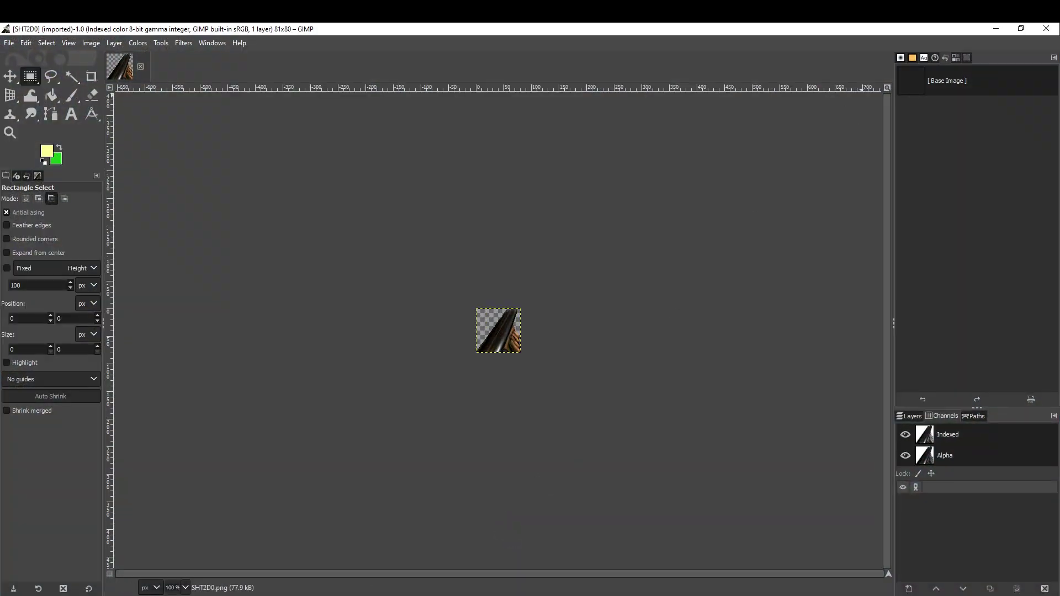
key("ctrl+w")
left_click(1056, 29)
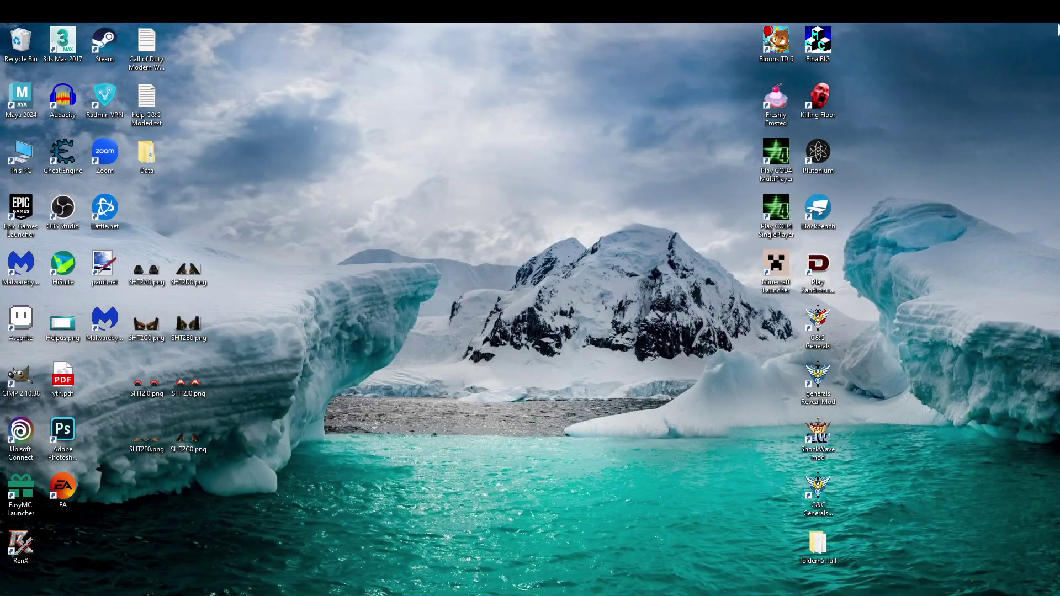
Copy SHT2A0.png from the desktop into the Zandorium folder and delete the old SHT2D0.png there
left_click_drag(273, 194, 160, 449)
left_click_drag(291, 247, 318, 216)
left_click(163, 275)
left_click(277, 595)
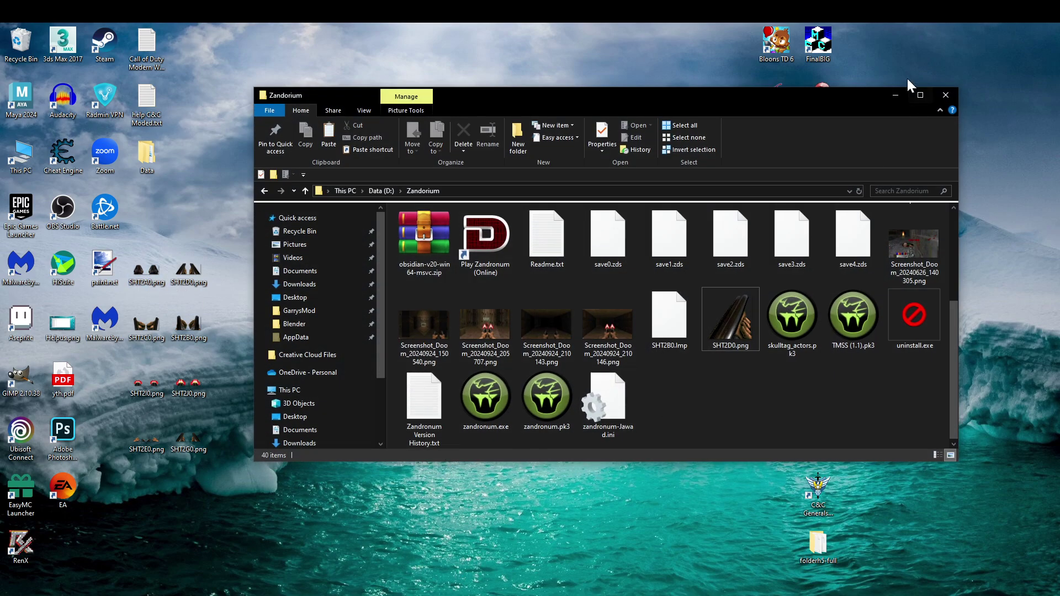
left_click(919, 95)
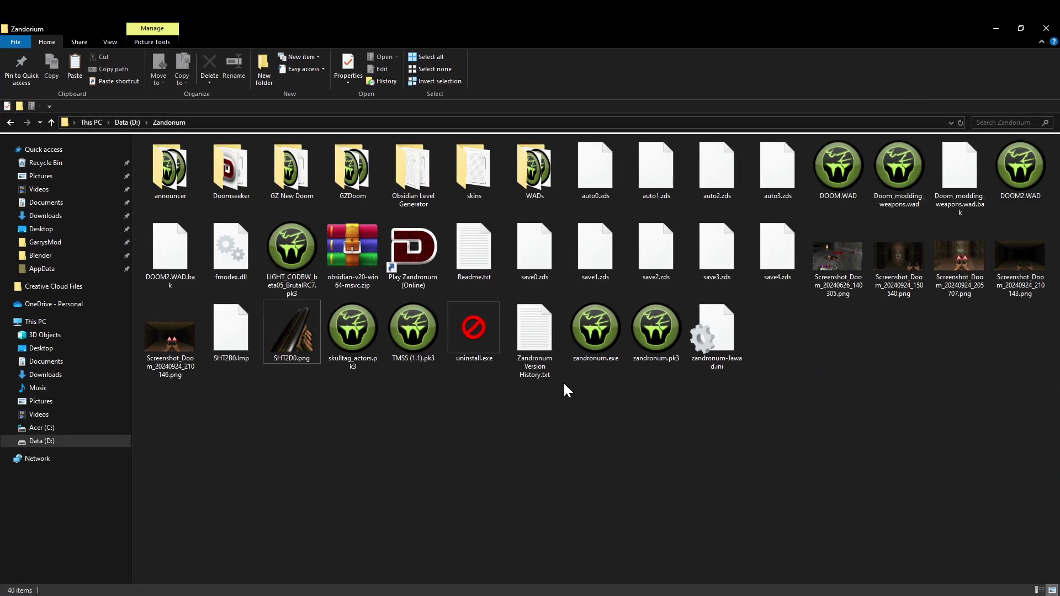
key("ctrl+v")
right_click(366, 352)
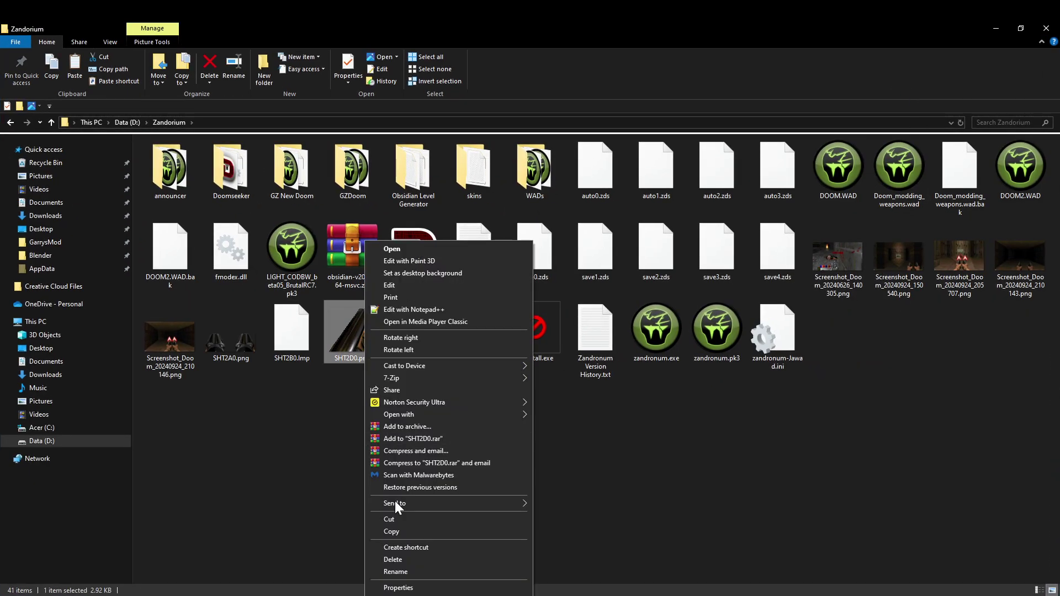
left_click(395, 559)
Switch to SLADE and examine the shotgun sprites SHTGA0 to SHTGD0 and the entries around them
key("alt+Tab")
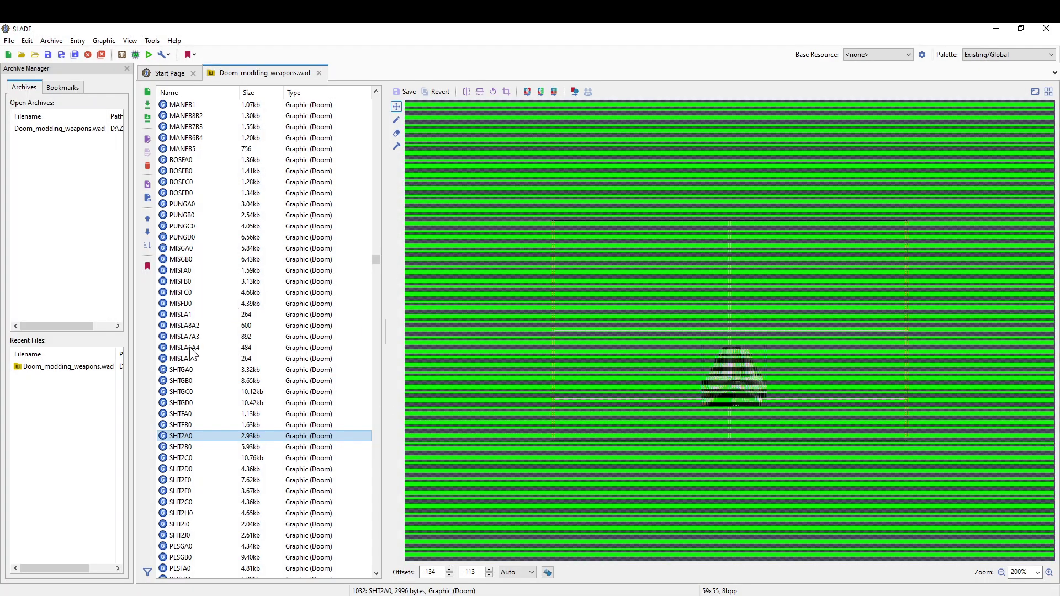
left_click(190, 369)
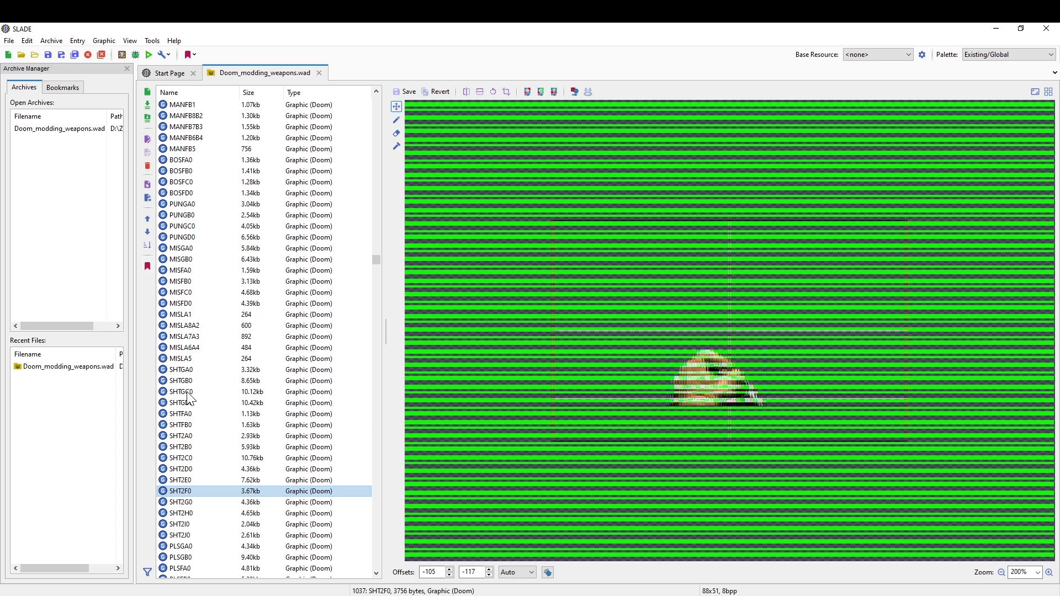
left_click(191, 381)
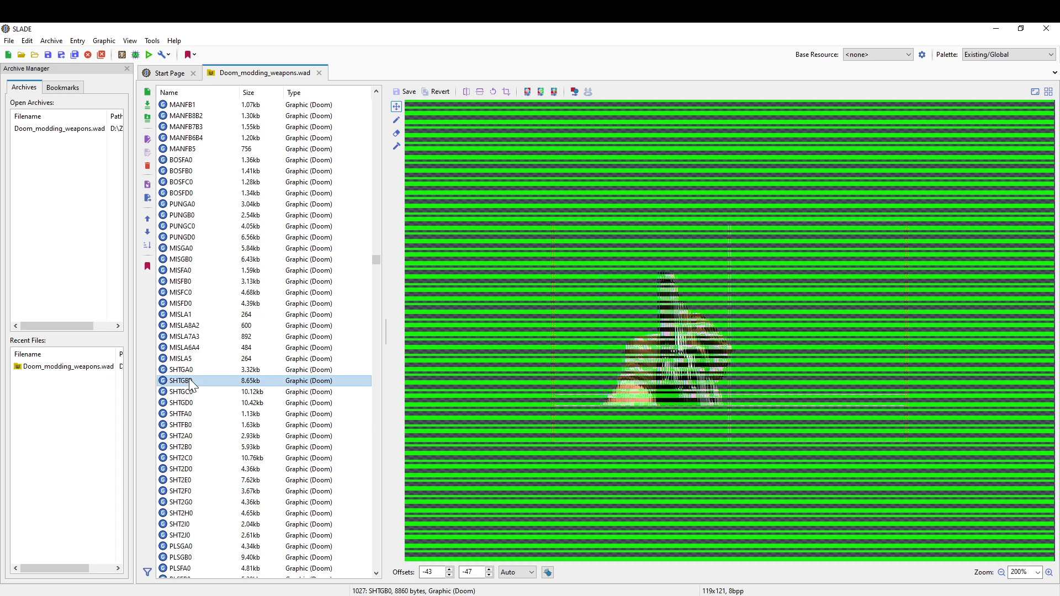
left_click(190, 370)
left_click(189, 359)
left_click(191, 370)
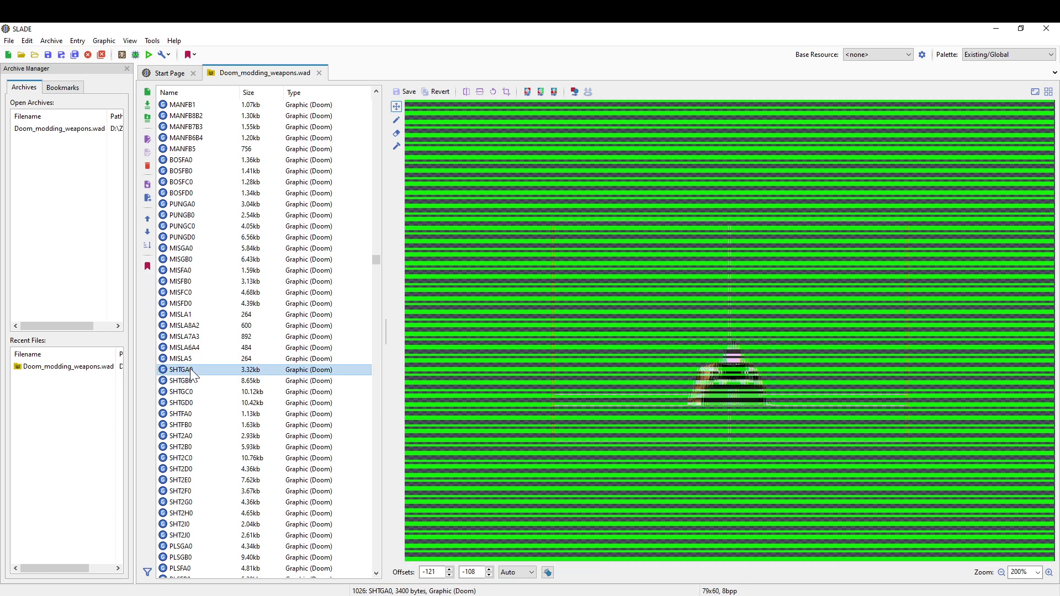
left_click(187, 315)
left_click(193, 370)
left_click(192, 381)
left_click(194, 370)
left_click(189, 413)
left_click(189, 403)
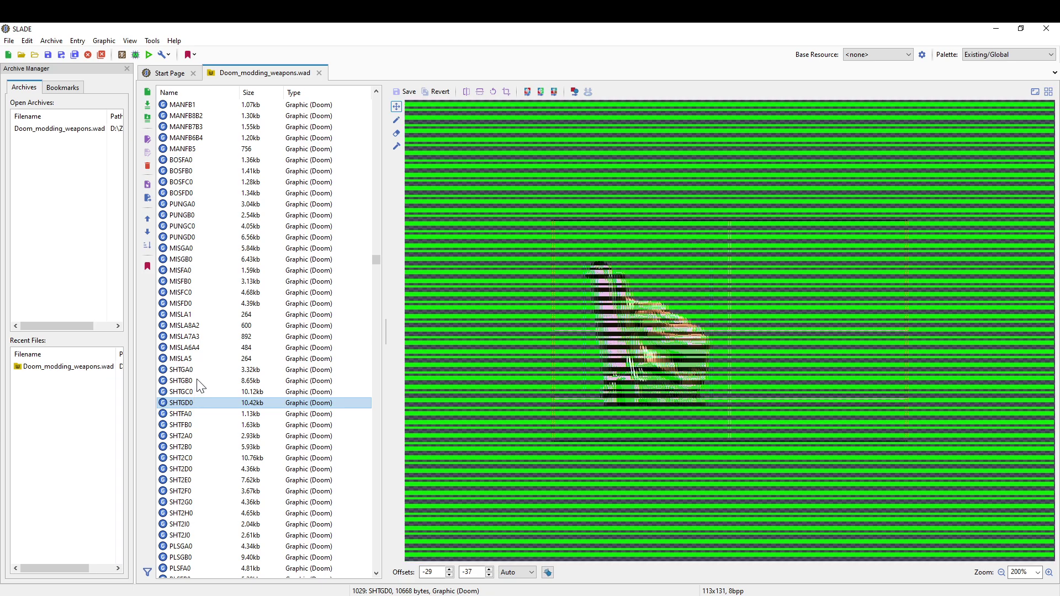
left_click(195, 370)
Compare the super shotgun sprites SHT2A0 to SHT2C0 with the regular shotgun frames and the SHTFA0 and SHTFB0 flashes
left_click(190, 447)
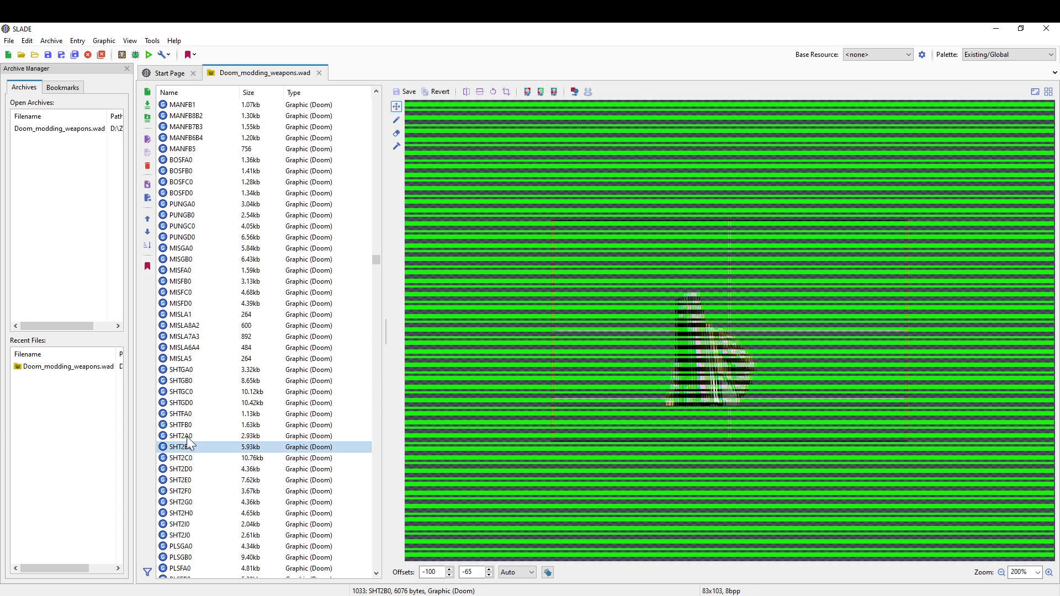
left_click(189, 437)
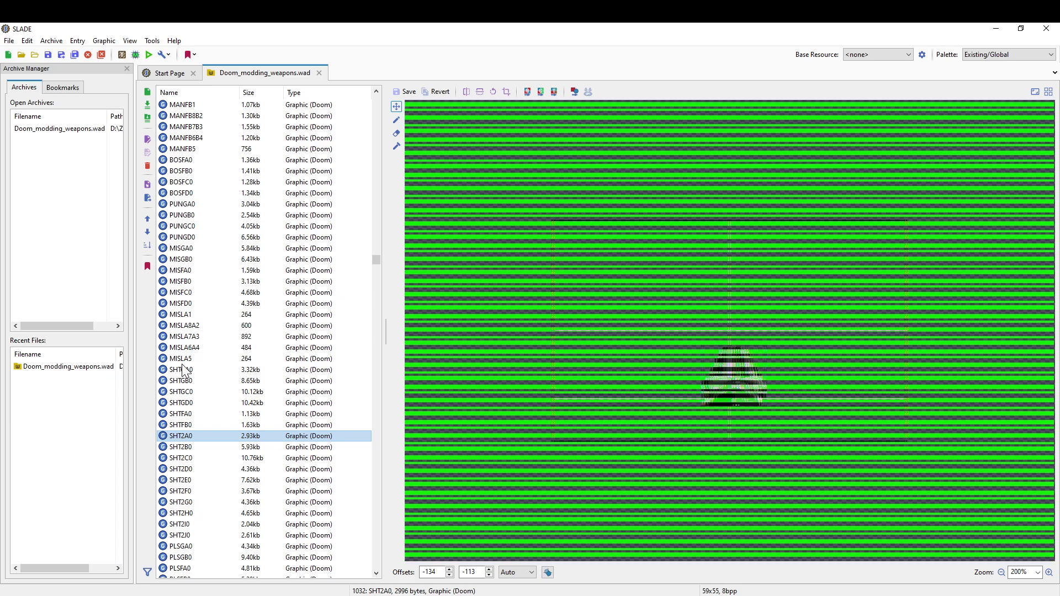
left_click(184, 359)
left_click(186, 371)
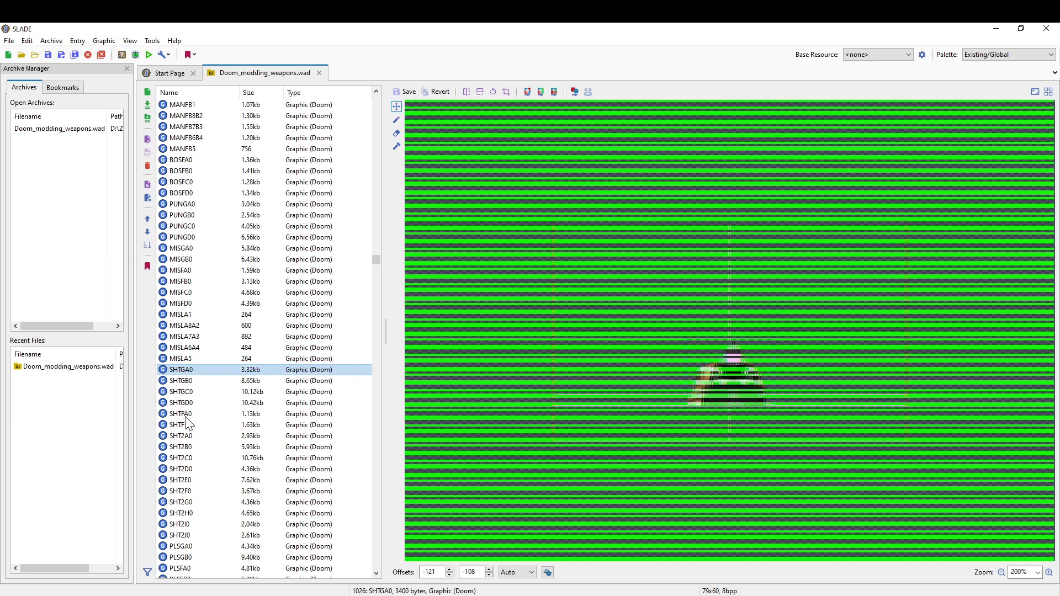
left_click(189, 414)
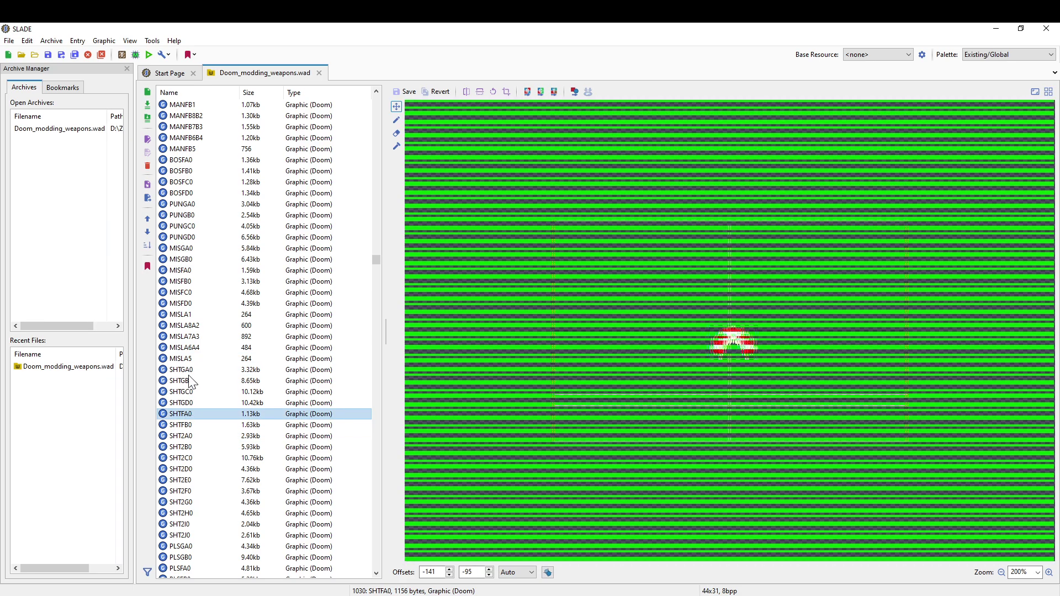
left_click(189, 370)
left_click_drag(338, 29, 773, 105)
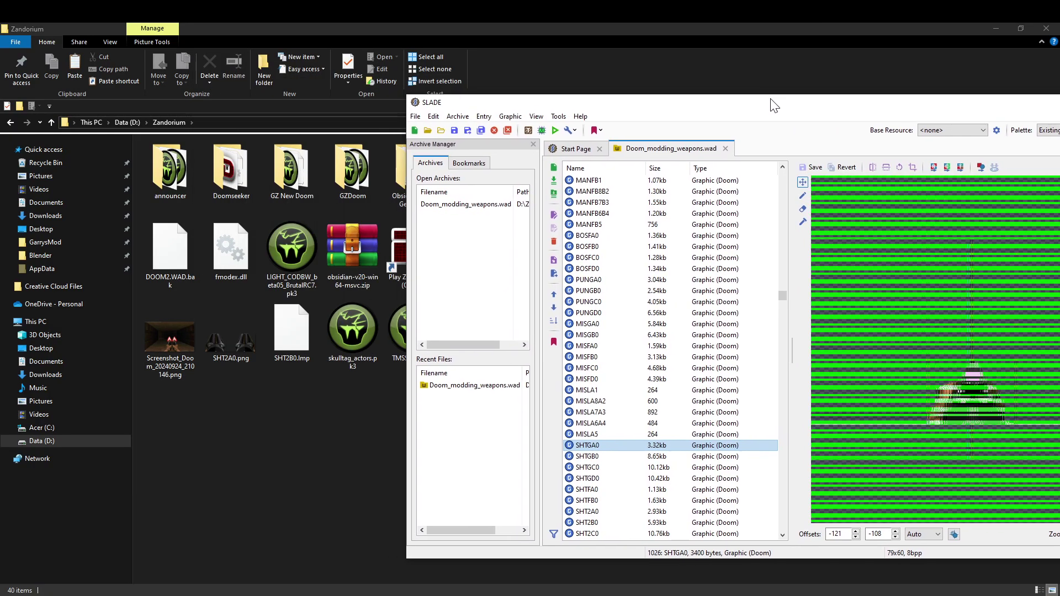
left_click(589, 468)
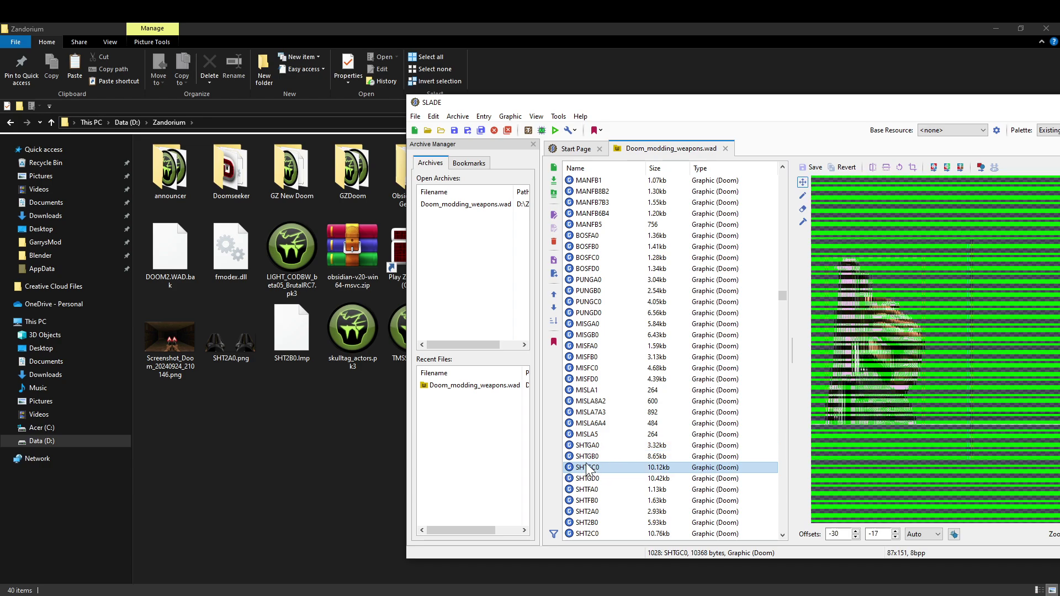
left_click(584, 445)
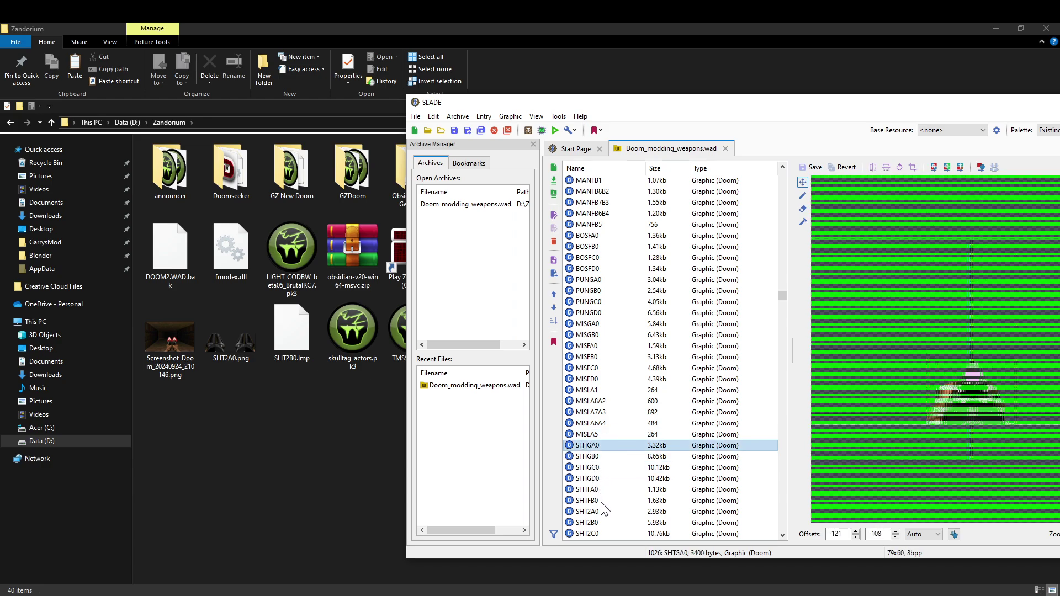
left_click(597, 500)
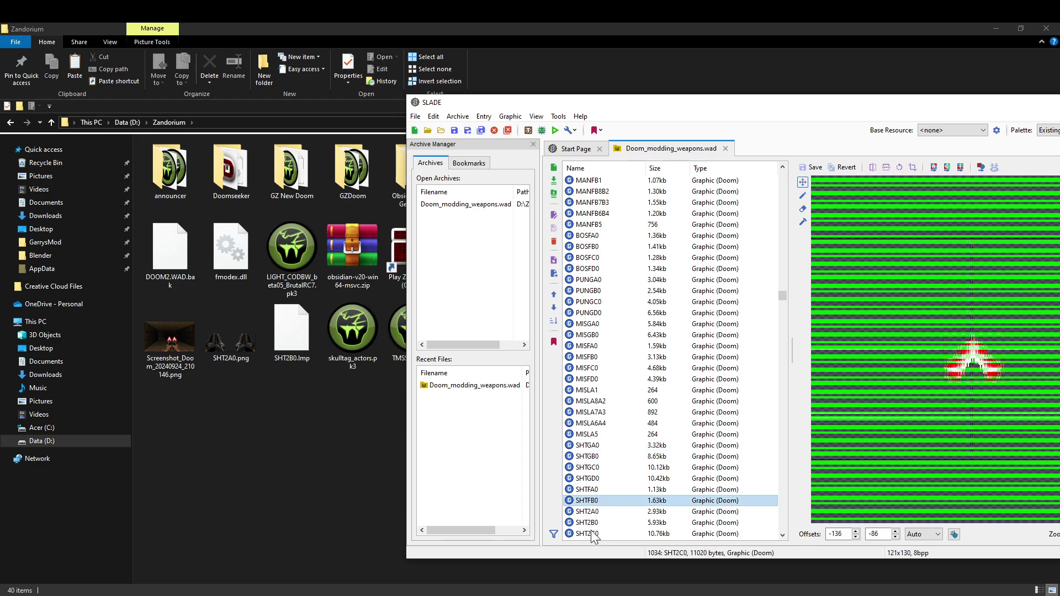
left_click(593, 533)
double_click(760, 103)
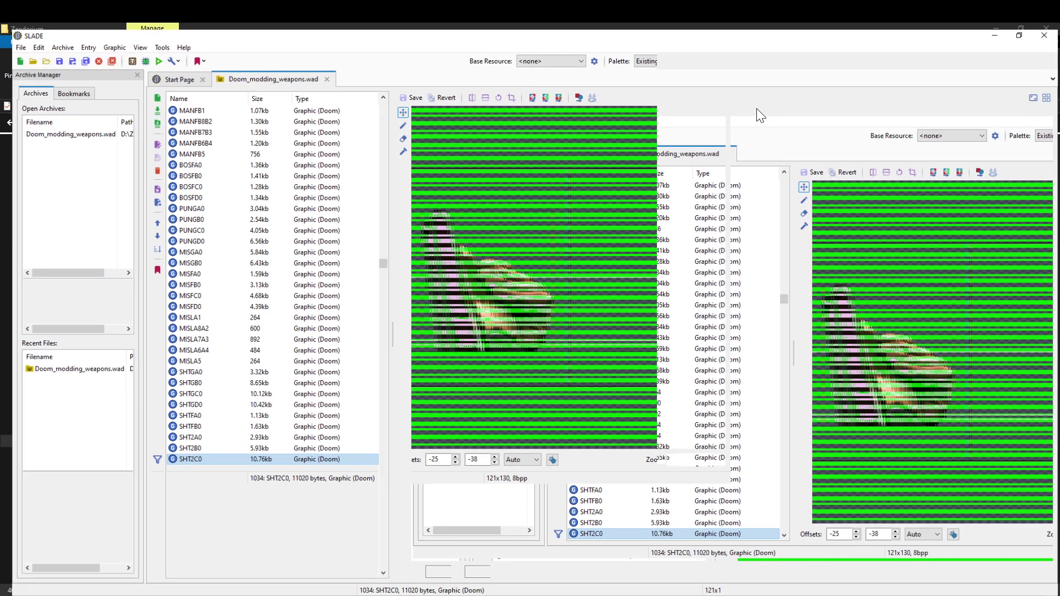
Look through the remaining super shotgun sprites from SHT2E0 to SHT2J0 and return to SHT2A0
left_click(248, 481)
left_click(241, 502)
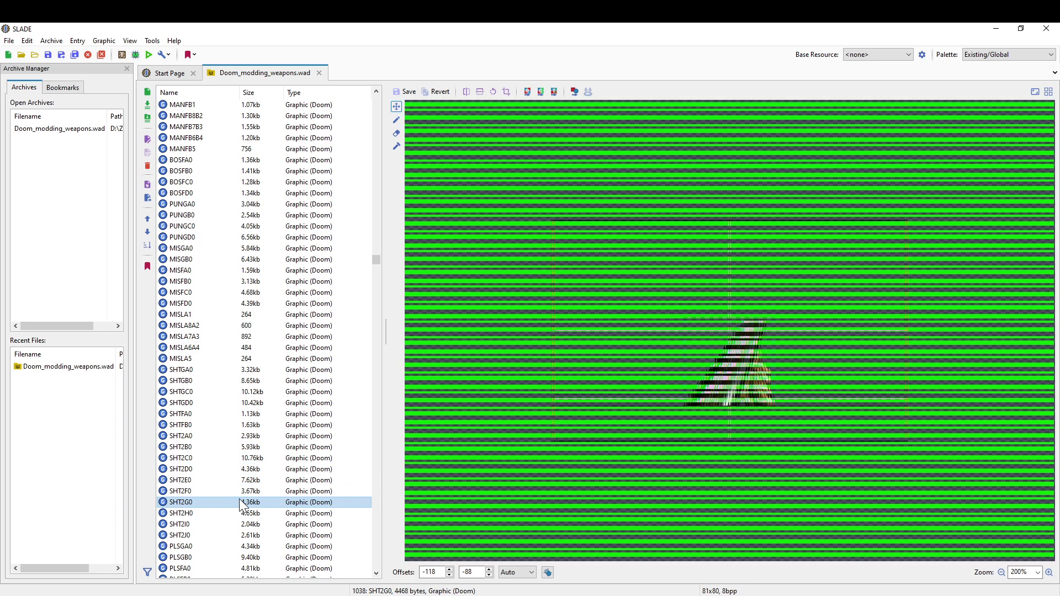
key("Down")
key("Down")
key("Down")
key("Up")
key("Up")
key("Up")
key("Up")
key("Up")
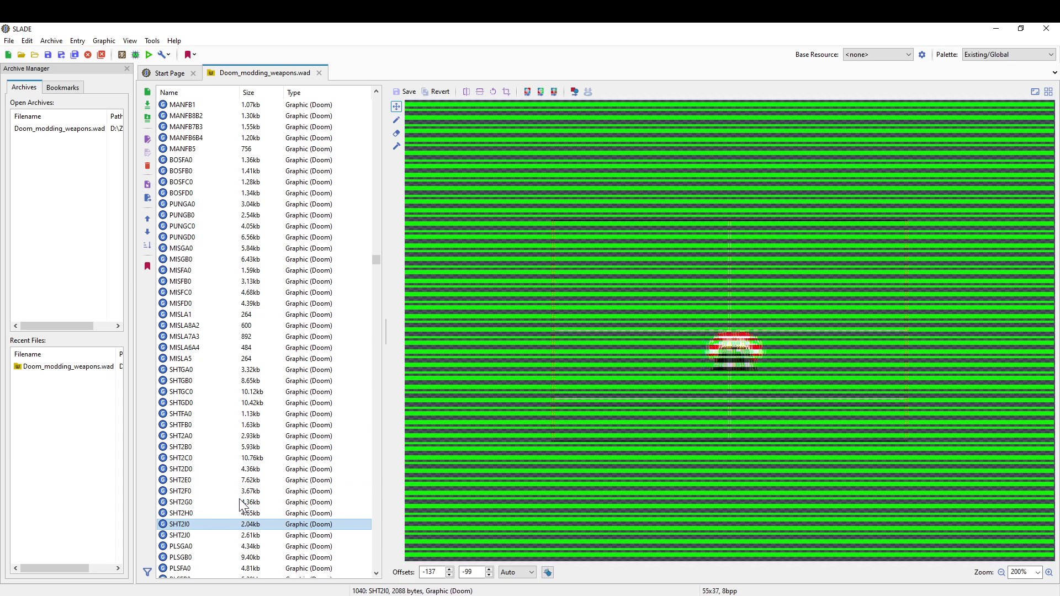
key("Up")
key("Up")
key("Up")
key("Up")
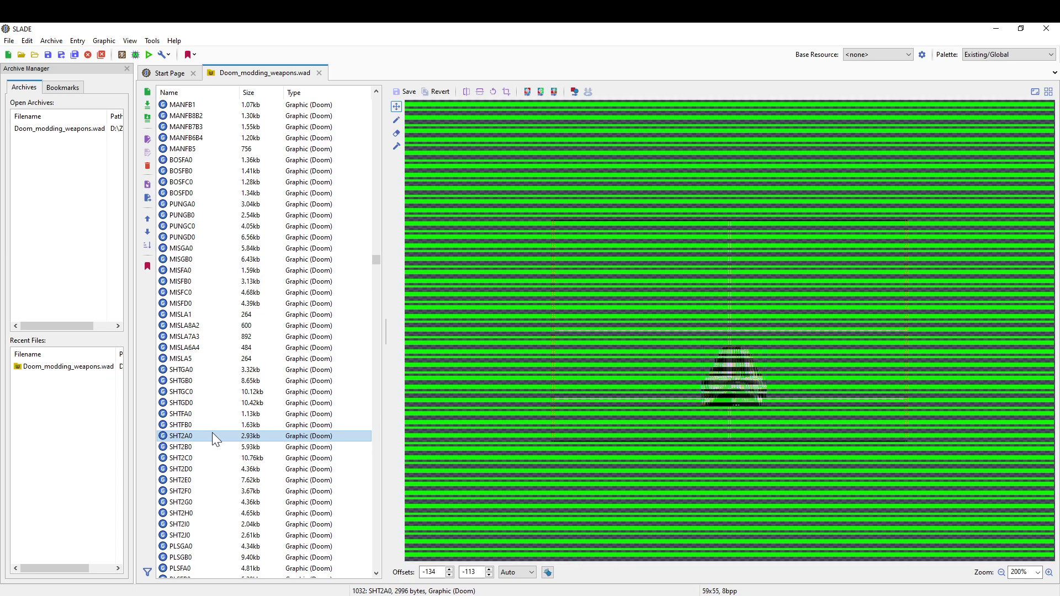
Import SHT2A0.png from the Zandorium folder into the SHT2A0 entry and compare it with the SHTFB0 flash
right_click(212, 433)
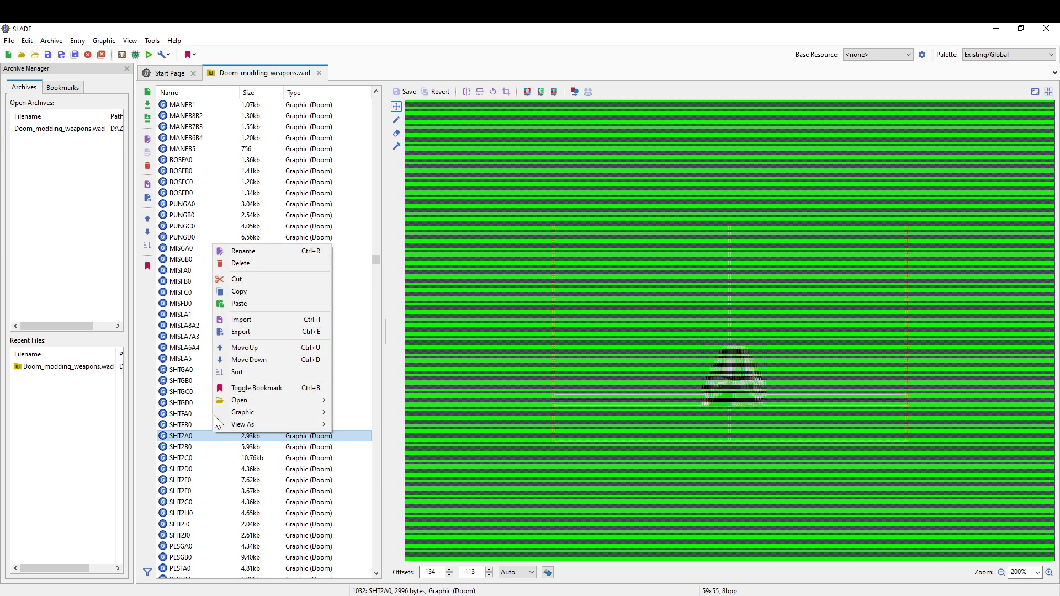
left_click(243, 322)
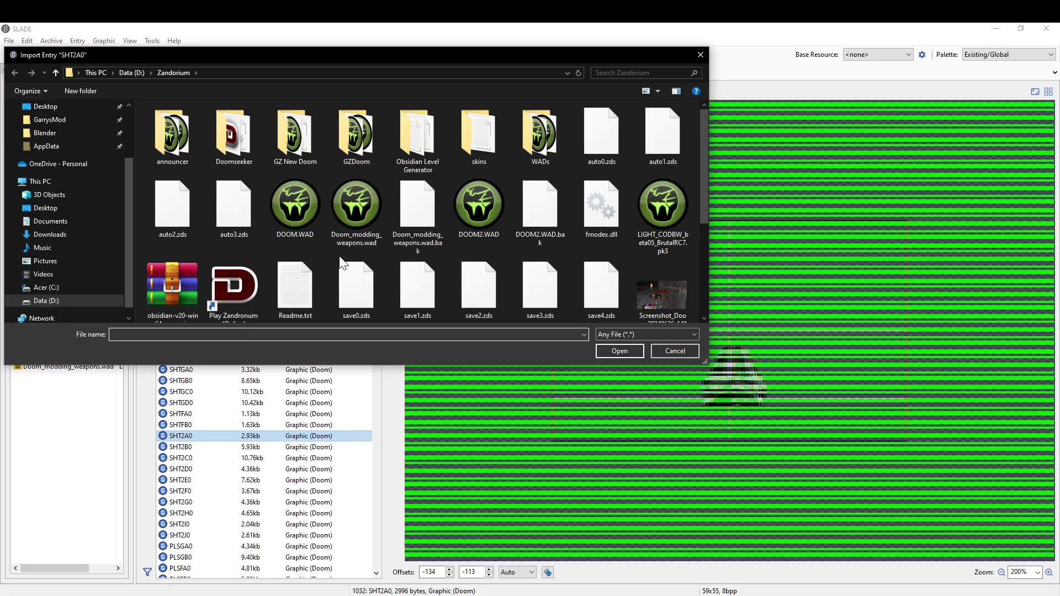
scroll(342, 256, "down", 3)
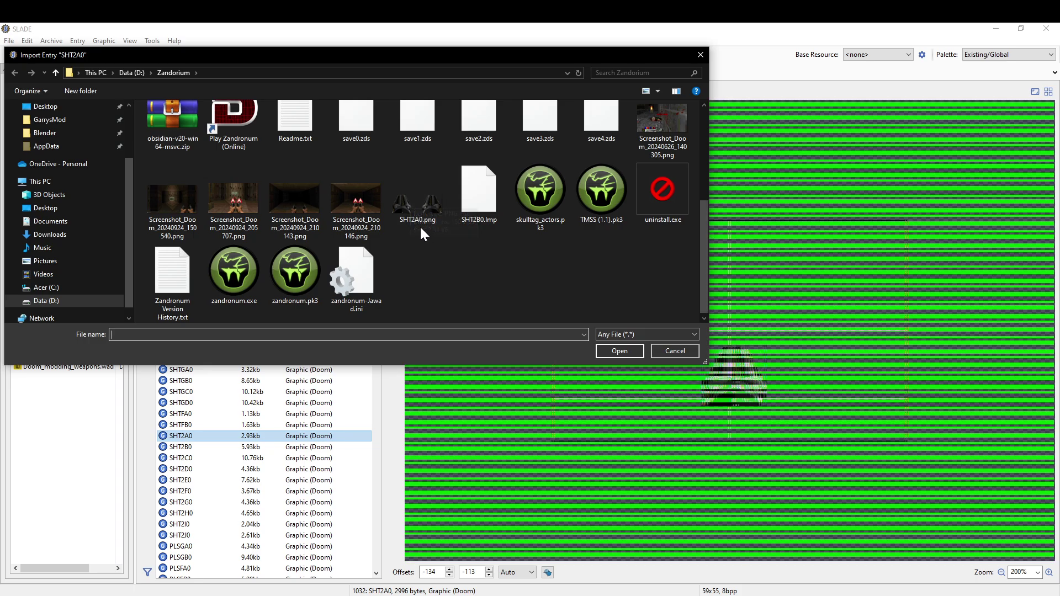
double_click(413, 205)
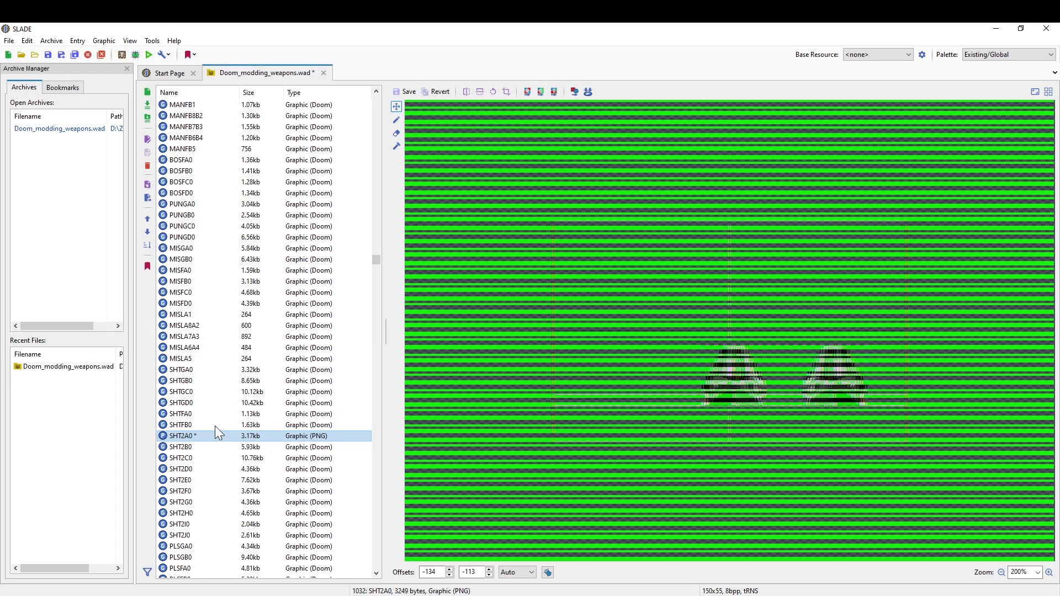
left_click(215, 426)
key("Down")
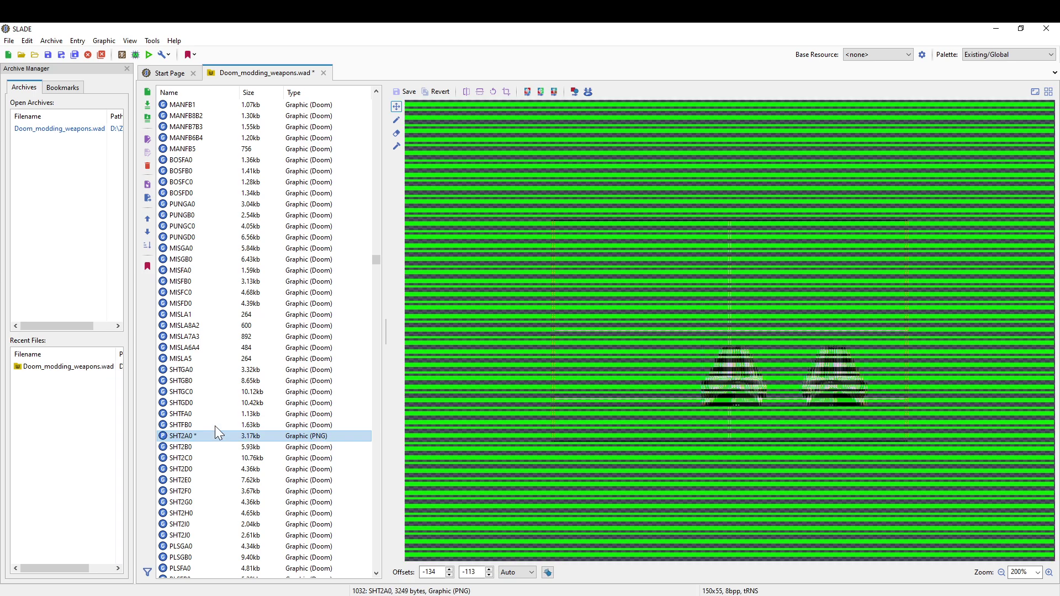
key("Up")
key("Down")
key("Down")
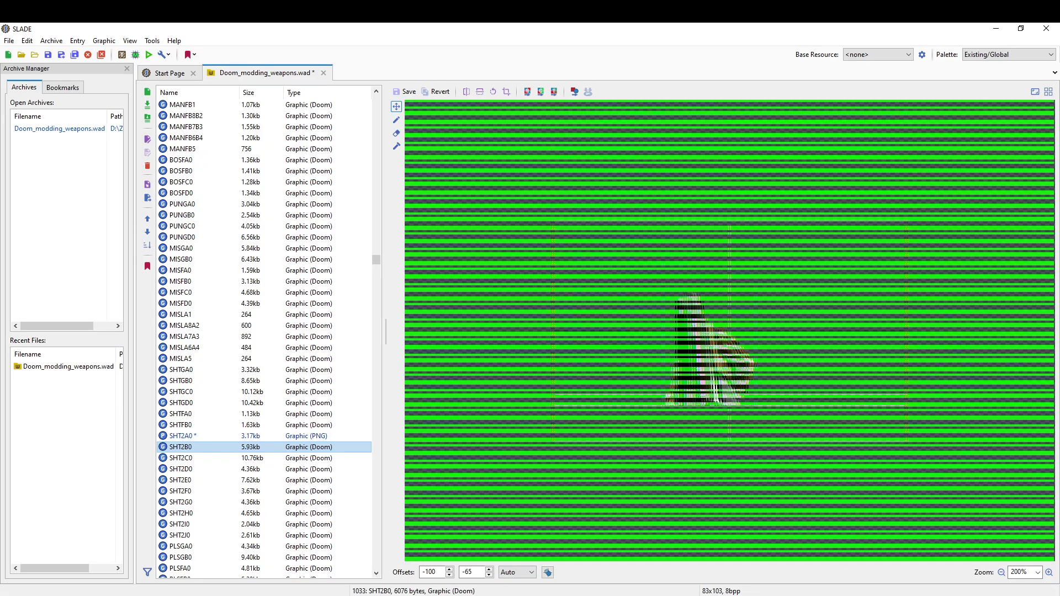
Select the SHT2B0 entry, and copy SHT2B0.png from the desktop into the Zandorium folder
left_click(439, 595)
left_click_drag(533, 29, 585, 95)
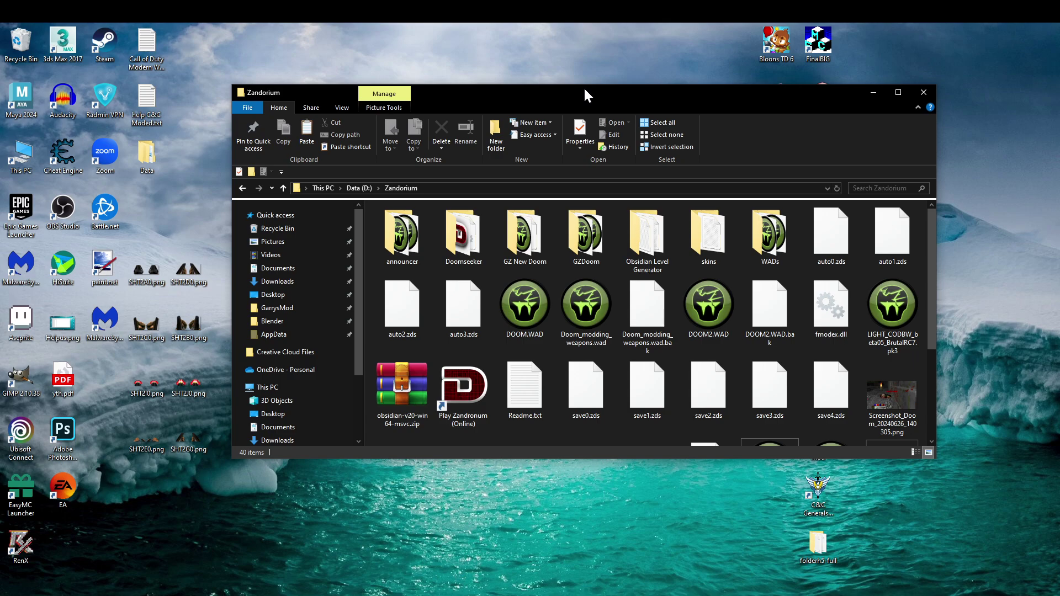
left_click(153, 332)
left_click(188, 325)
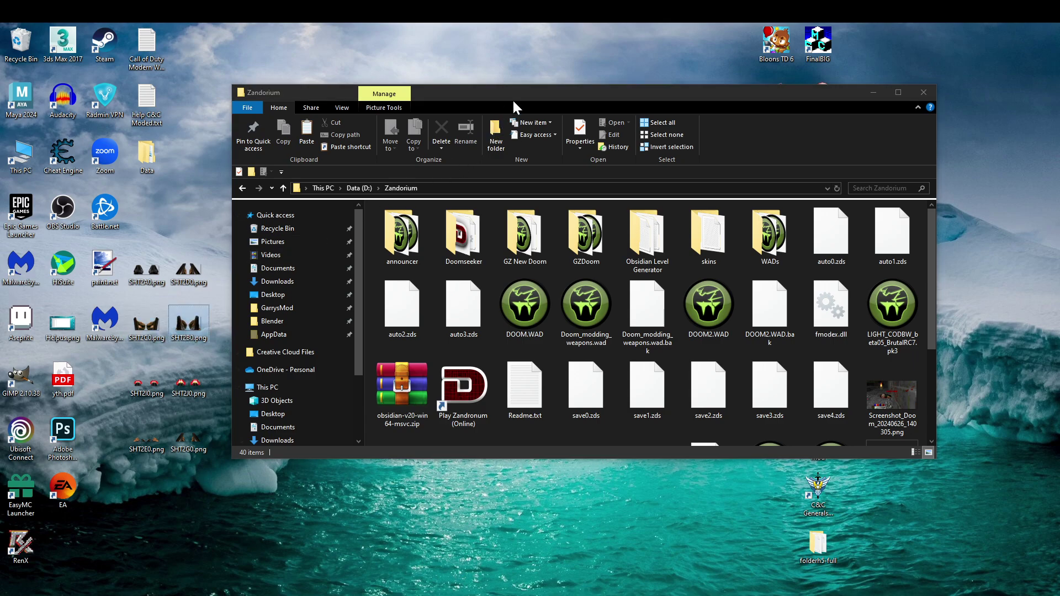
double_click(514, 103)
key("ctrl+v")
left_click(459, 558)
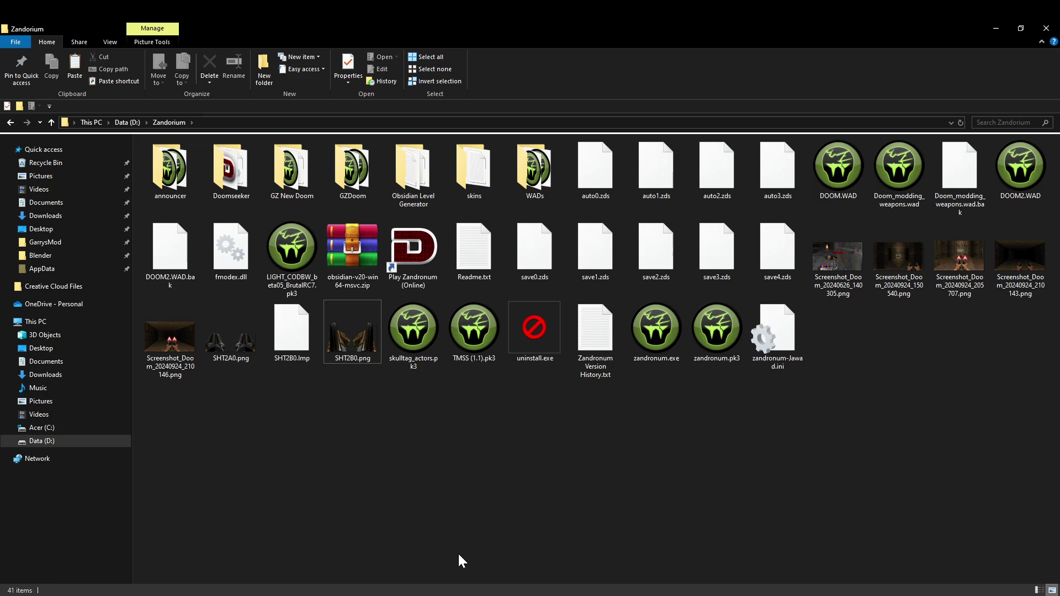
Switch back to SLADE and import SHT2B0.png from the Zandorium folder into the SHT2B0 entry
key("alt+Tab")
right_click(194, 447)
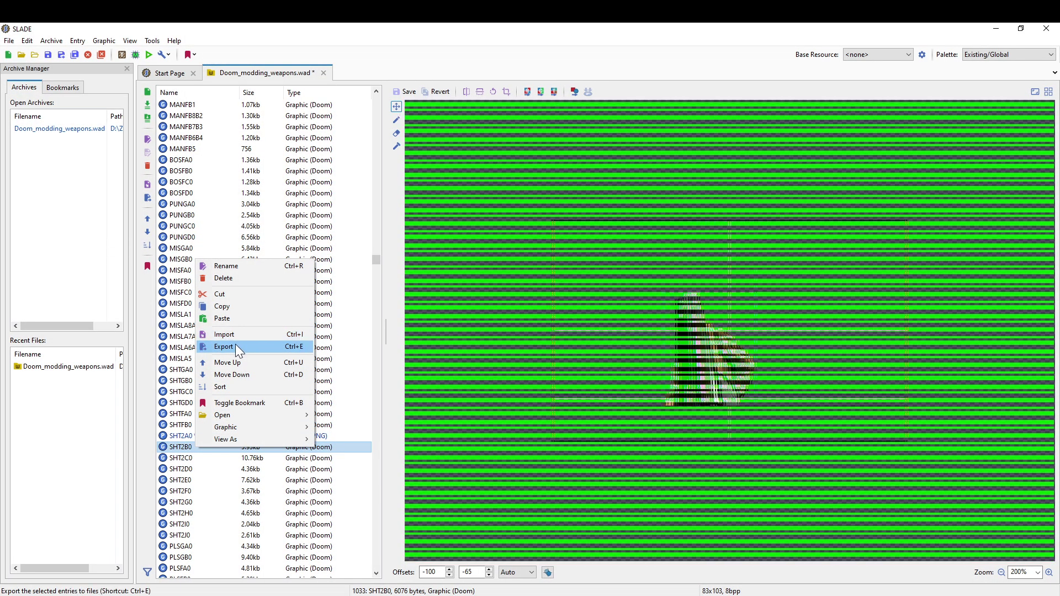
left_click(240, 334)
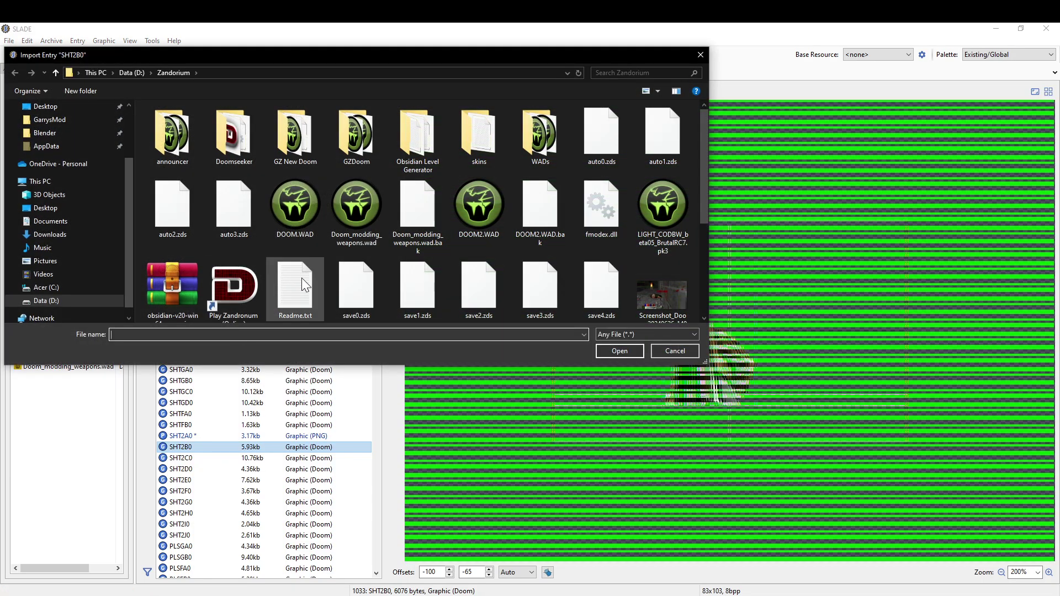
scroll(302, 280, "down", 3)
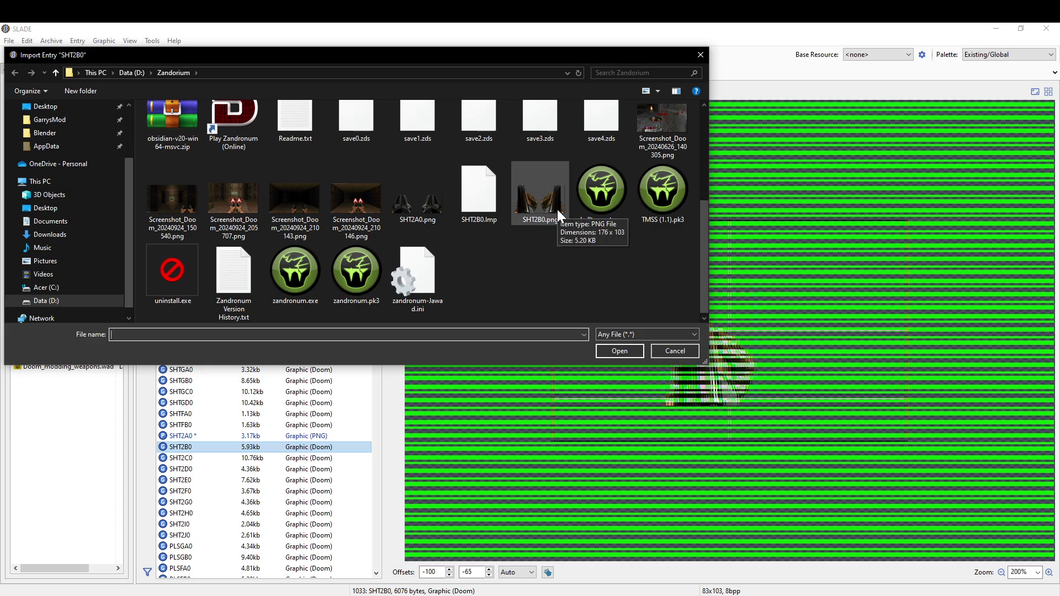
double_click(558, 210)
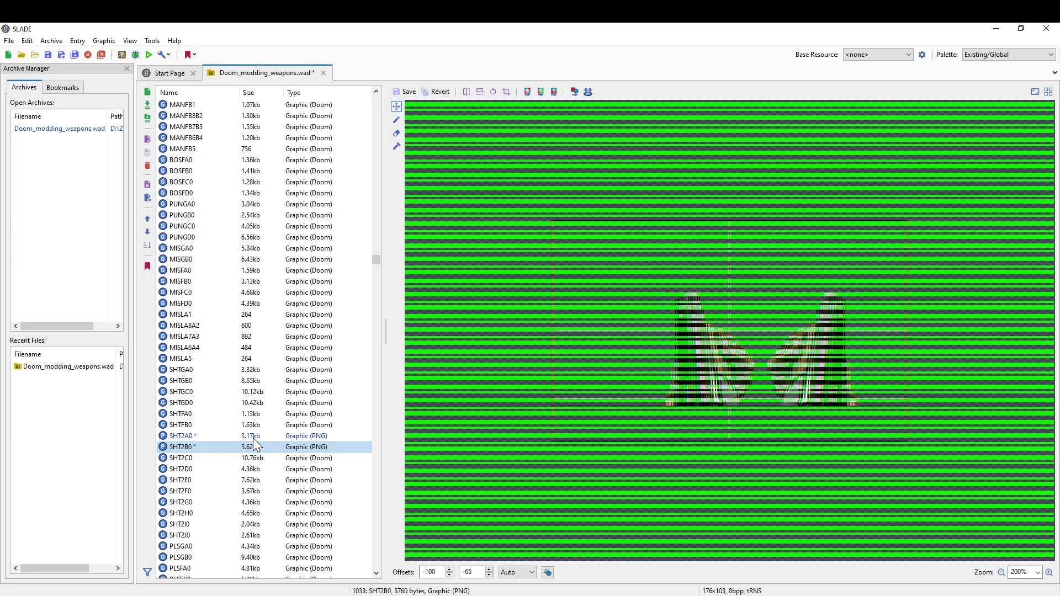
Alternate repeatedly between the imported SHT2A0 and SHT2B0 sprites to check how the dual-shotgun frames line up, glancing at SHT2C0
left_click(252, 437)
key("Down")
key("Up")
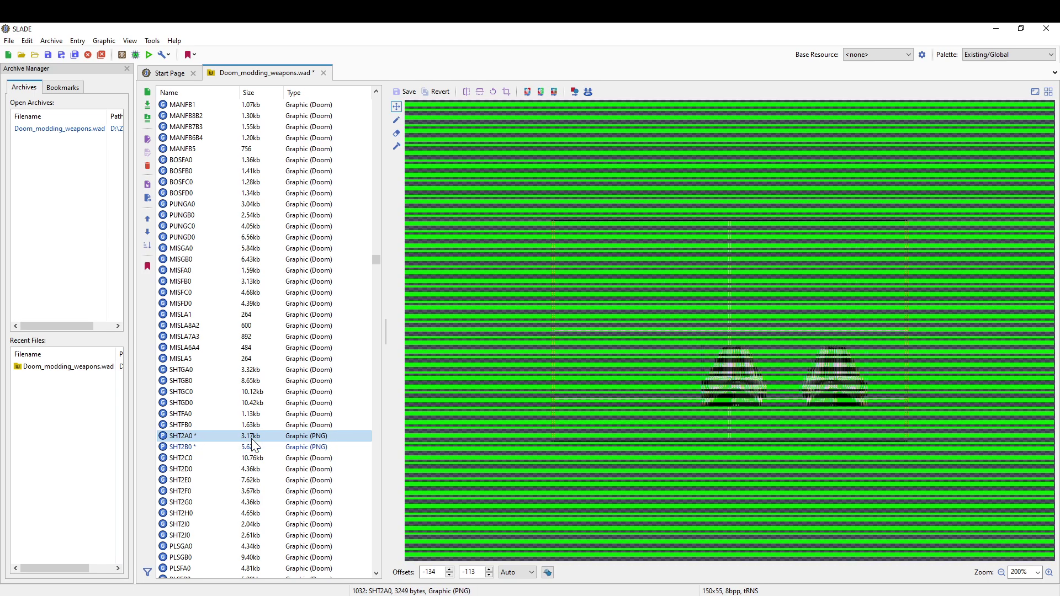
key("Down")
key("Up")
key("Down")
key("Down")
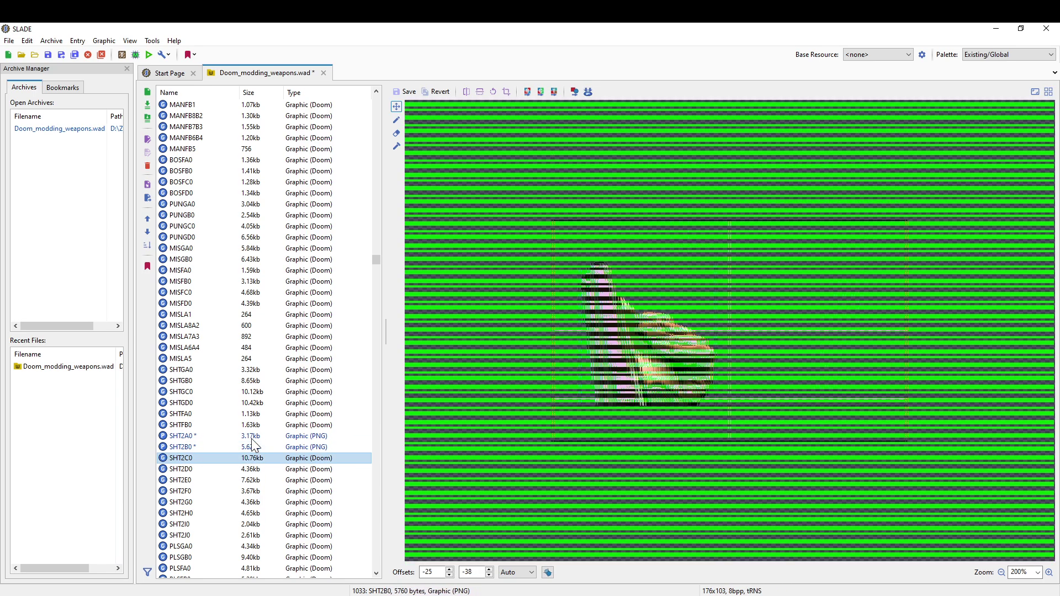
key("Up")
key("Up")
key("Down")
key("Up")
key("Down")
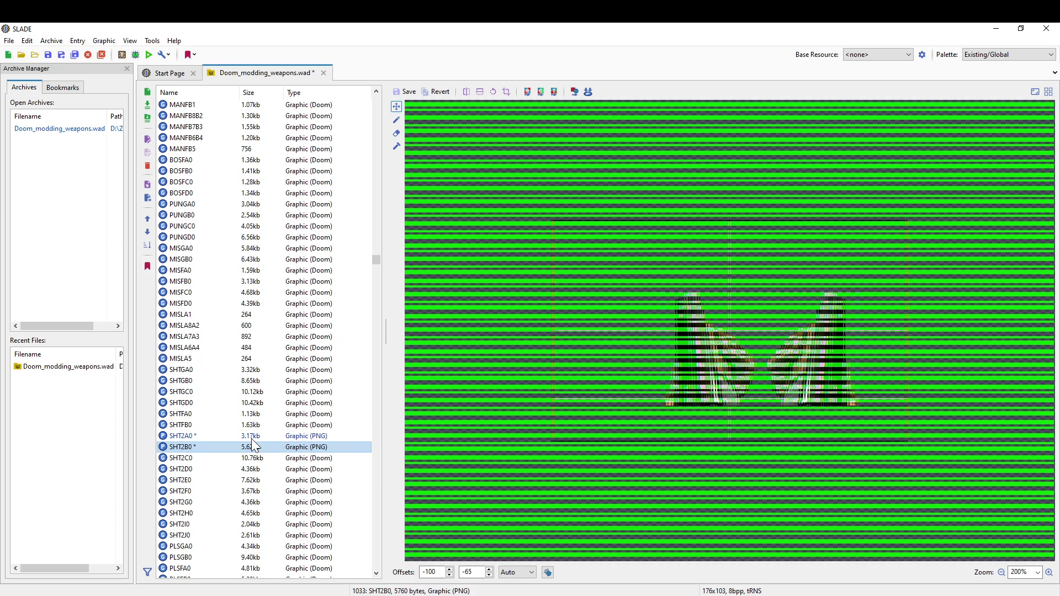
key("Down")
key("Up")
key("Up")
key("Down")
key("Up")
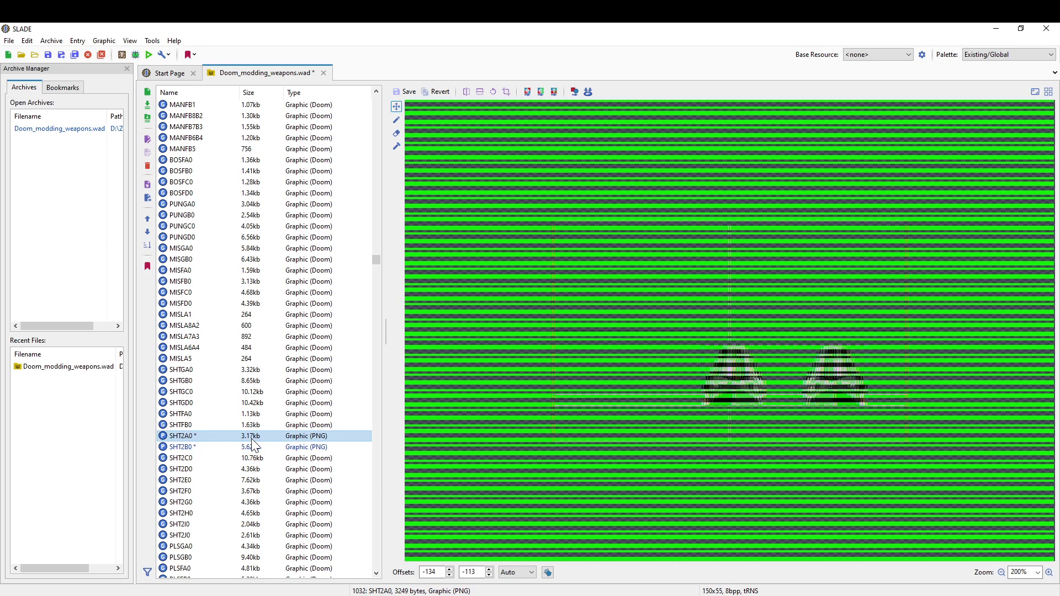
key("Down")
key("Up")
key("Down")
key("Up")
key("Down")
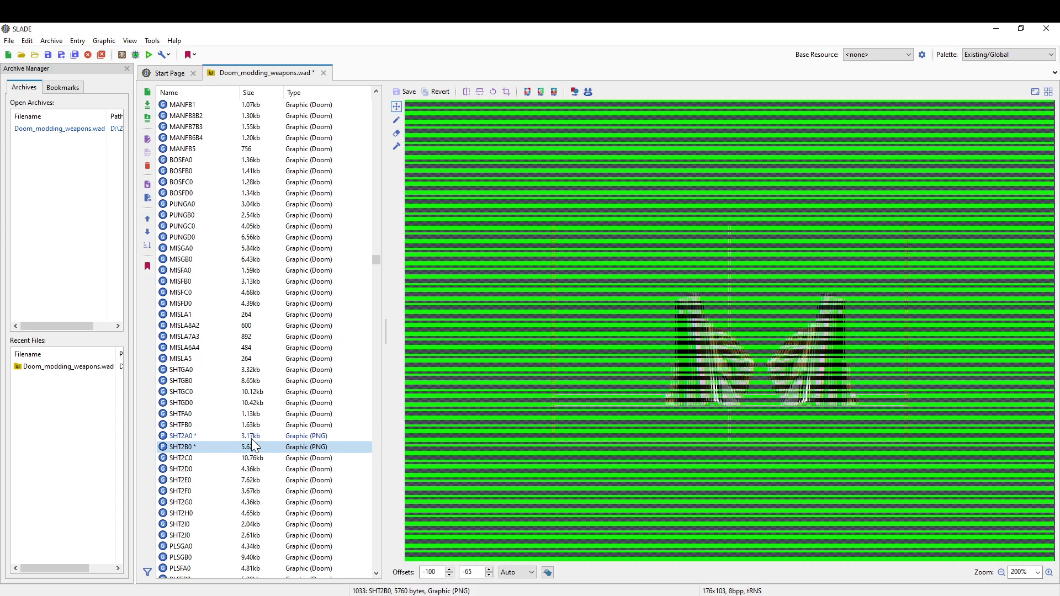
key("Up")
key("Down")
key("Up")
key("Down")
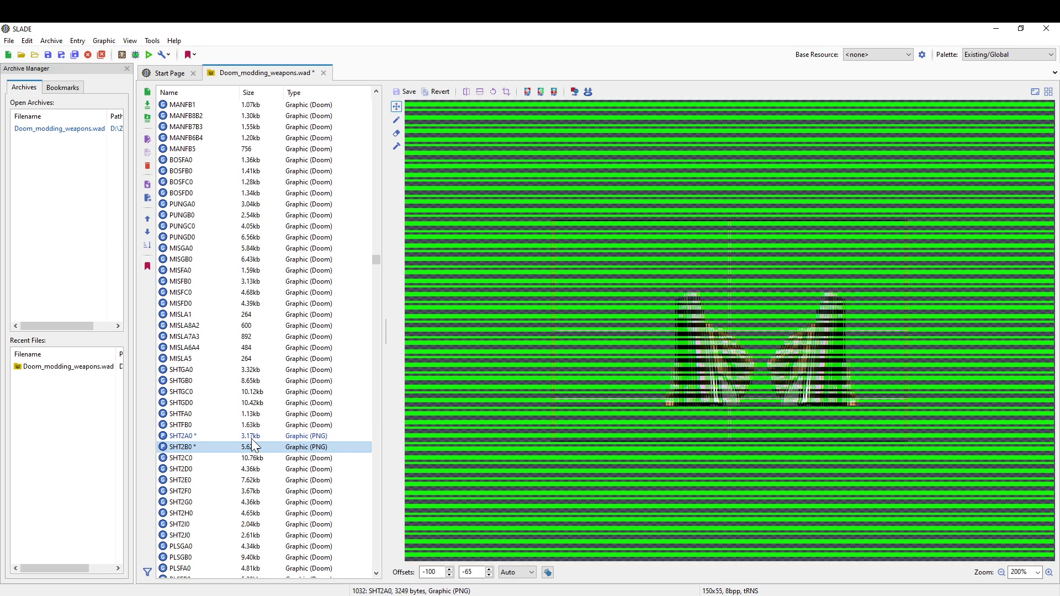
key("Up")
key("Down")
key("Up")
key("Down")
key("Down")
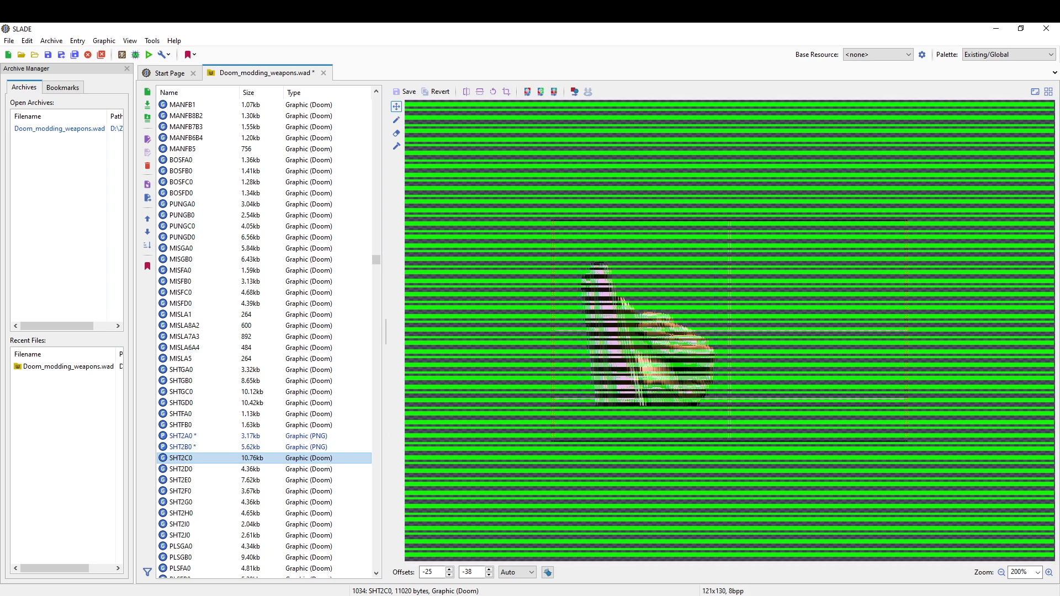
Select the SHT2C0 entry, and copy SHT2C0.png from the desktop into the Zandorium folder
left_click(453, 595)
left_click_drag(528, 27, 636, 88)
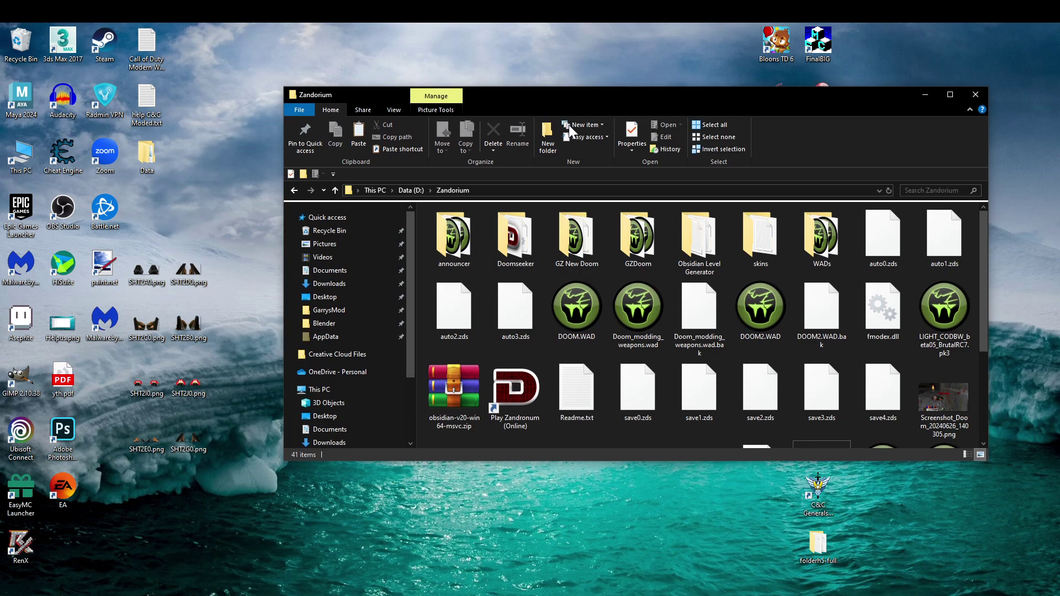
double_click(642, 94)
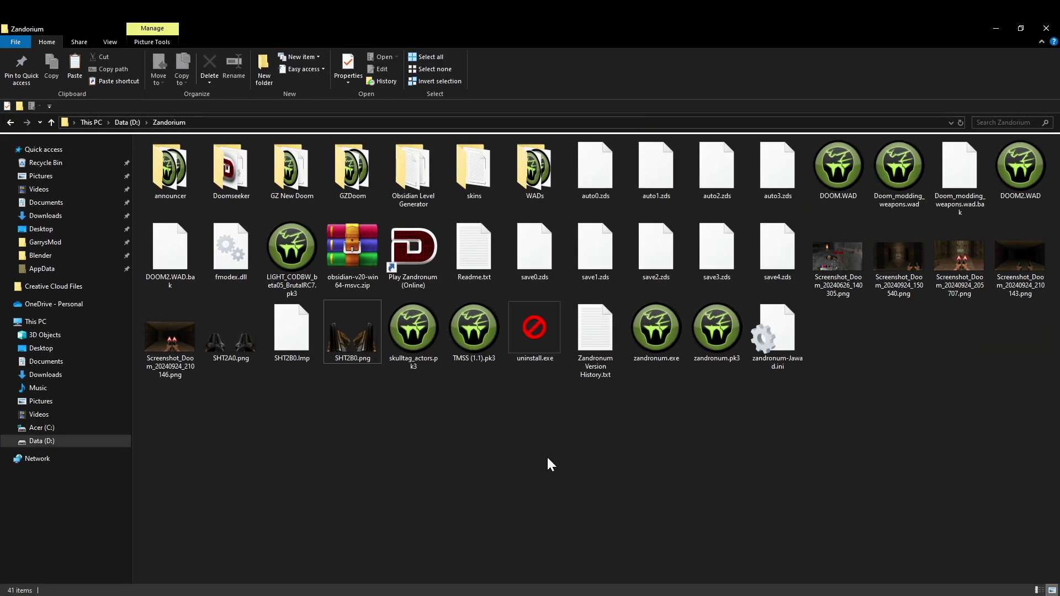
Return to SLADE and import SHT2C0.png from the Zandorium folder into the SHT2C0 entry
key("alt+Tab")
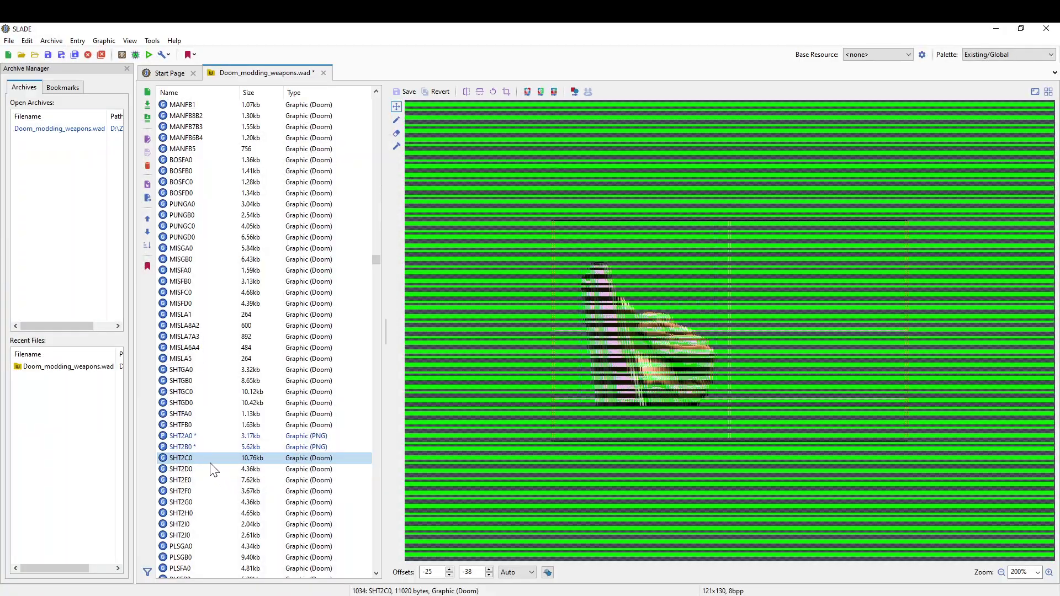
right_click(208, 456)
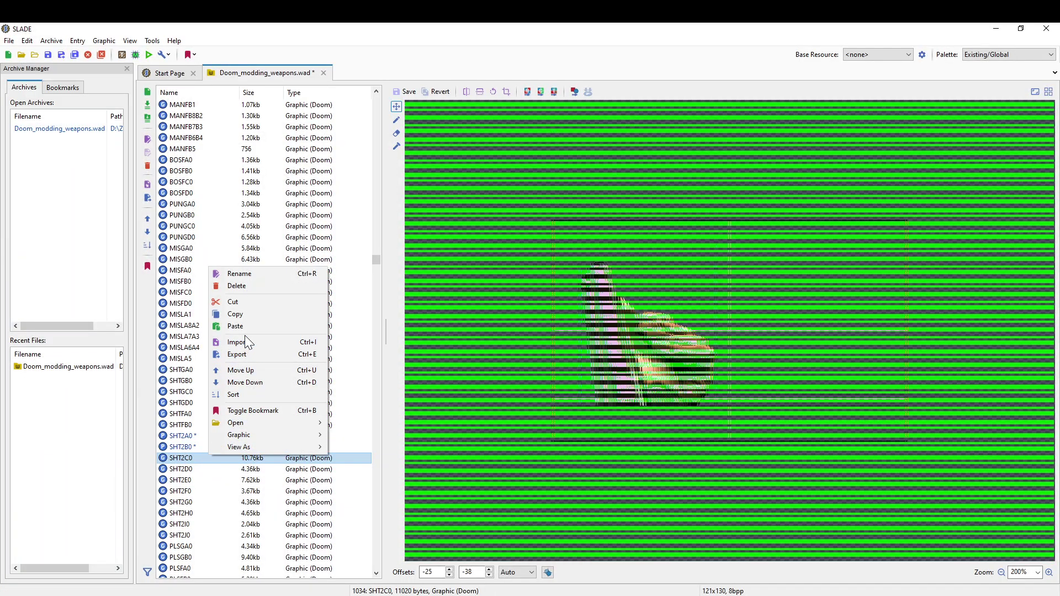
left_click(240, 343)
scroll(413, 296, "down", 3)
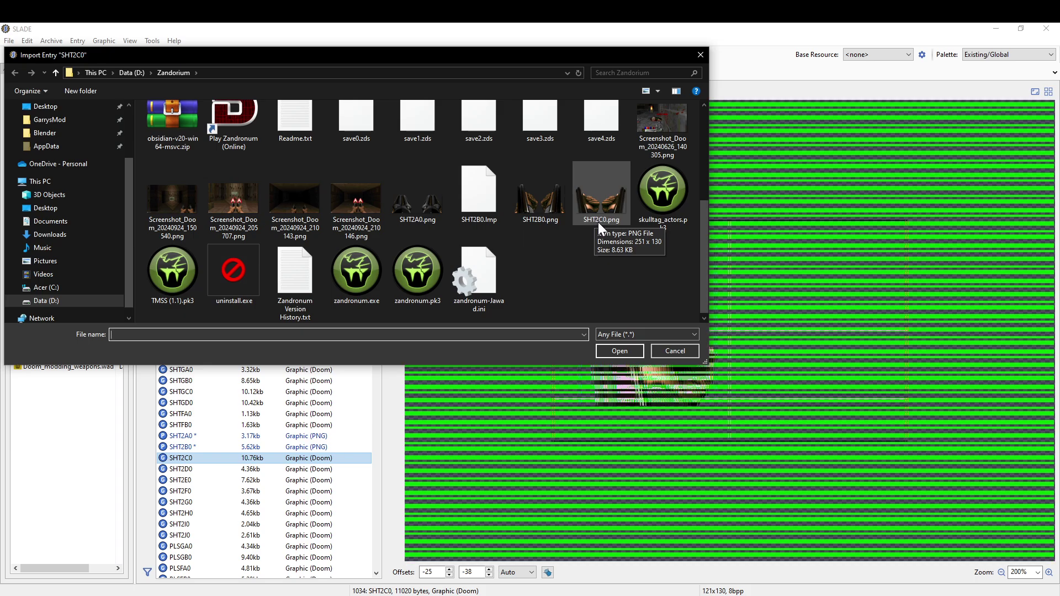
double_click(598, 222)
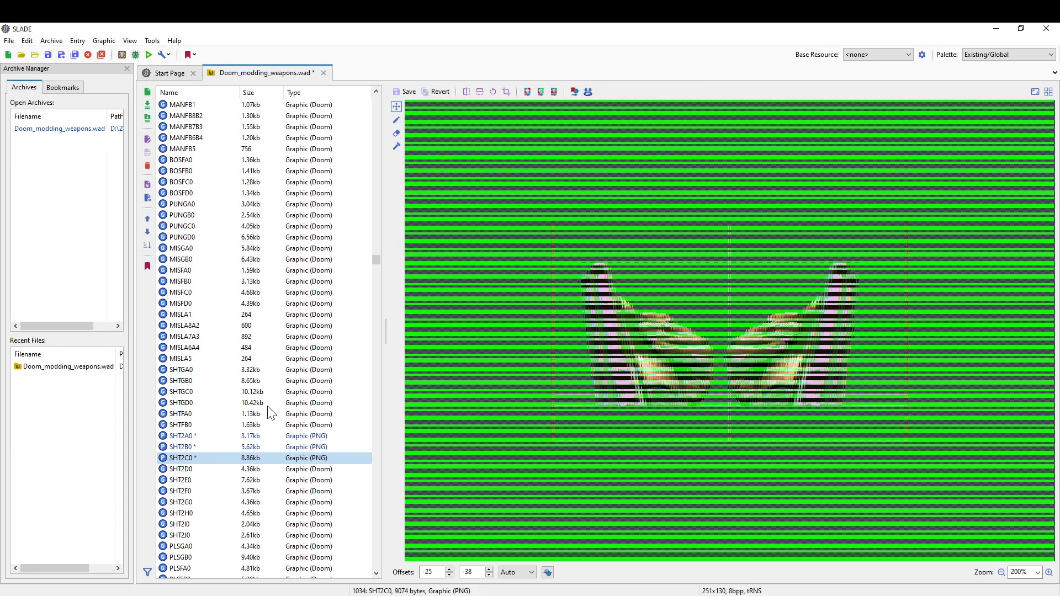
Flip back and forth through the imported SHT2A0, SHT2B0 and SHT2C0 sprites to check the alignment across the animation frames
left_click(217, 435)
key("Down")
key("Down")
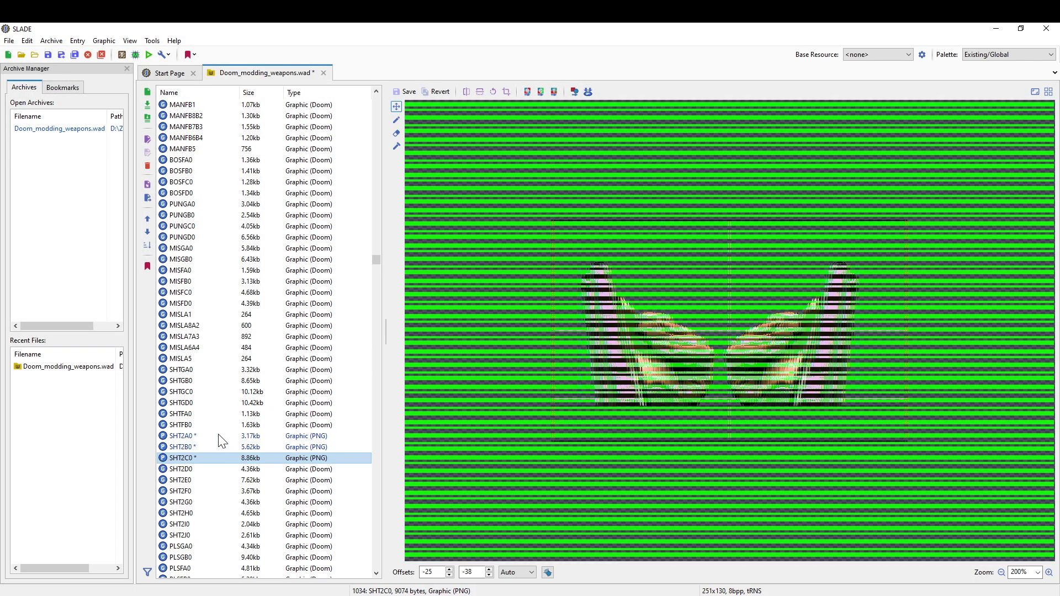
key("Up")
key("Up")
key("Down")
key("Down")
key("Up")
key("Up")
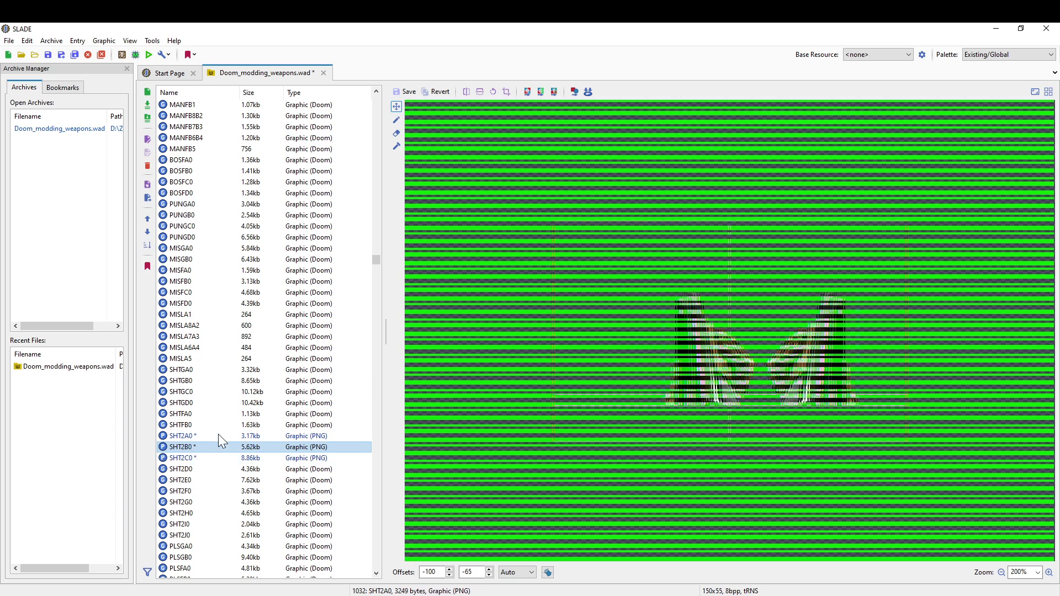
key("Down")
key("Up")
Select the SHT2D0 entry and export it as SHT2D0.png into the Zandorium folder
key("Down")
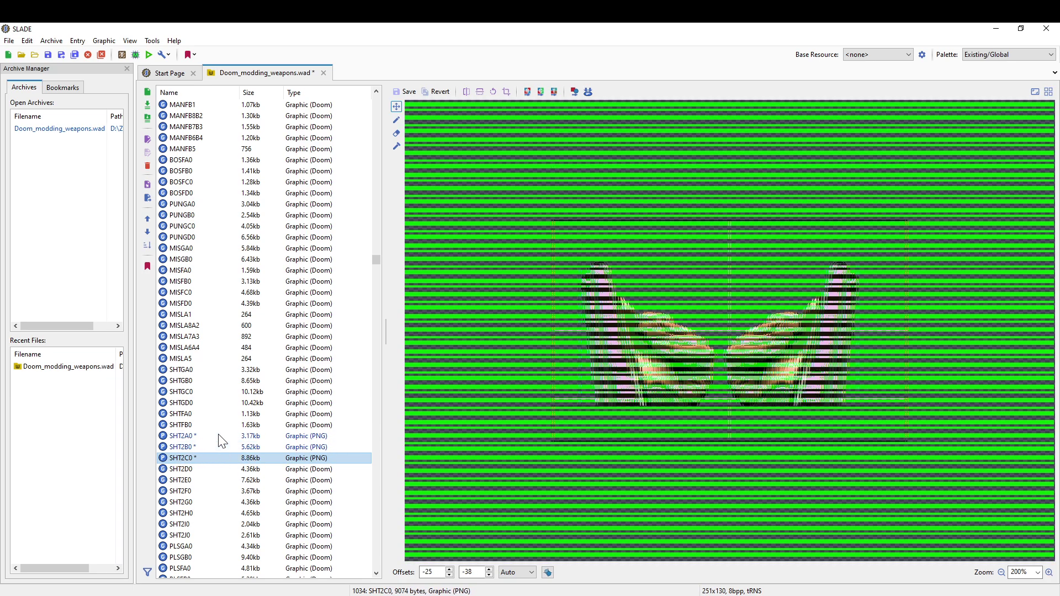
key("Down")
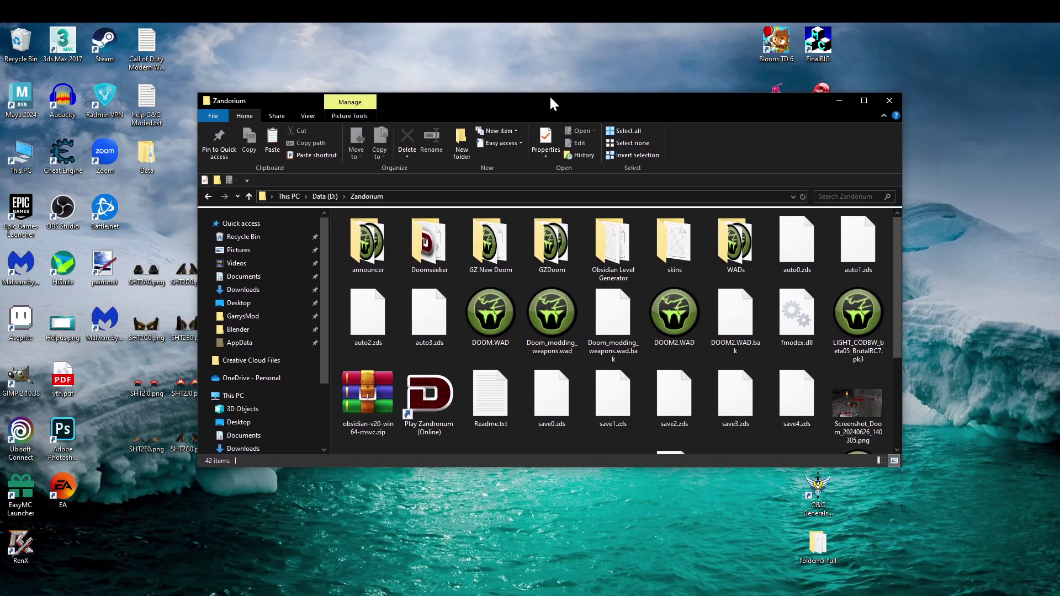
left_click_drag(550, 98, 596, 103)
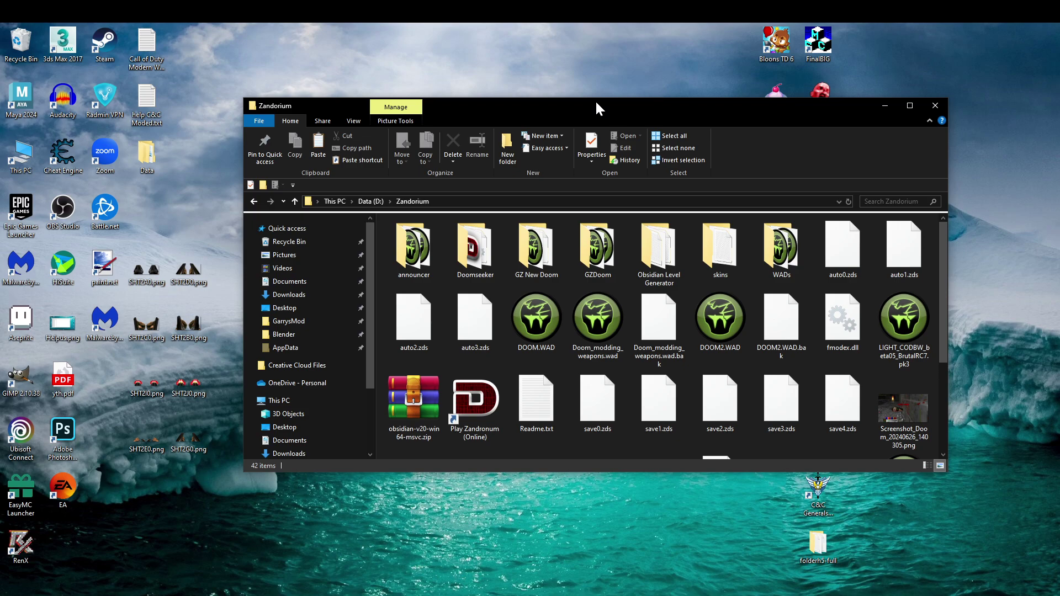
double_click(595, 104)
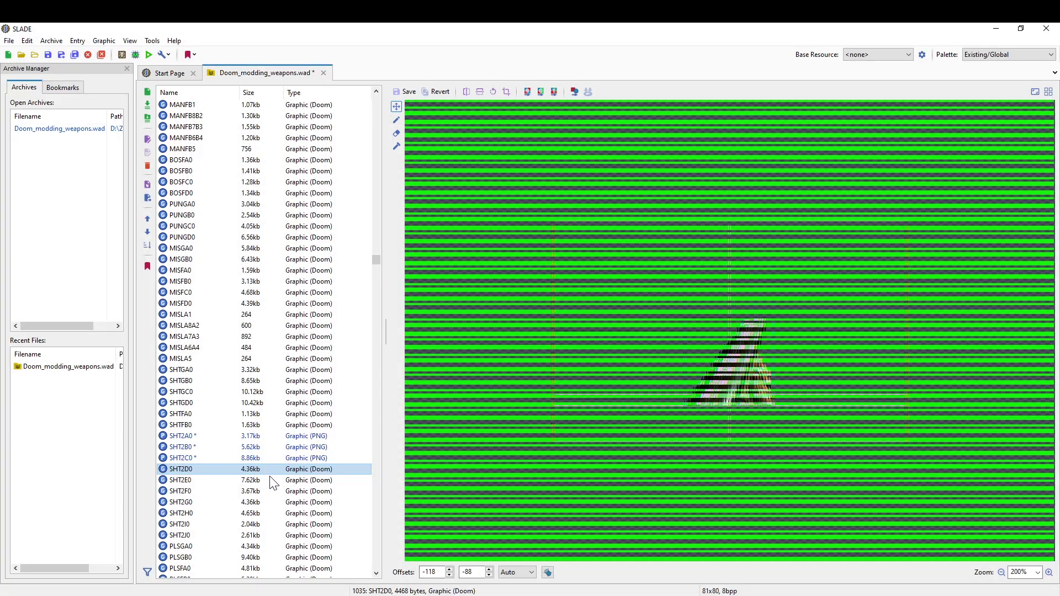
right_click(270, 478)
right_click(247, 469)
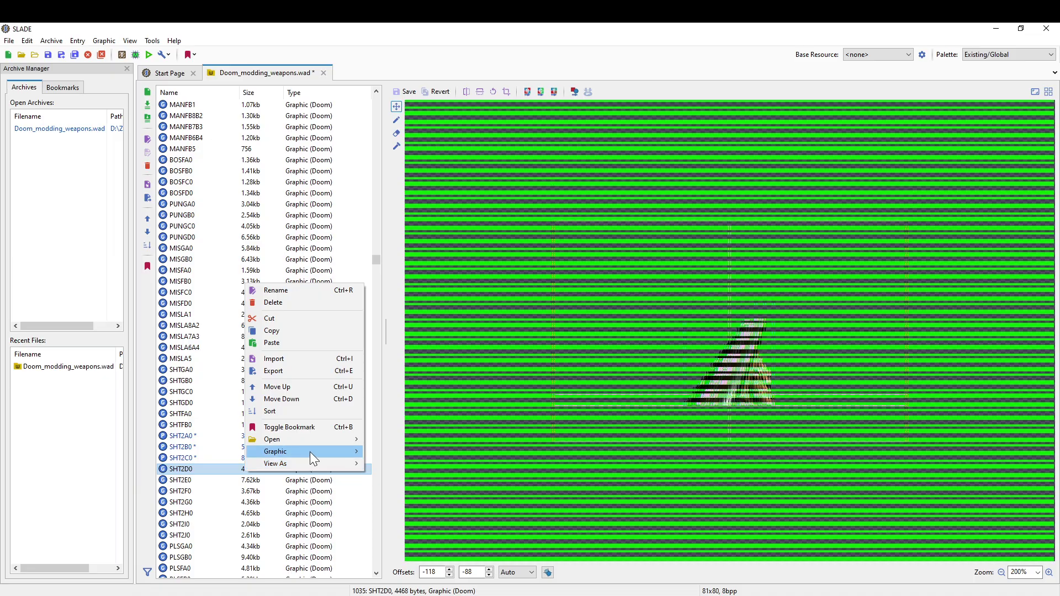
mouse_move(309, 452)
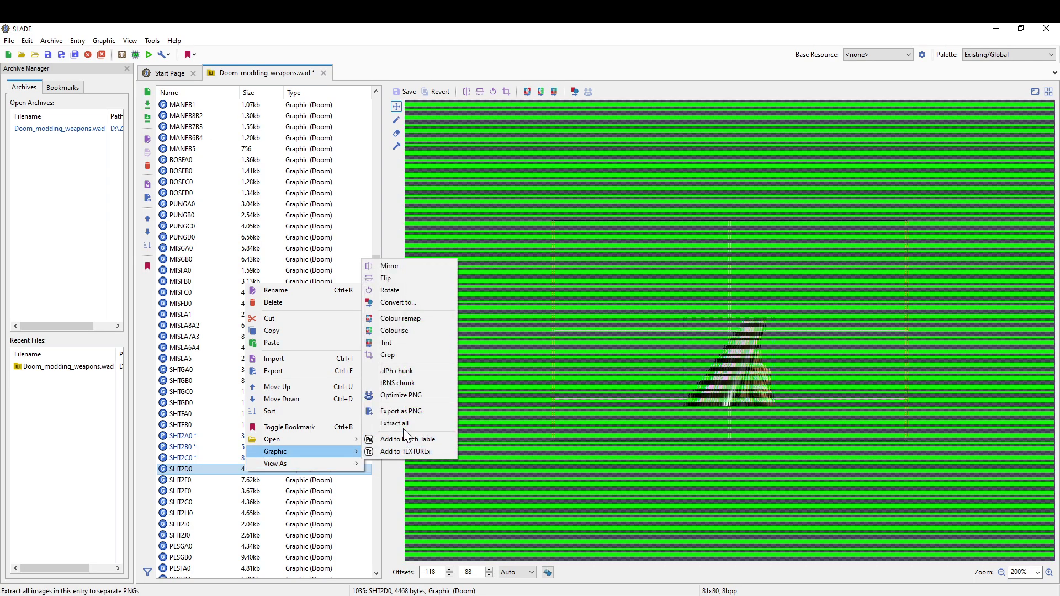
left_click(401, 408)
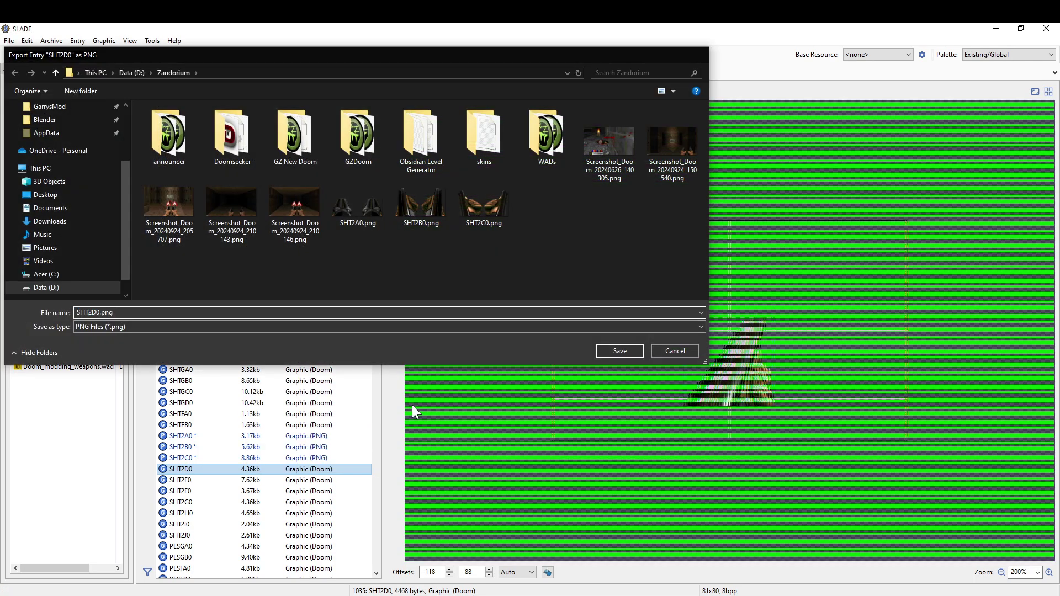
key("Return")
Switch to File Explorer and try to copy the exported SHT2D0.png from the Zandorium folder to the desktop
left_click(363, 595)
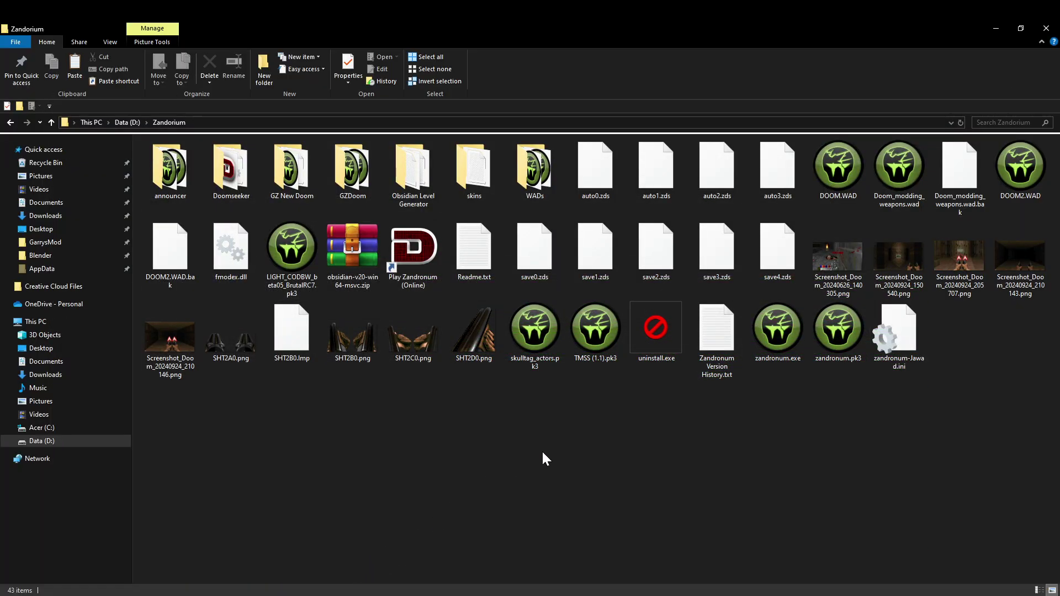
left_click(474, 332)
left_click(998, 29)
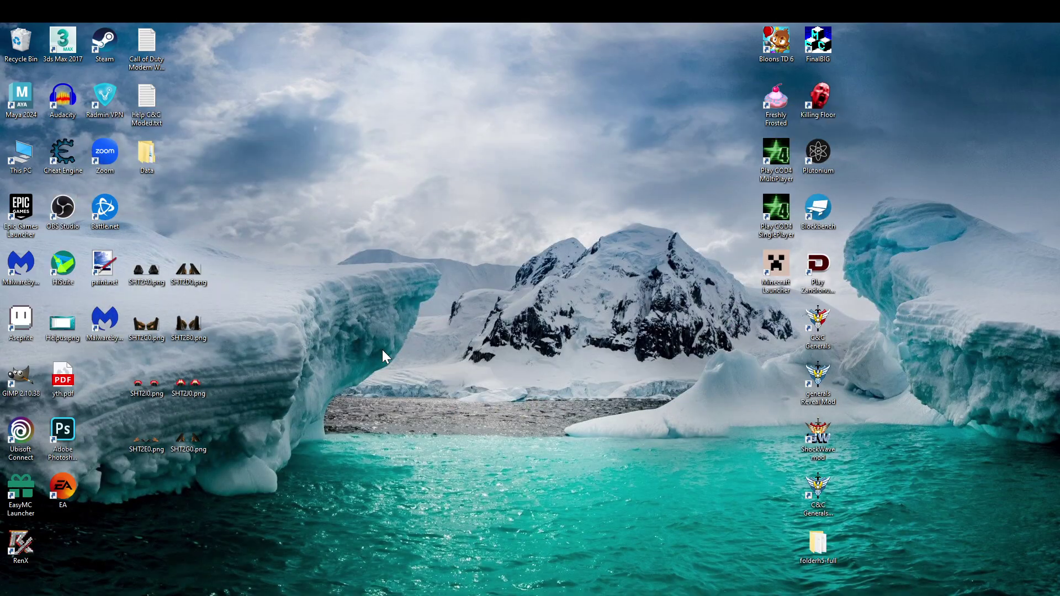
key("ctrl+v")
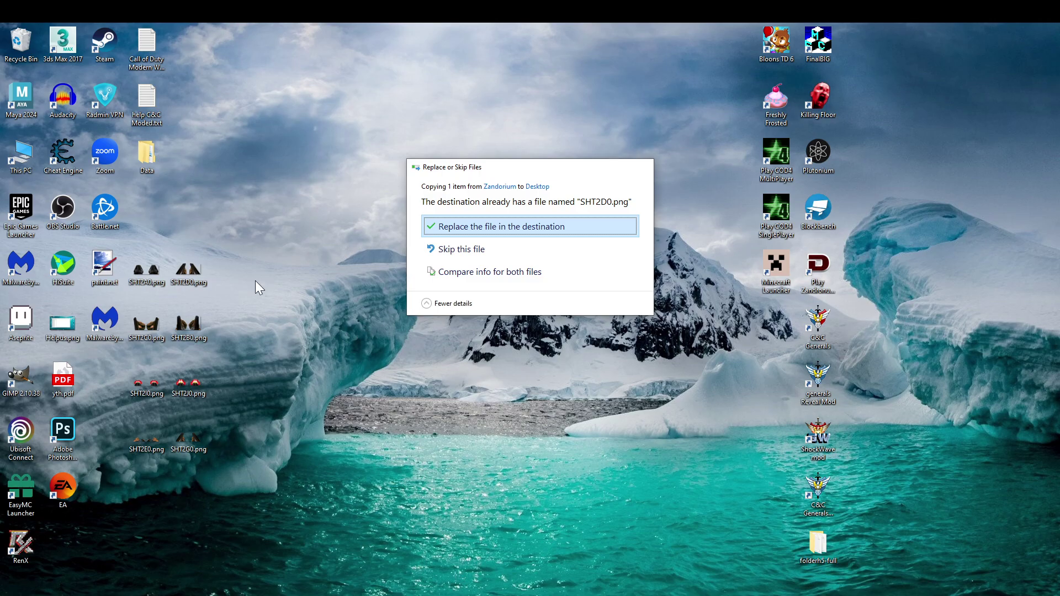
key("Return")
Copy the mirrored SHT2D0.png from the desktop into the Zandorium folder, replacing the file of the same name
left_click_drag(249, 231, 191, 291)
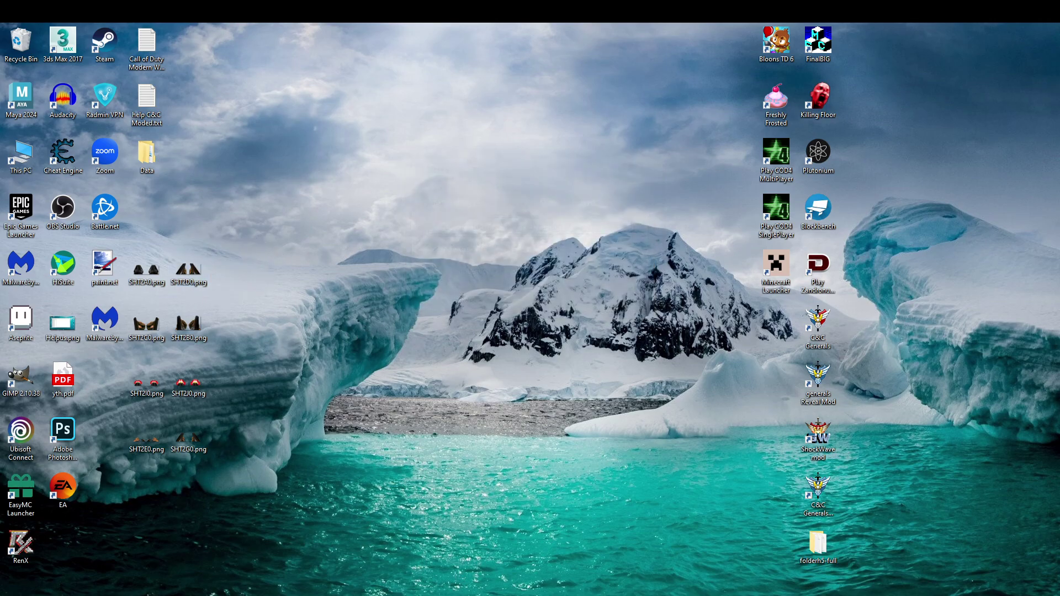
key("alt+Tab")
left_click(432, 510)
key("ctrl+v")
key("Return")
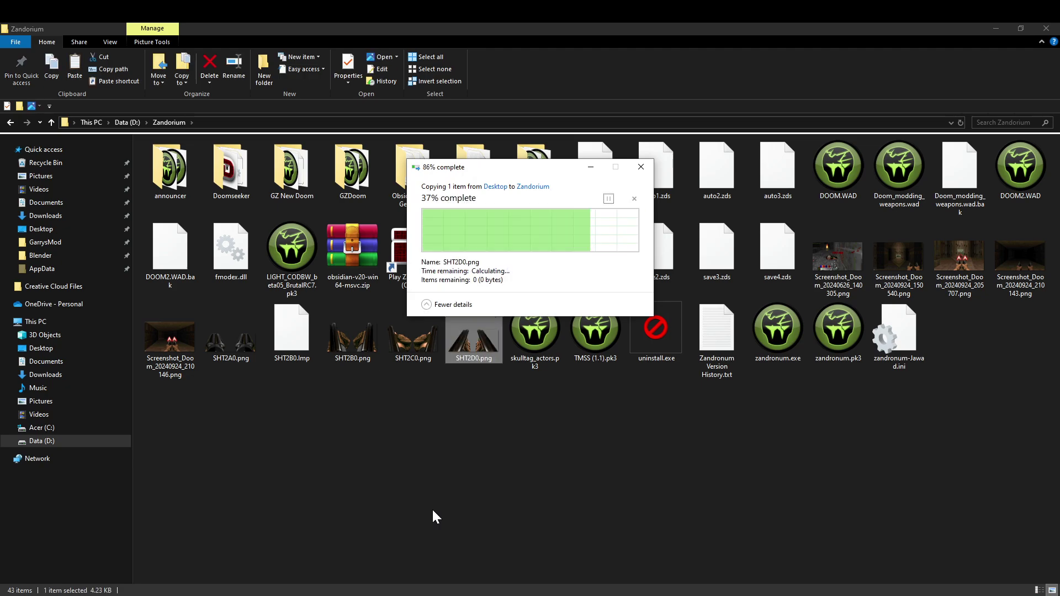
Return to SLADE and import SHT2D0.png from the Zandorium folder into the SHT2D0 entry
left_click(449, 595)
left_click(208, 466)
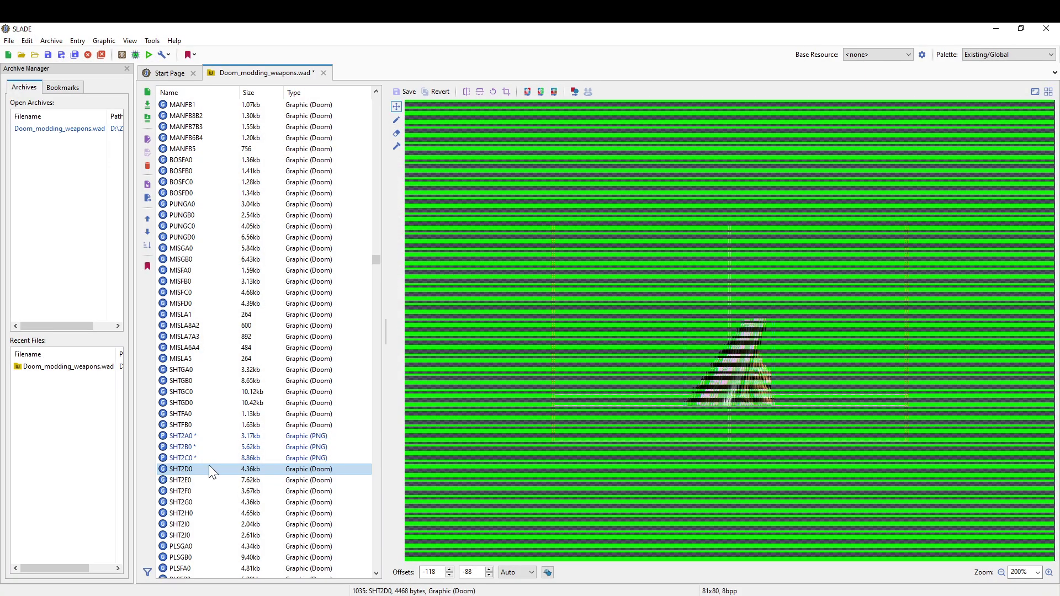
right_click(210, 469)
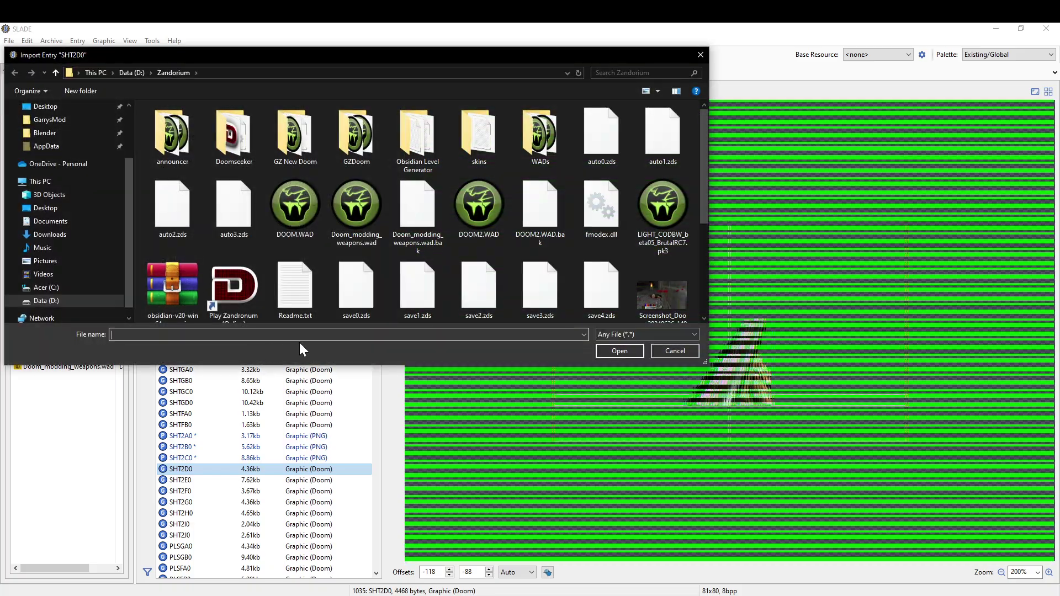
scroll(444, 271, "down", 5)
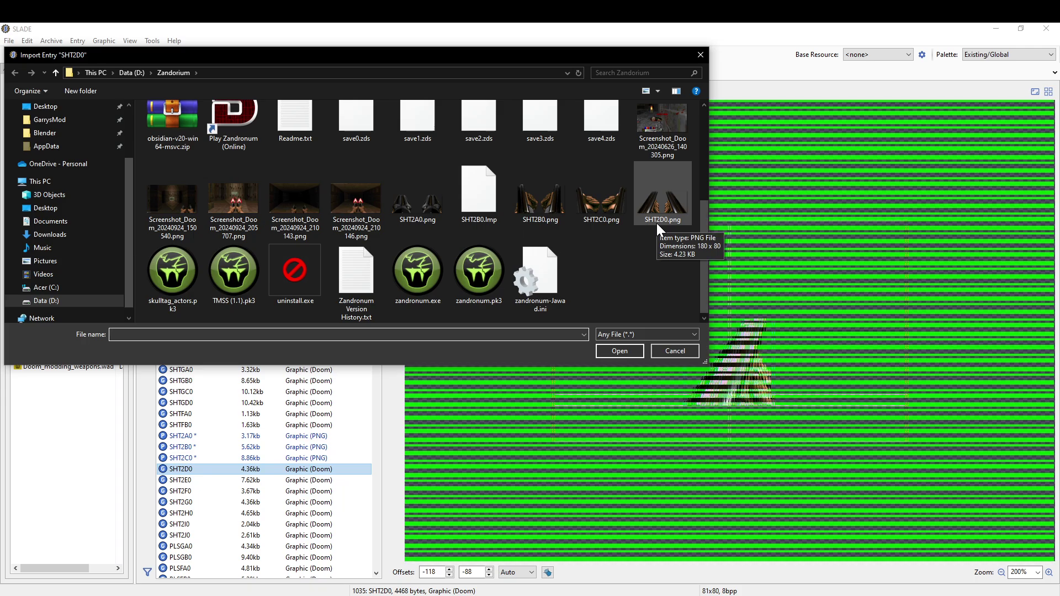
double_click(657, 223)
Flip back and forth through the imported SHT2A0 to SHT2D0 sprites to check how the animation frames line up
key("Up")
key("Up")
key("Up")
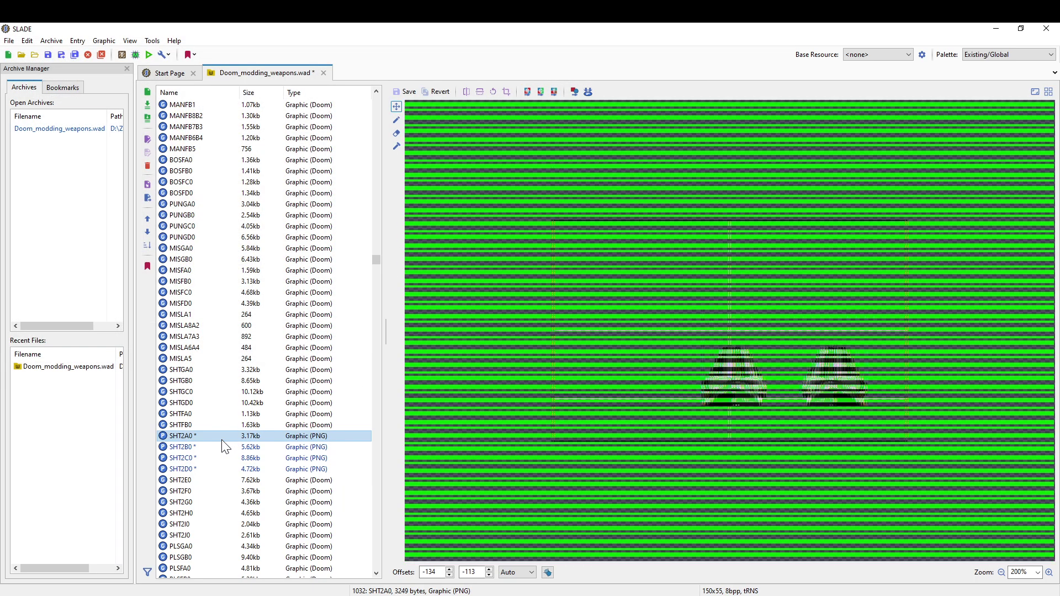
key("Down")
key("Down")
key("Down")
key("Up")
key("Up")
key("Up")
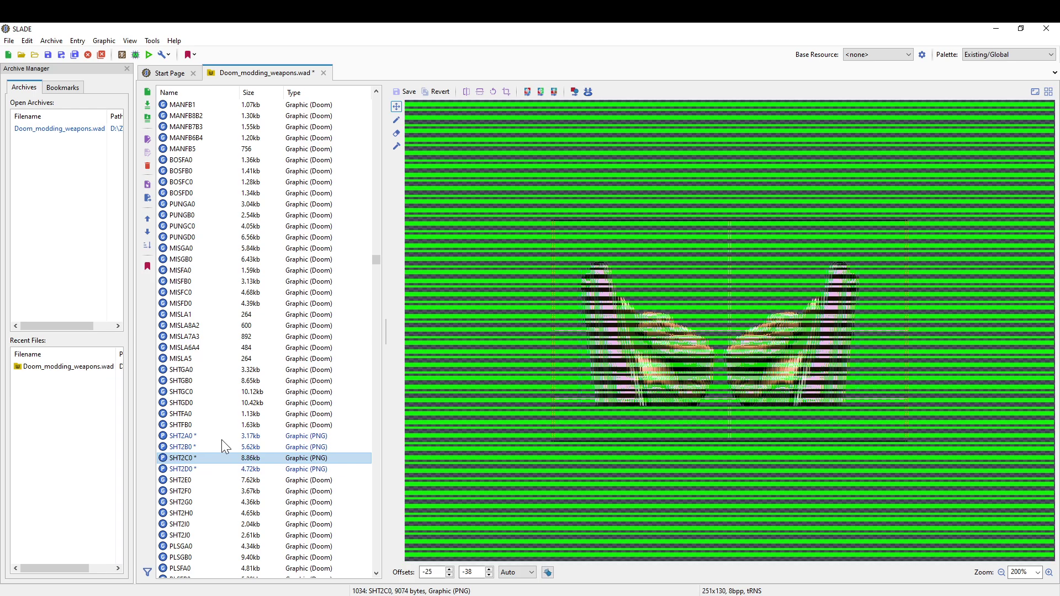
key("Down")
key("Down")
key("Down")
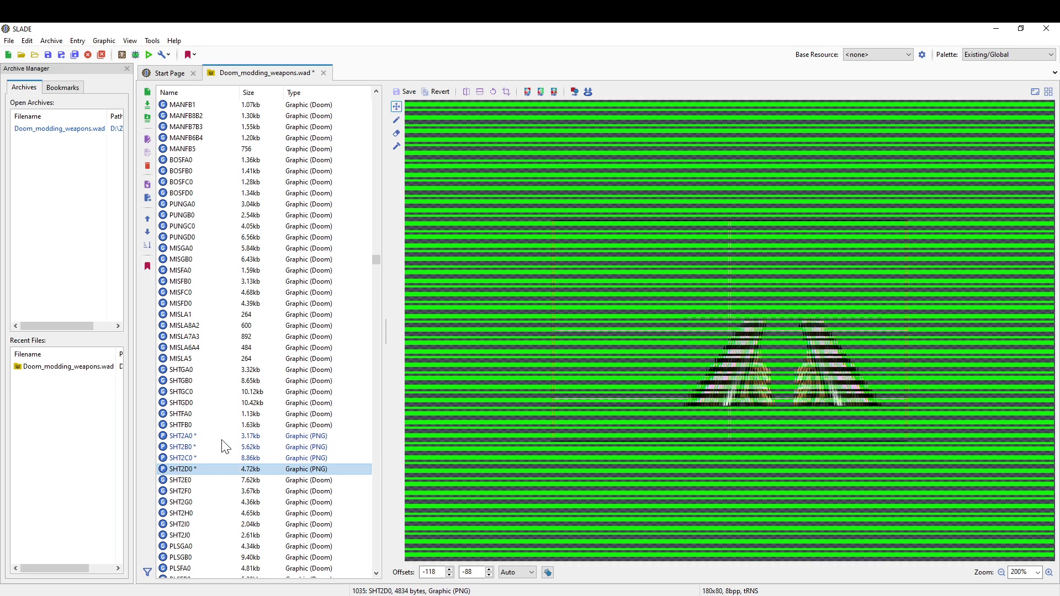
Select the SHT2E0 entry and export it as SHT2E0.png into the Zandorium folder
key("Down")
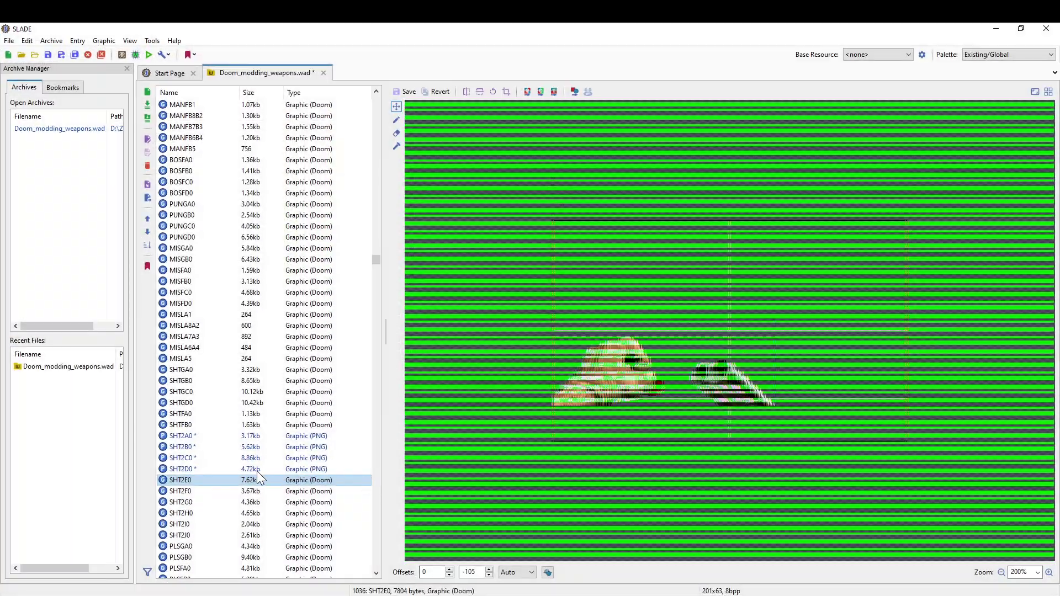
right_click(257, 470)
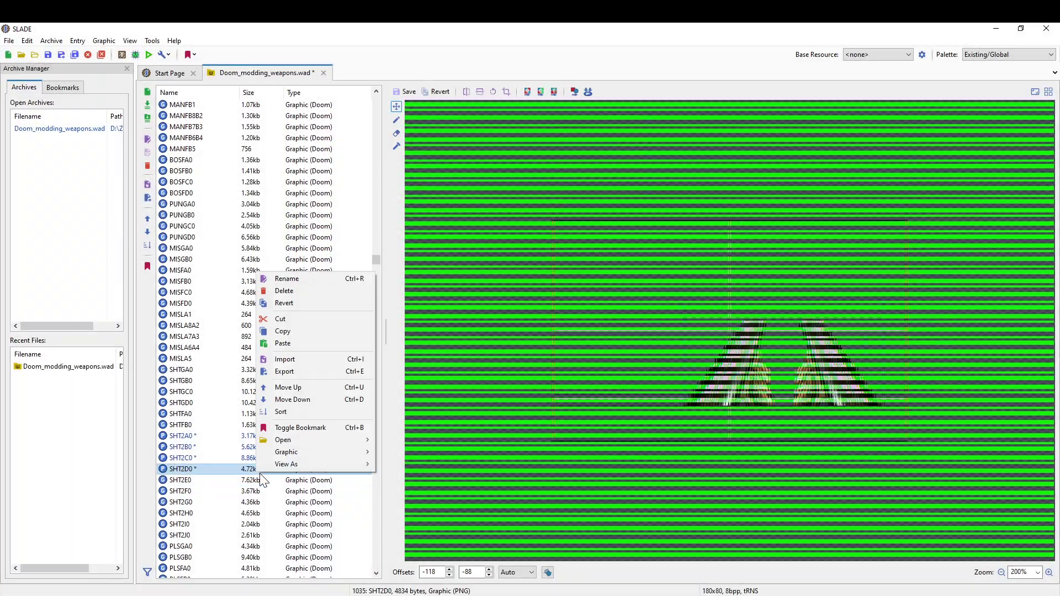
left_click(260, 481)
right_click(260, 478)
mouse_move(309, 458)
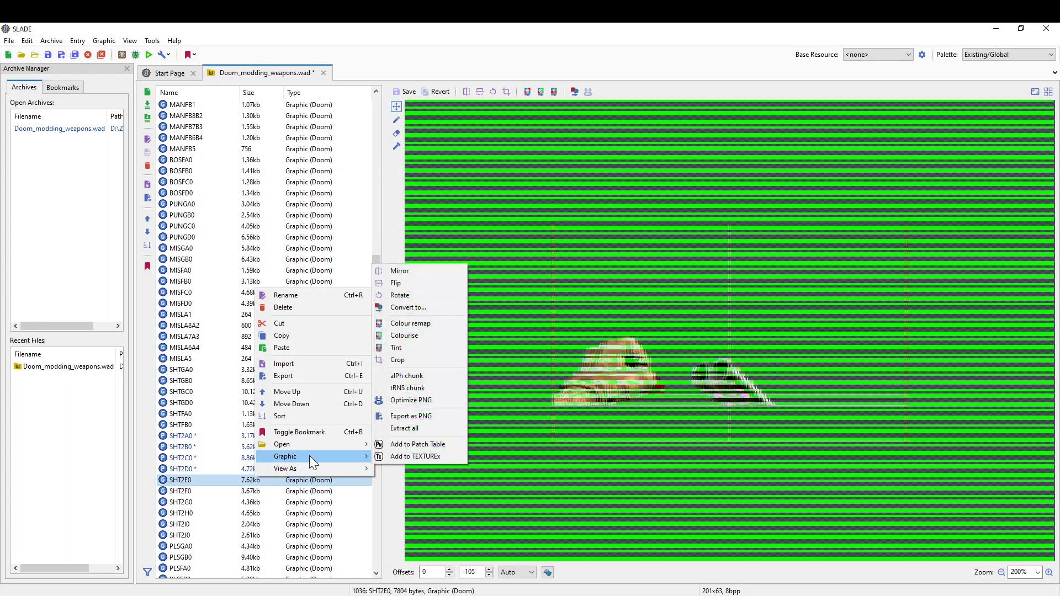
left_click(419, 417)
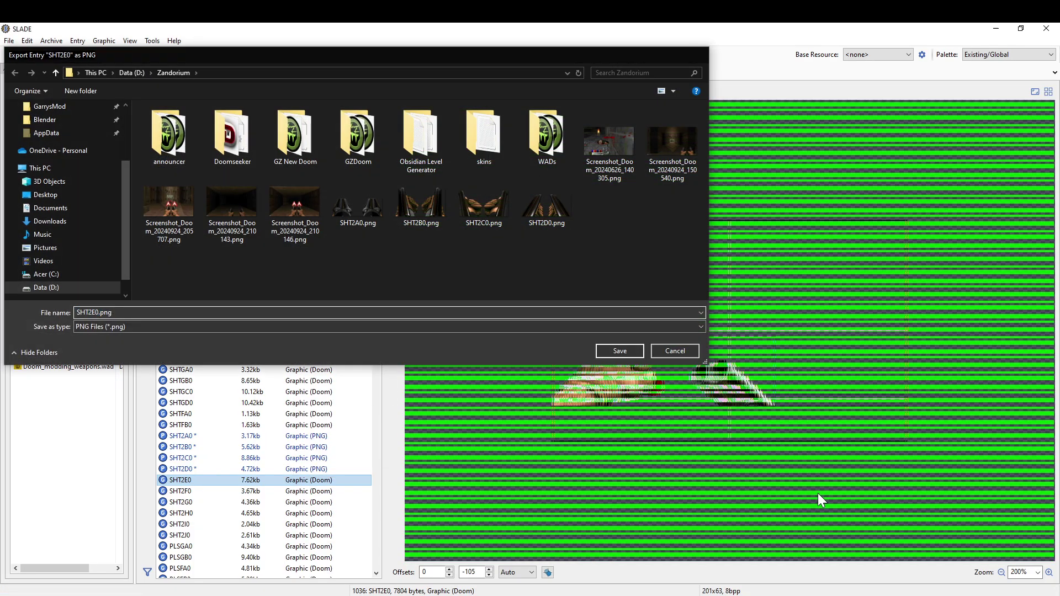
key("Return")
Switch to File Explorer and try to copy the exported SHT2E0.png from the Zandorium folder to the desktop
key("alt+Tab")
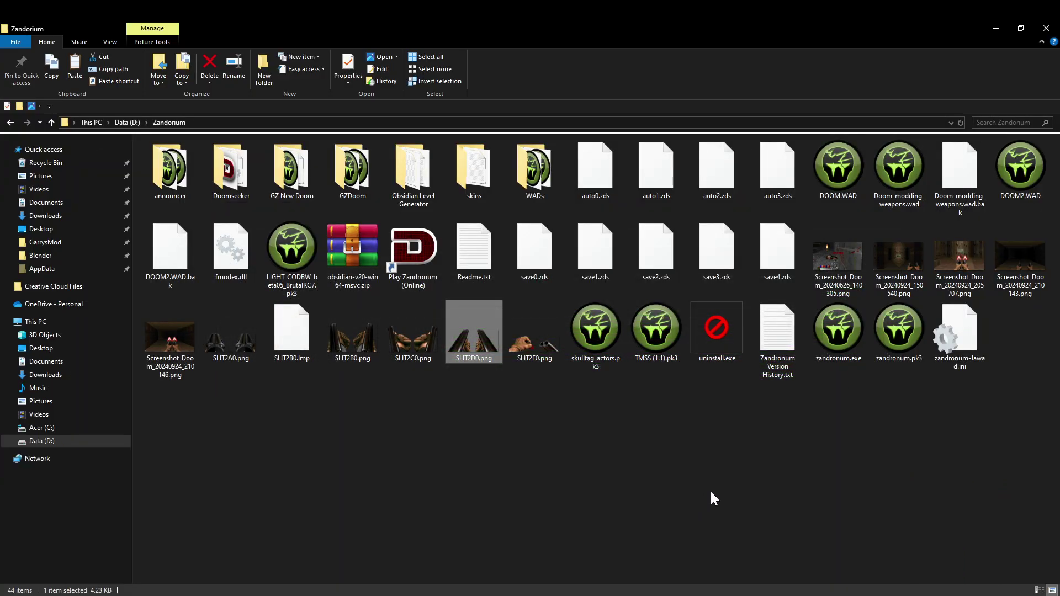
left_click(535, 357)
left_click(996, 28)
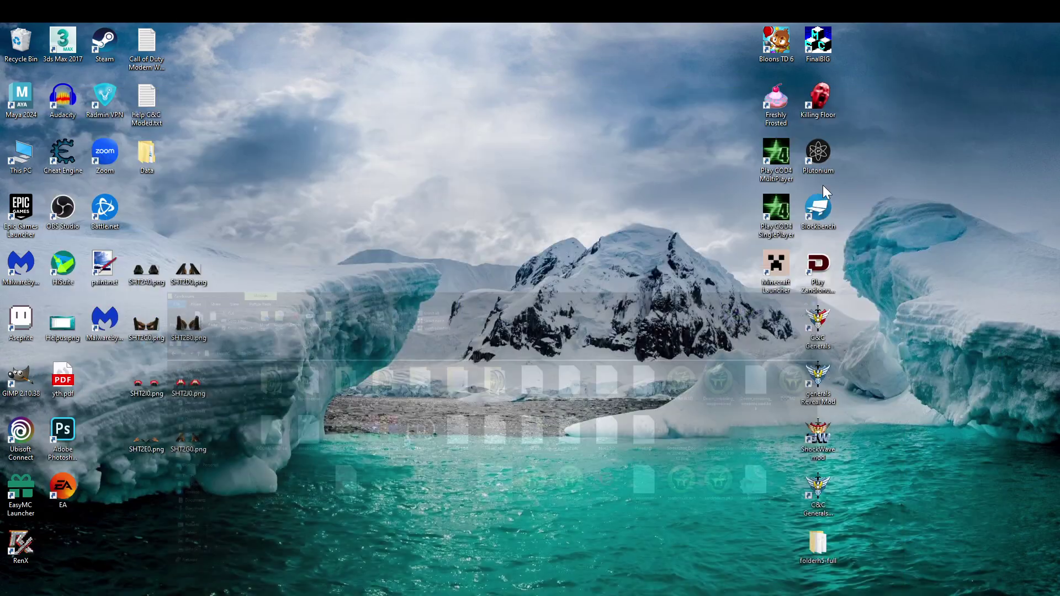
key("ctrl+v")
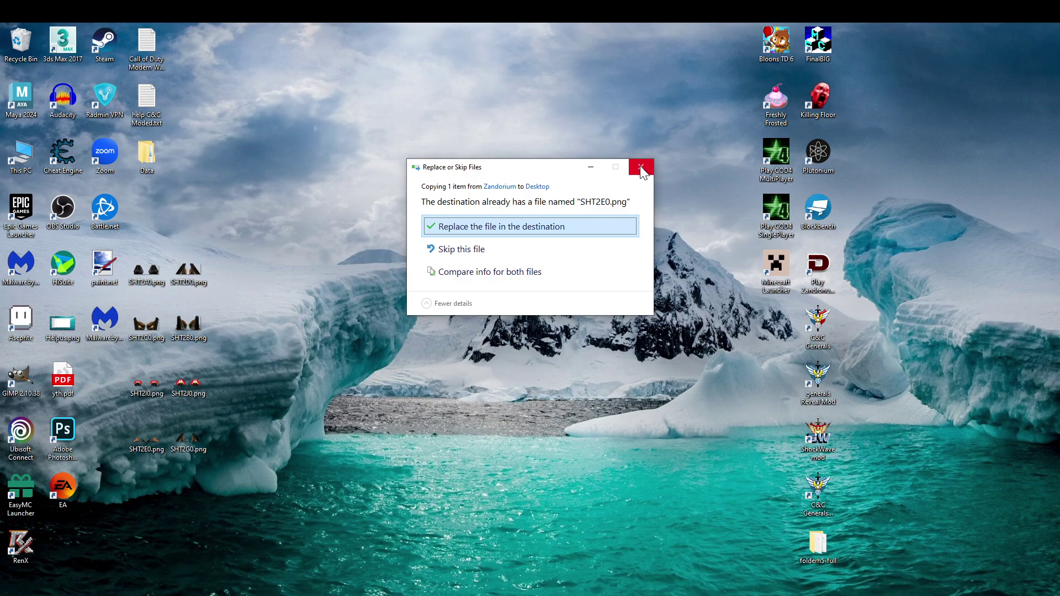
left_click(640, 168)
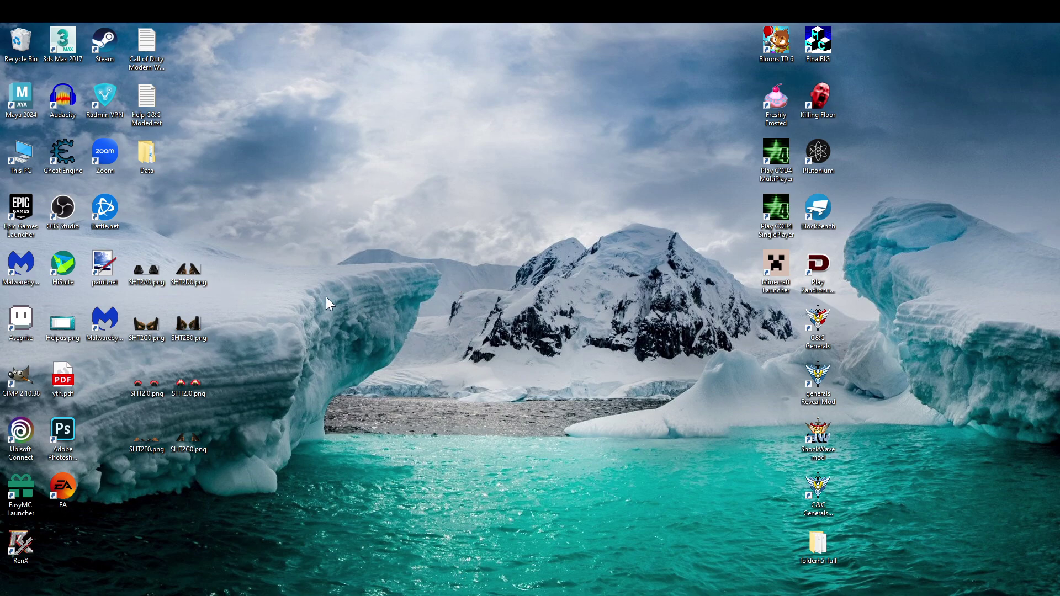
key("ctrl+v")
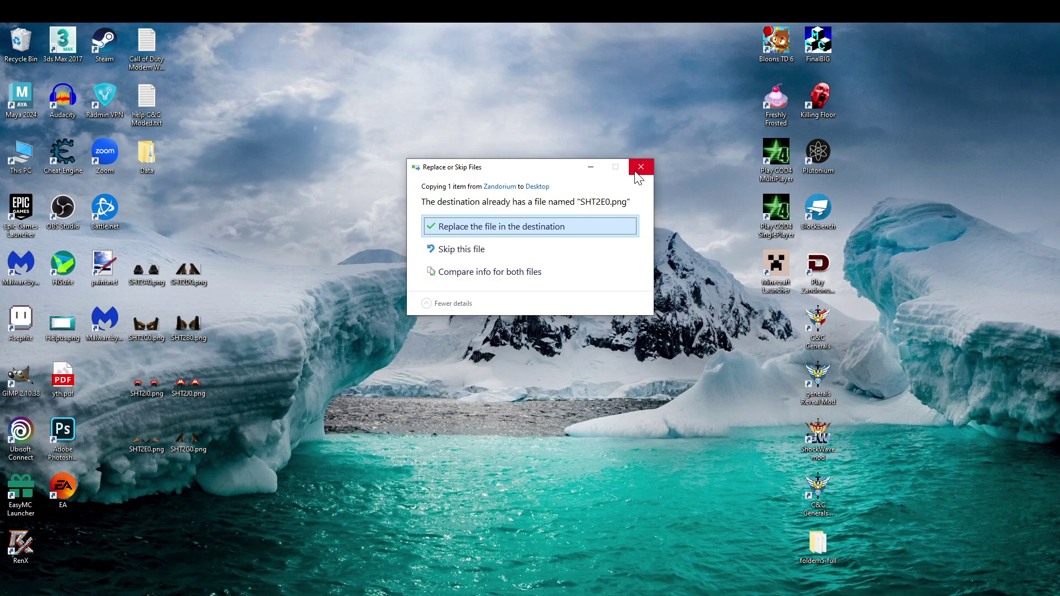
left_click(480, 235)
left_click(453, 595)
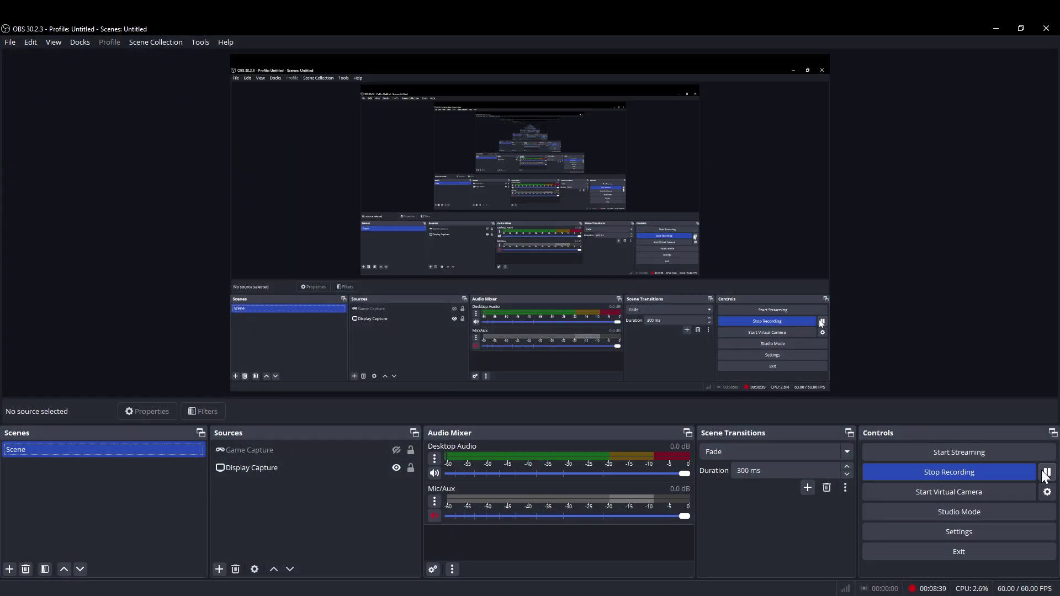
left_click(995, 30)
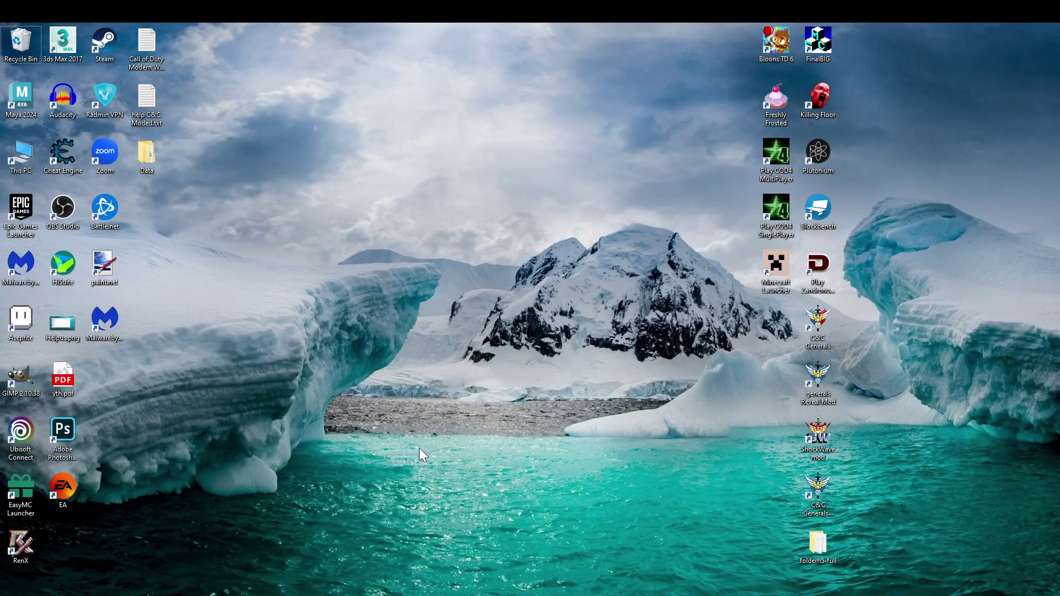
Restore all deleted SHT2 PNG files from the Recycle Bin to the desktop, replacing the existing SHT2E0.png, and close the Recycle Bin
left_click_drag(62, 544, 314, 438)
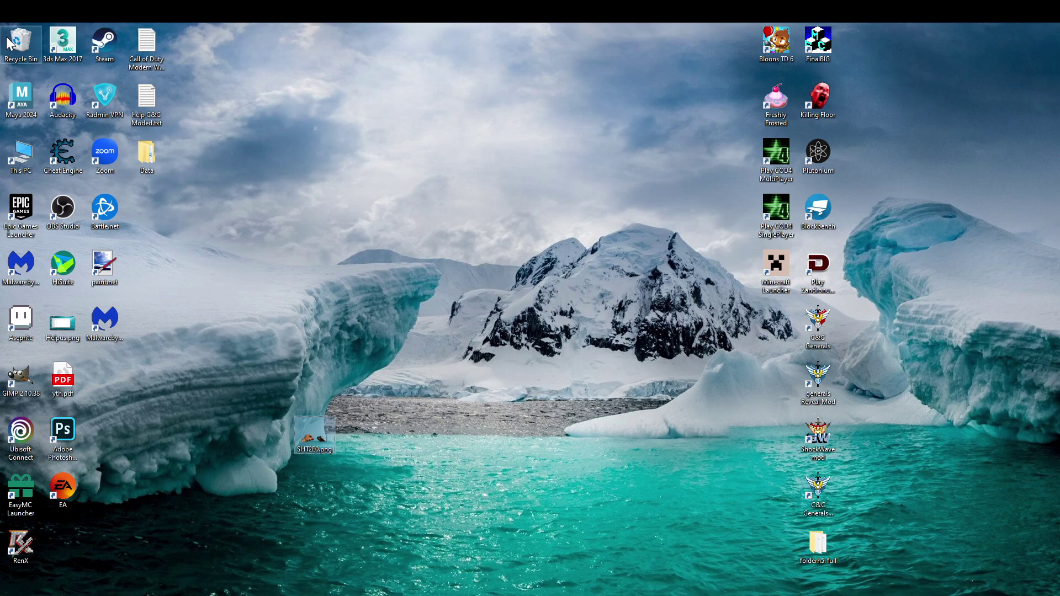
right_click(26, 52)
left_click(45, 52)
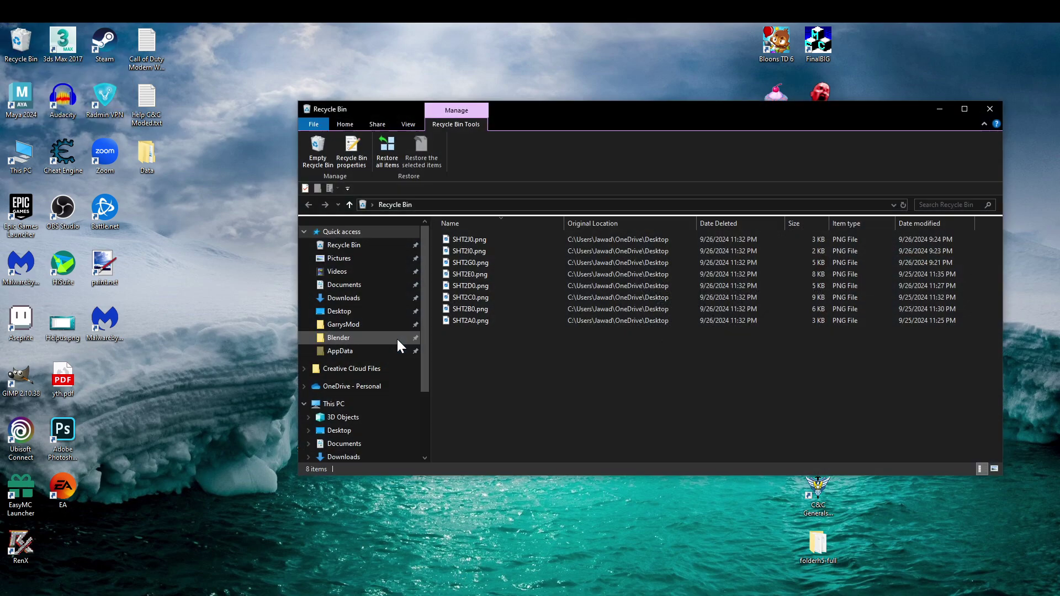
left_click_drag(396, 339, 399, 321)
key("ctrl+a")
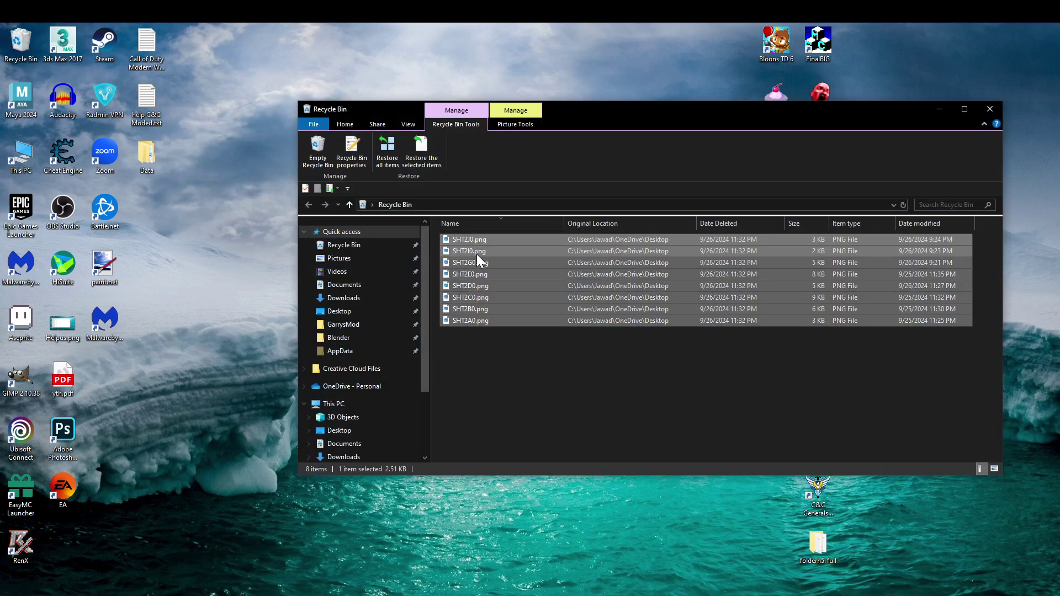
right_click(490, 257)
left_click(499, 263)
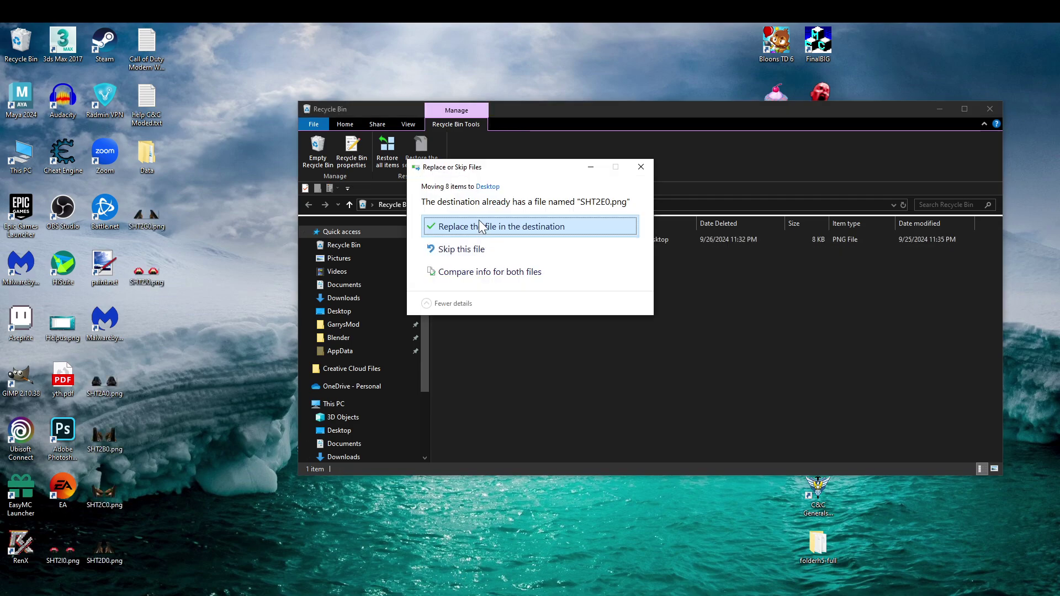
left_click(478, 222)
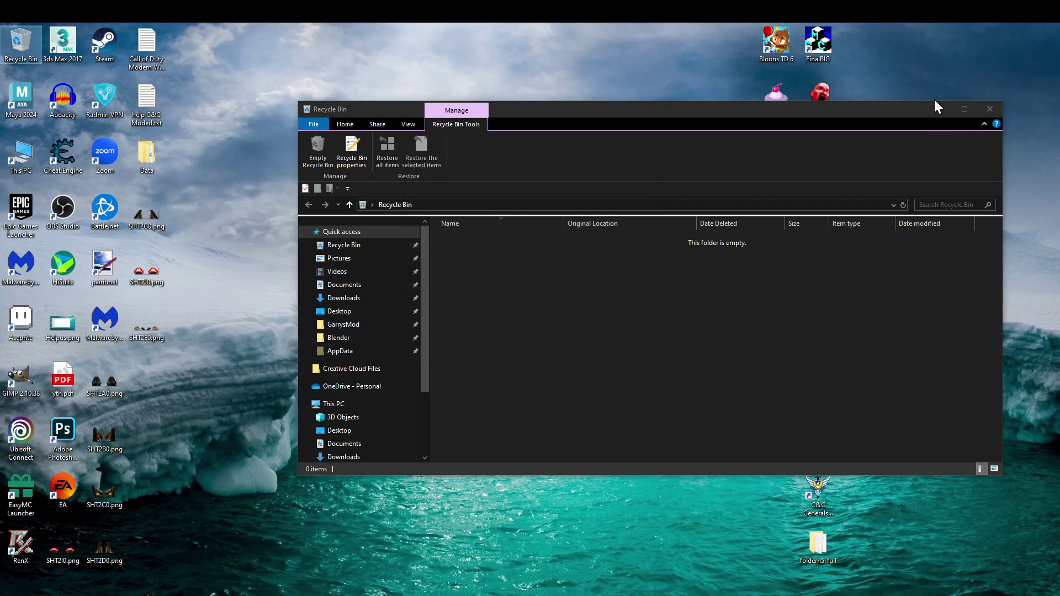
left_click(988, 110)
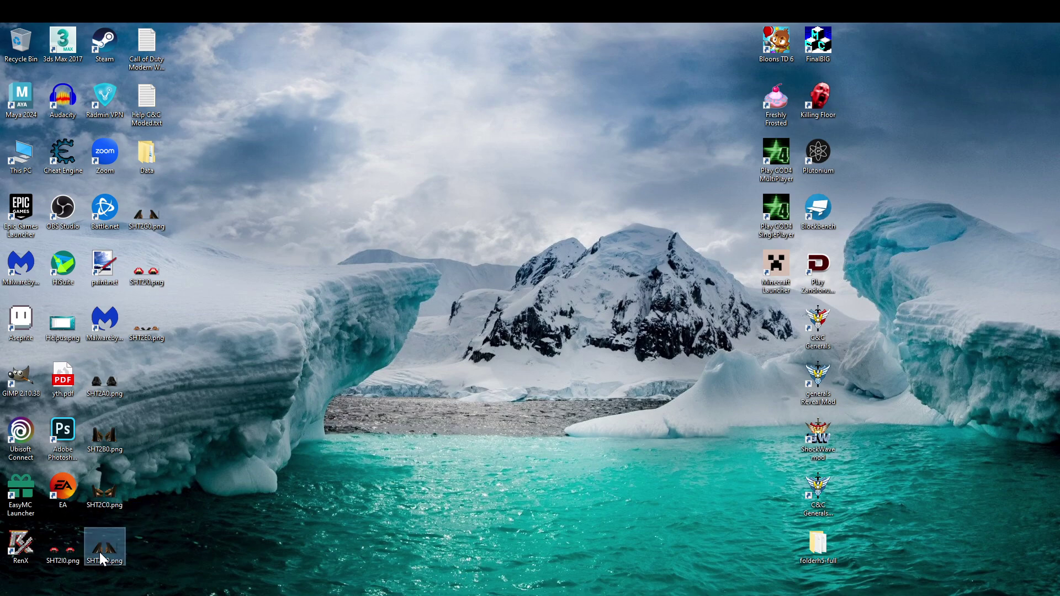
Spread the restored SHT2 PNG files apart across the empty area of the desktop, leaving SHT2E0.png easy to reach
left_click_drag(100, 552, 175, 397)
left_click_drag(58, 552, 71, 548)
left_click_drag(227, 315, 227, 318)
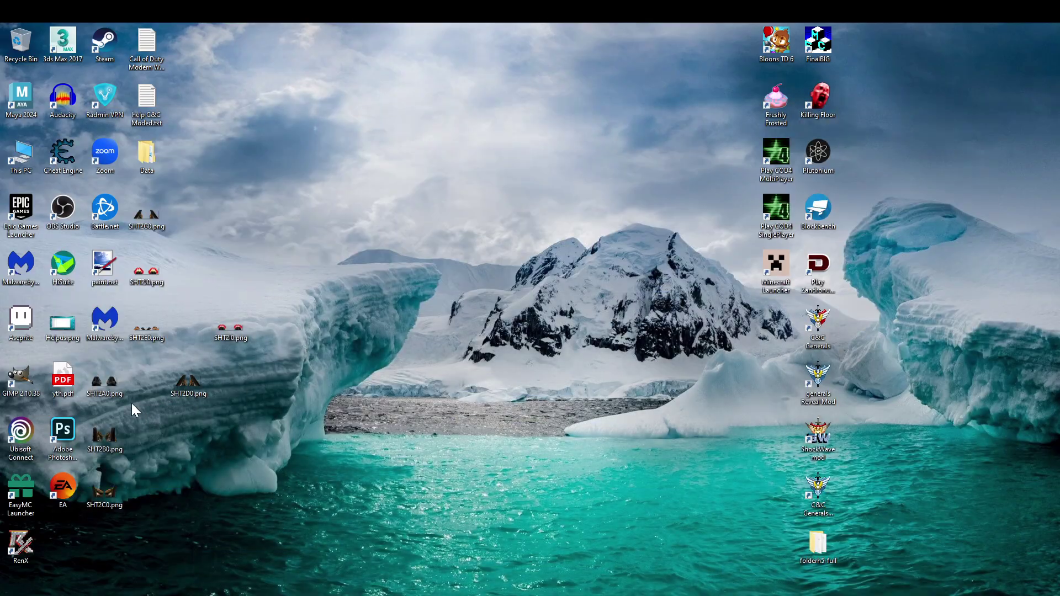
left_click_drag(97, 380, 265, 434)
left_click_drag(95, 433, 191, 481)
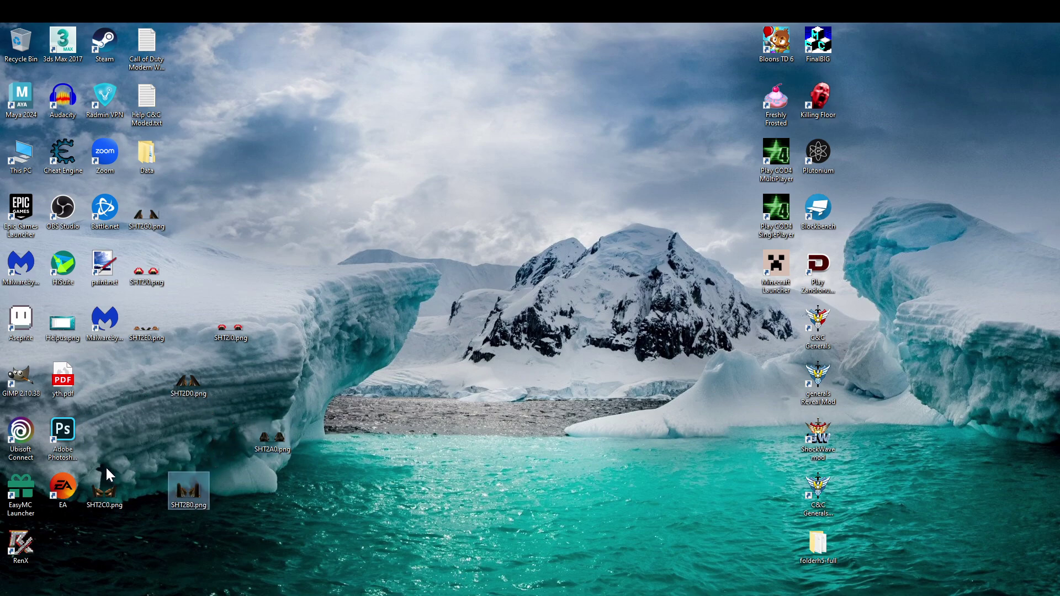
left_click_drag(104, 489, 144, 433)
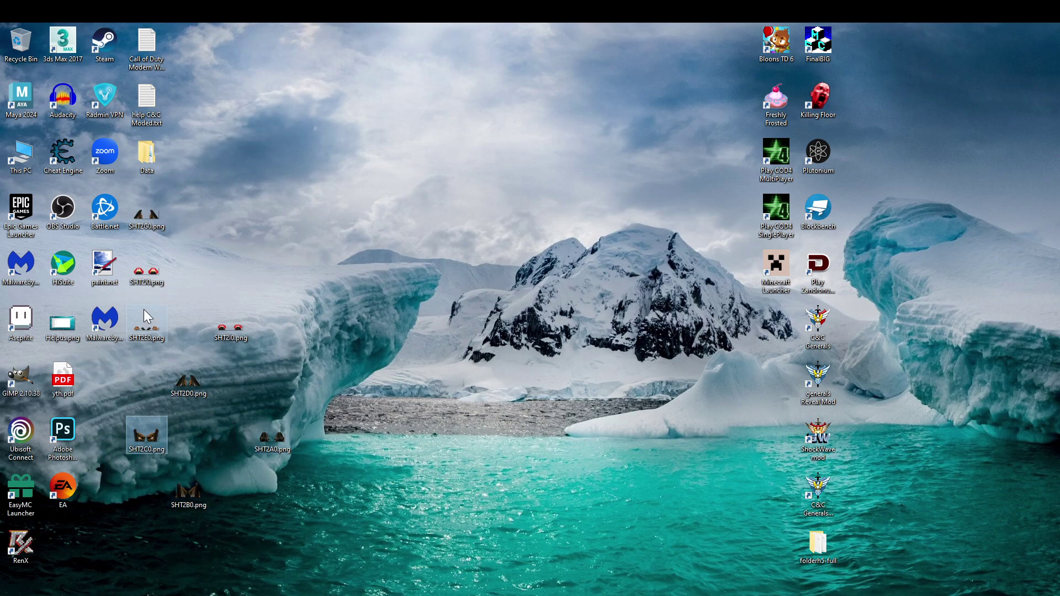
left_click_drag(145, 328, 186, 329)
left_click_drag(147, 269, 312, 334)
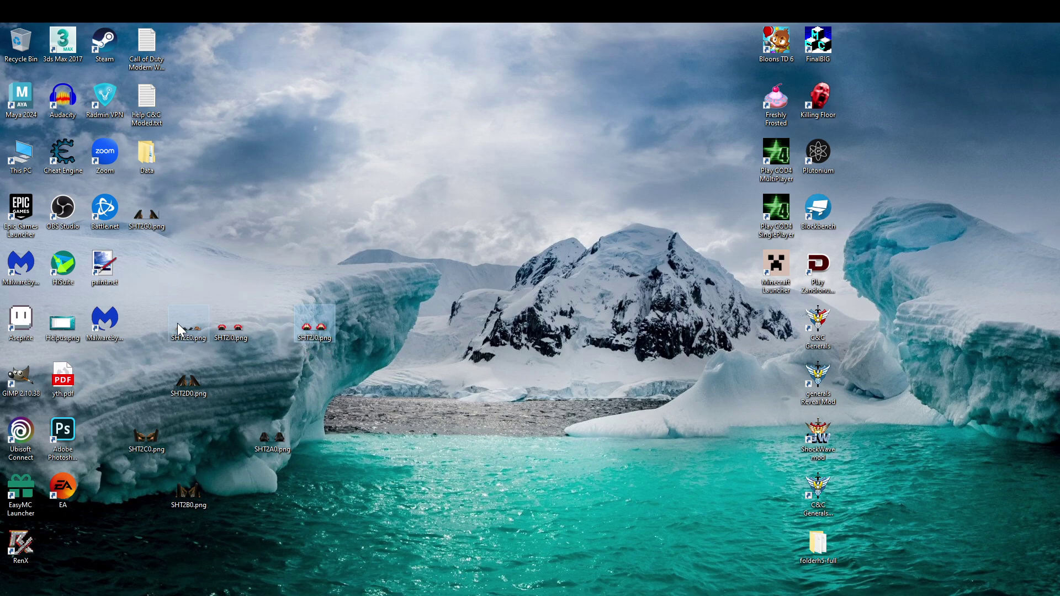
left_click_drag(188, 330, 337, 398)
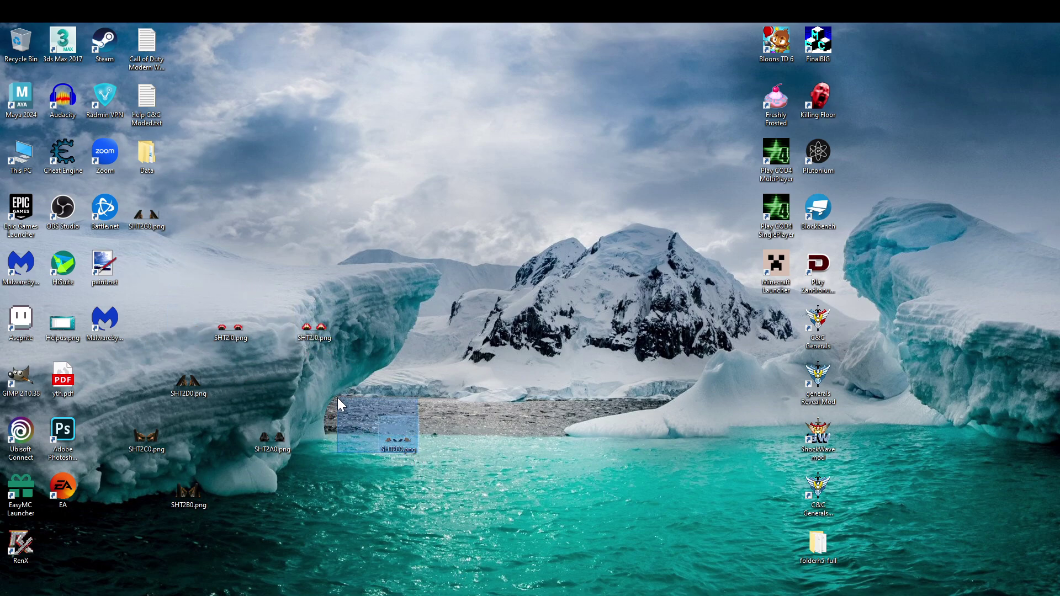
left_click_drag(398, 426, 315, 354)
left_click_drag(362, 407, 359, 412)
left_click_drag(231, 329, 232, 272)
left_click(175, 369)
left_click_drag(184, 344, 187, 334)
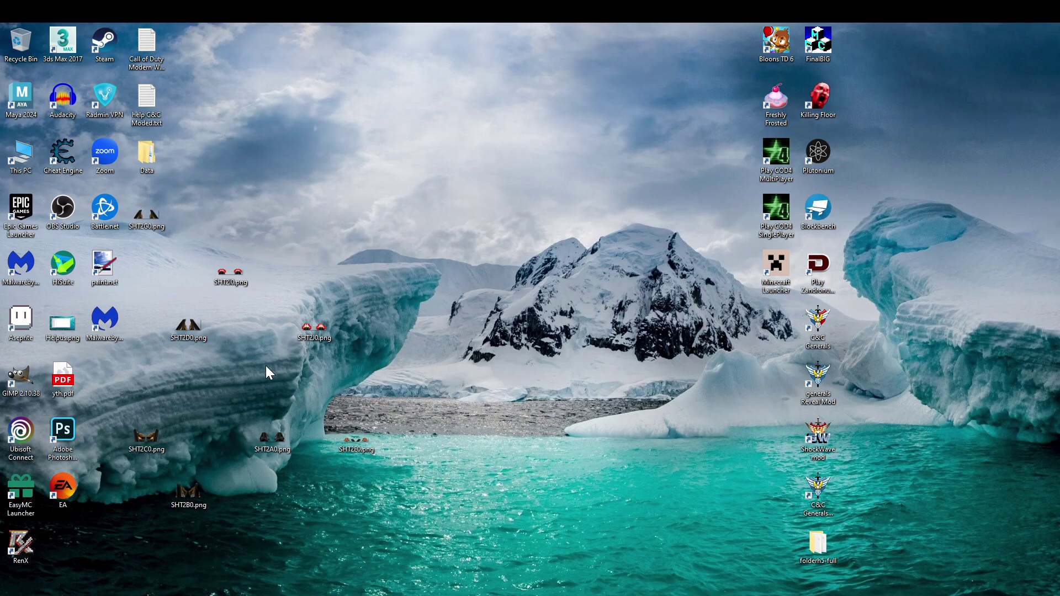
Switch to SLADE and move its window aside so the desktop PNG files stay visible beside the entry list
left_click(450, 595)
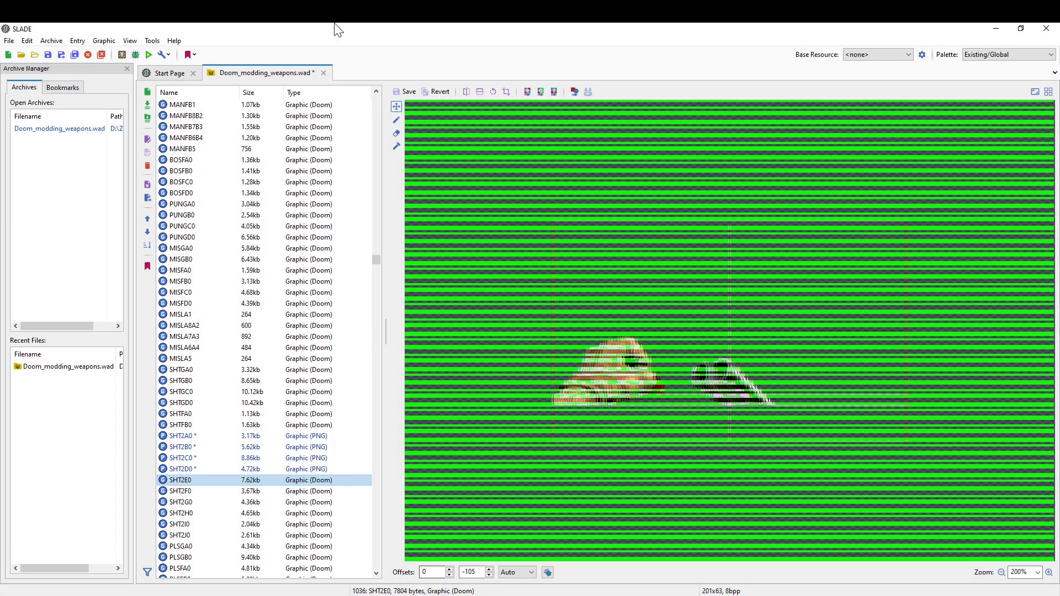
left_click_drag(334, 24, 754, 70)
scroll(602, 359, "down", 5)
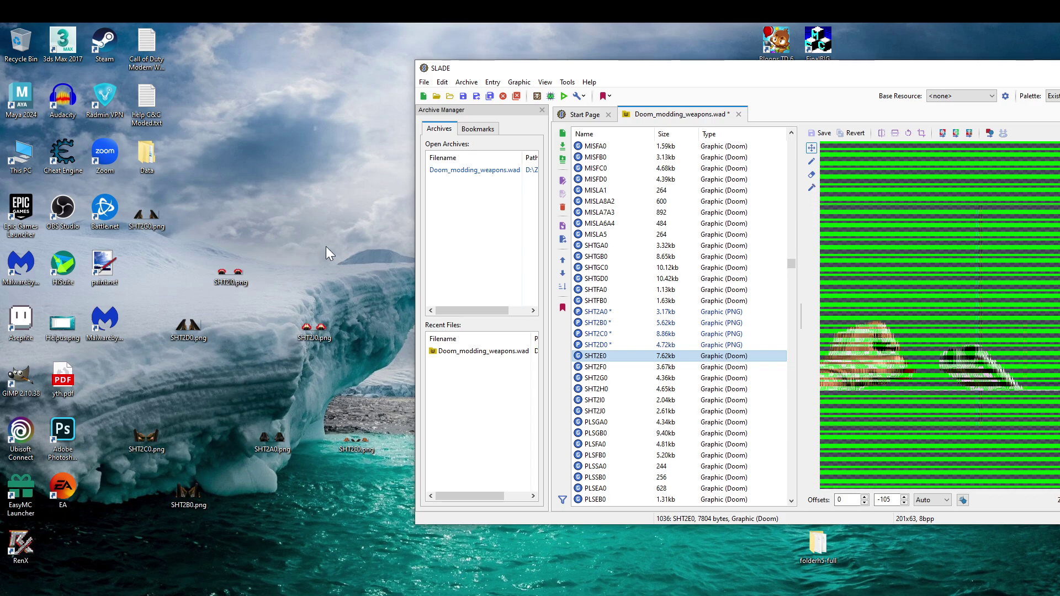
Copy the edited SHT2E0.png from the desktop into the Zandorium folder, replacing the existing file
left_click_drag(384, 379, 331, 461)
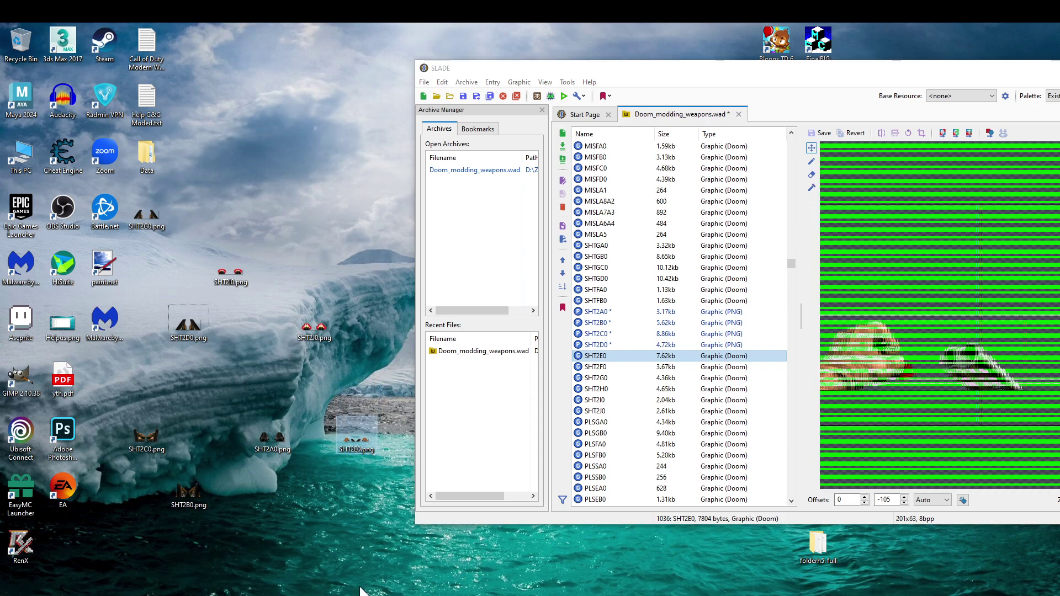
left_click(364, 595)
key("ctrl+v")
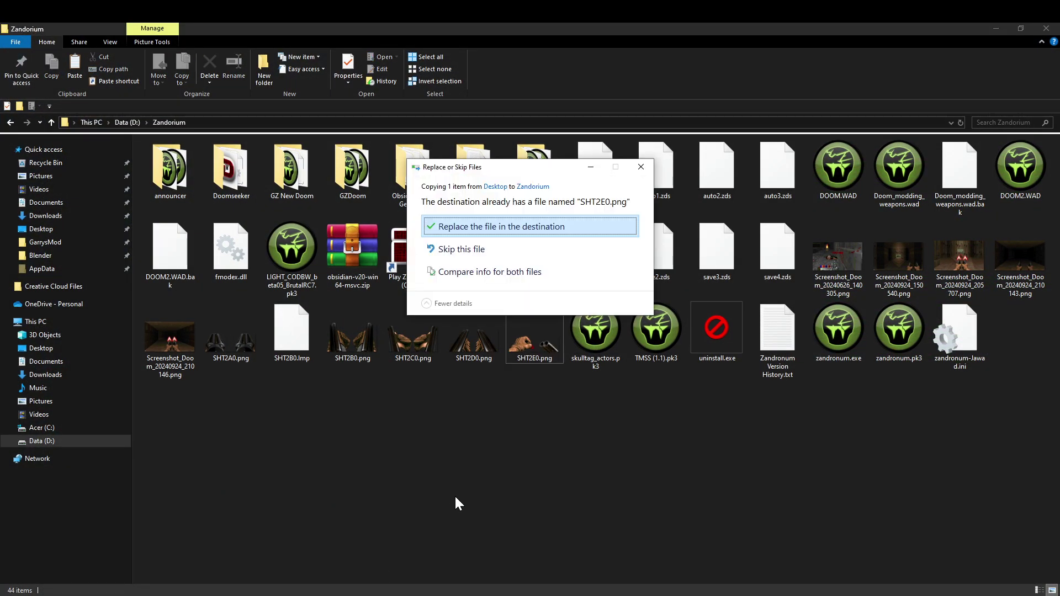
left_click(539, 226)
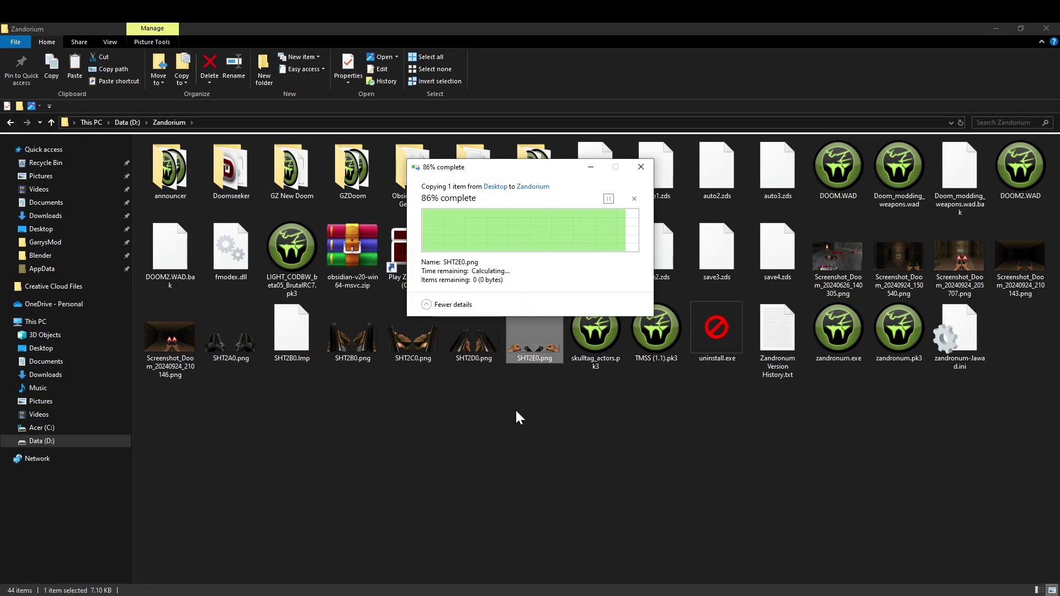
key("alt+Tab")
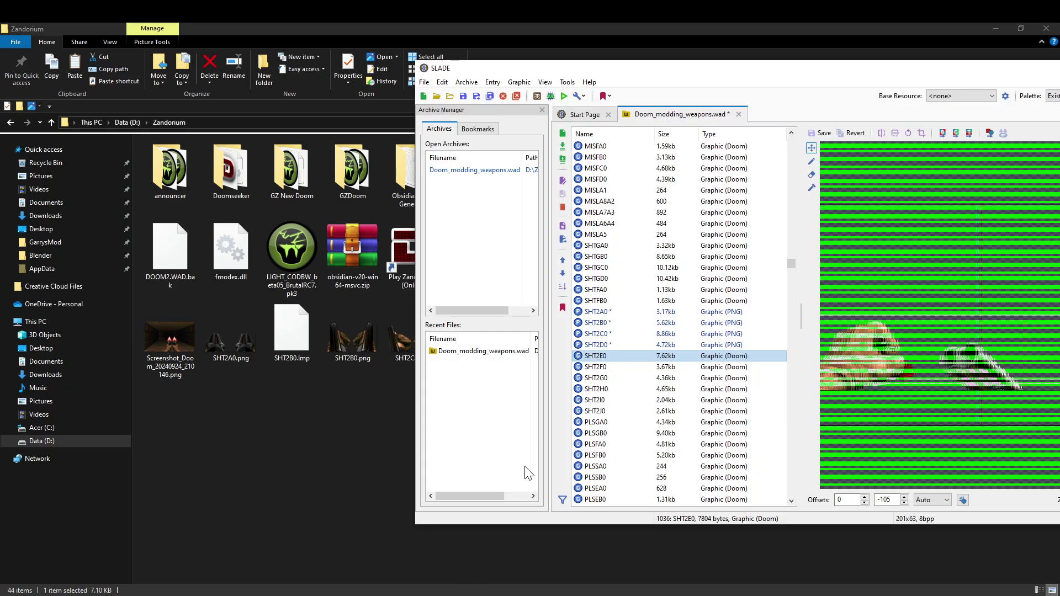
right_click(606, 358)
left_click(624, 432)
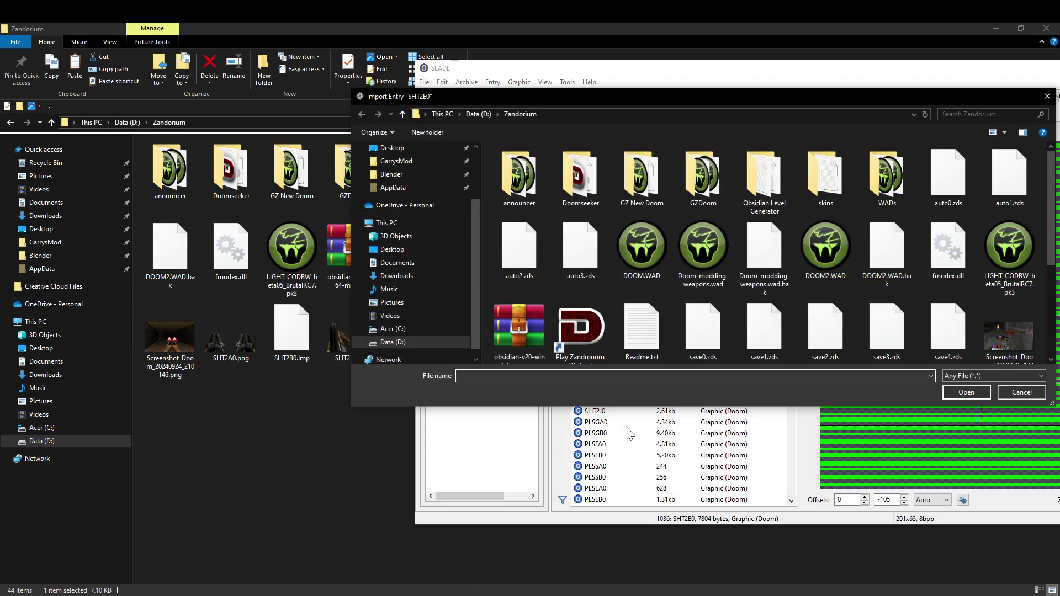
scroll(667, 303, "down", 3)
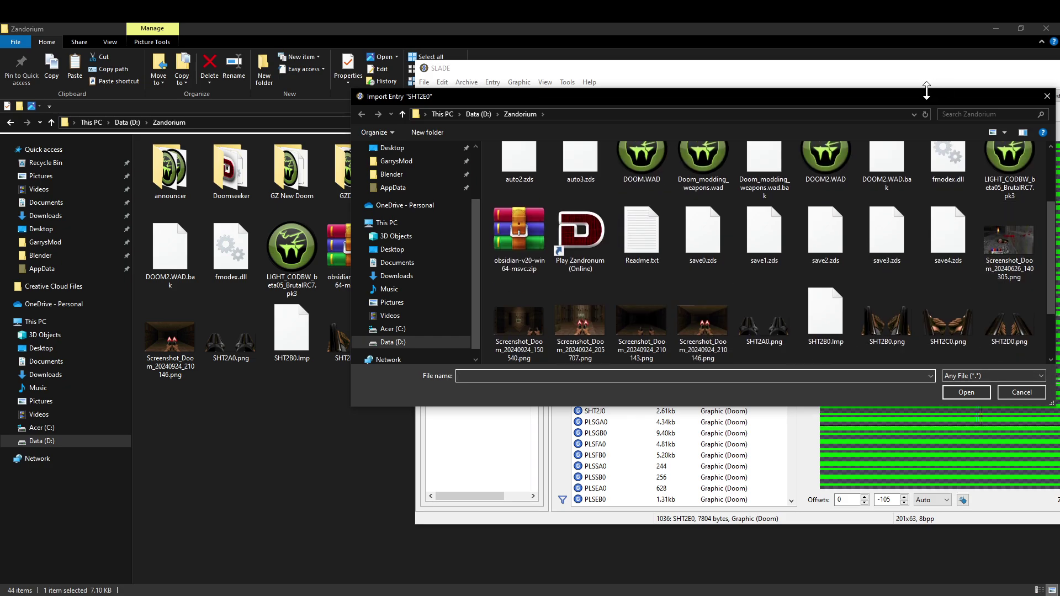
left_click_drag(918, 99, 725, 49)
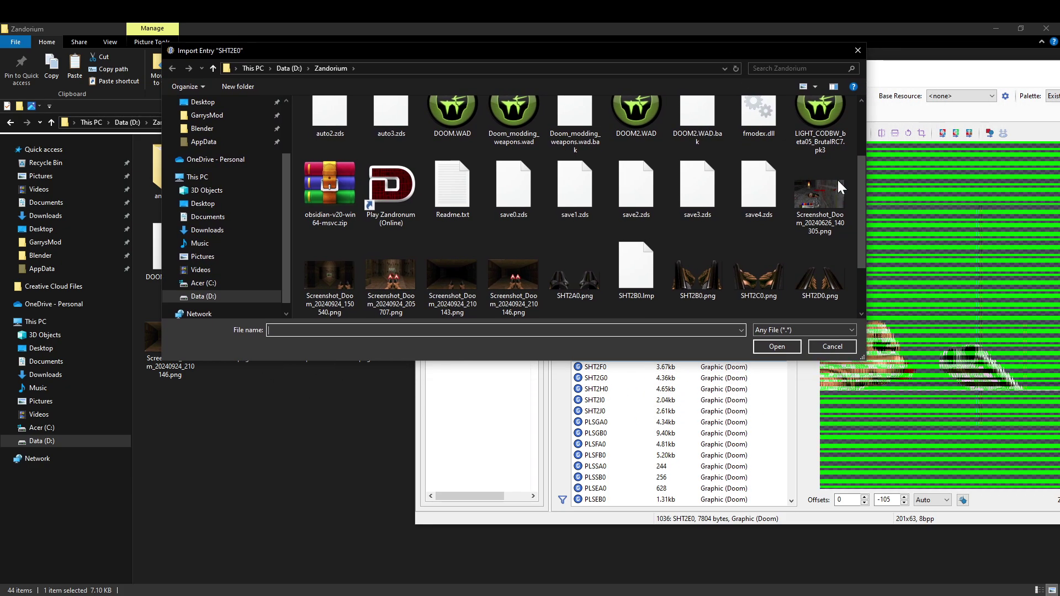
scroll(836, 221, "down", 3)
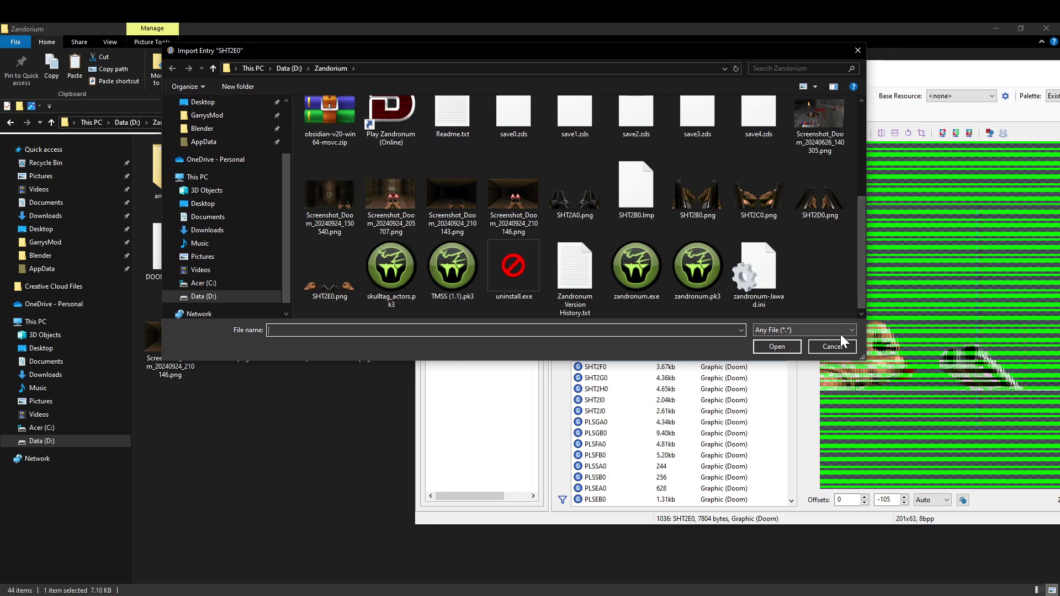
left_click(845, 343)
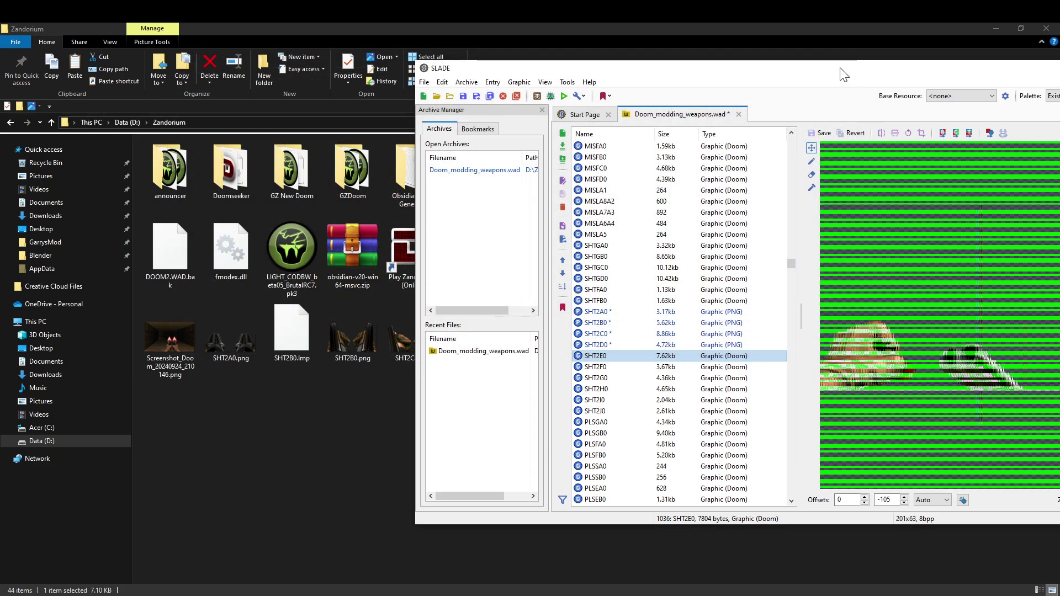
left_click_drag(845, 73, 731, 66)
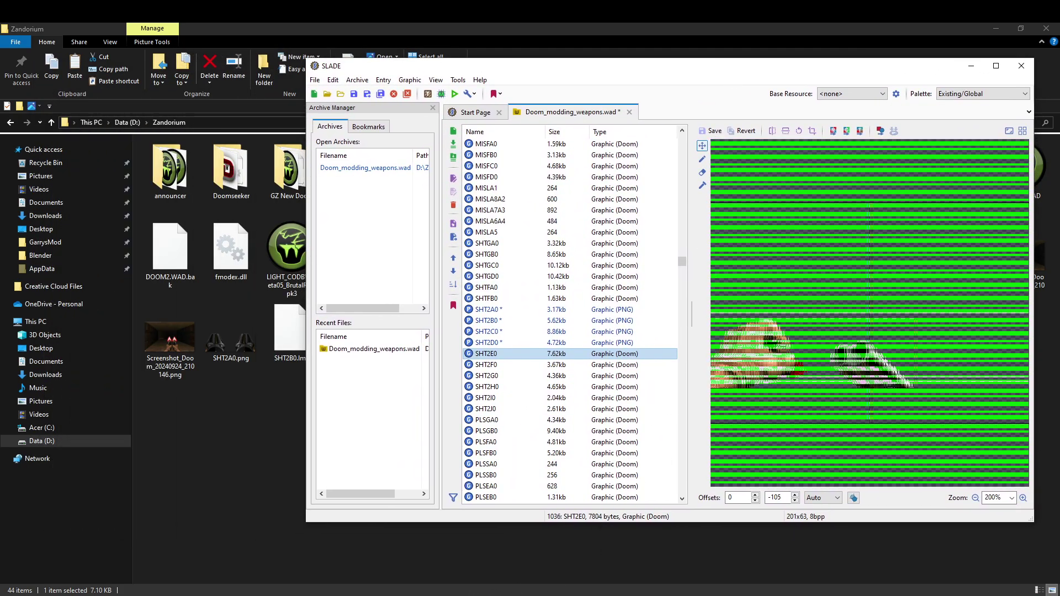
left_click(445, 595)
left_click(444, 595)
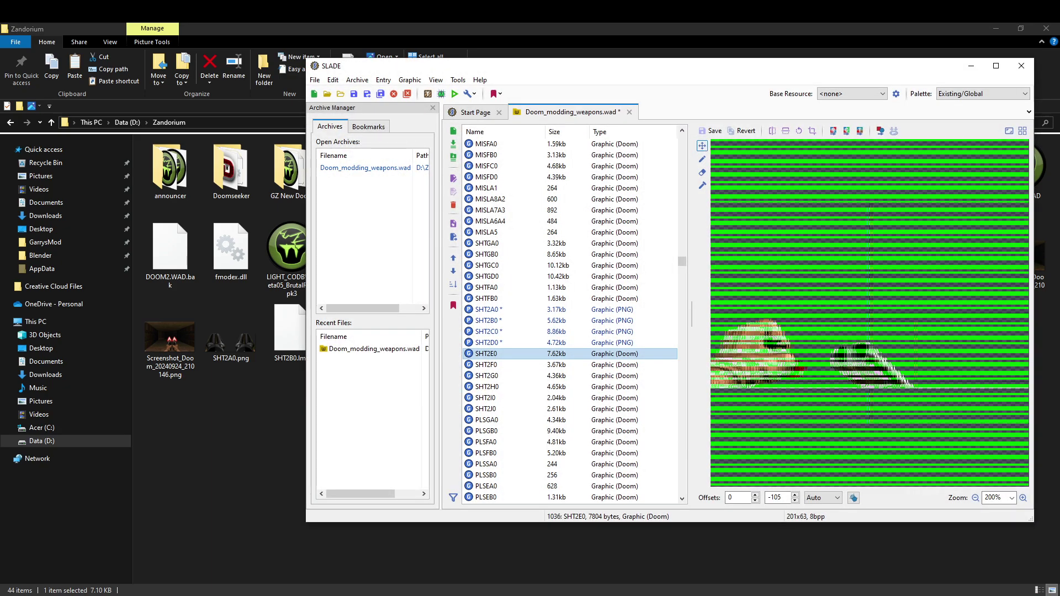
right_click(499, 355)
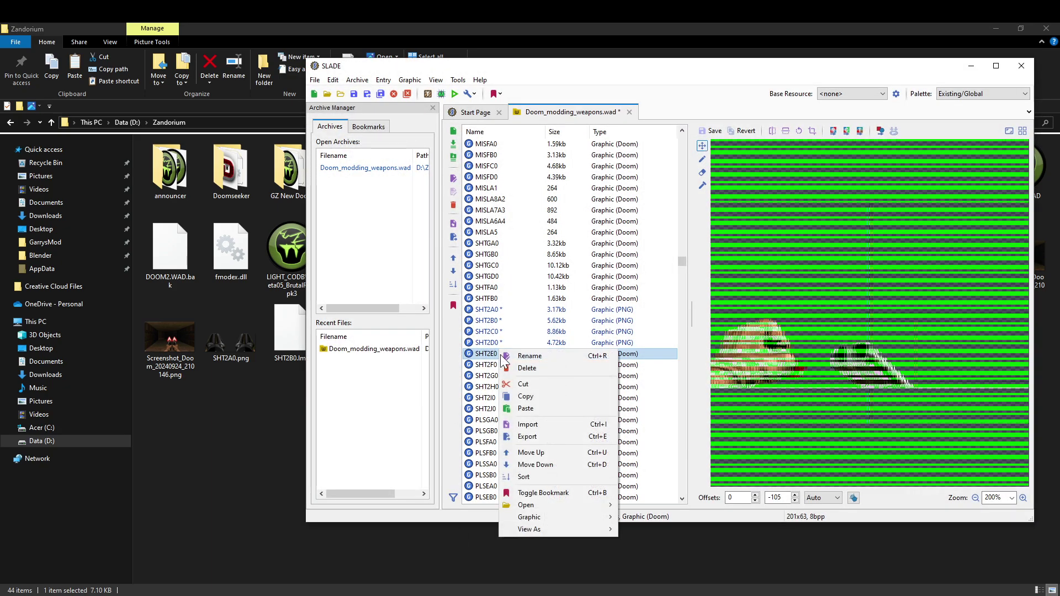
left_click(524, 433)
scroll(661, 350, "down", 3)
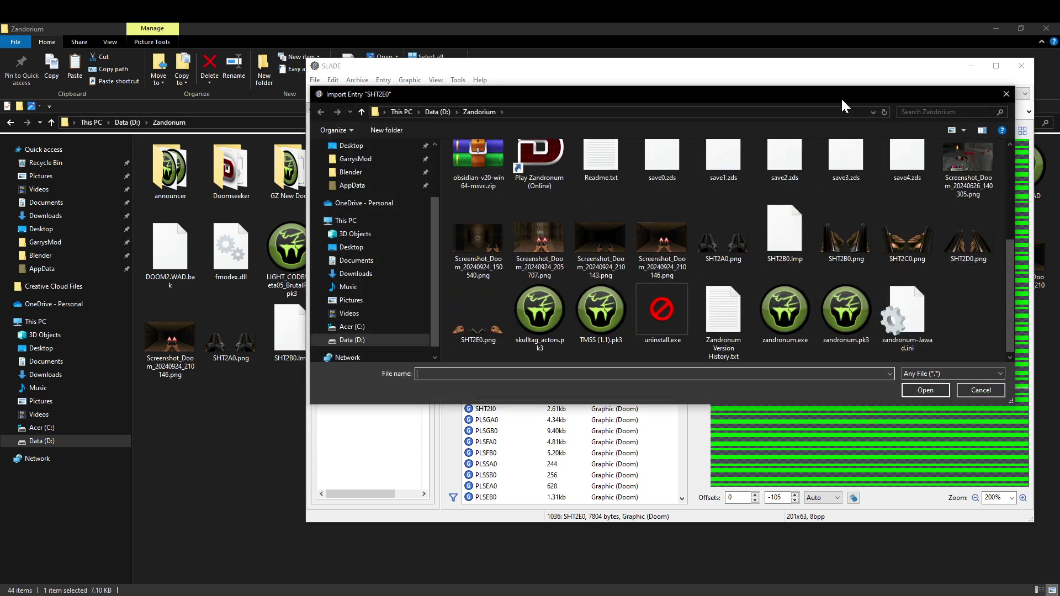
left_click_drag(840, 98, 805, 21)
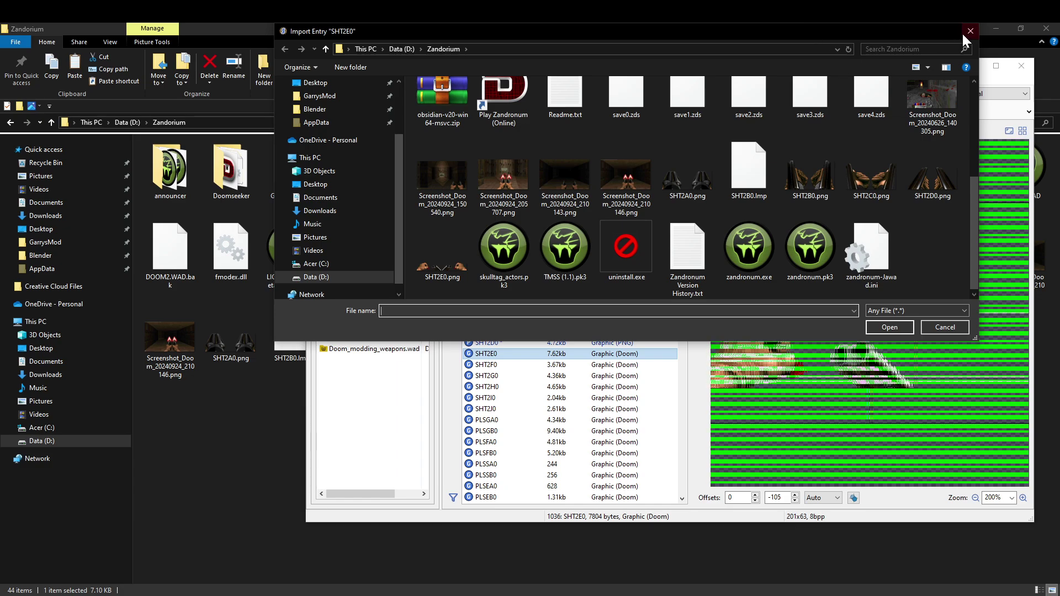
left_click(969, 32)
Switch to the Zandorium folder in File Explorer and delete SHT2E0.png
left_click(971, 65)
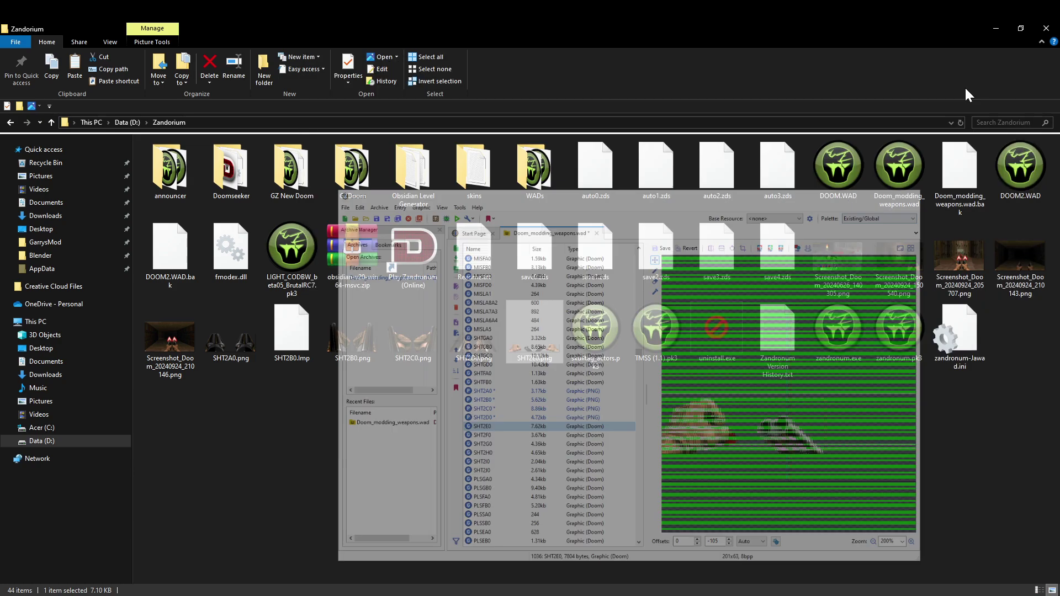
right_click_drag(546, 342, 538, 341)
right_click(531, 333)
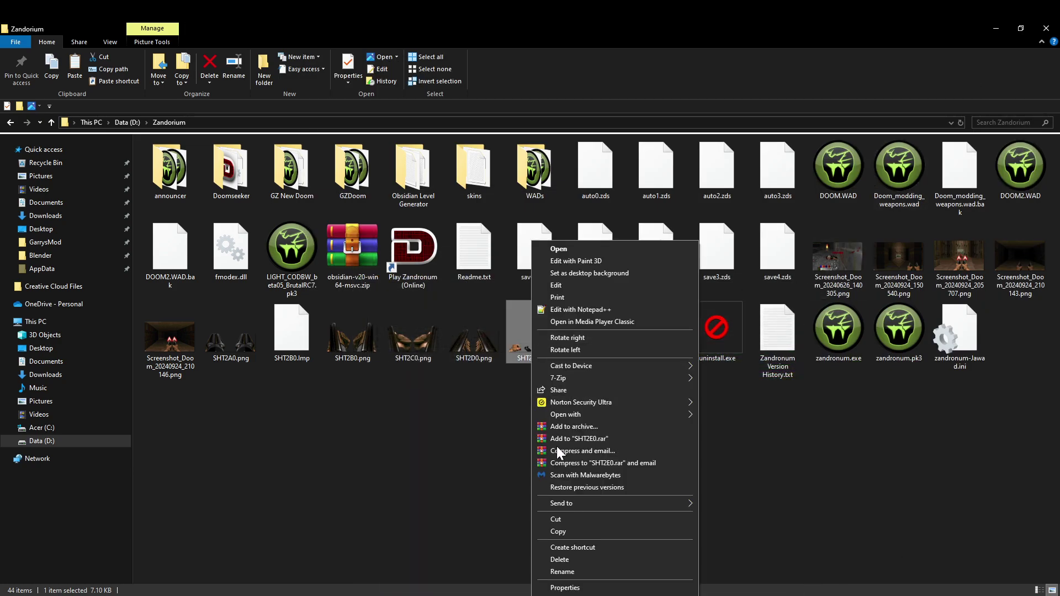
left_click(558, 564)
Switch to SLADE and export the SHT2E0 entry as SHT2E0.png into the Zandorium folder
left_click(387, 595)
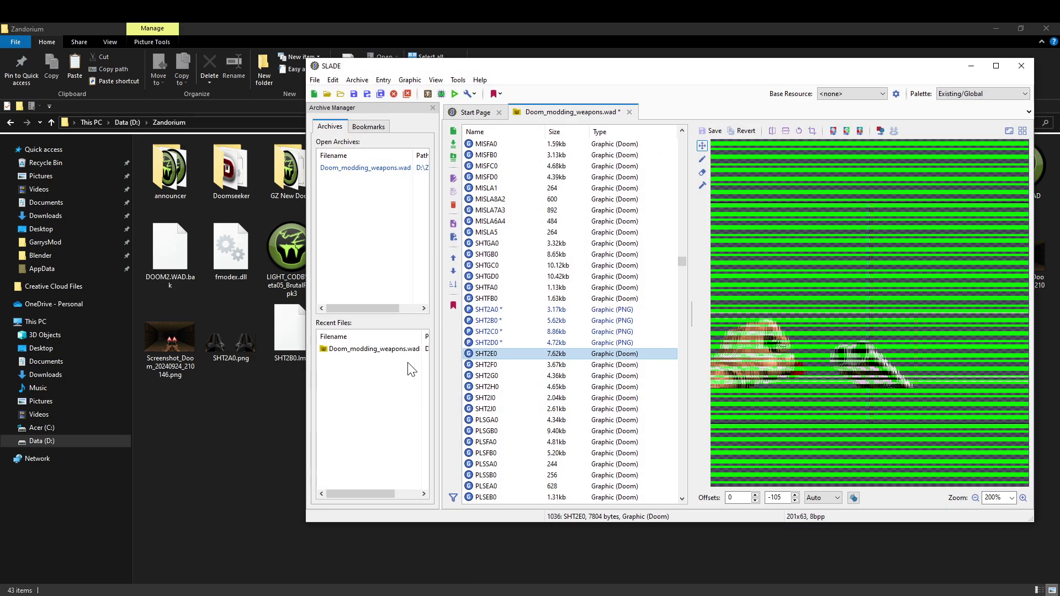
right_click(491, 352)
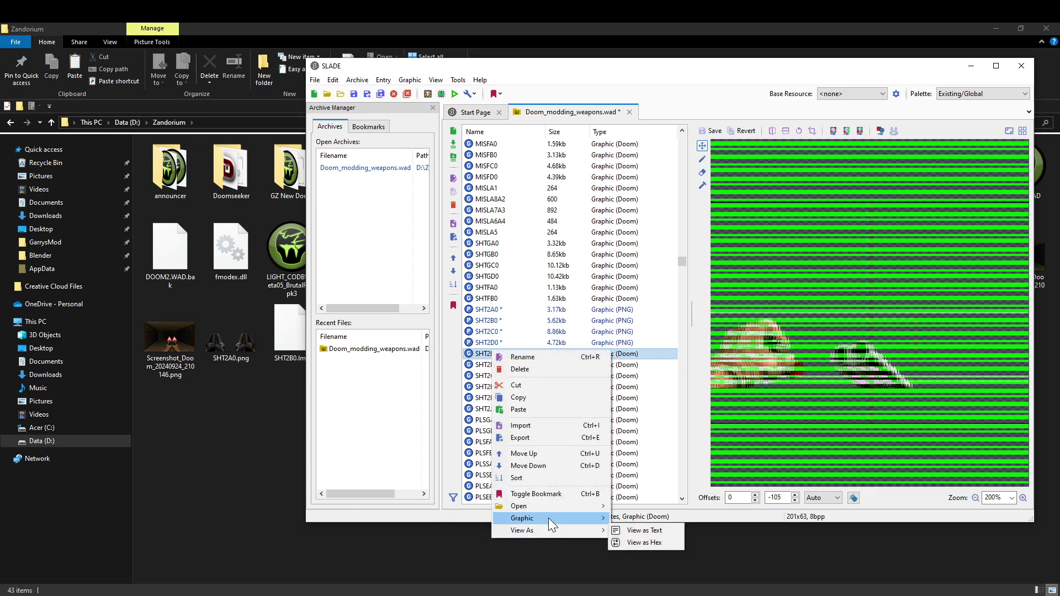
mouse_move(547, 518)
left_click(668, 479)
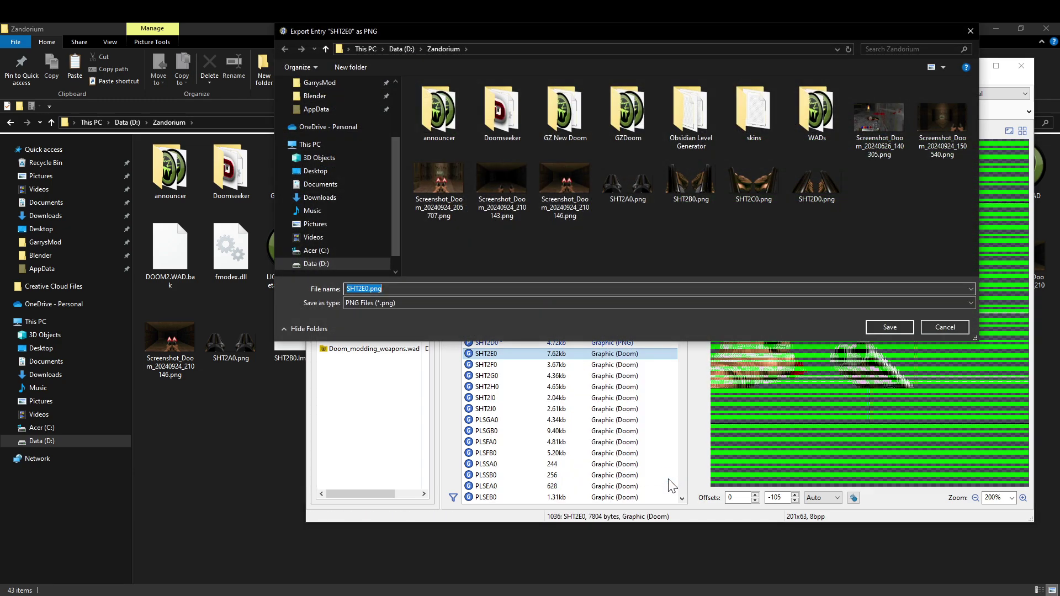
key("Return")
Copy the mirrored SHT2E0.png from the desktop and paste it into the Zandorium folder over the exported original
left_click(523, 539)
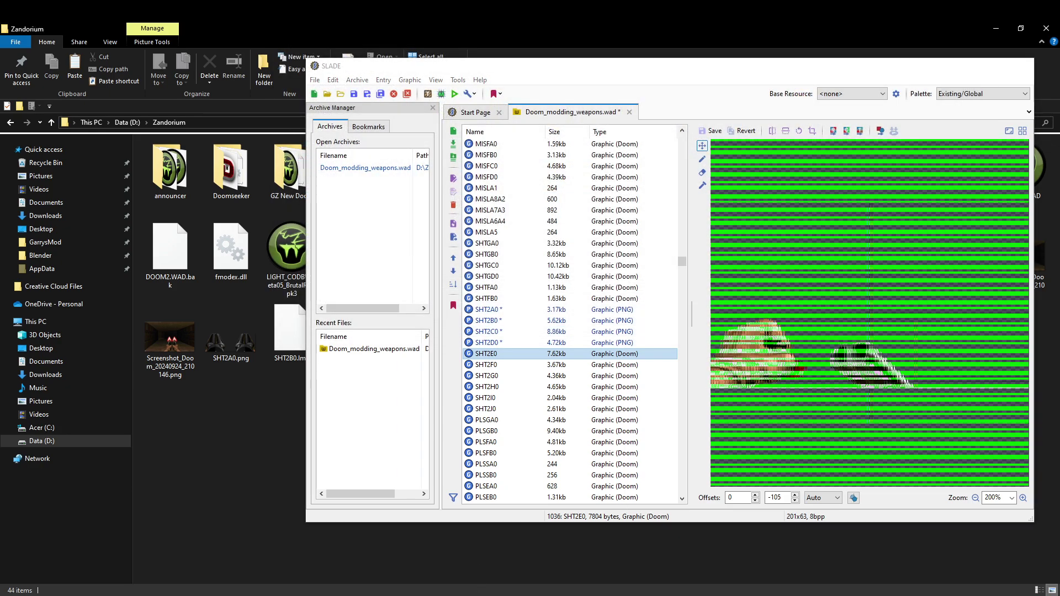
left_click(996, 28)
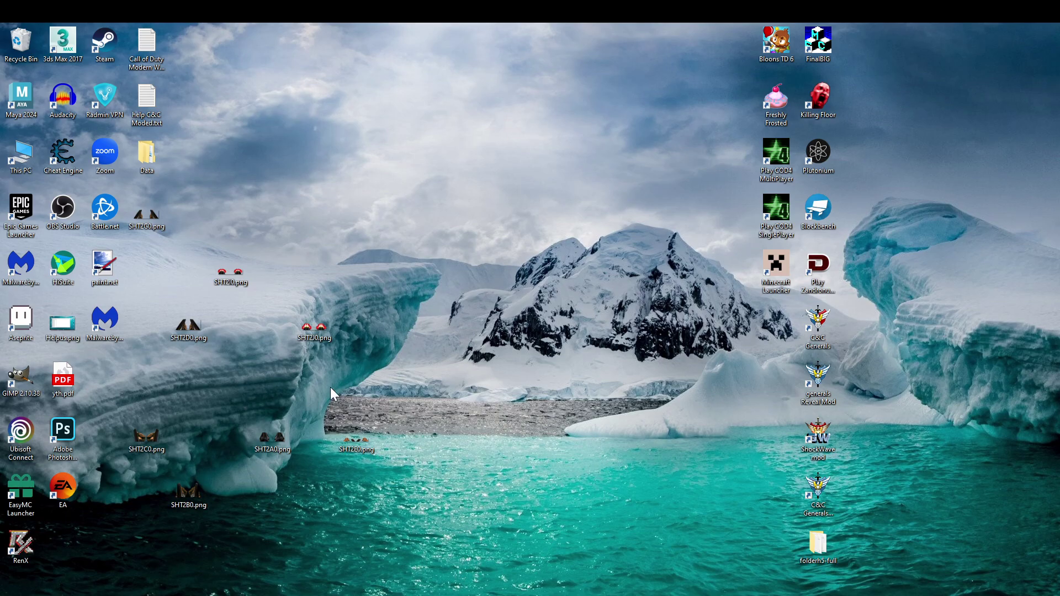
left_click_drag(384, 384, 328, 469)
left_click(458, 595)
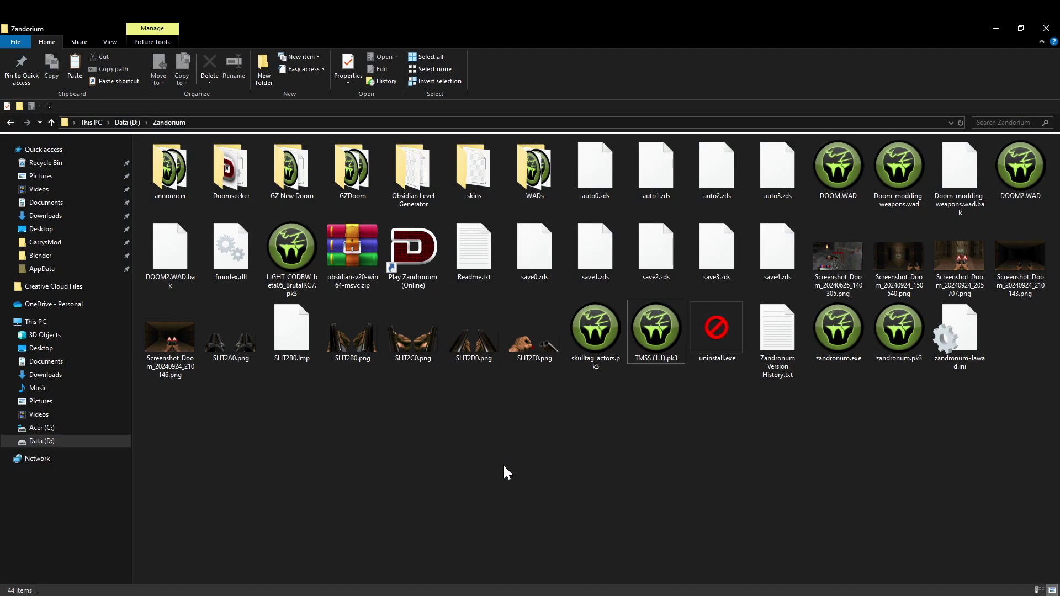
key("ctrl+v")
key("Return")
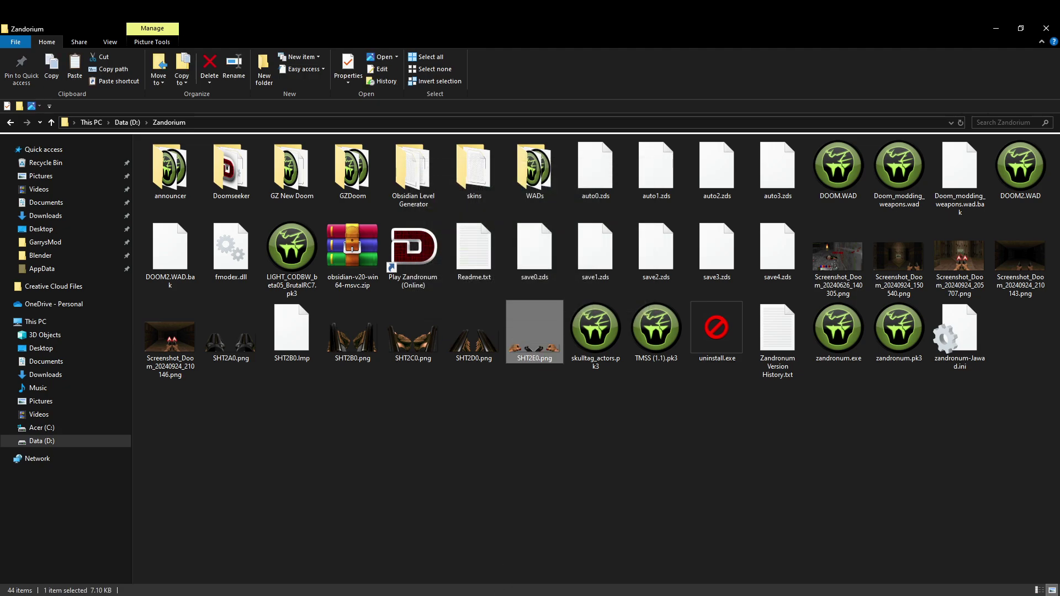
Switch to SLADE and import SHT2D0.png from the Zandorium folder into the SHT2E0 entry
key("alt+Tab")
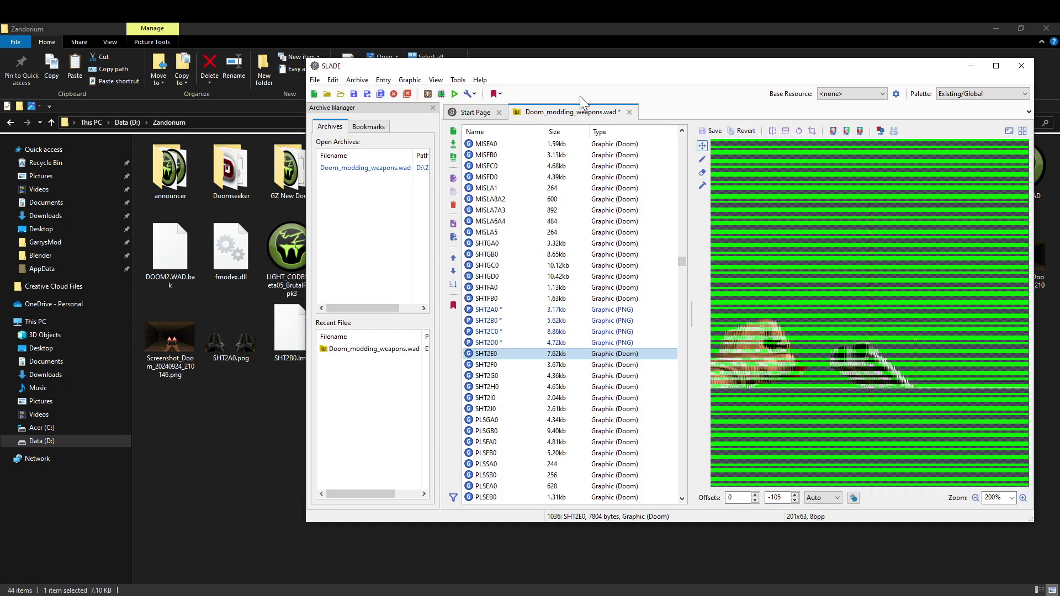
left_click_drag(730, 69, 997, 105)
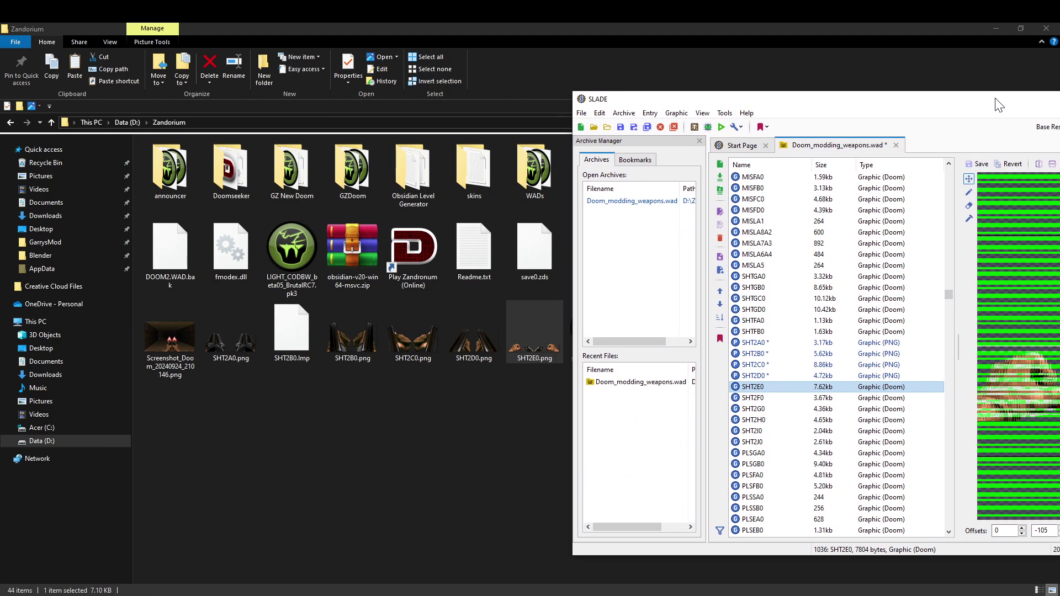
right_click(744, 393)
left_click(759, 464)
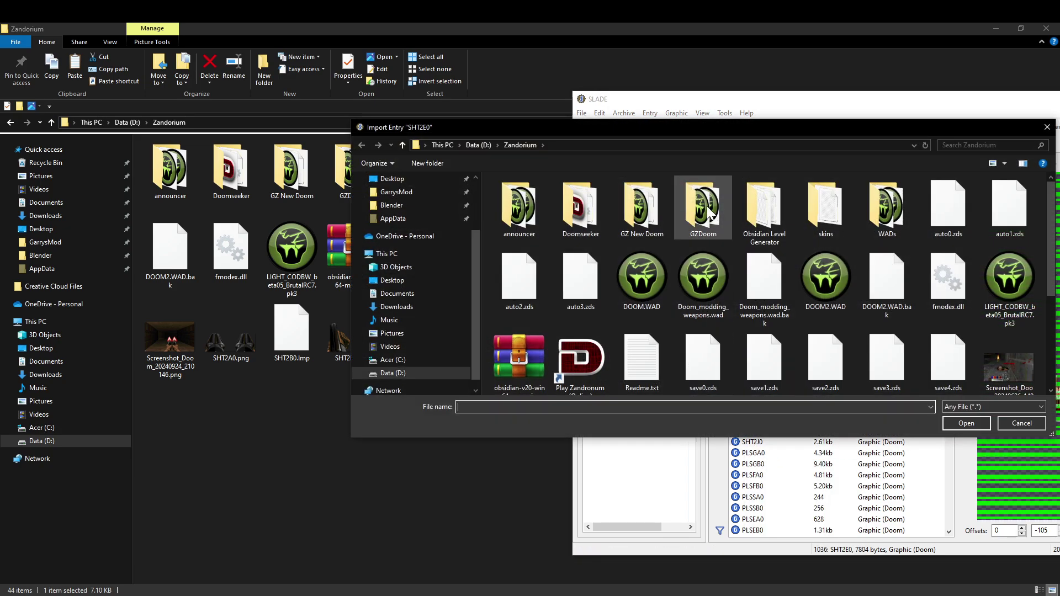
left_click_drag(733, 131, 733, 36)
scroll(796, 207, "down", 3)
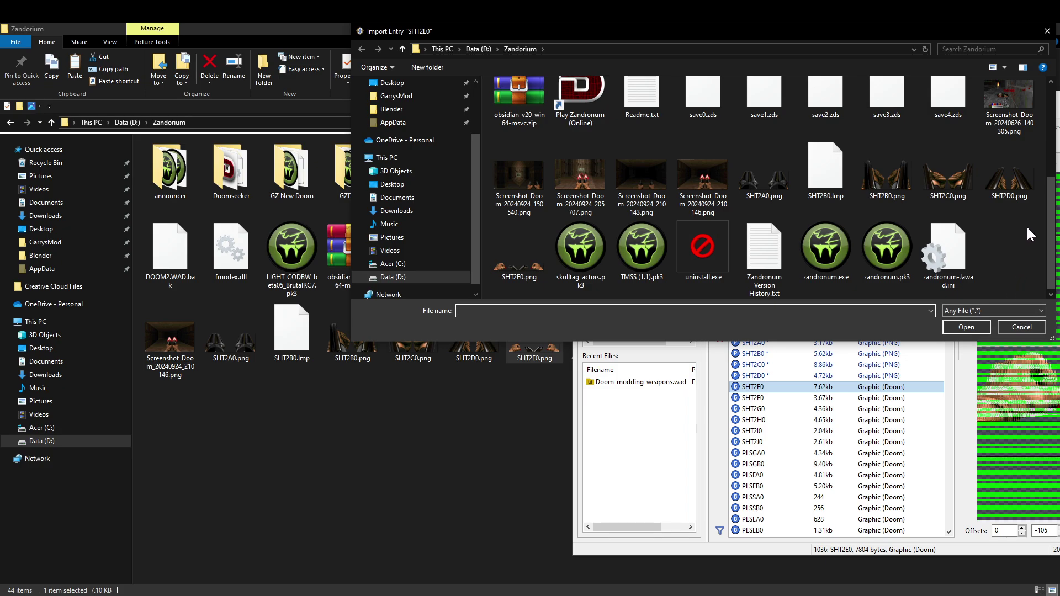
double_click(1009, 171)
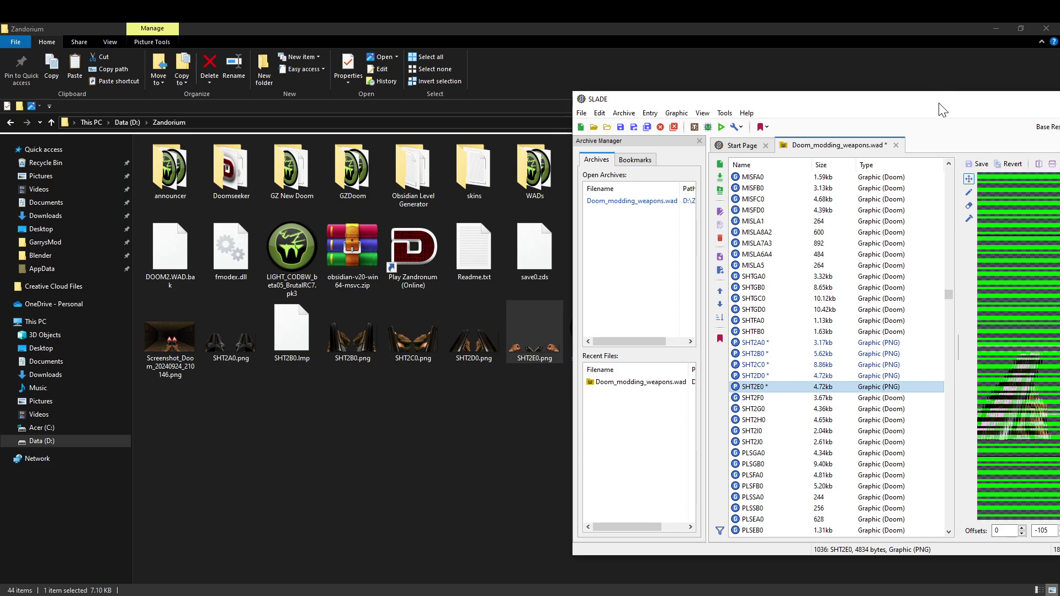
left_click_drag(939, 104, 615, 106)
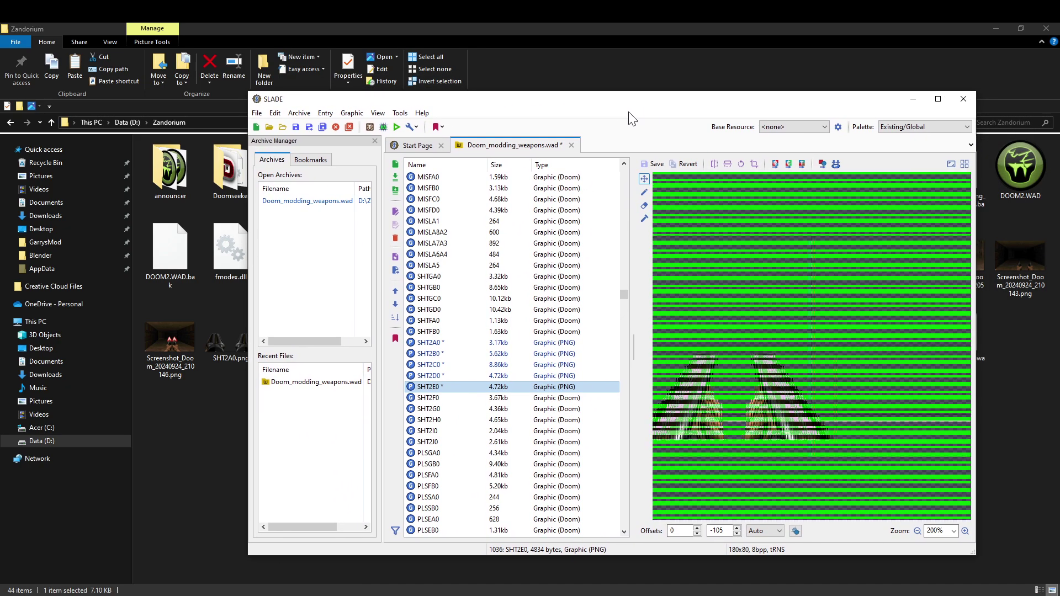
Undo the last import into the SHT2E0 entry, and preview the SHT2F0 entry
key("ctrl+z")
left_click(525, 378)
left_click(522, 383)
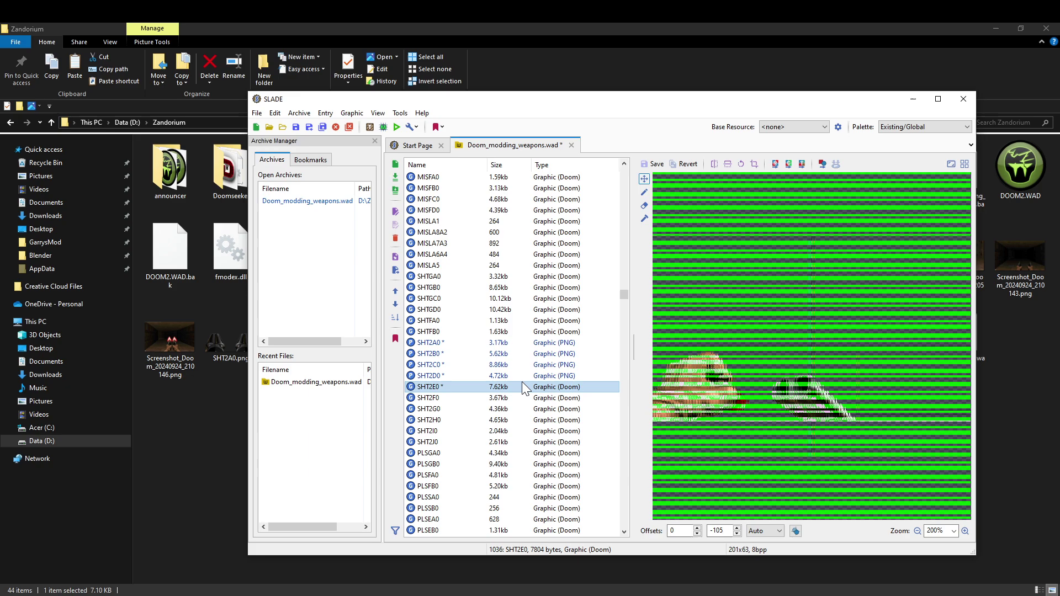
left_click_drag(594, 106, 487, 92)
left_click(332, 385)
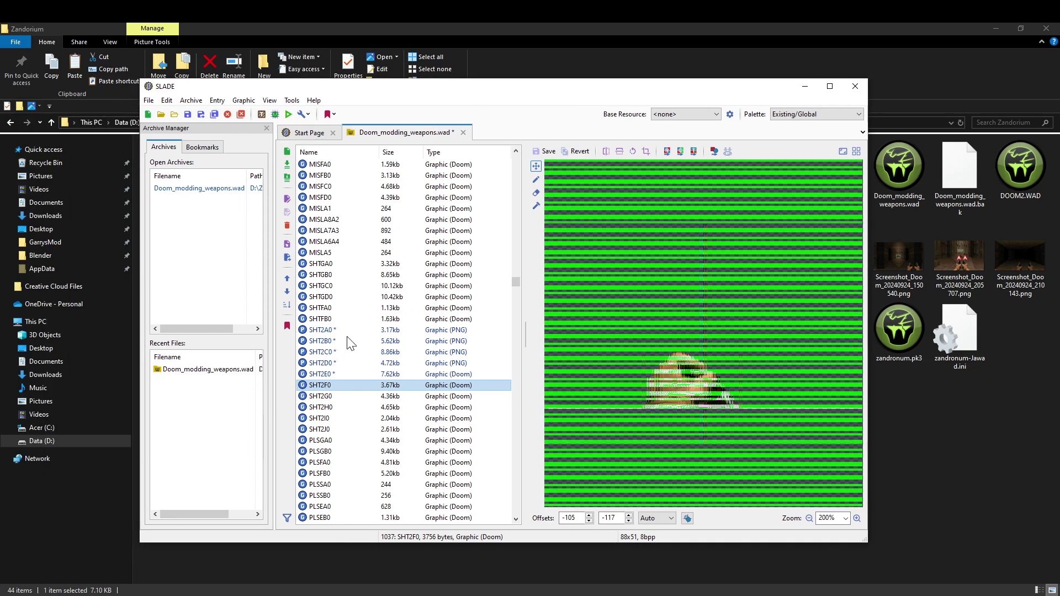
left_click_drag(430, 87, 875, 91)
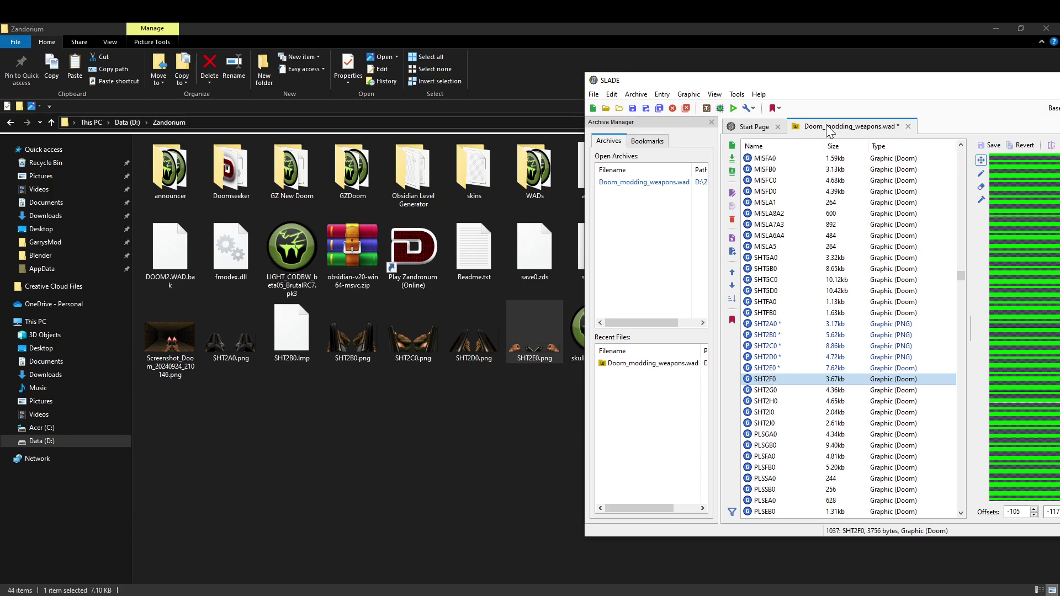
left_click_drag(960, 81, 602, 68)
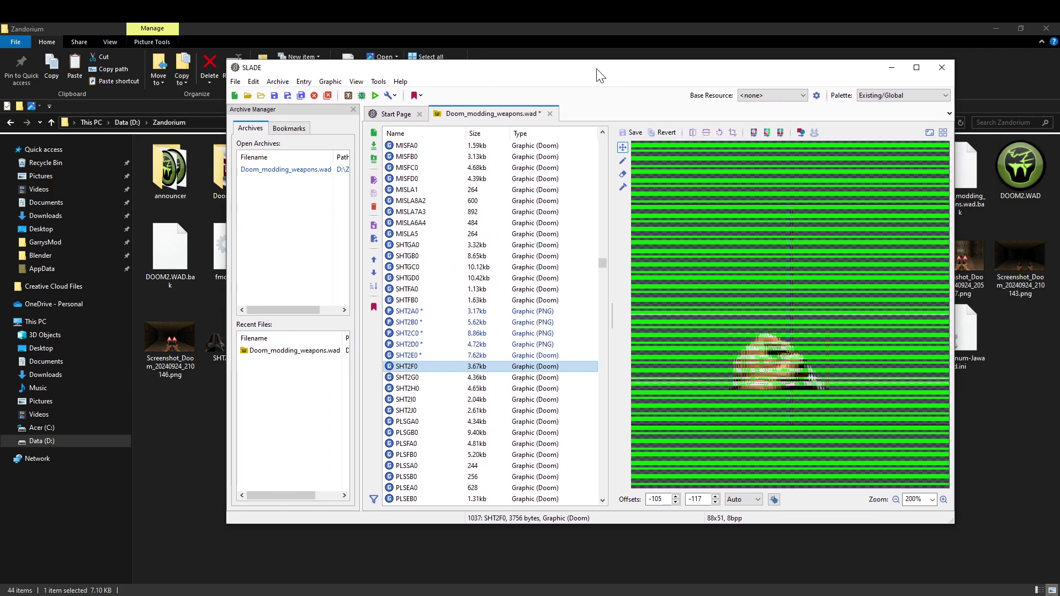
Copy SHT2E0.png from the desktop into the Zandorium folder again, replacing the file in the destination
left_click(893, 67)
left_click(998, 26)
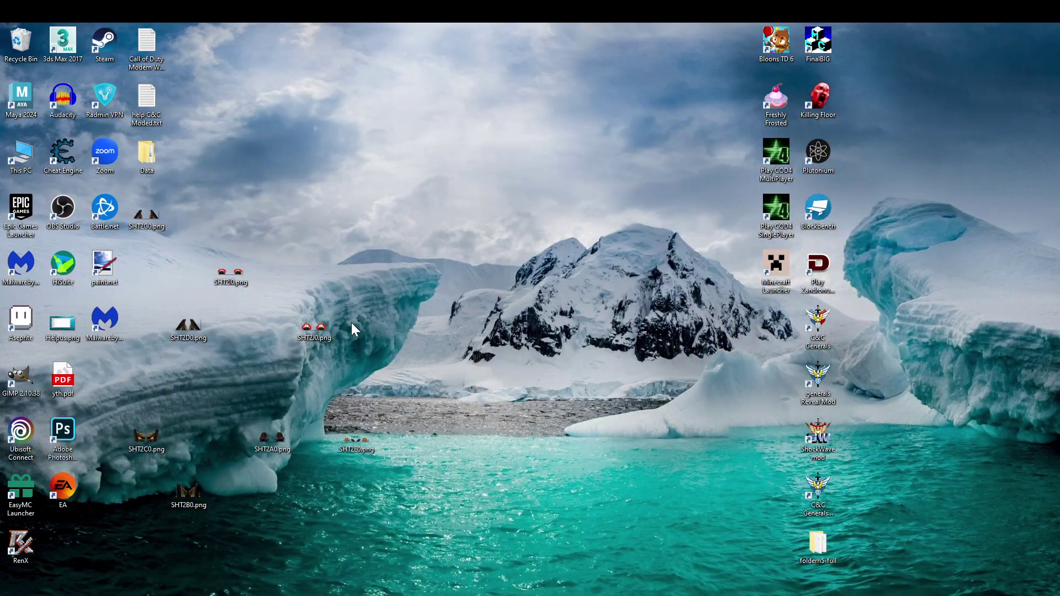
left_click_drag(417, 408, 354, 468)
left_click(395, 595)
key("ctrl+v")
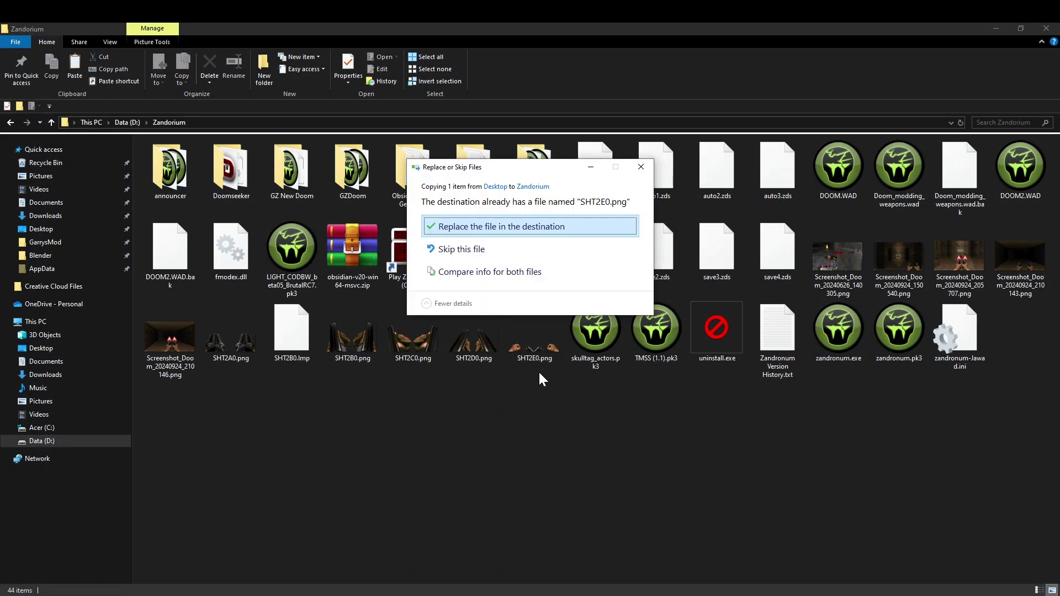
left_click(641, 167)
key("alt+Tab")
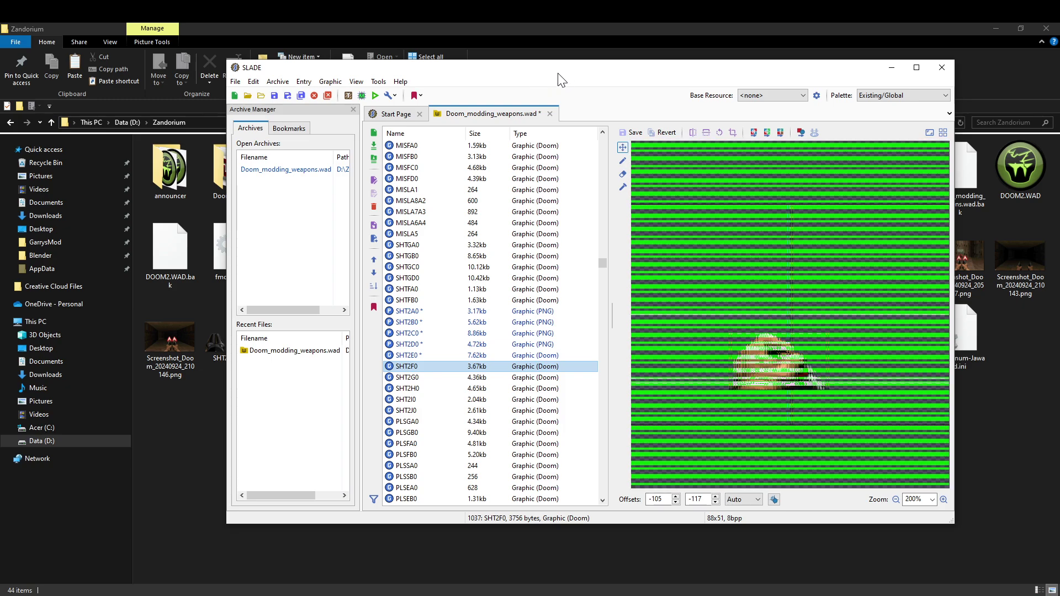
left_click_drag(566, 68, 944, 54)
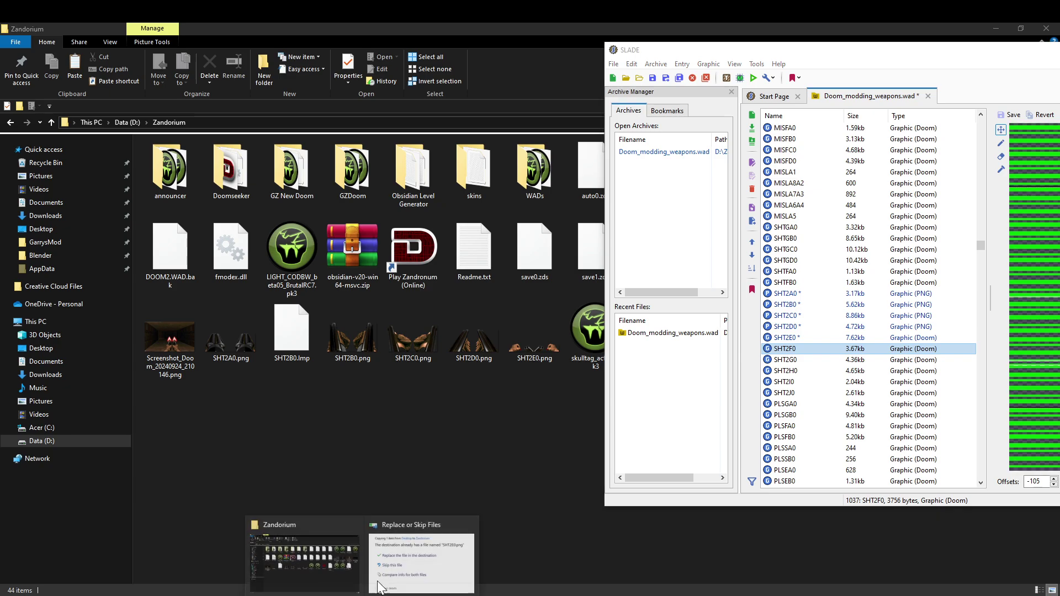
left_click(423, 549)
left_click(516, 224)
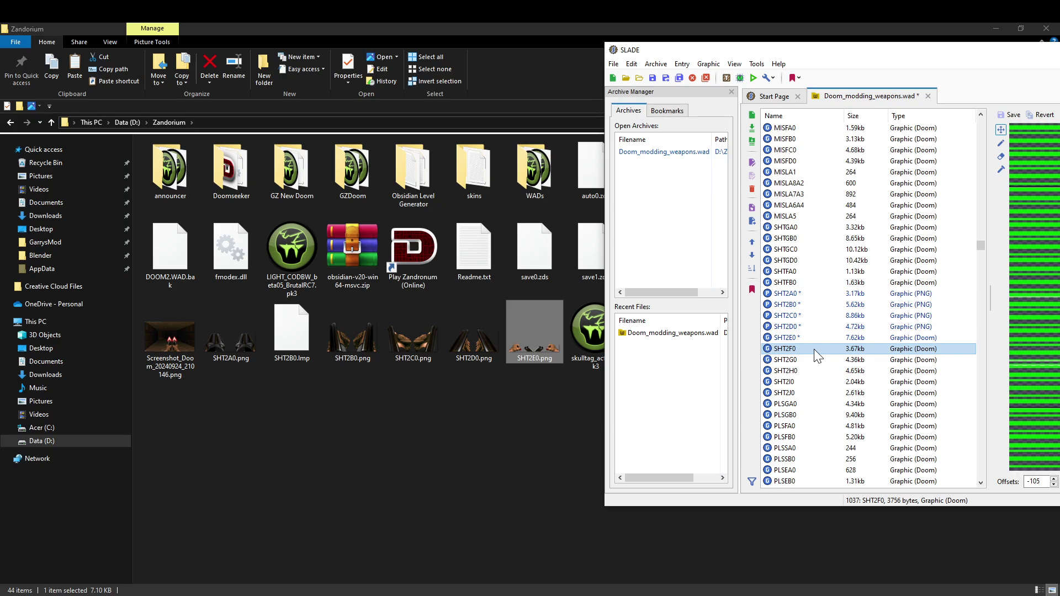
Import SHT2A0.png from the Zandorium folder into the SHT2A0 entry in SLADE
left_click(780, 295)
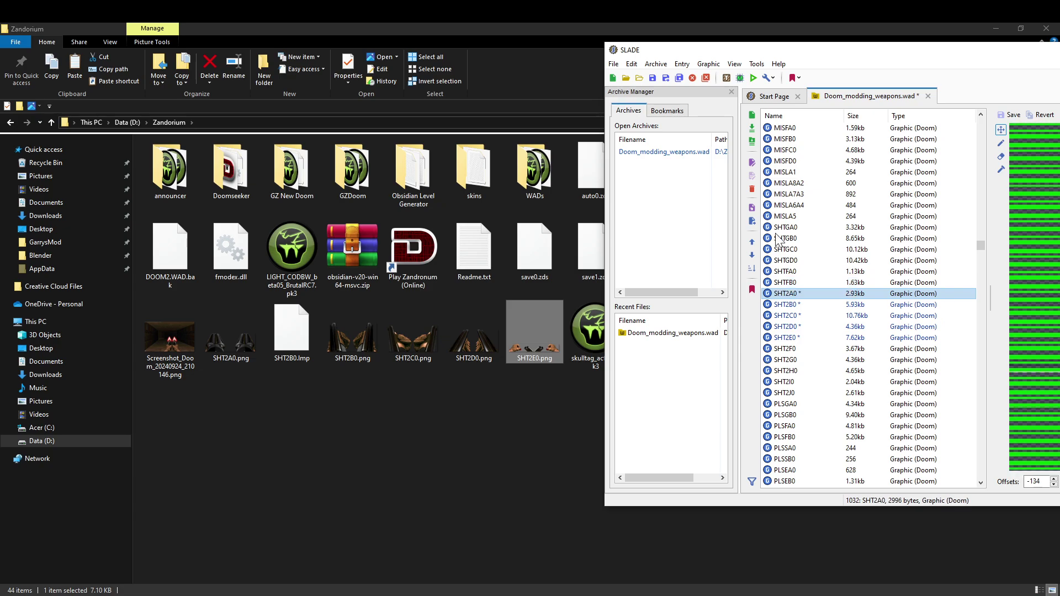
left_click_drag(763, 51, 506, 46)
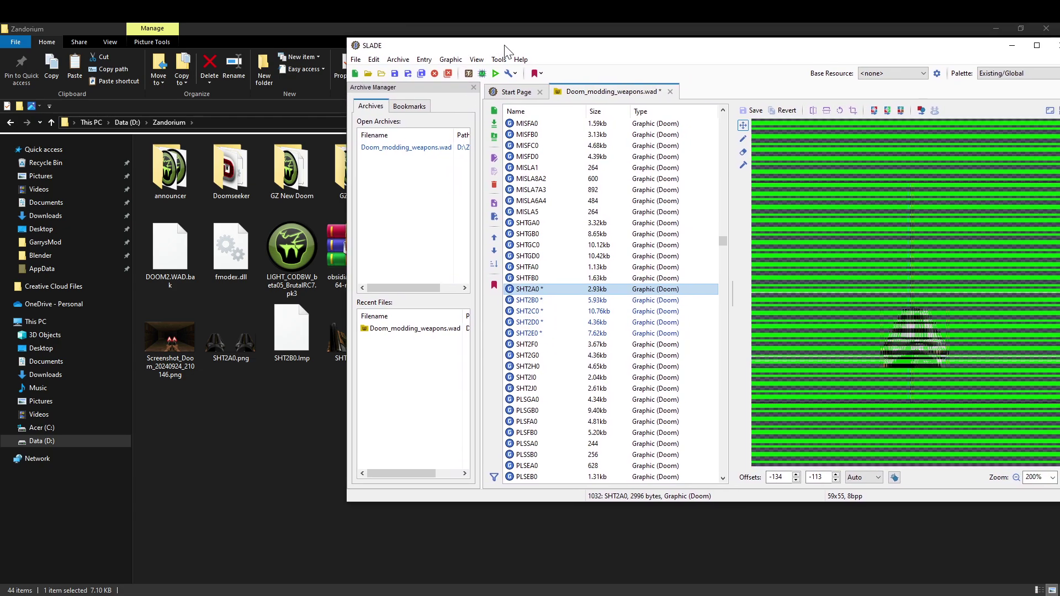
right_click(519, 293)
left_click(525, 374)
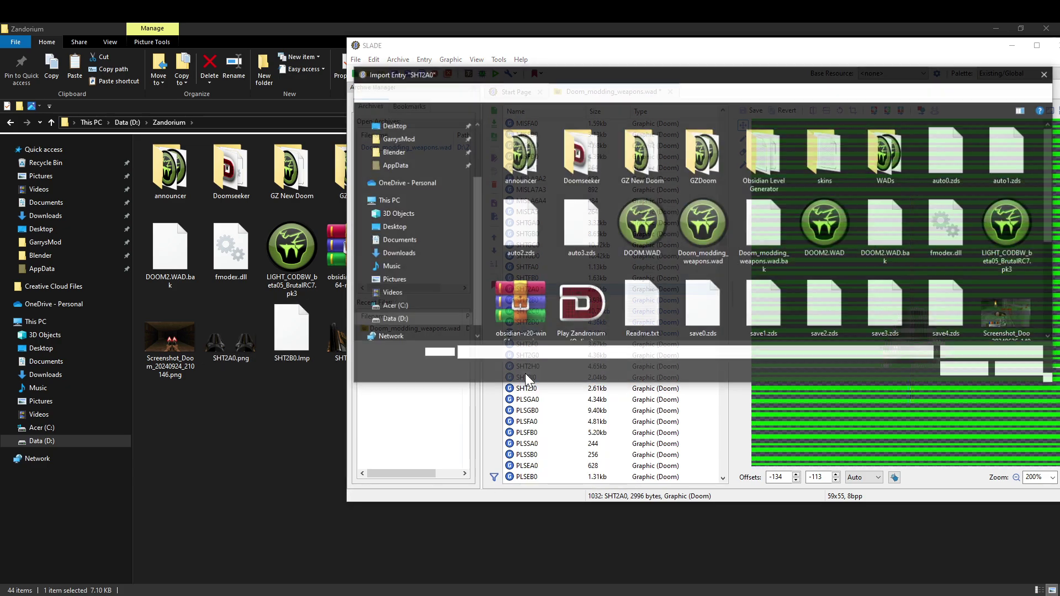
scroll(667, 254, "down", 3)
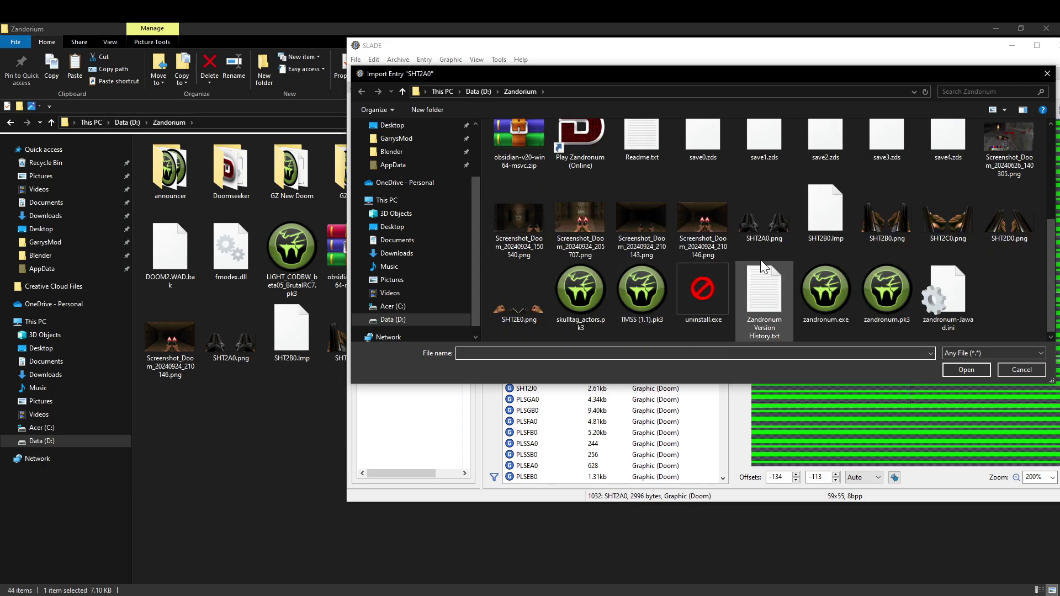
double_click(765, 232)
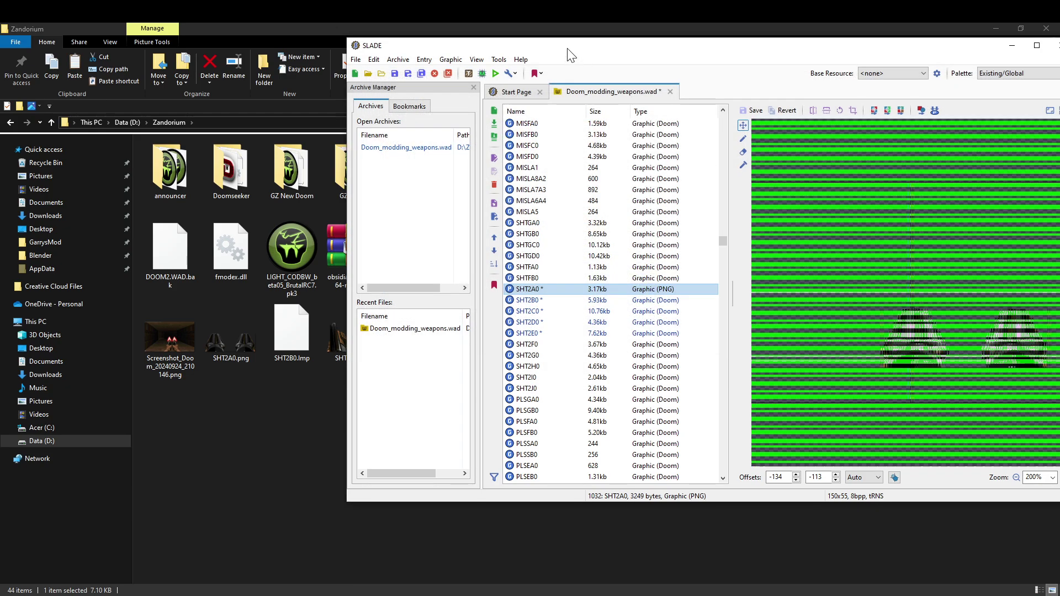
left_click_drag(567, 50, 796, 53)
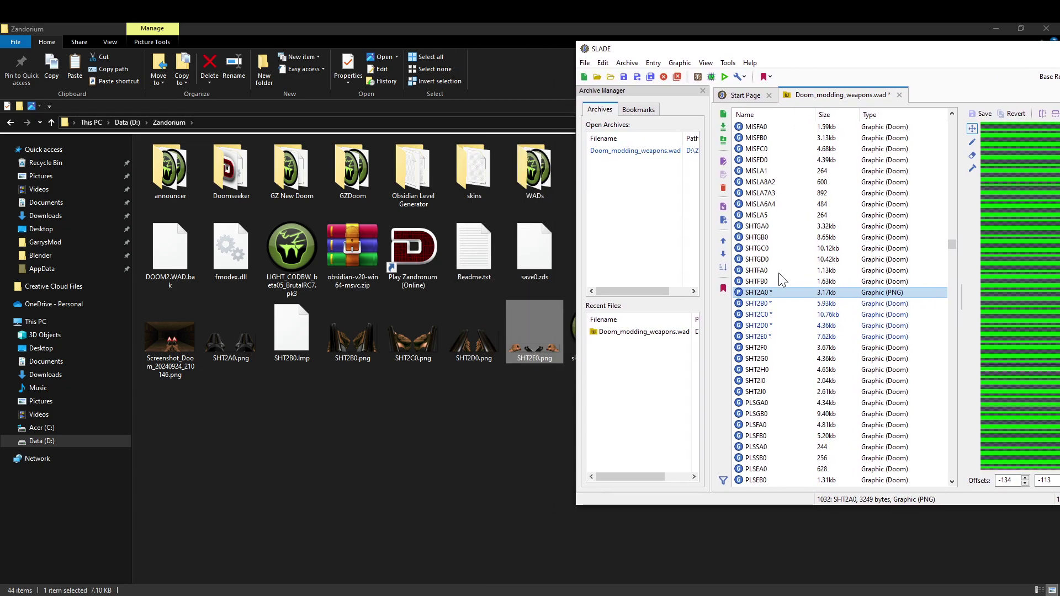
Try to import SHT2B0.png from the Zandorium folder into the SHT2B0 entry
left_click(746, 304)
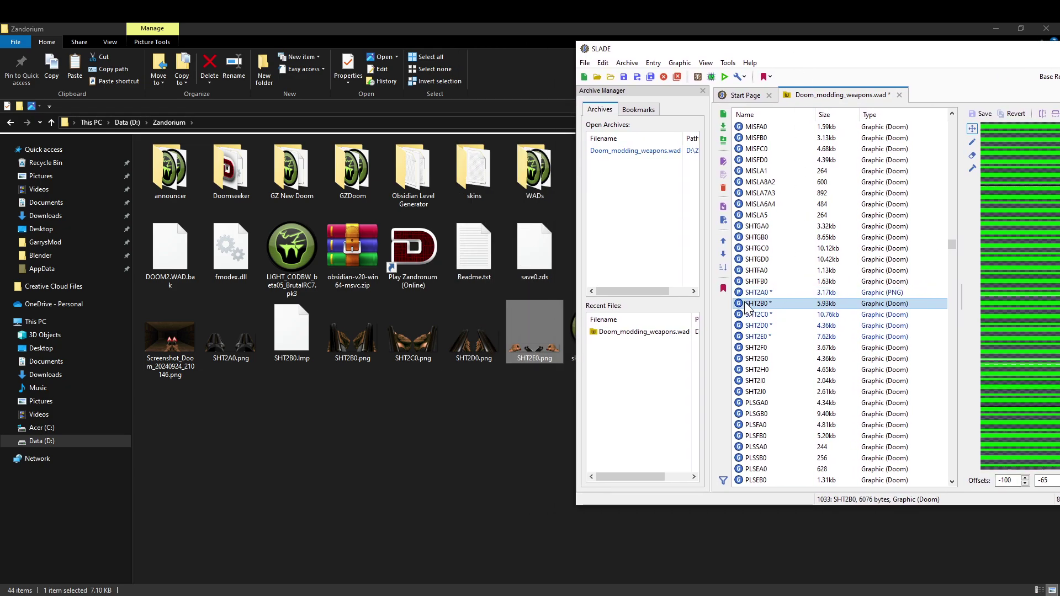
right_click(747, 305)
left_click(765, 393)
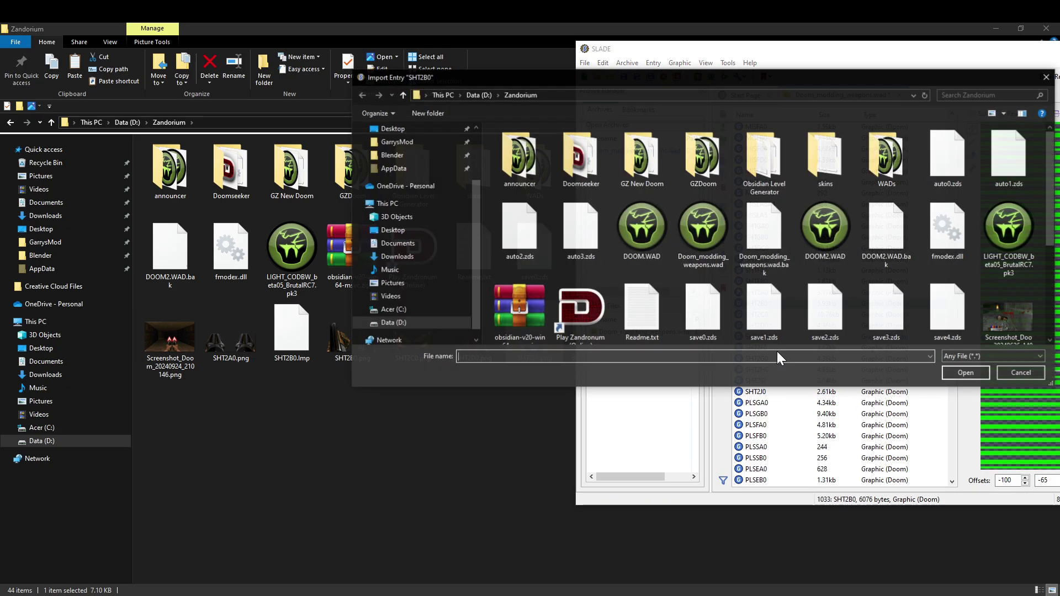
scroll(737, 280, "down", 3)
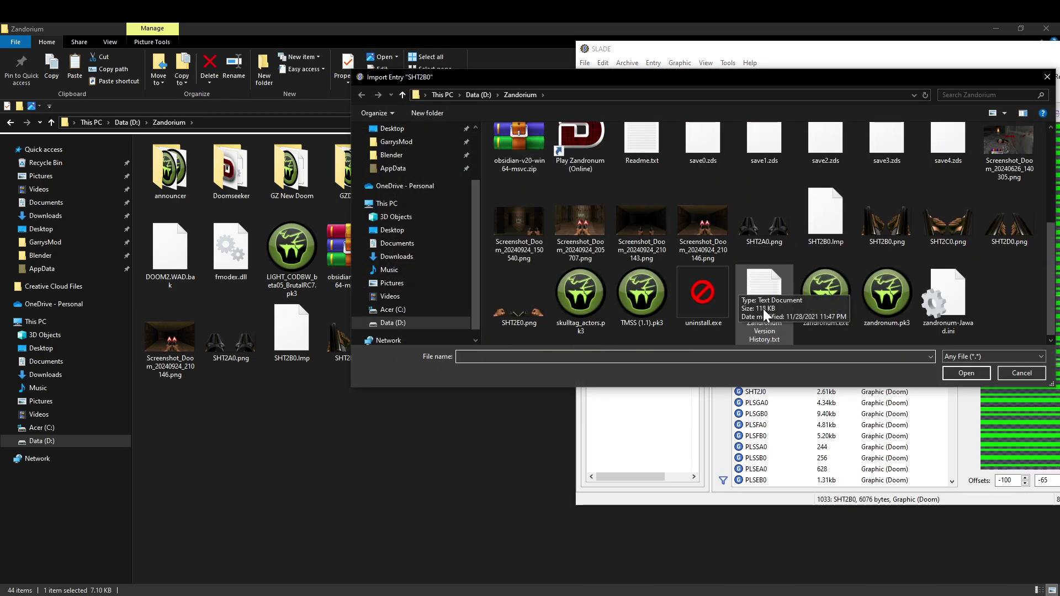
left_click(886, 237)
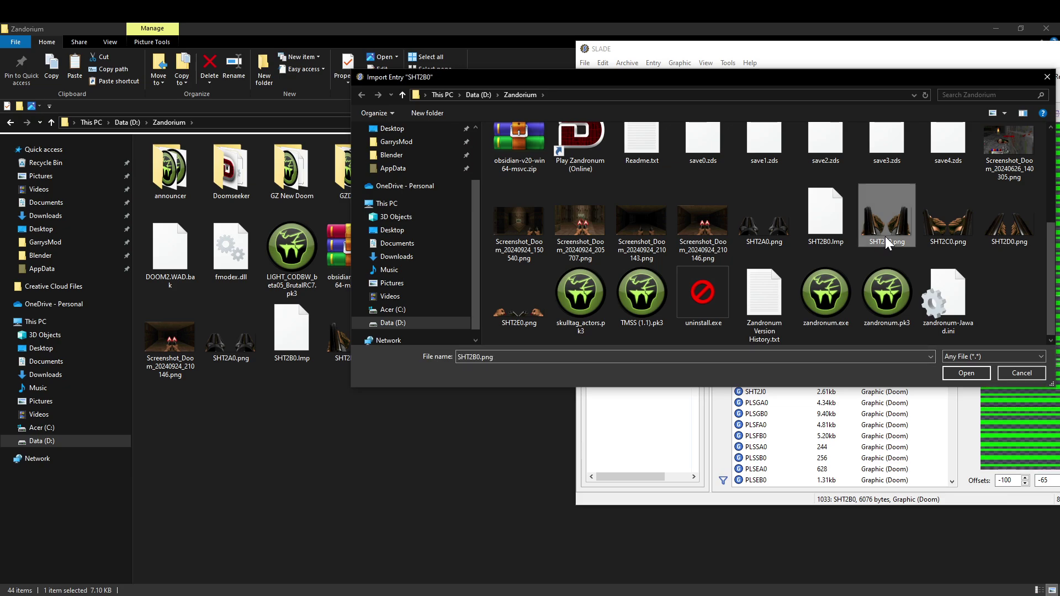
left_click(966, 373)
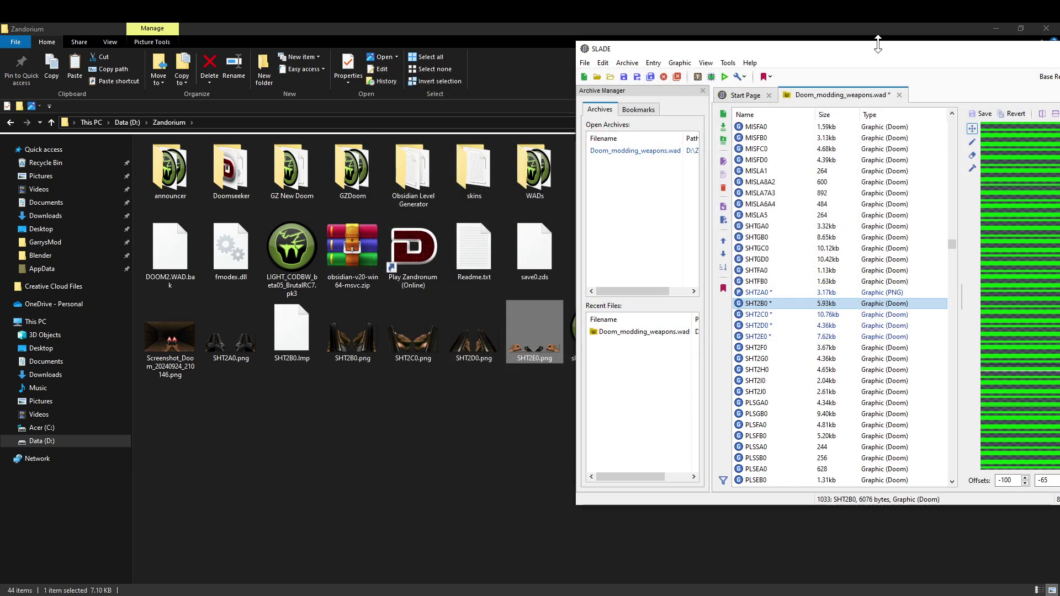
left_click_drag(880, 56, 557, 102)
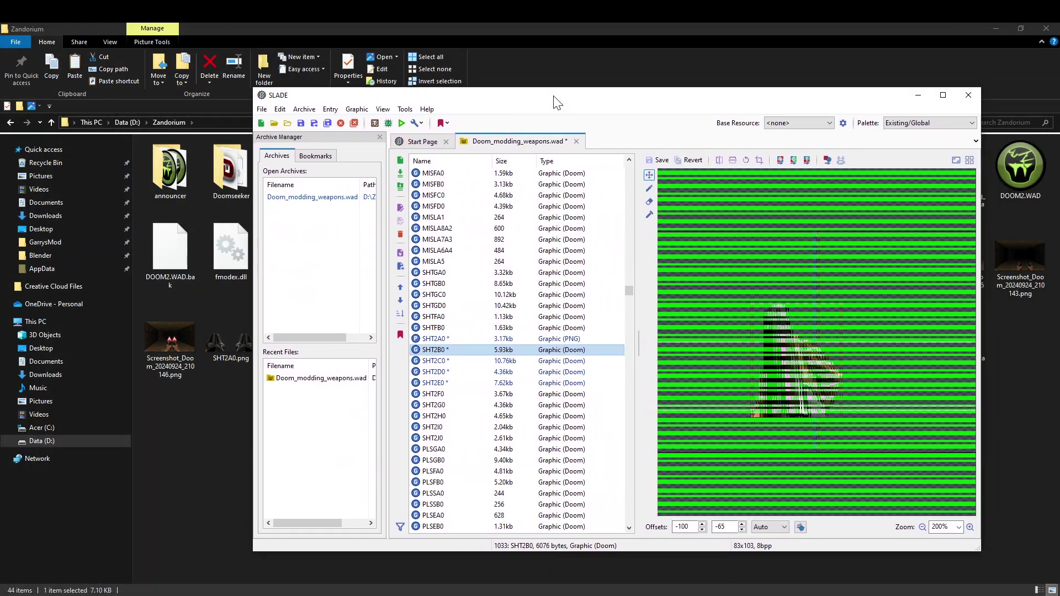
Switch to the Zandorium folder in File Explorer and delete SHT2B0.png, SHT2C0.png, SHT2D0.png and SHT2E0.png
left_click(453, 595)
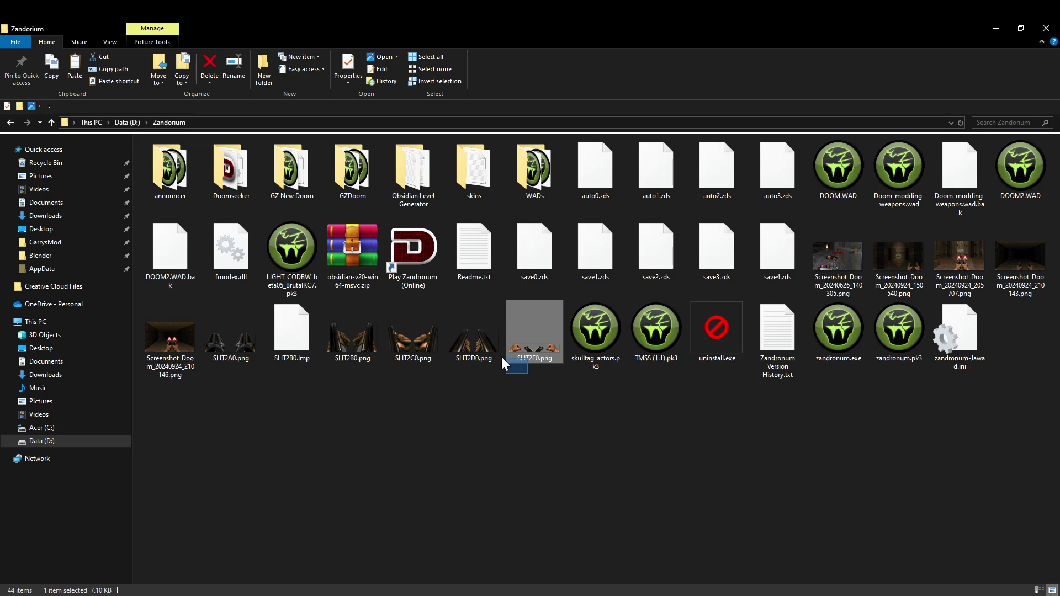
left_click_drag(502, 359, 356, 343)
right_click(356, 343)
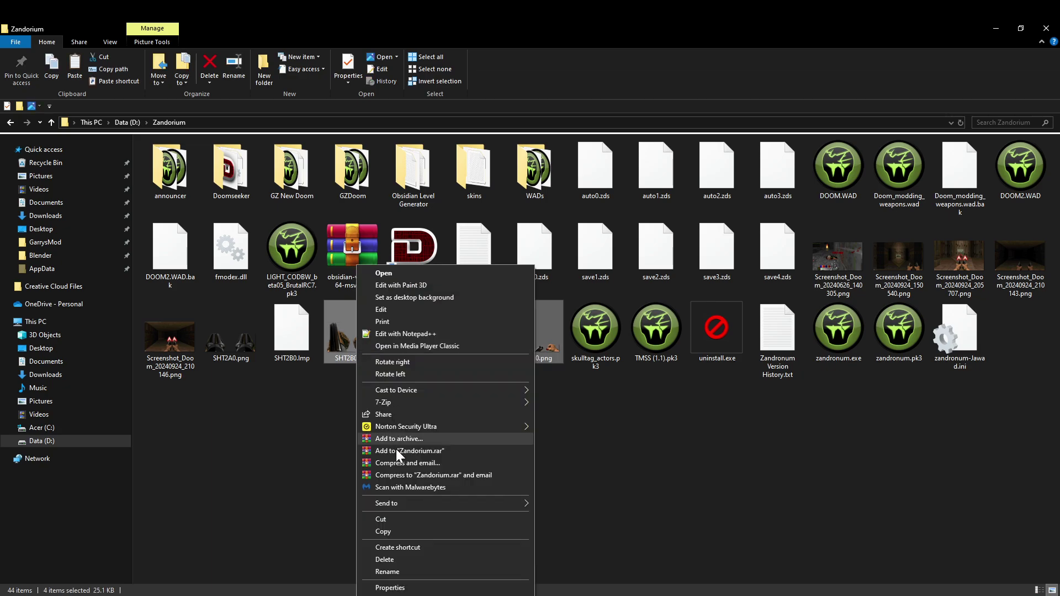
left_click(395, 557)
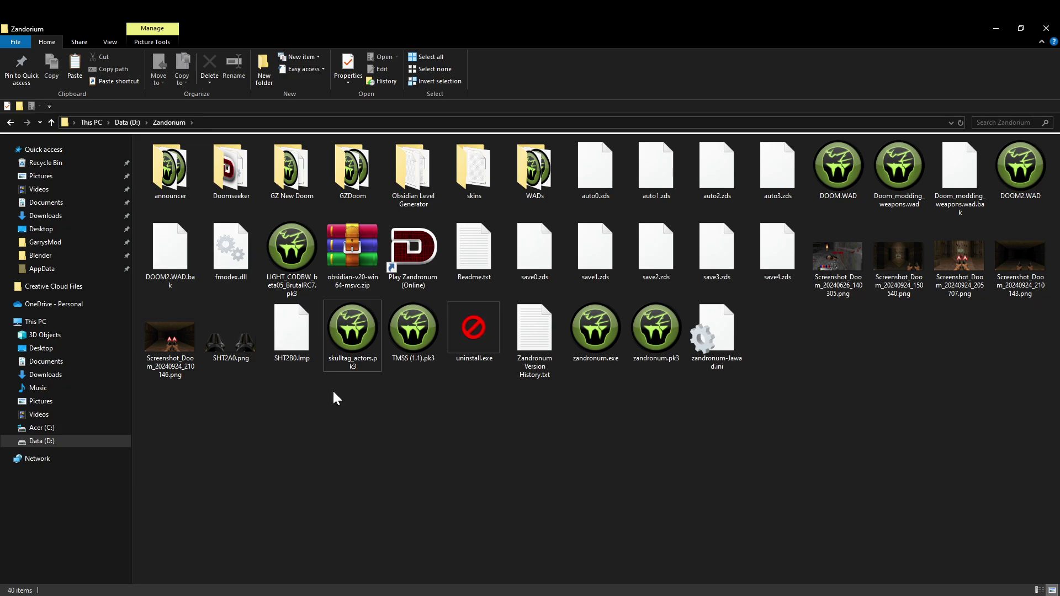
Copy SHT2B0.png and SHT2C0.png from the desktop into the Zandorium folder
left_click(349, 595)
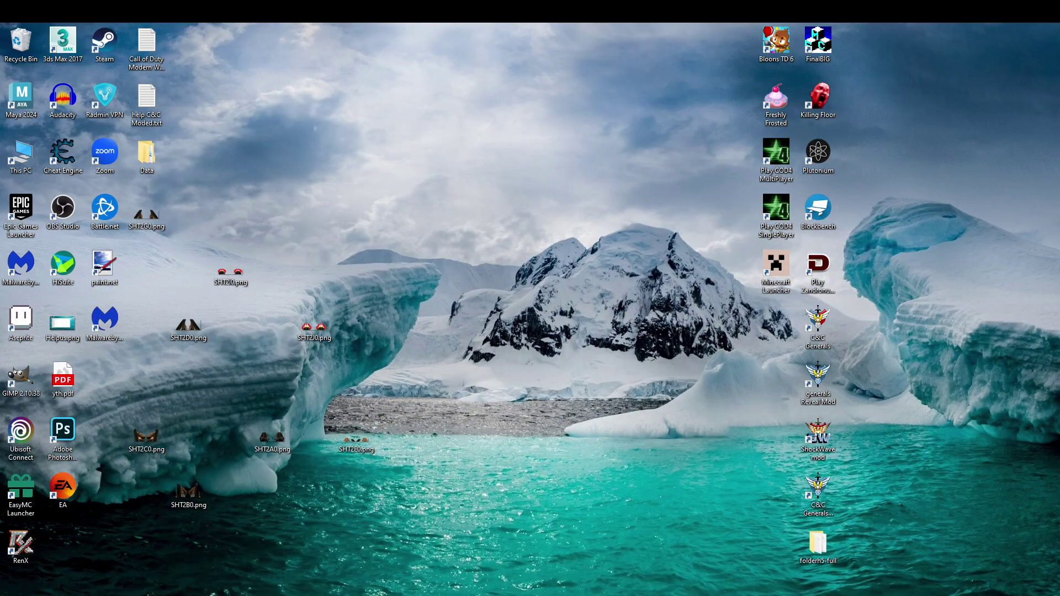
key("alt+Tab")
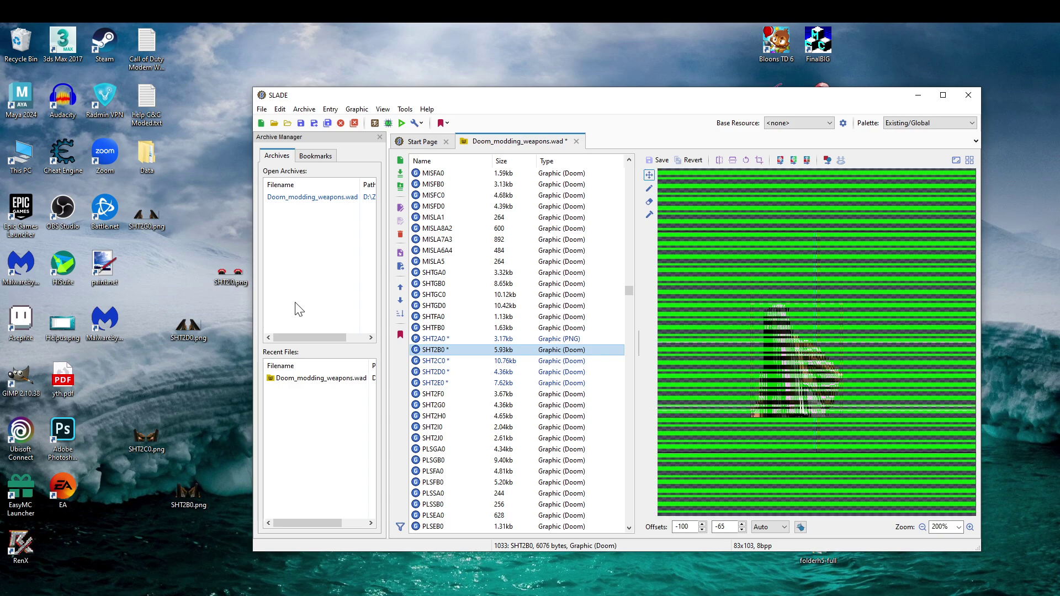
left_click(147, 436)
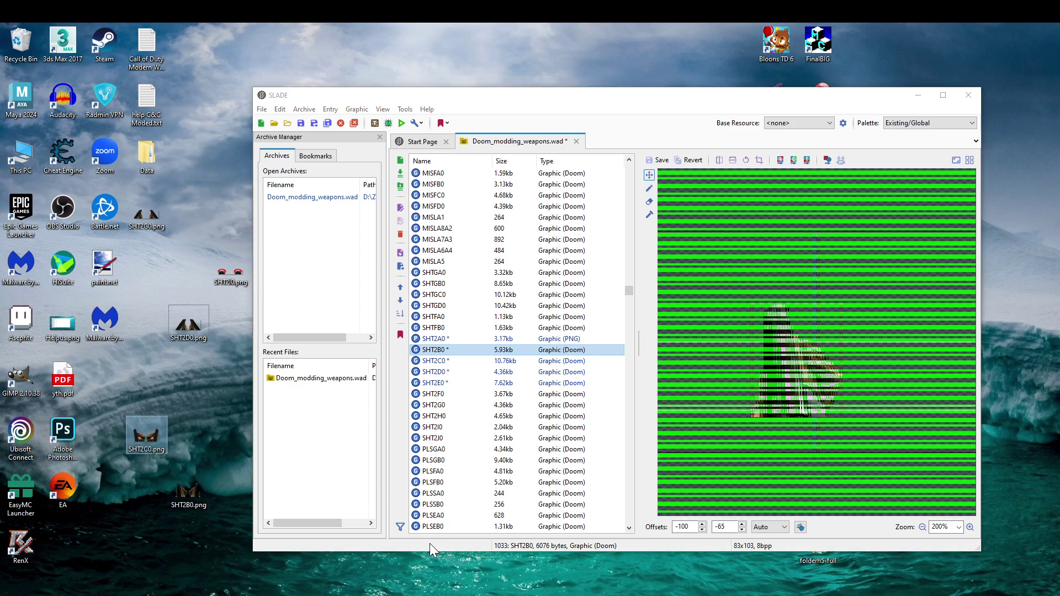
left_click_drag(435, 101, 581, 63)
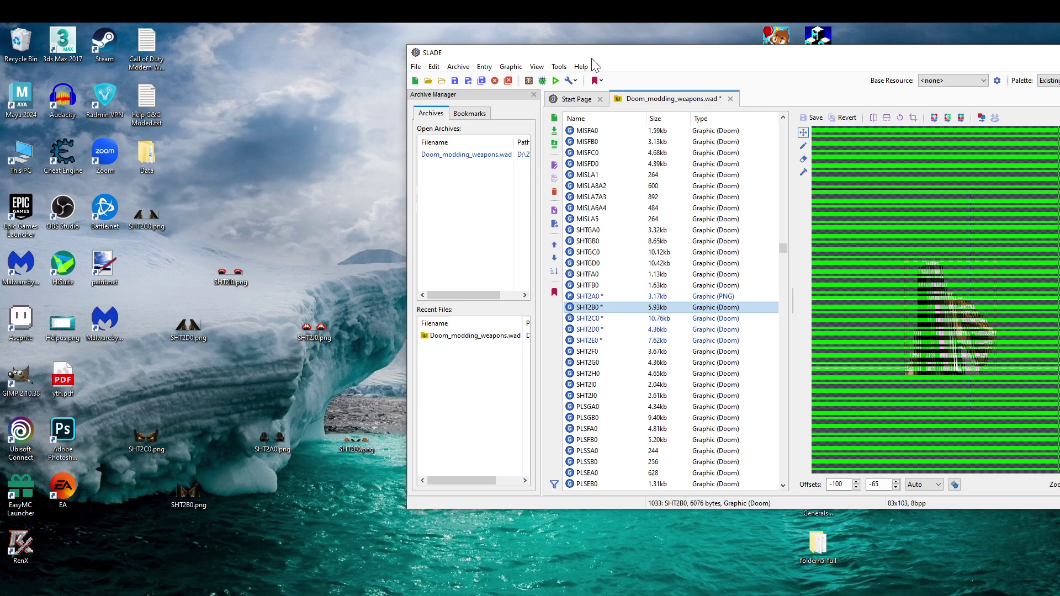
left_click_drag(217, 405, 158, 492)
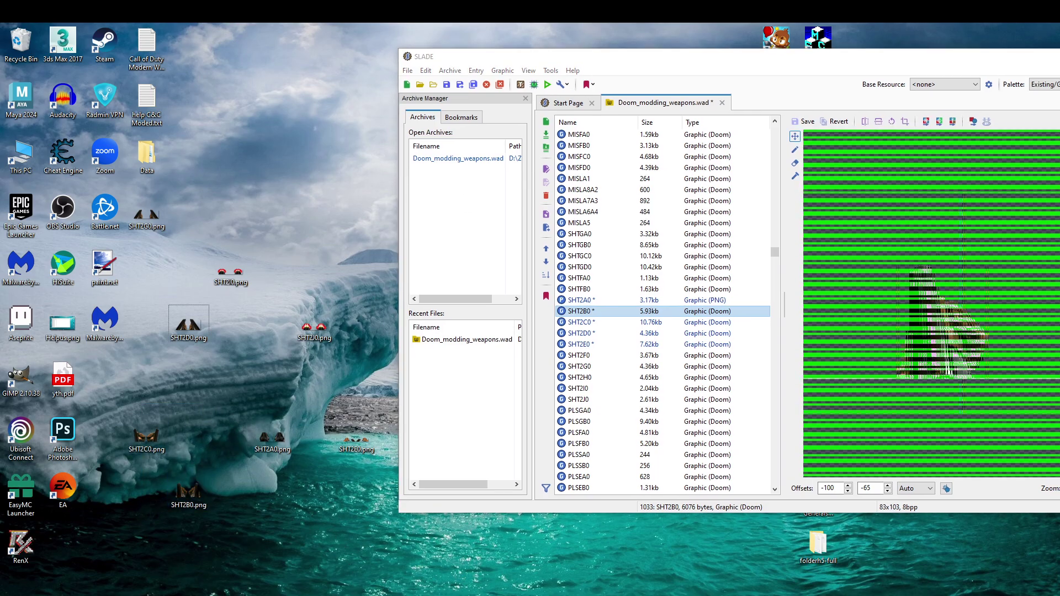
key("alt+Tab")
key("ctrl+v")
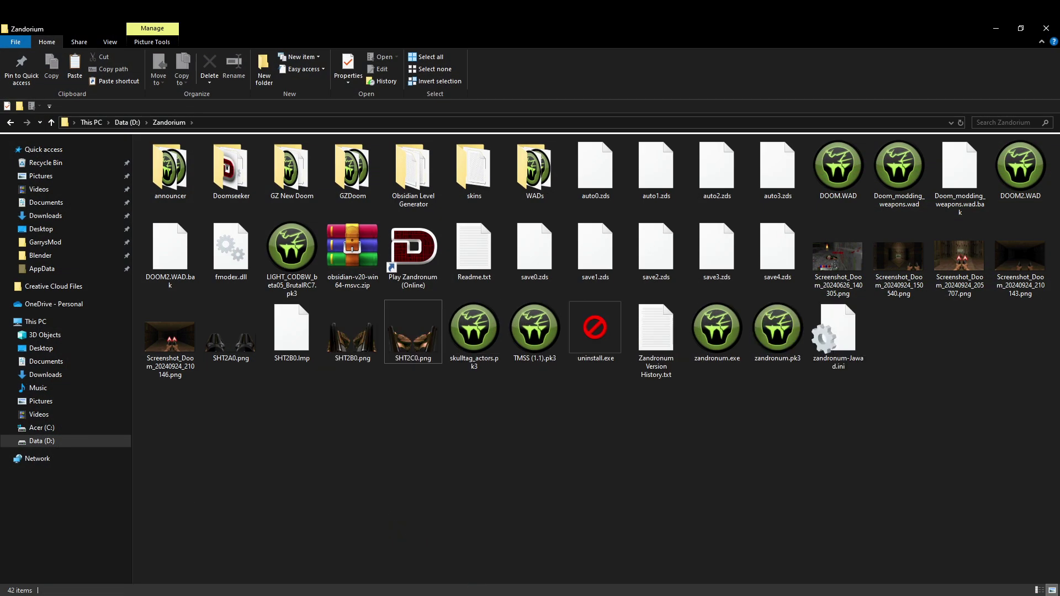
Switch to SLADE and import SHT2B0.png from the Zandorium folder into the SHT2B0 entry
key("alt+Tab")
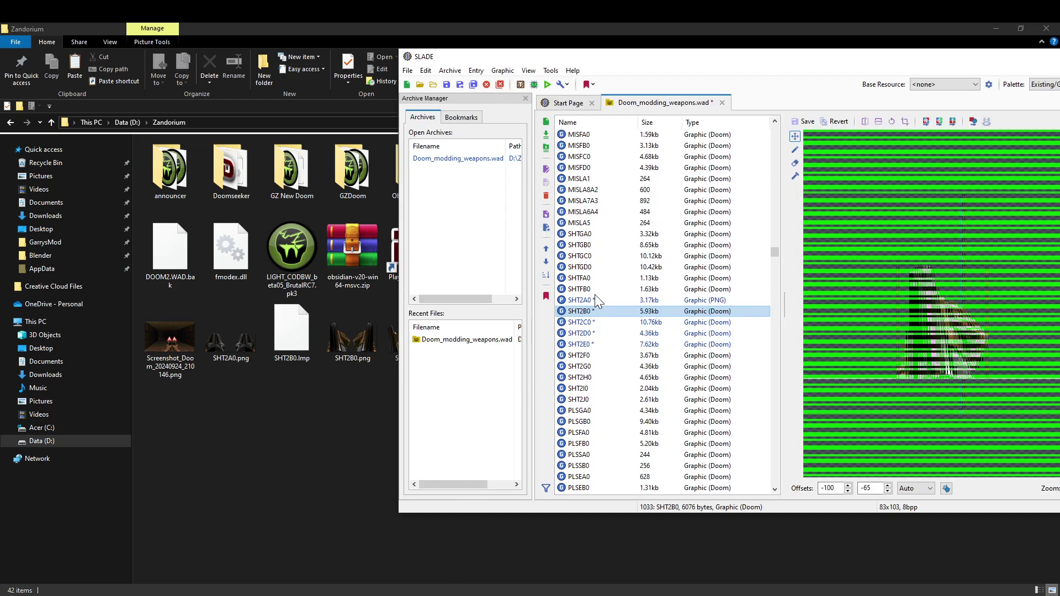
left_click(594, 300)
left_click(599, 343)
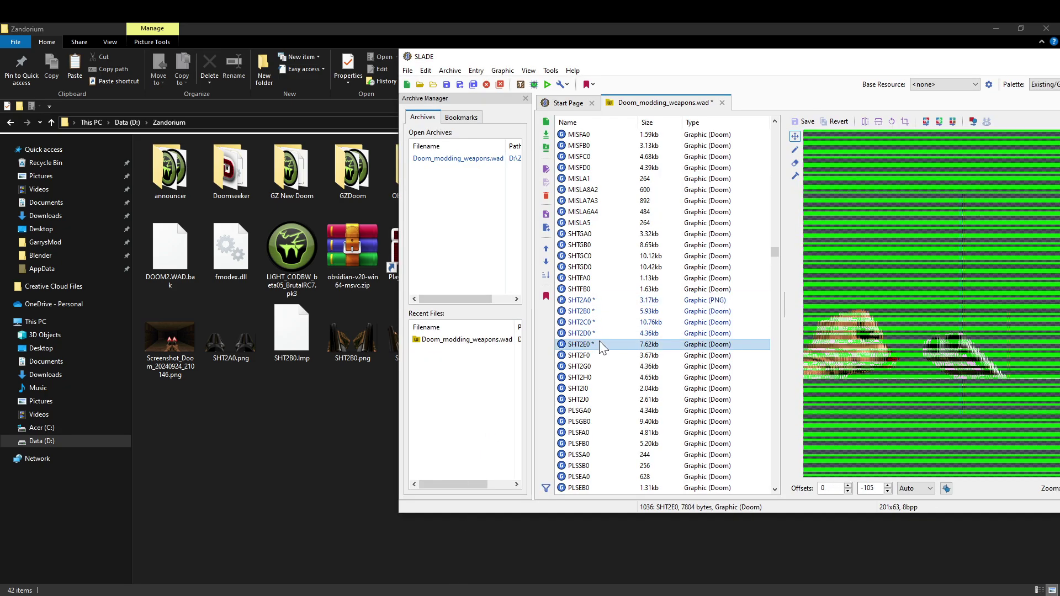
left_click(600, 301)
left_click(599, 312)
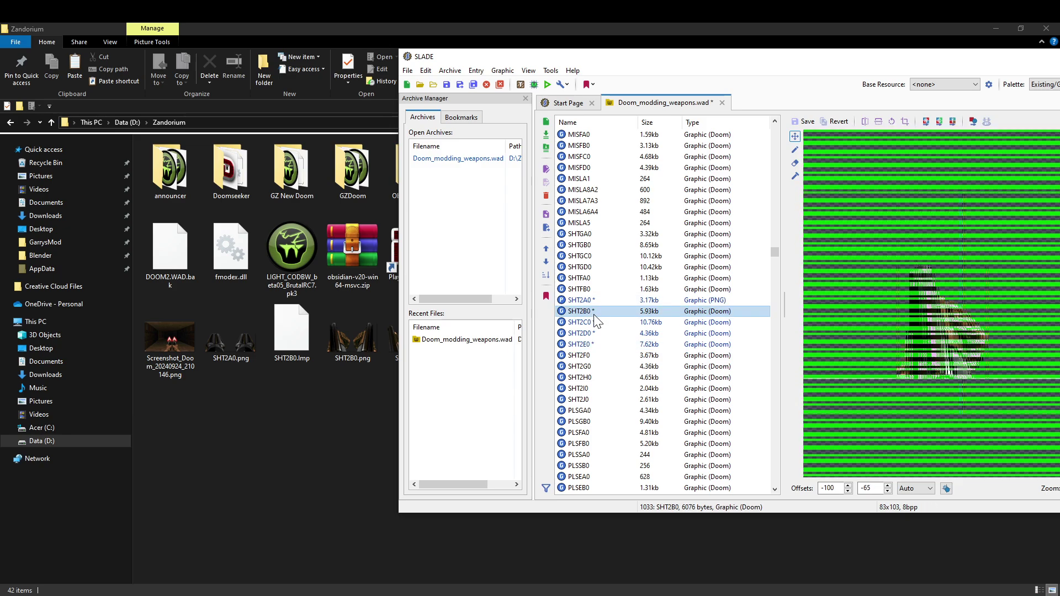
right_click(594, 315)
left_click(624, 386)
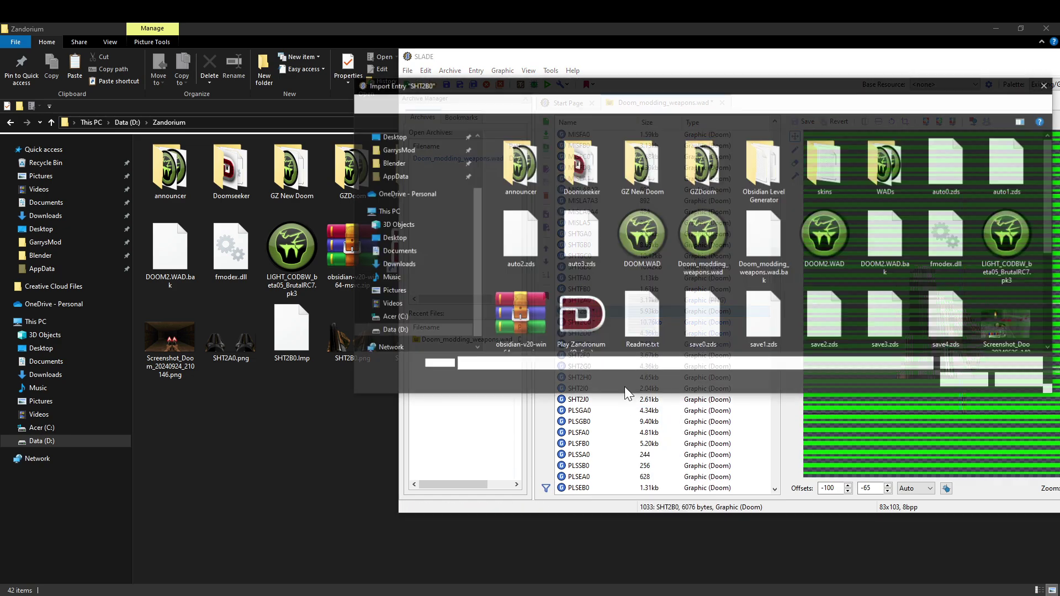
scroll(702, 294, "down", 3)
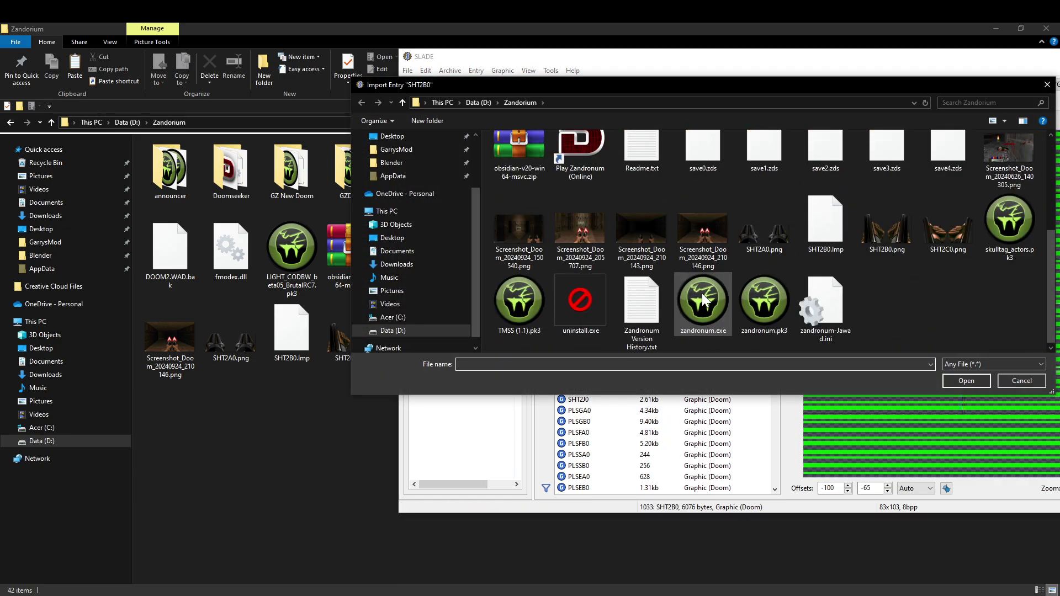
double_click(895, 237)
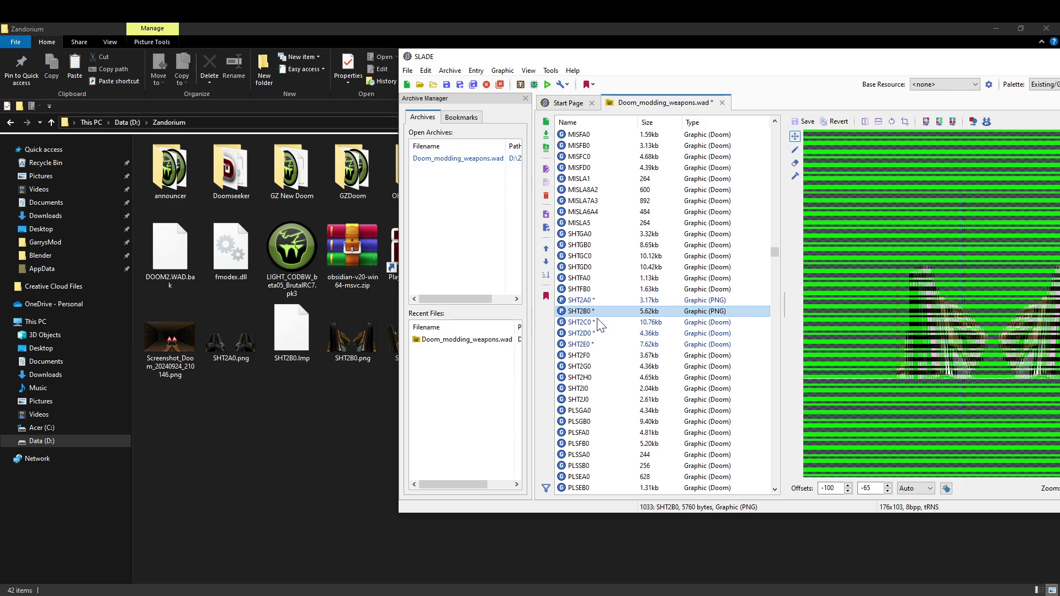
Import SHT2C0.png from the Zandorium folder into the SHT2C0 entry
left_click(597, 322)
right_click(597, 323)
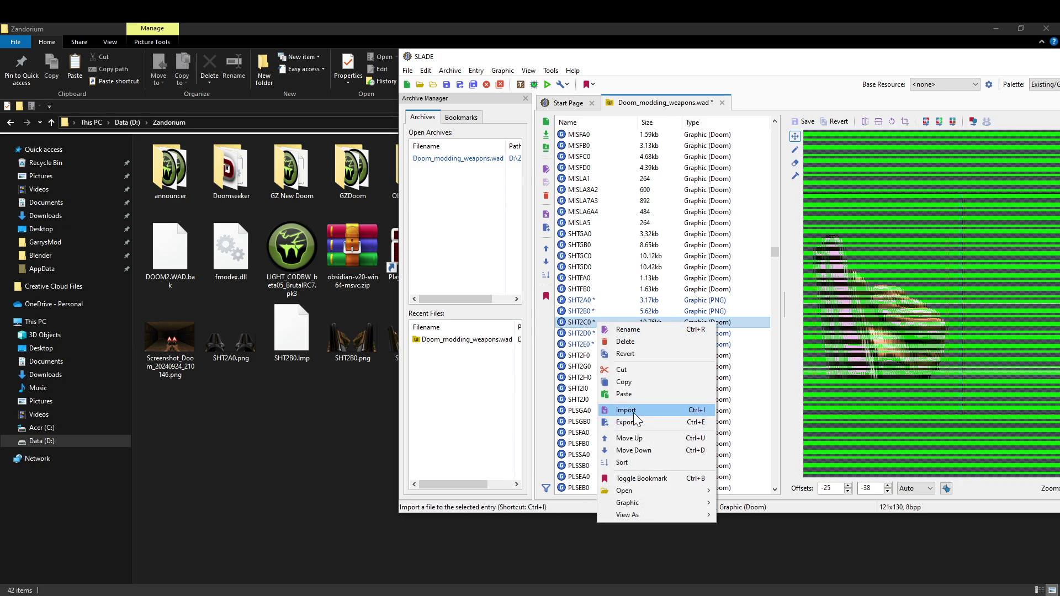
left_click(627, 411)
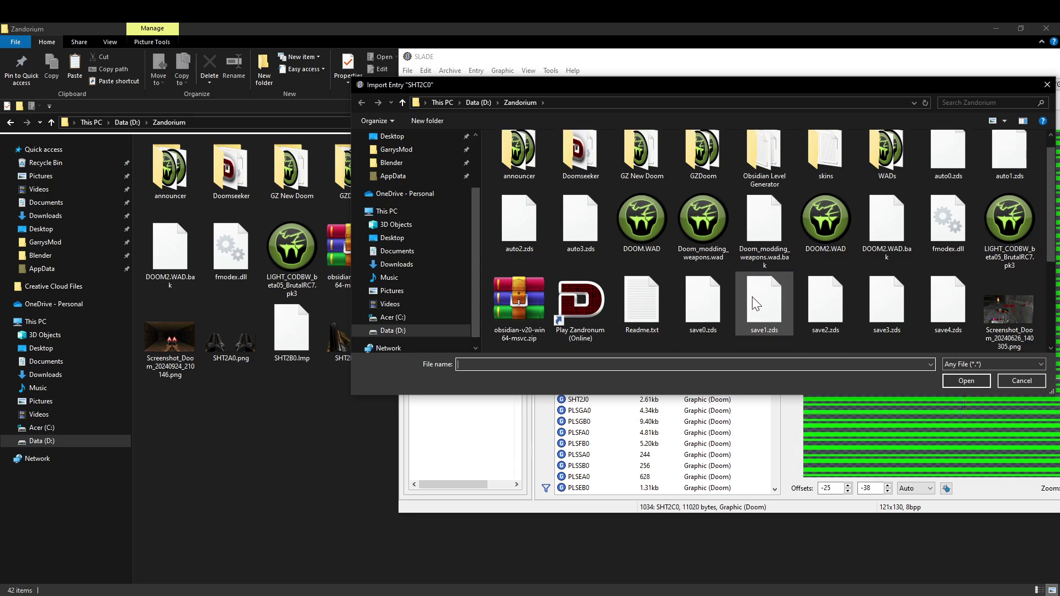
scroll(752, 301, "down", 3)
double_click(959, 237)
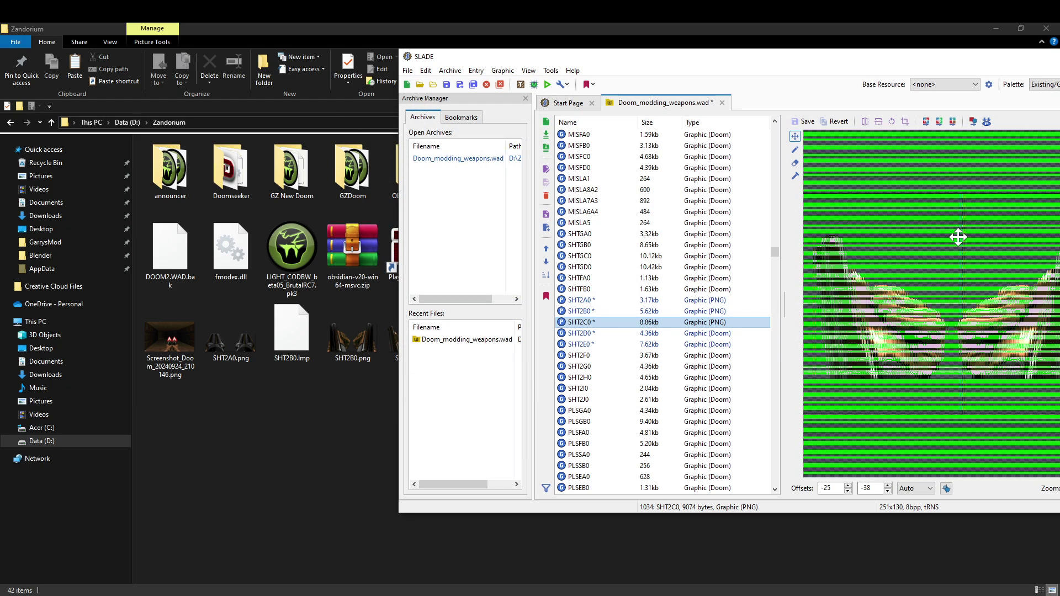
Select the SHT2D0 entry and copy SHT2D0.png from the desktop into the Zandorium folder
left_click(616, 334)
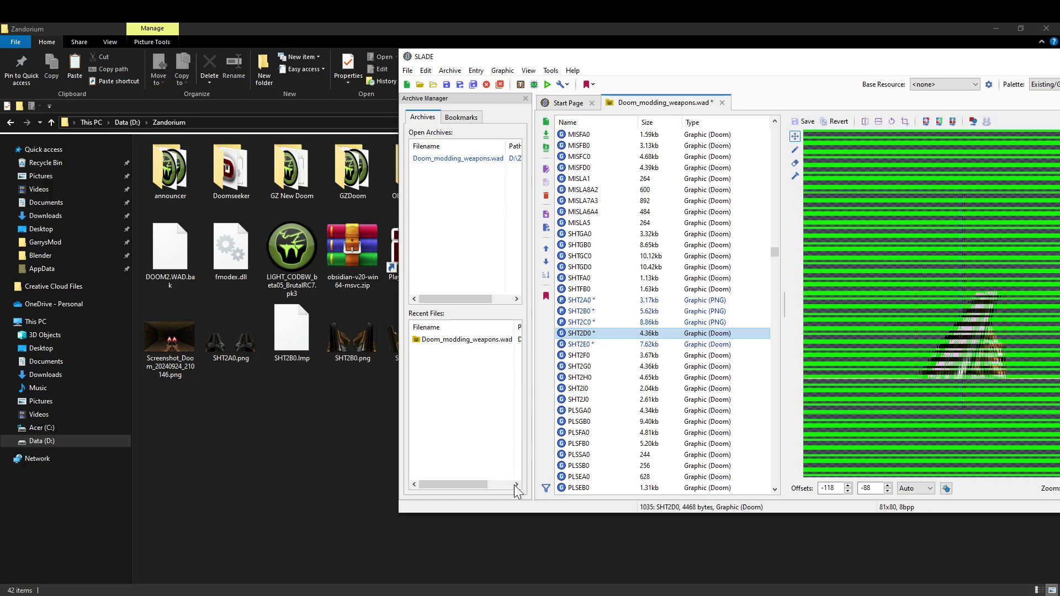
left_click(497, 568)
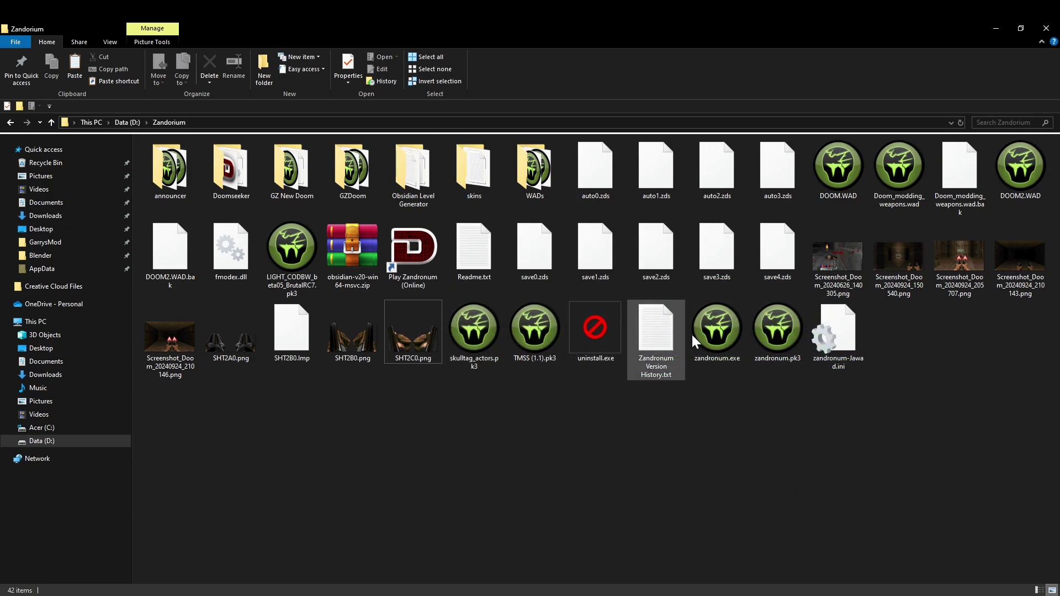
left_click(995, 29)
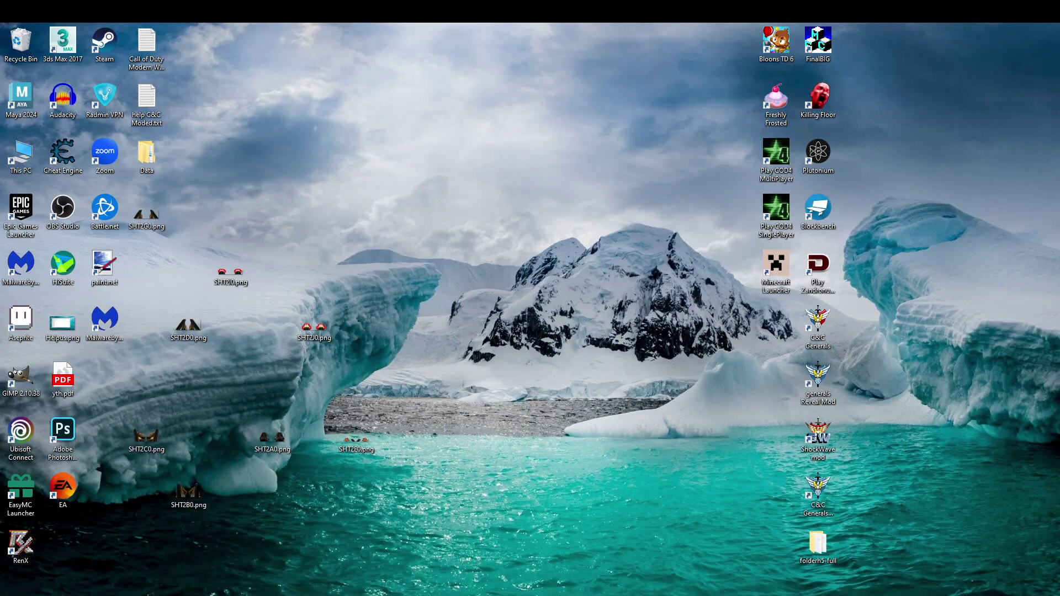
key("alt+Tab")
key("alt+Tab")
key("alt+Tab")
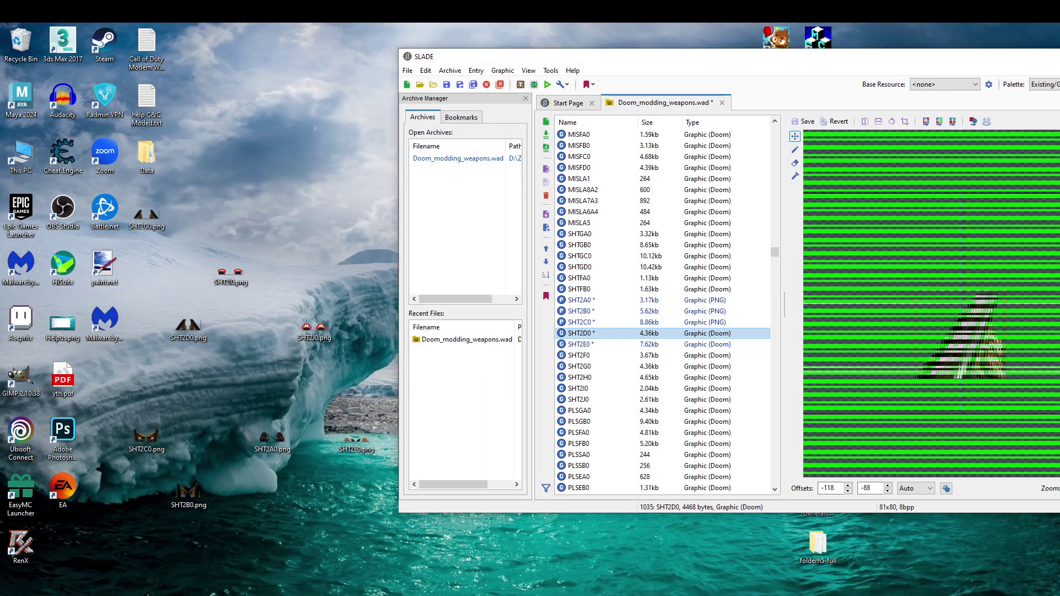
key("super+d")
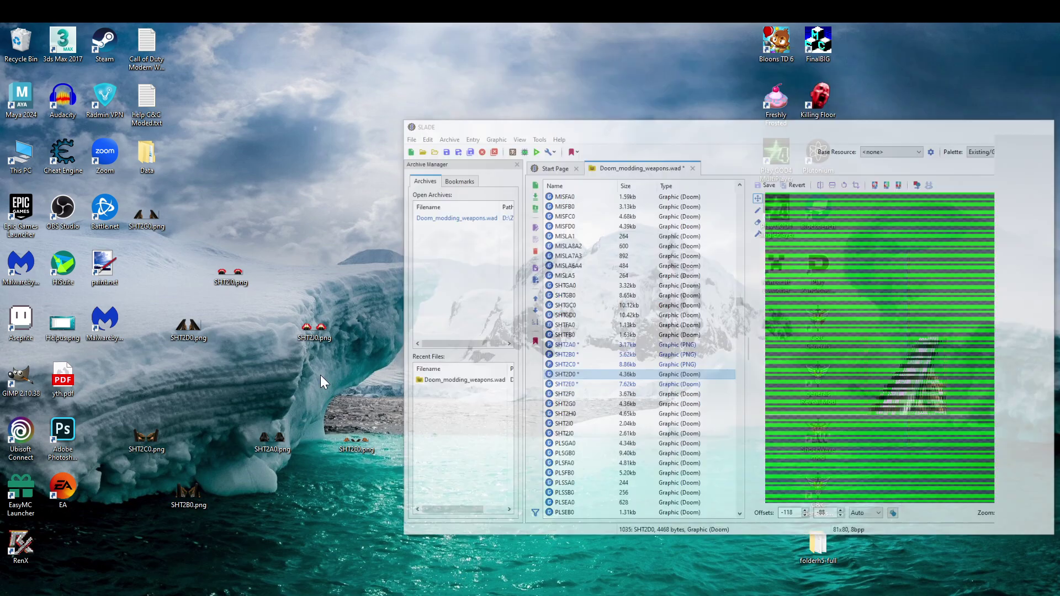
left_click_drag(235, 314, 191, 354)
key("ctrl+c")
key("alt+Tab")
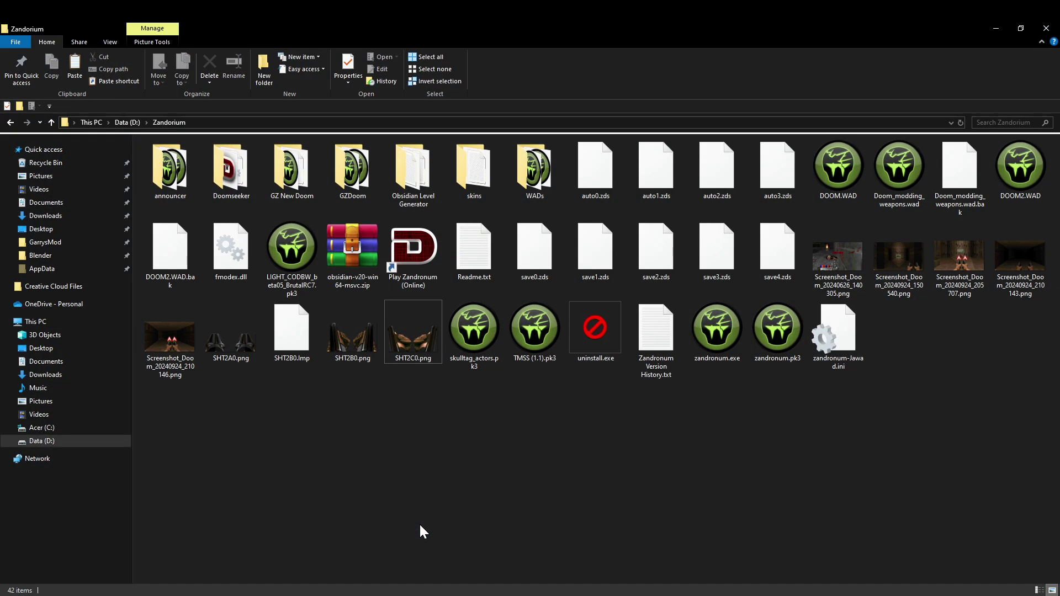
key("ctrl+v")
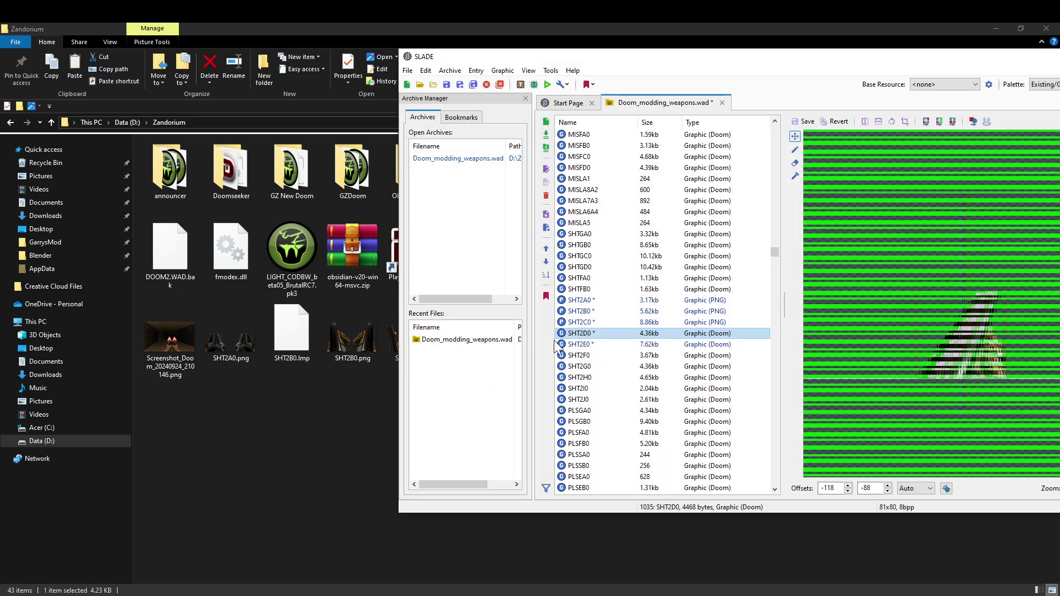
Import SHT2D0.png from the Zandorium folder into the SHT2D0 entry in SLADE
right_click(576, 332)
left_click(607, 418)
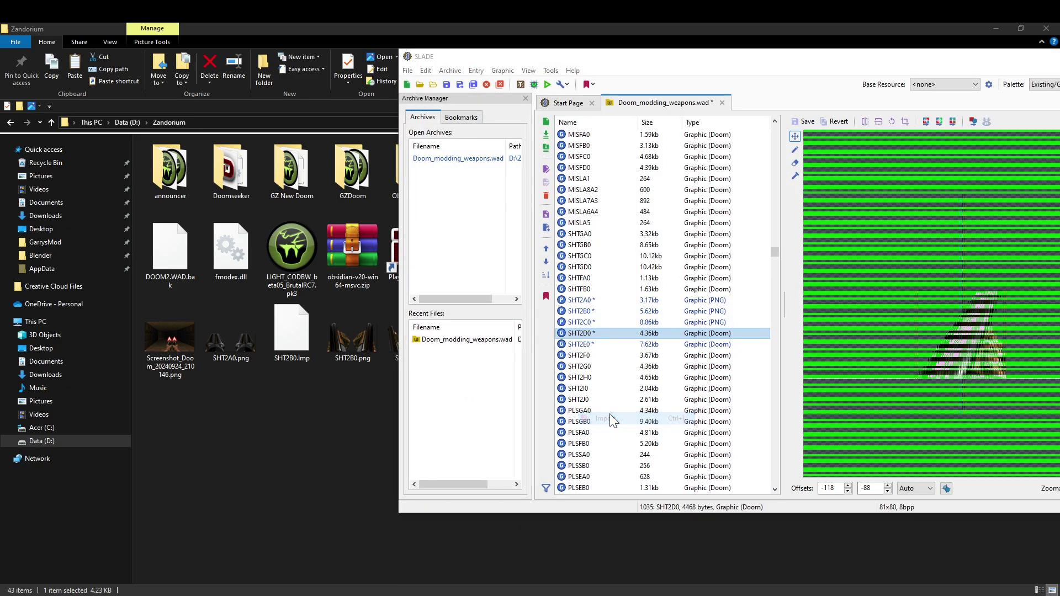
scroll(641, 320, "down", 3)
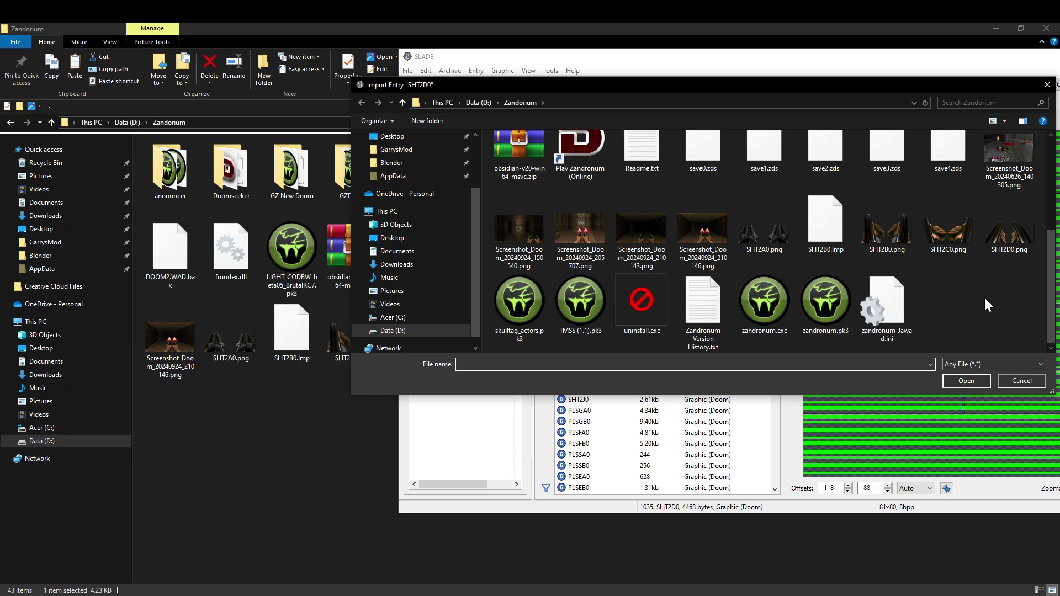
double_click(996, 244)
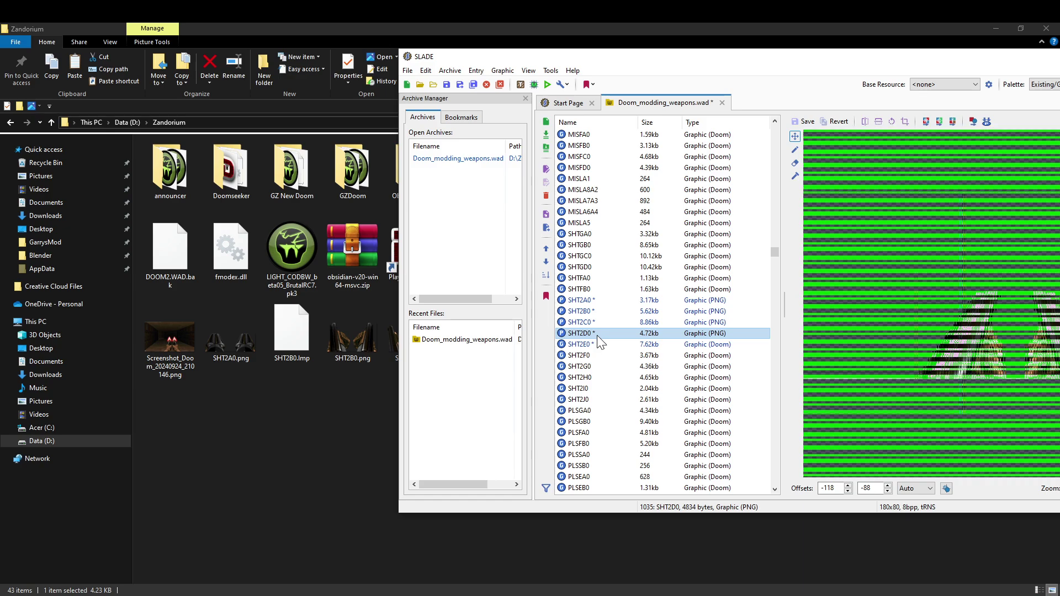
Select the SHT2E0 entry and copy SHT2E0.png from the desktop into the Zandorium folder
left_click(588, 345)
left_click(473, 595)
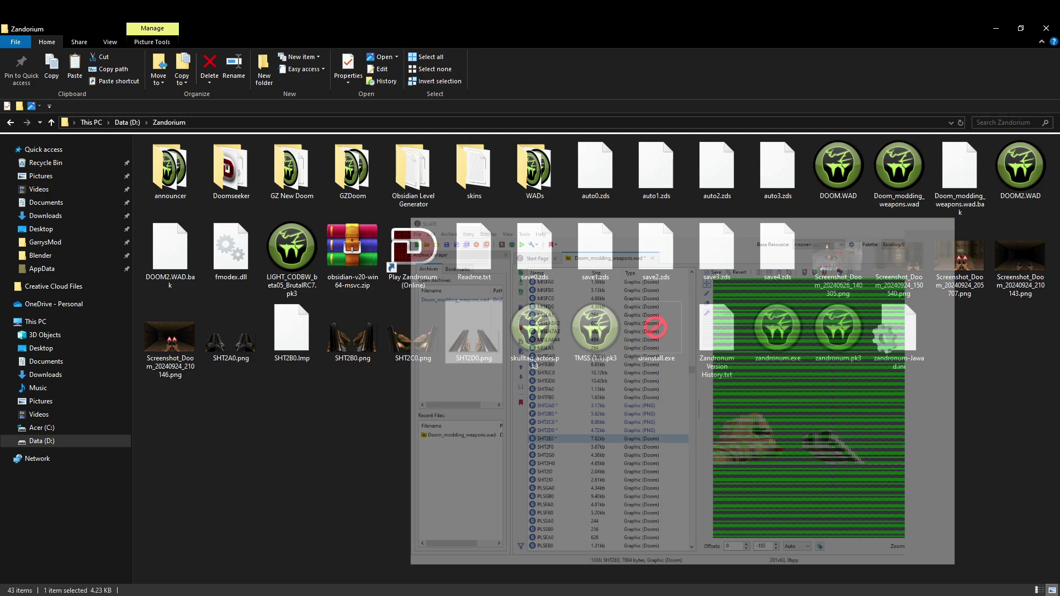
left_click(448, 595)
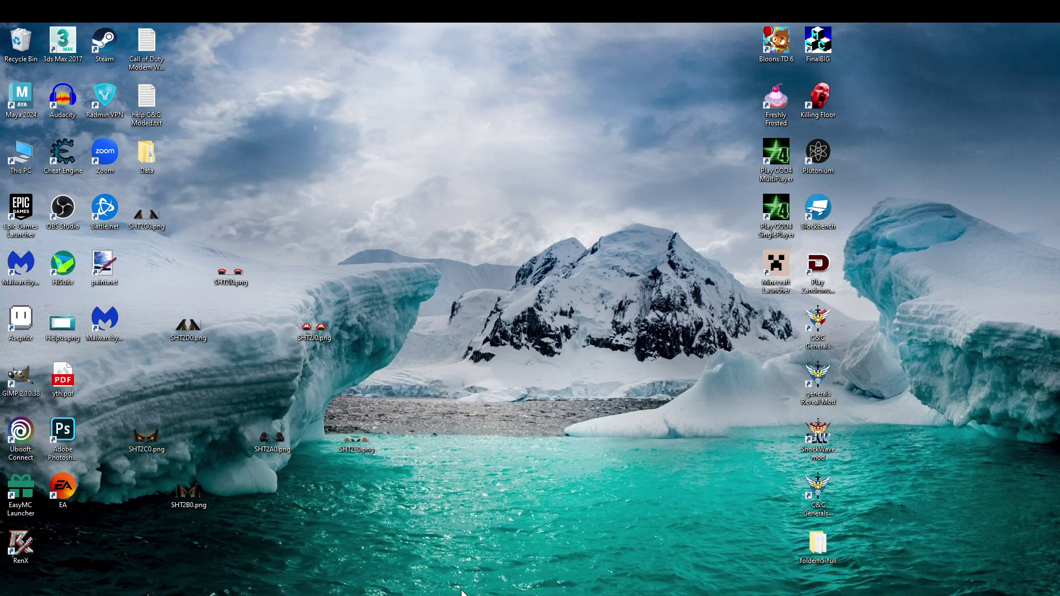
left_click_drag(387, 392, 349, 476)
left_click(393, 551)
left_click(437, 595)
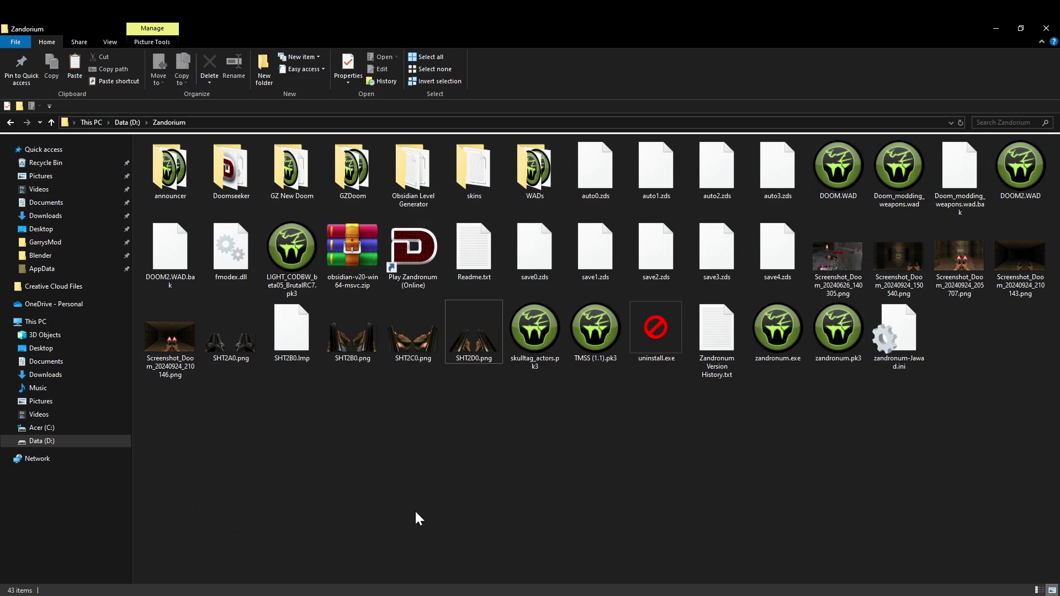
key("ctrl+v")
Switch back to SLADE and import SHT2E0.png from the Zandorium folder into the SHT2E0 entry
key("alt+Tab")
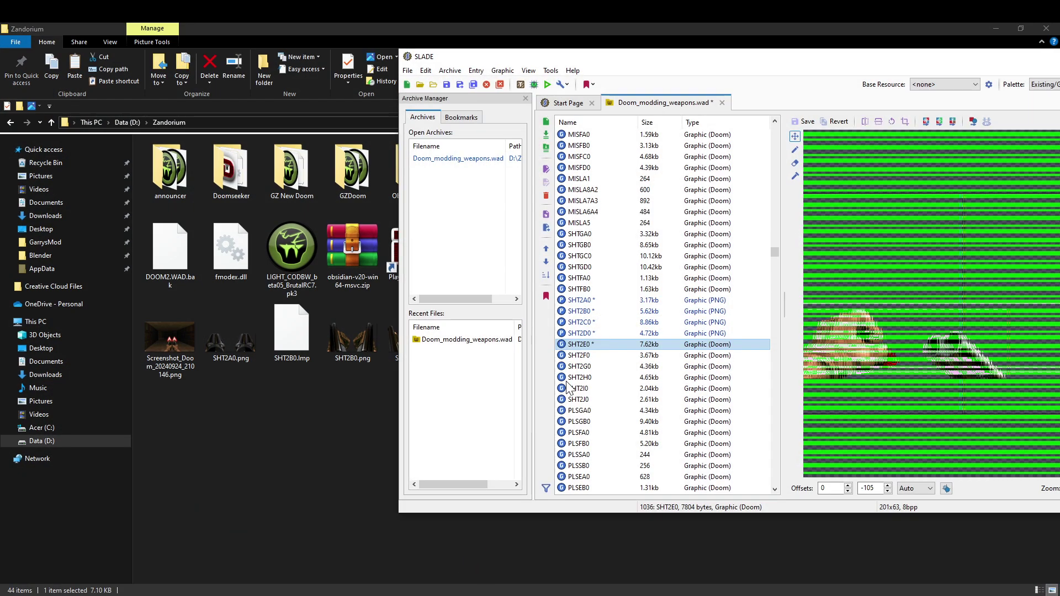
right_click(594, 344)
left_click(621, 433)
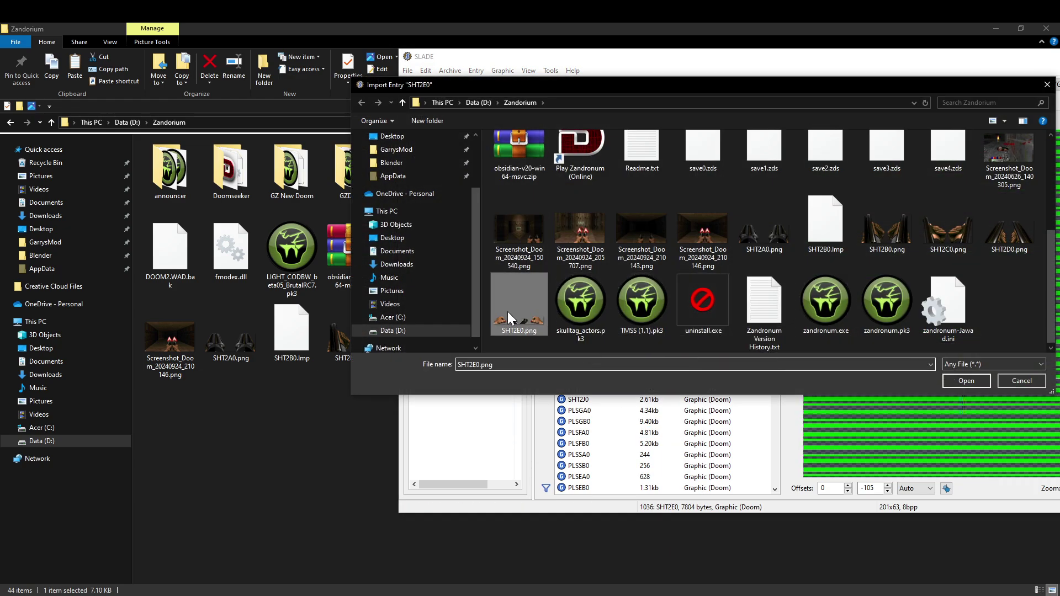
double_click(508, 311)
Select the SHT2F0 entry and check the desktop sprites for a PNG that suits it
left_click(588, 356)
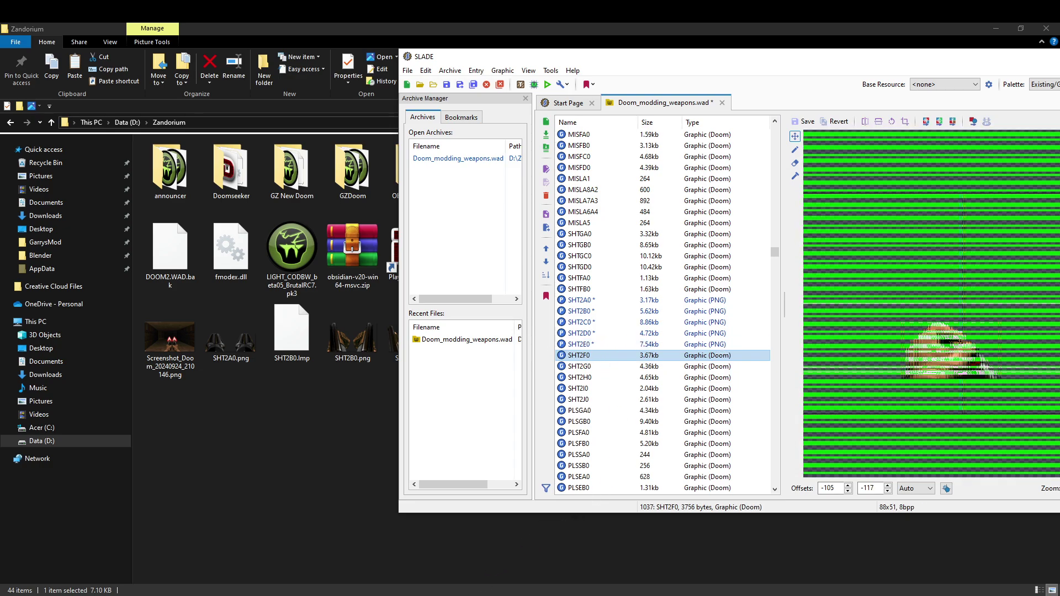
left_click(384, 595)
left_click(376, 595)
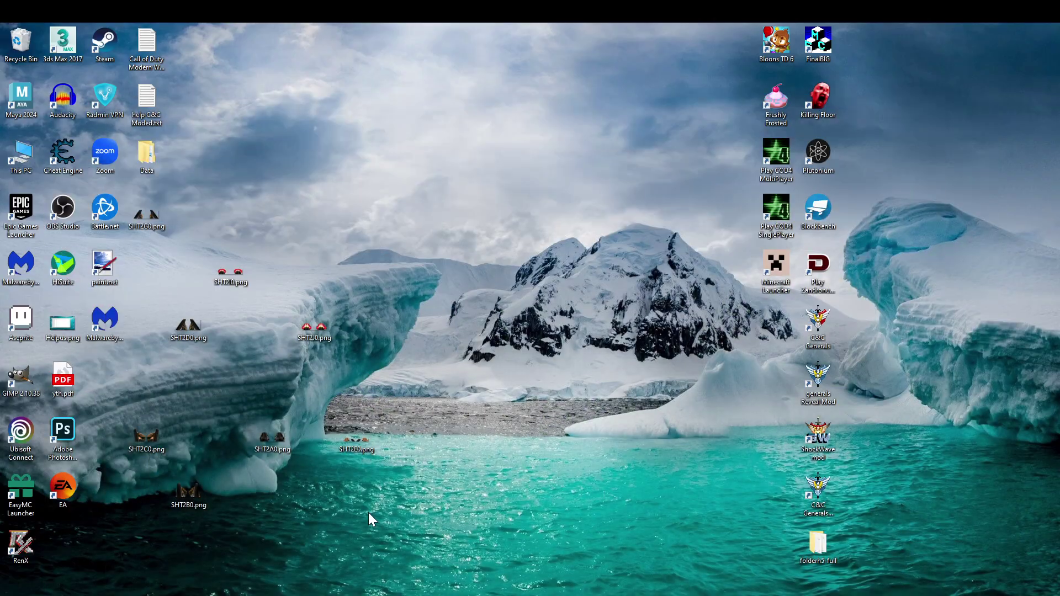
left_click(384, 595)
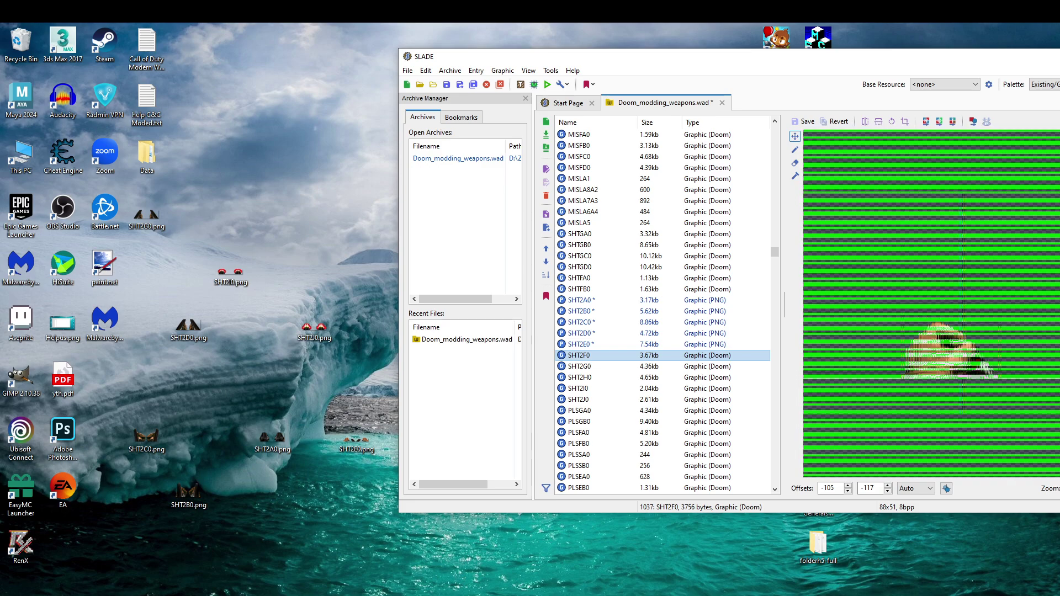
left_click(492, 595)
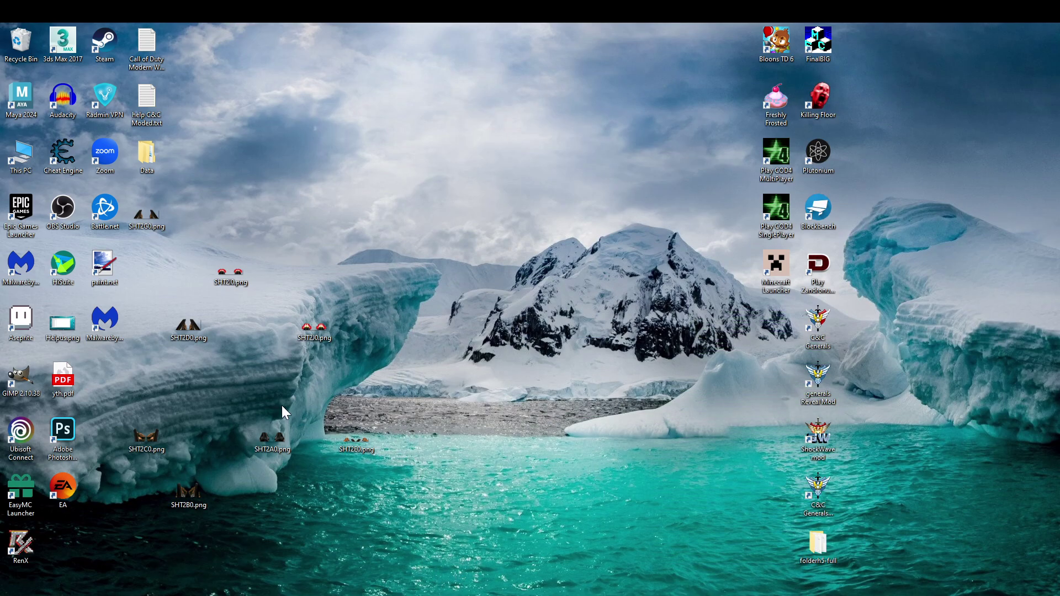
left_click_drag(158, 239, 161, 209)
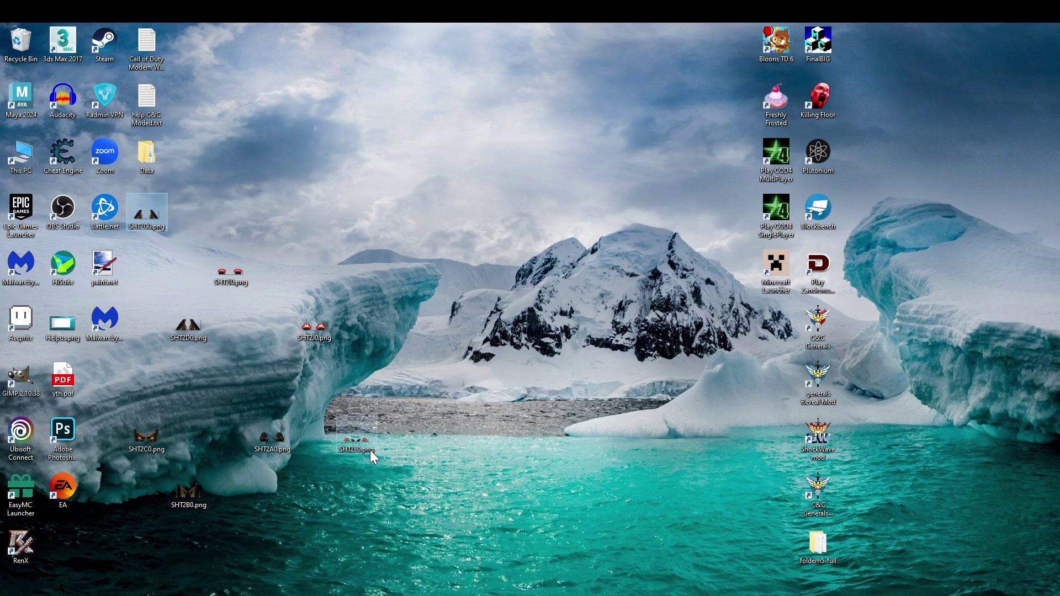
Copy SHT2D0.png from the desktop into the Zandorium folder again, replacing the file in the destination, and return to SLADE
left_click(201, 333)
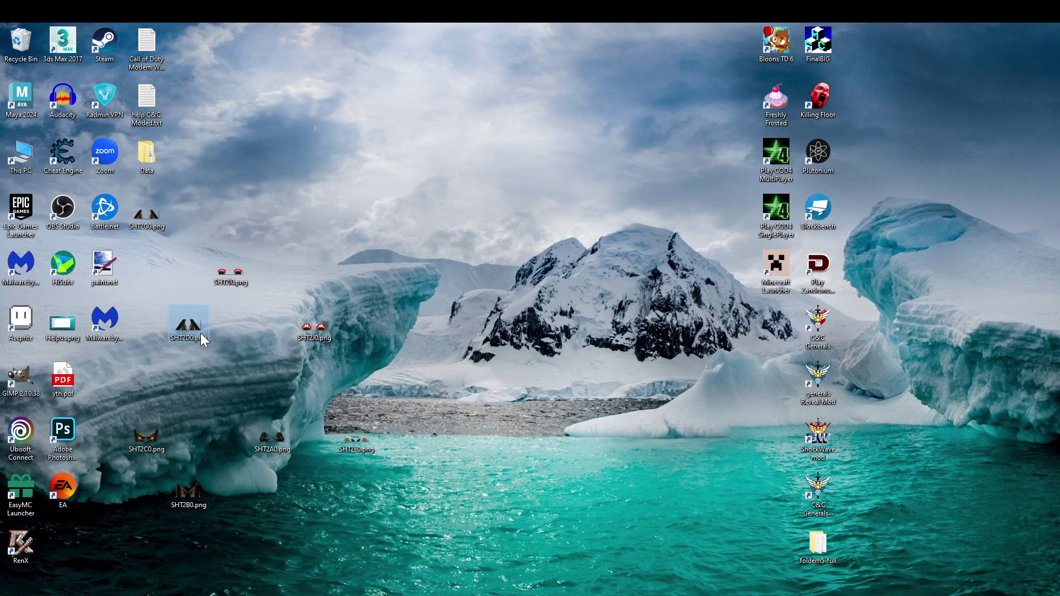
double_click(201, 333)
key("alt+F4")
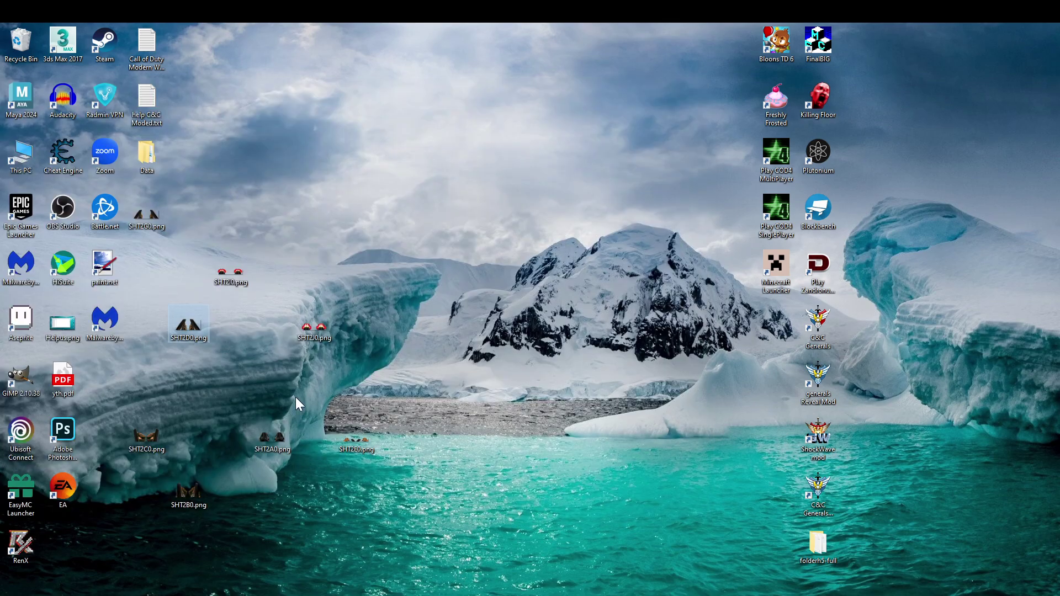
left_click(387, 595)
left_click(464, 551)
key("ctrl+v")
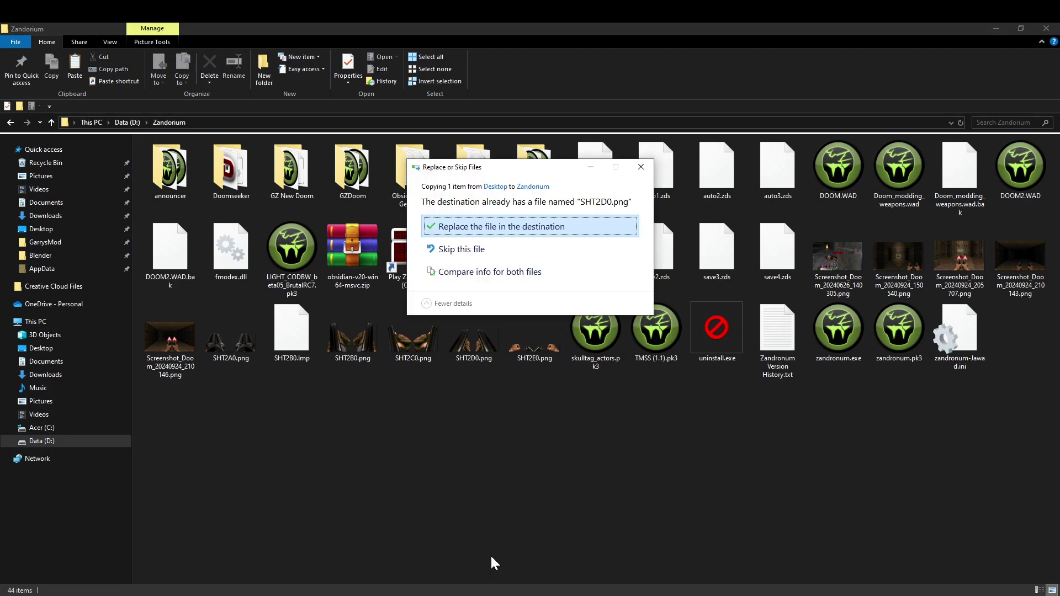
key("Return")
left_click(314, 595)
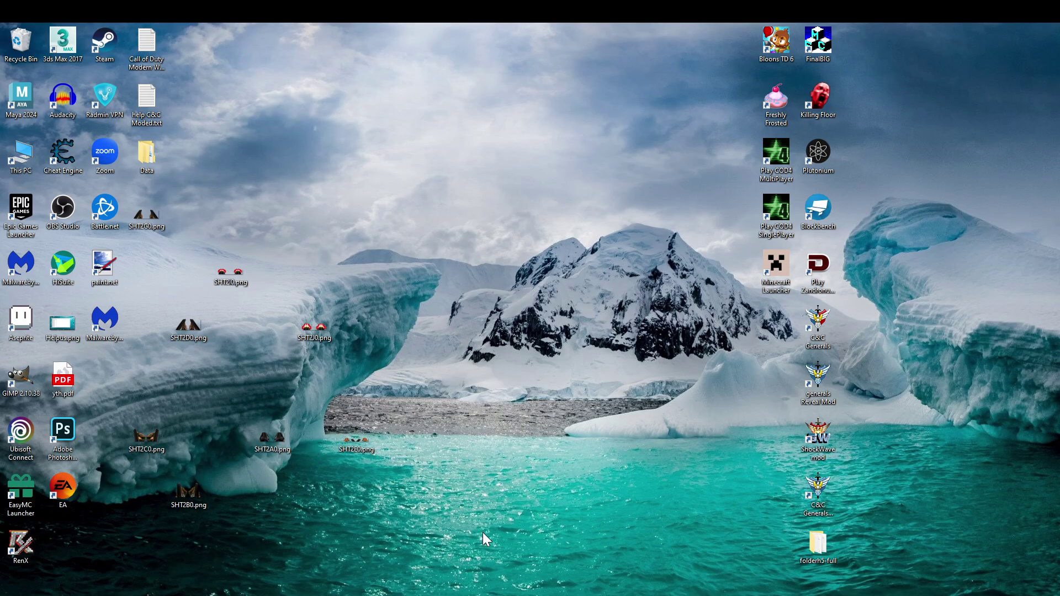
key("alt+Tab")
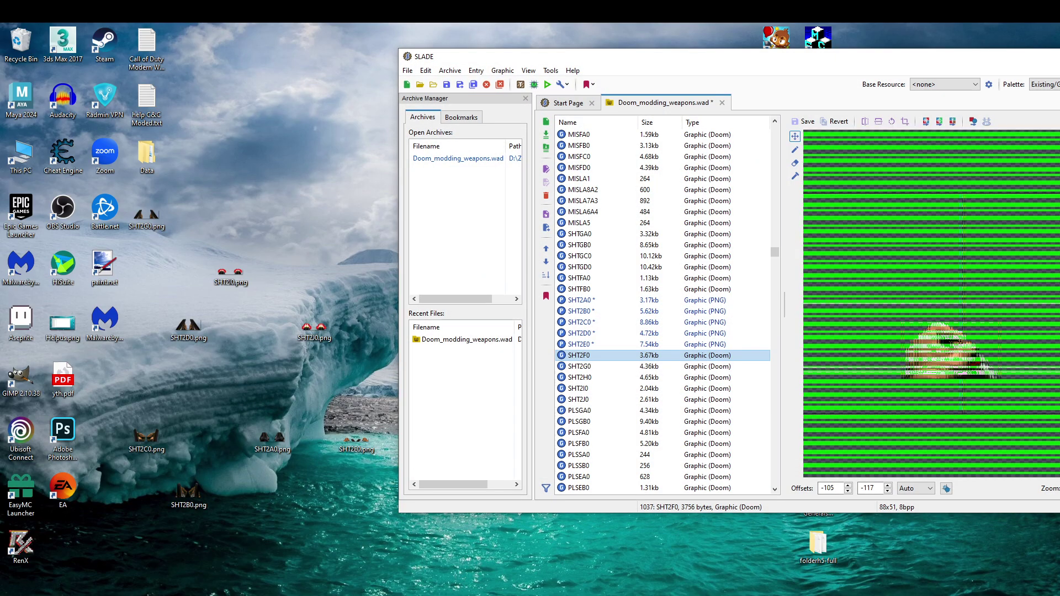
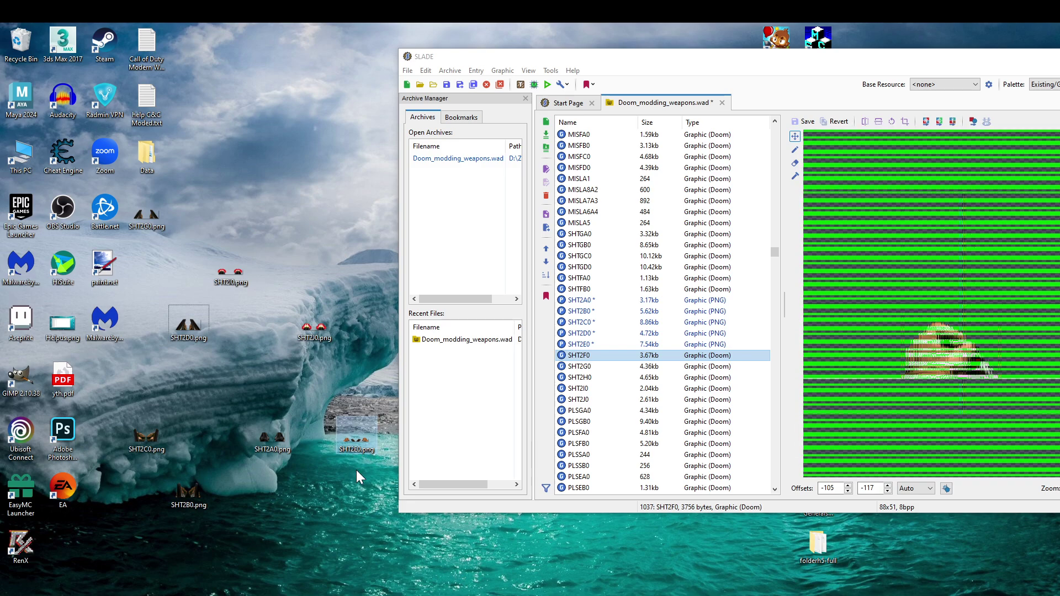
Export the SHT2F0 entry as SHT2F0.png into the Zandorium folder
right_click(598, 357)
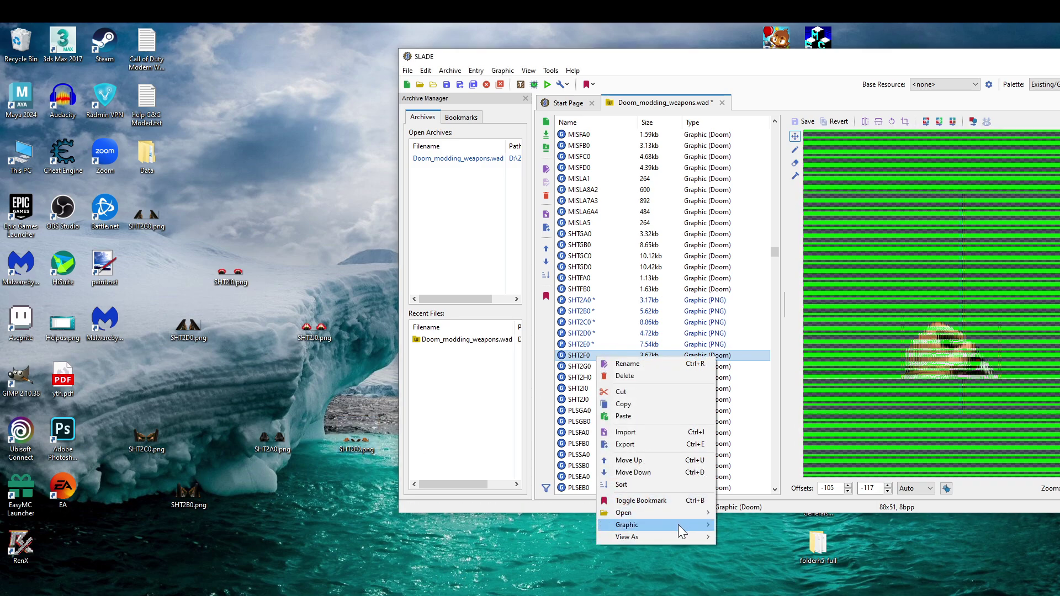
mouse_move(683, 524)
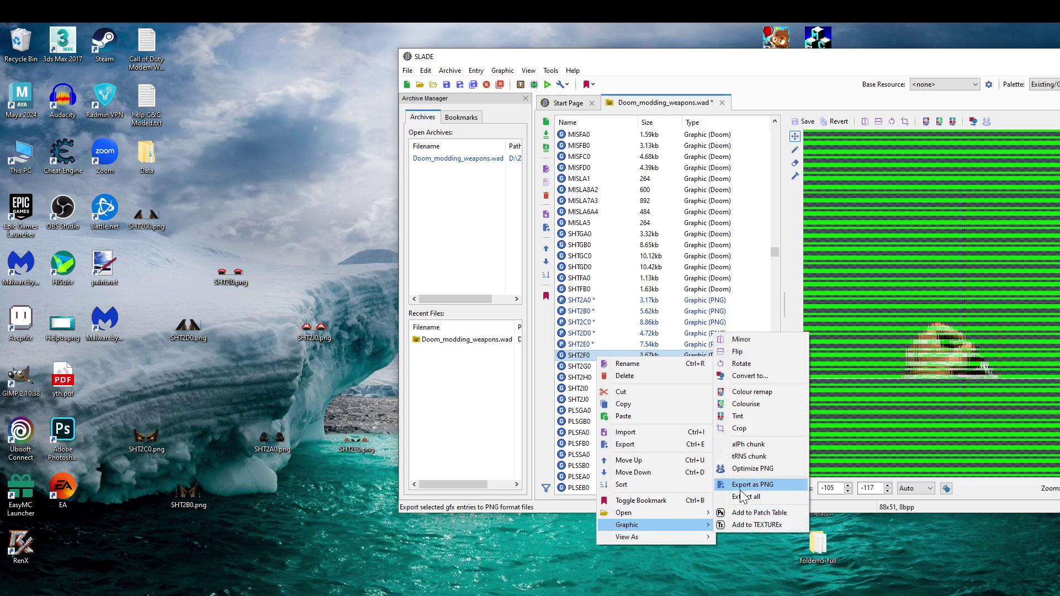
left_click(740, 487)
key("Return")
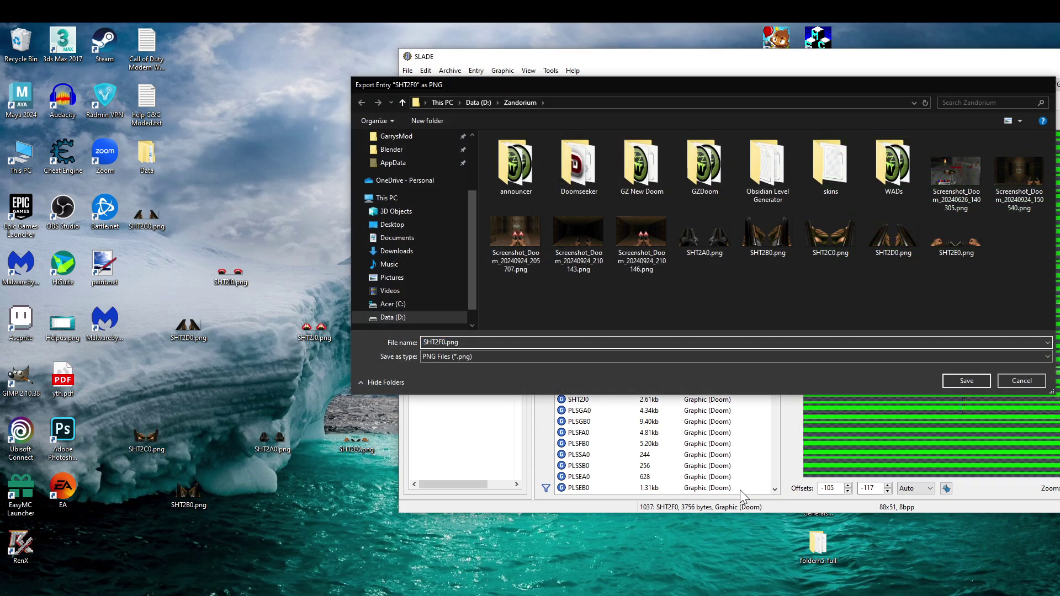
Copy SHT2F0.png from the Zandorium folder to the desktop
left_click(387, 595)
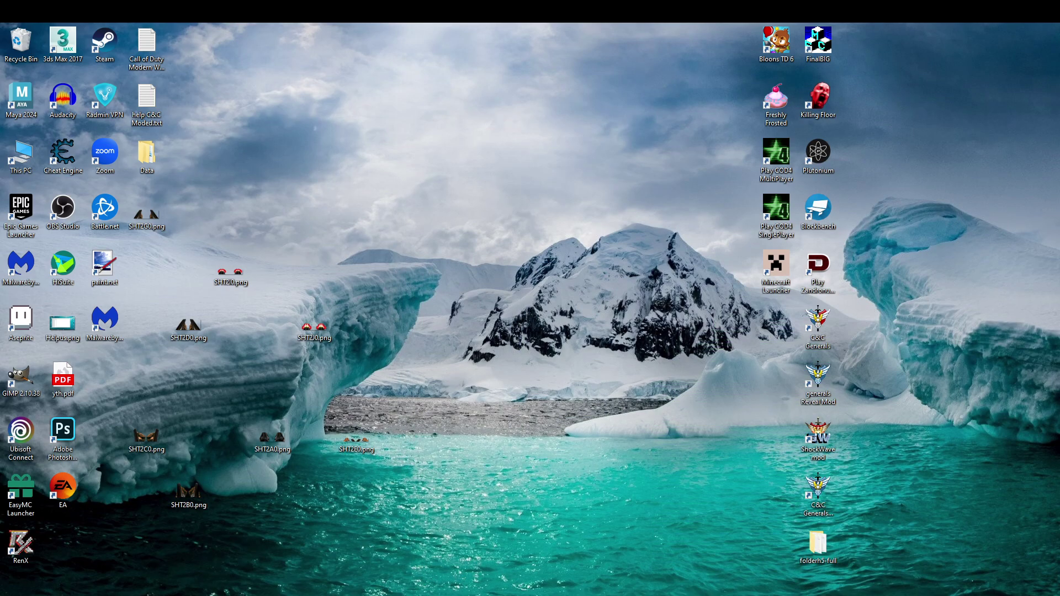
left_click(365, 595)
left_click(585, 347)
key("ctrl+c")
left_click(386, 595)
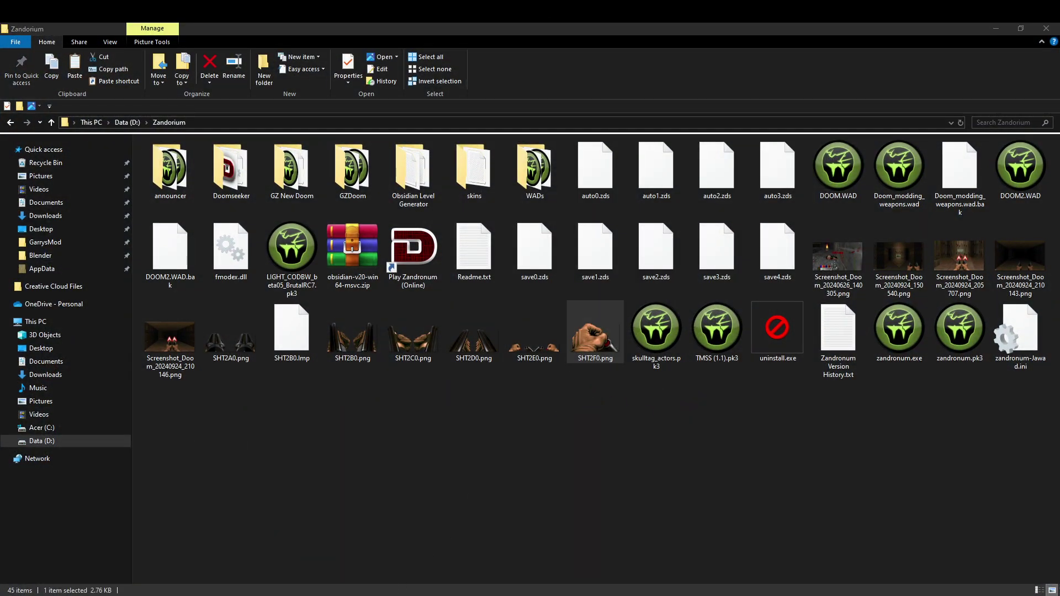
left_click(426, 528)
key("ctrl+v")
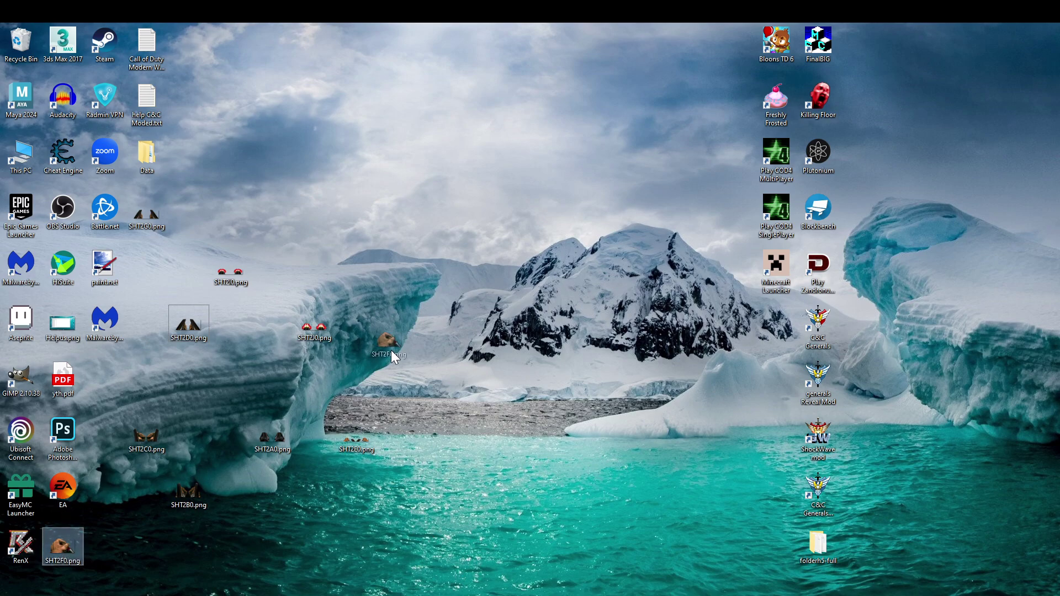
Place SHT2F0.png beside the other sprites on the desktop and open it in paint.net
left_click_drag(391, 351, 387, 352)
right_click(395, 352)
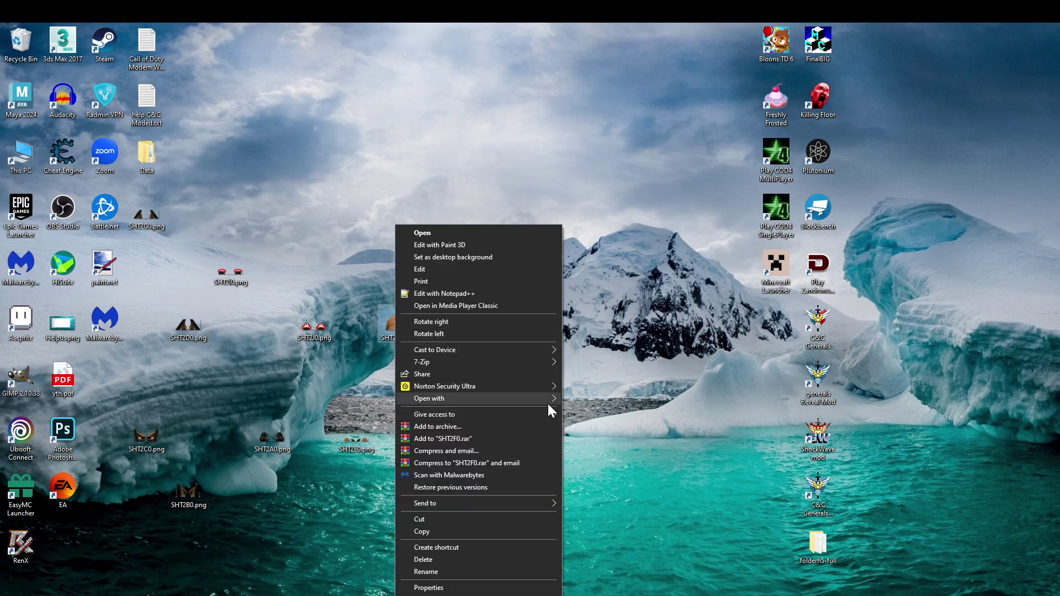
mouse_move(548, 403)
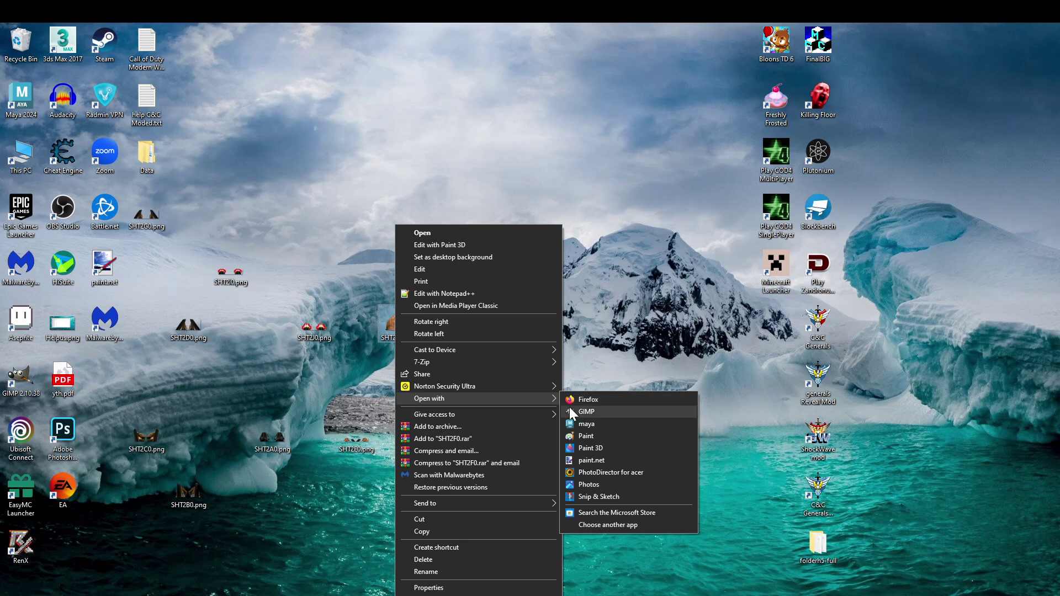
left_click(601, 462)
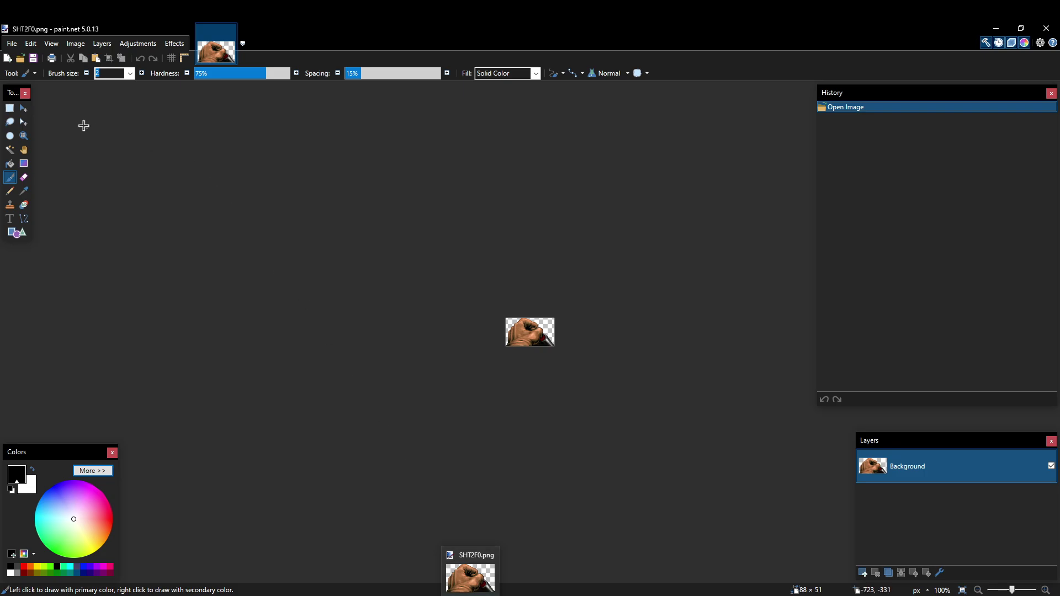
left_click(12, 43)
left_click(25, 57)
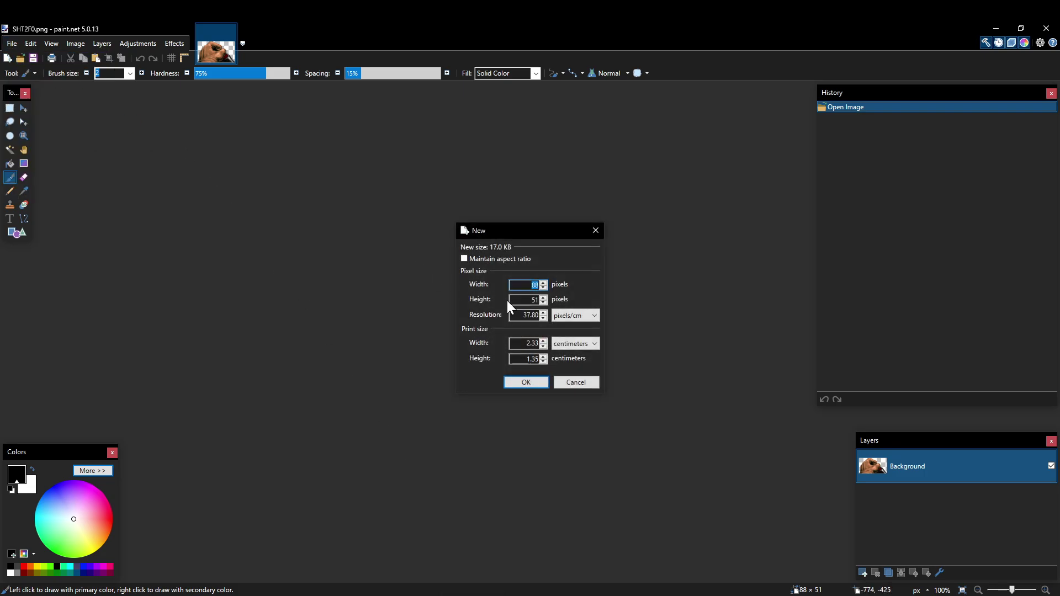
type("188")
key("Return")
Copy the entire hand sprite from the SHT2F0.png image
left_click(215, 51)
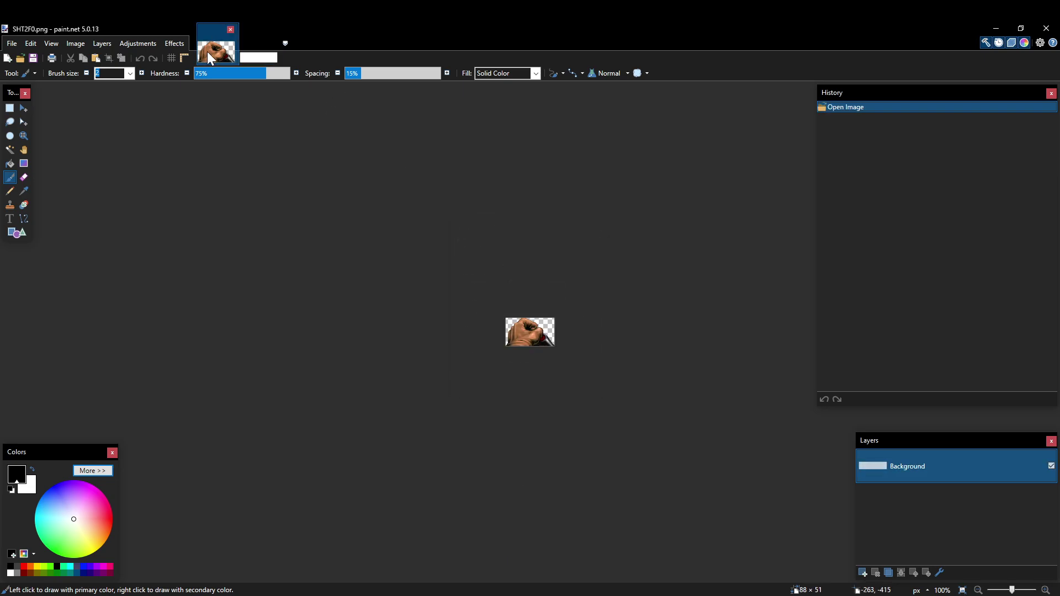
key("ctrl+c")
left_click(259, 41)
key("ctrl+v")
scroll(607, 331, "up", 3, "ctrl")
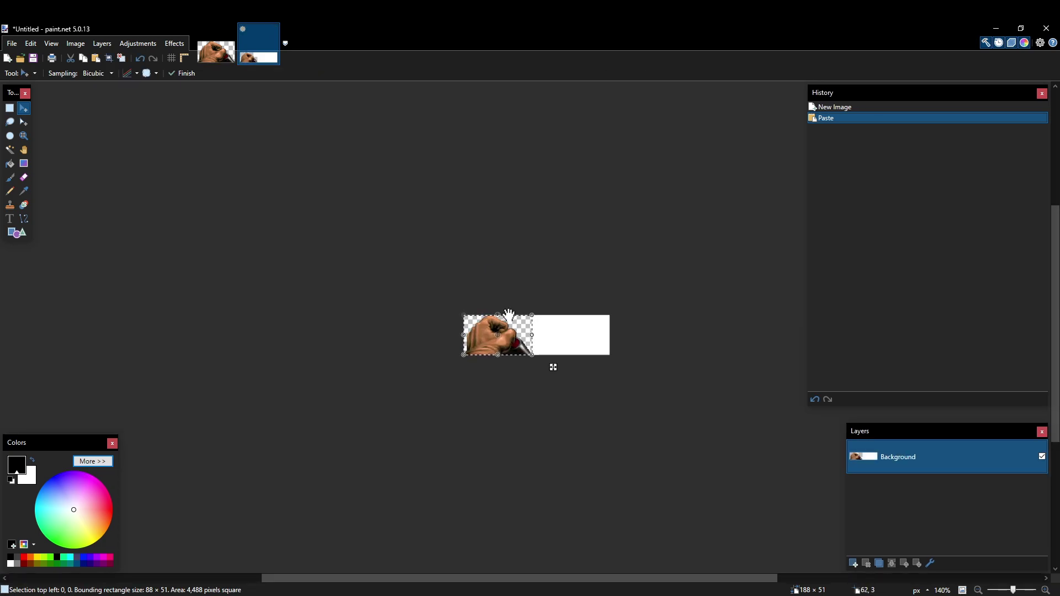
key("ctrl+z")
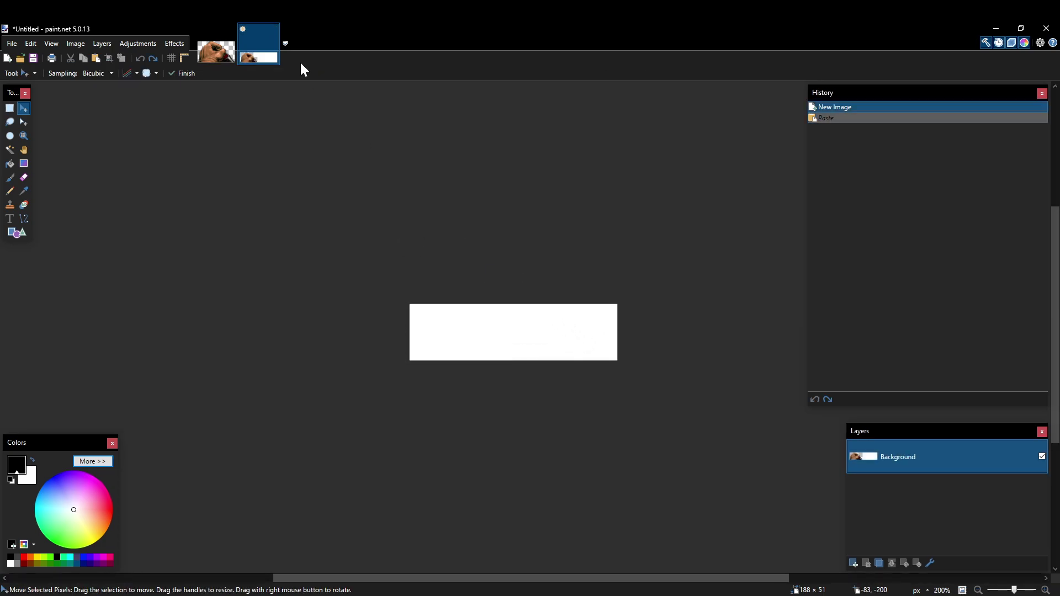
key("ctrl+w")
left_click(461, 359)
Create a new image 198 pixels wide and paste the copied hand sprite into it
left_click(12, 44)
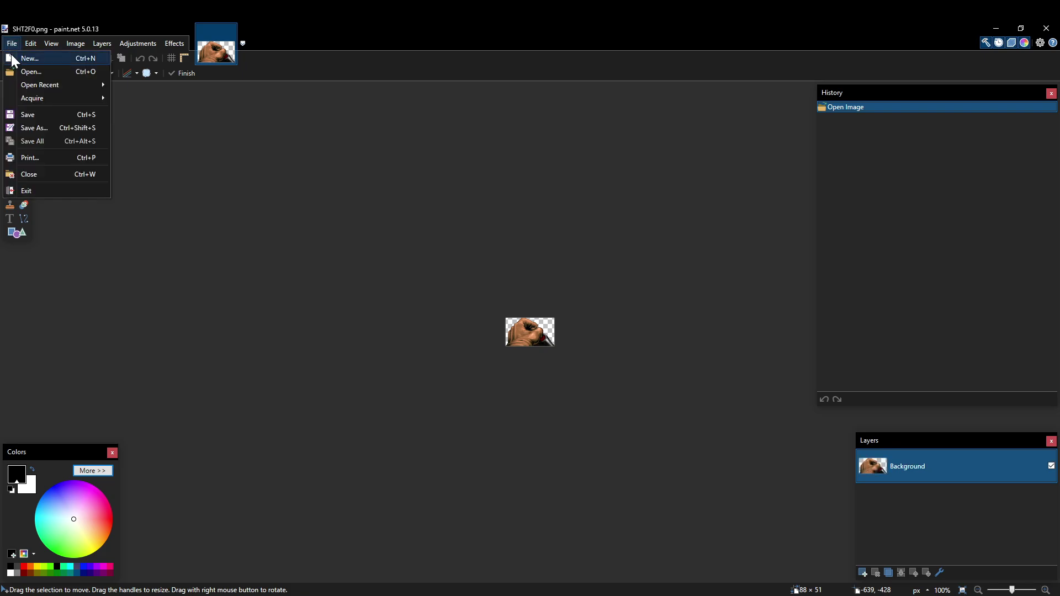
left_click(25, 60)
type("198")
key("Return")
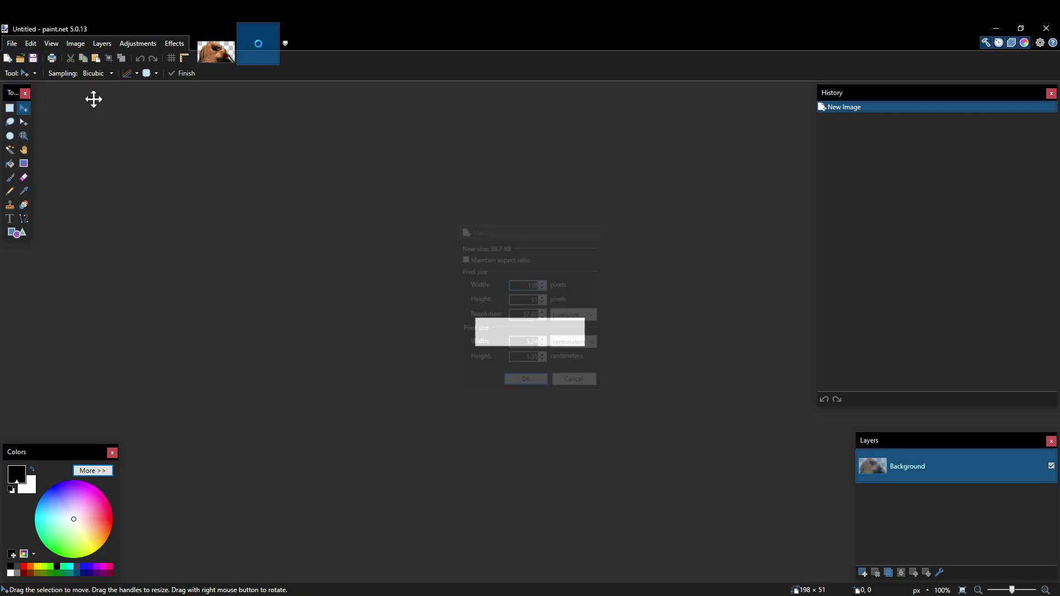
key("ctrl+v")
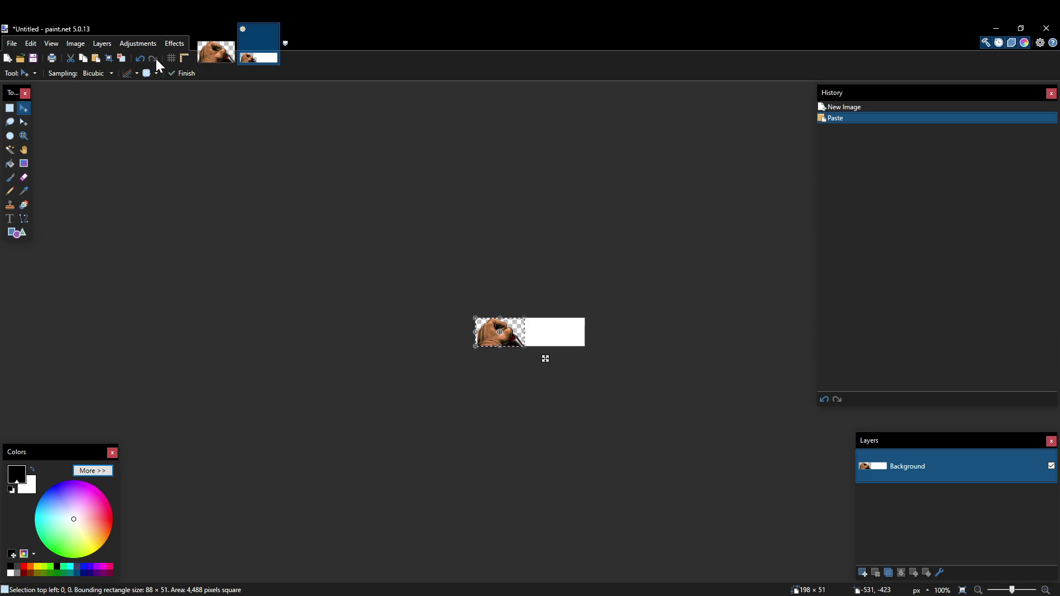
Flip the whole image horizontally and paste the hand sprite again to form a mirrored pair
left_click(76, 43)
left_click(96, 105)
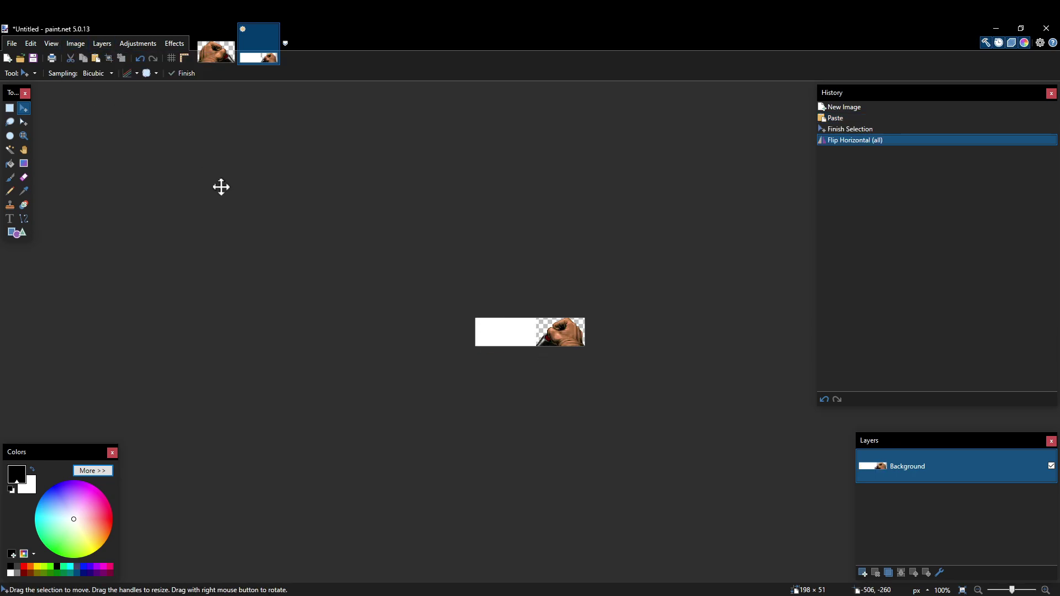
key("ctrl+v")
scroll(519, 348, "up", 2, "ctrl")
scroll(525, 340, "up", 3, "ctrl")
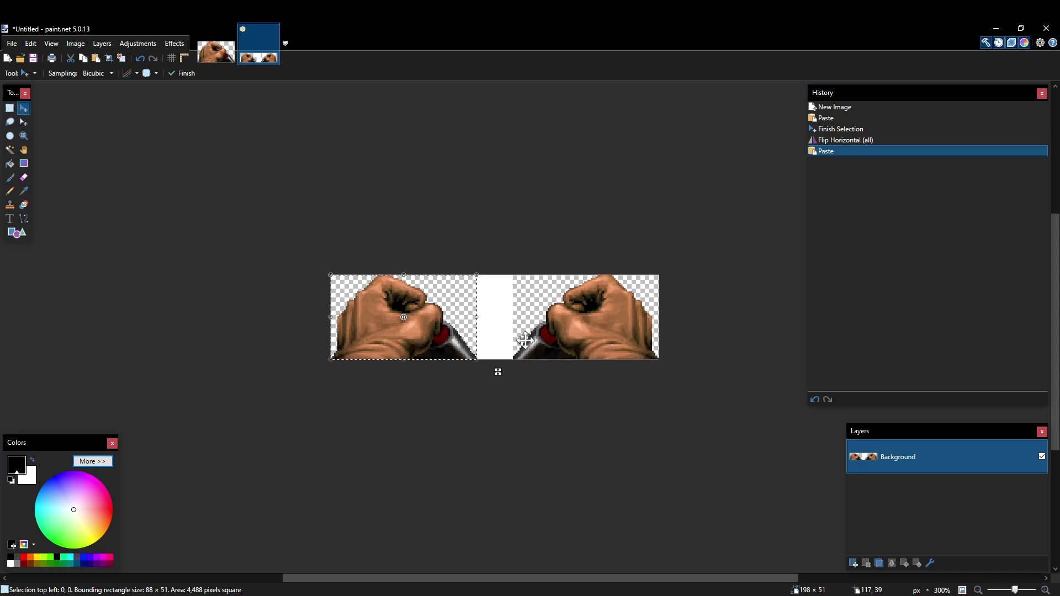
Select the white strip between the two hands with a rectangular selection and erase it to transparency
left_click(9, 108)
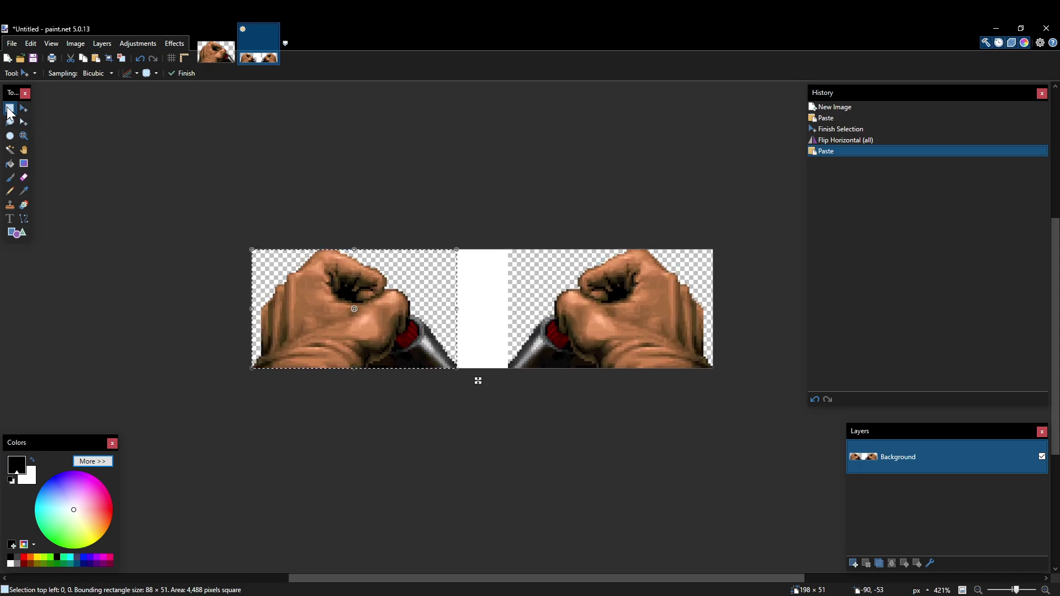
left_click(462, 261)
left_click_drag(459, 243, 510, 400)
scroll(482, 313, "up", 2, "ctrl")
key("ctrl+z")
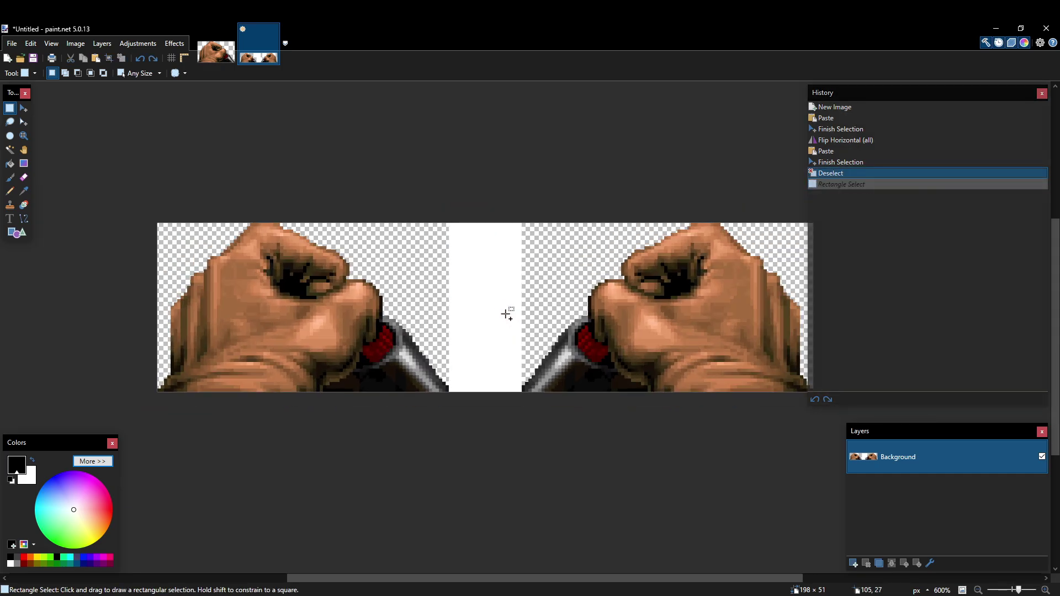
scroll(518, 305, "up", 2, "ctrl")
left_click_drag(533, 178, 454, 440)
key("ctrl+z")
left_click_drag(427, 188, 530, 449)
key("Delete")
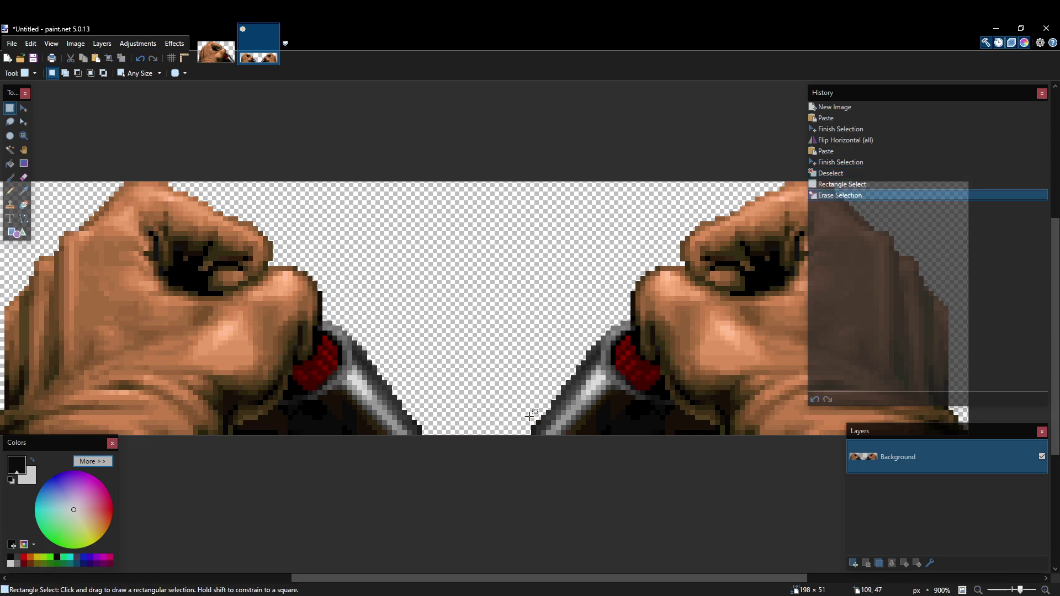
Save the image over SHT2F0.png on the desktop with the default PNG settings and close paint.net
left_click(12, 43)
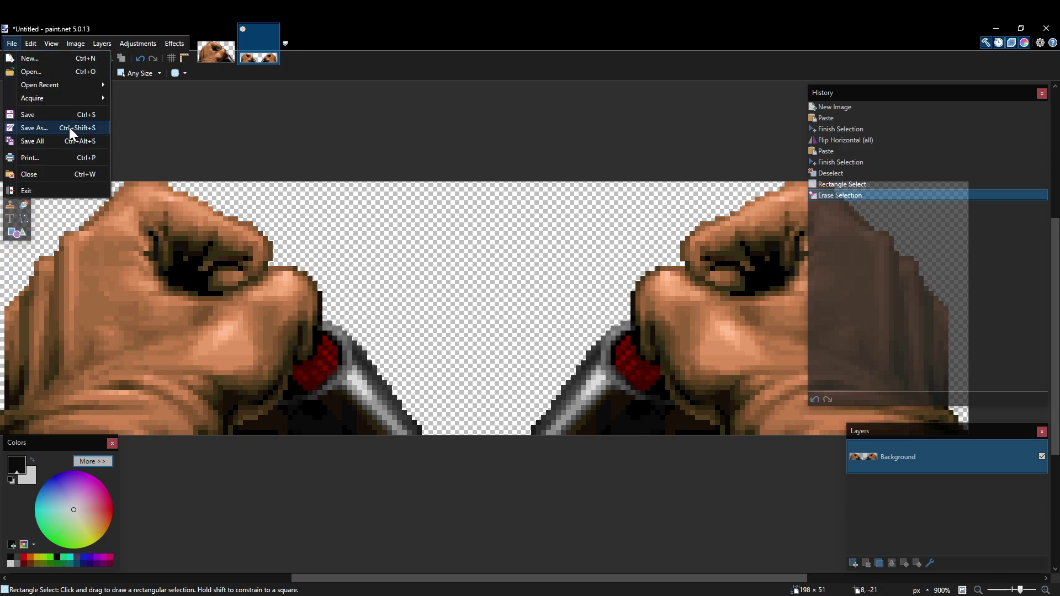
left_click(66, 131)
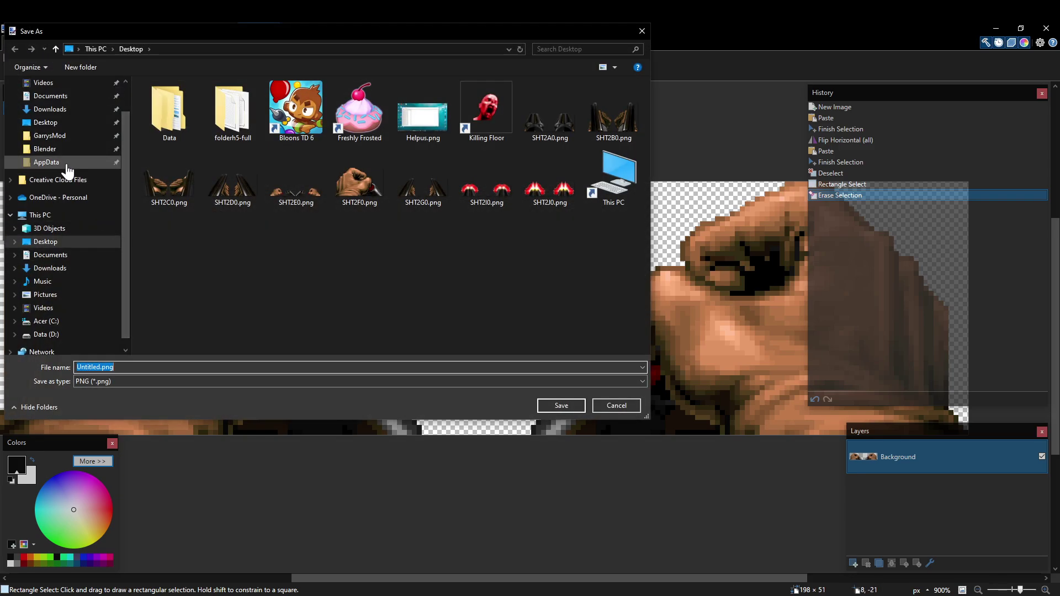
double_click(357, 202)
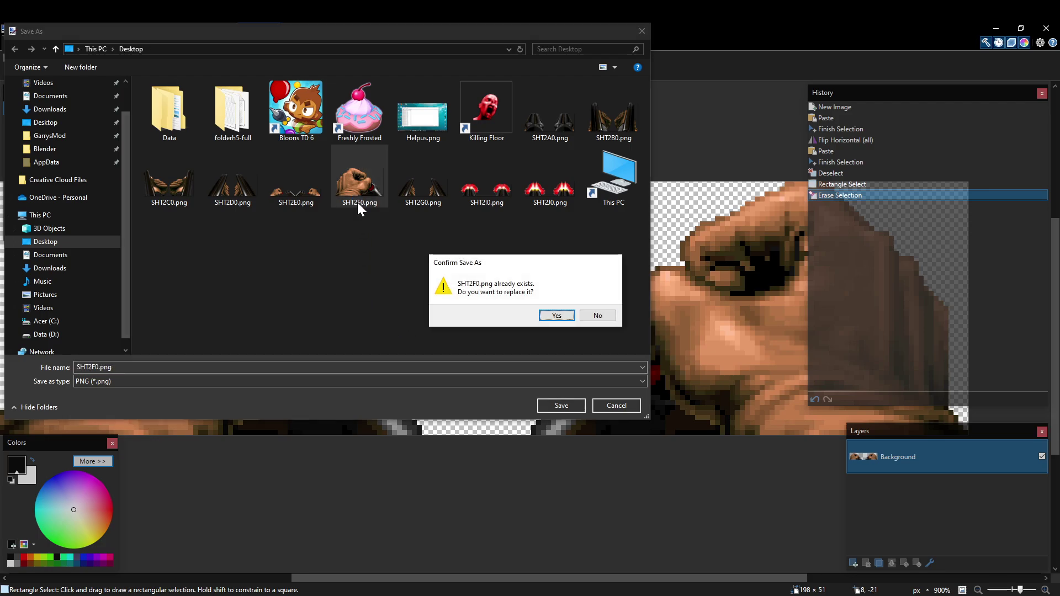
key("Return")
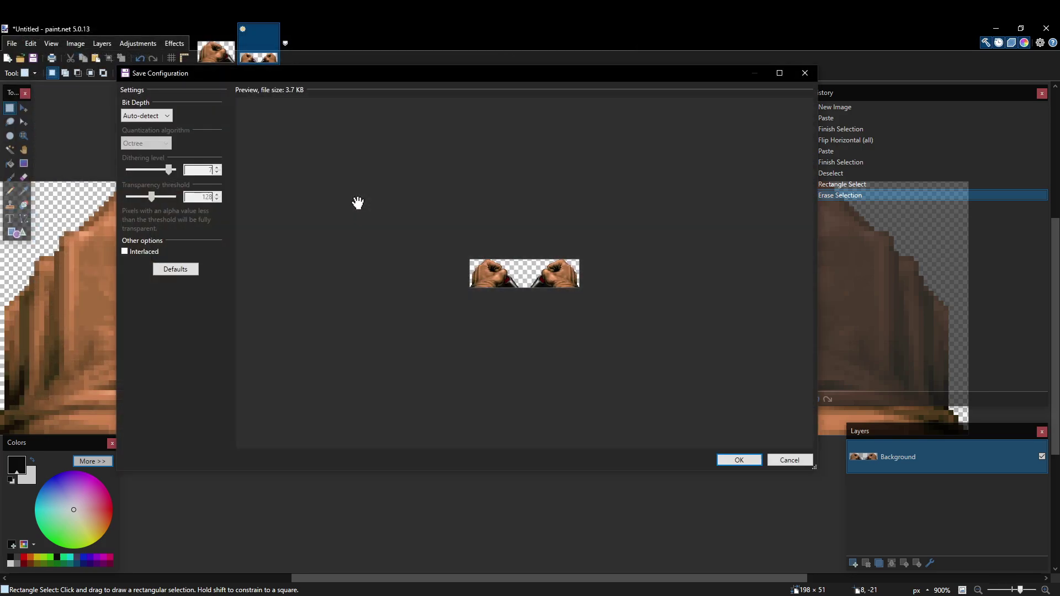
key("Return")
key("ctrl+w")
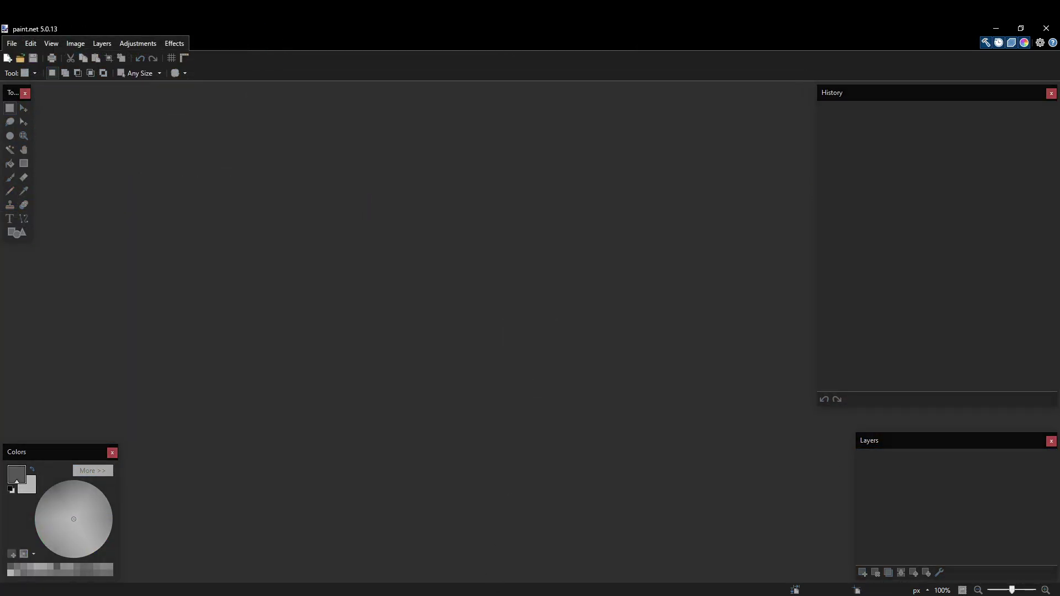
key("alt+F4")
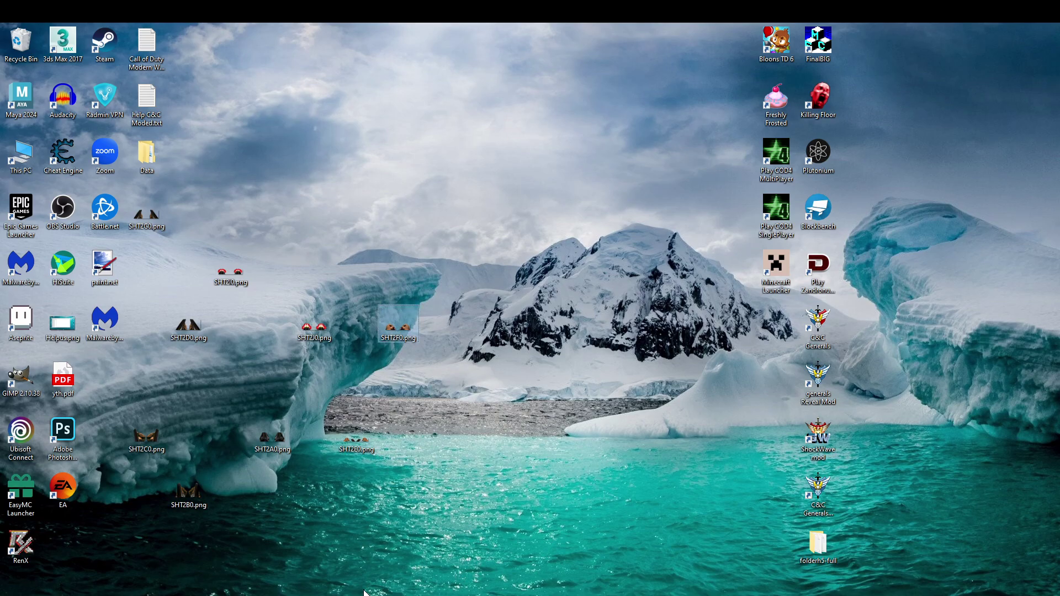
Copy the mirrored SHT2F0.png from the desktop into the Zandorium folder, replacing the file in the destination
key("alt+Tab")
key("ctrl+v")
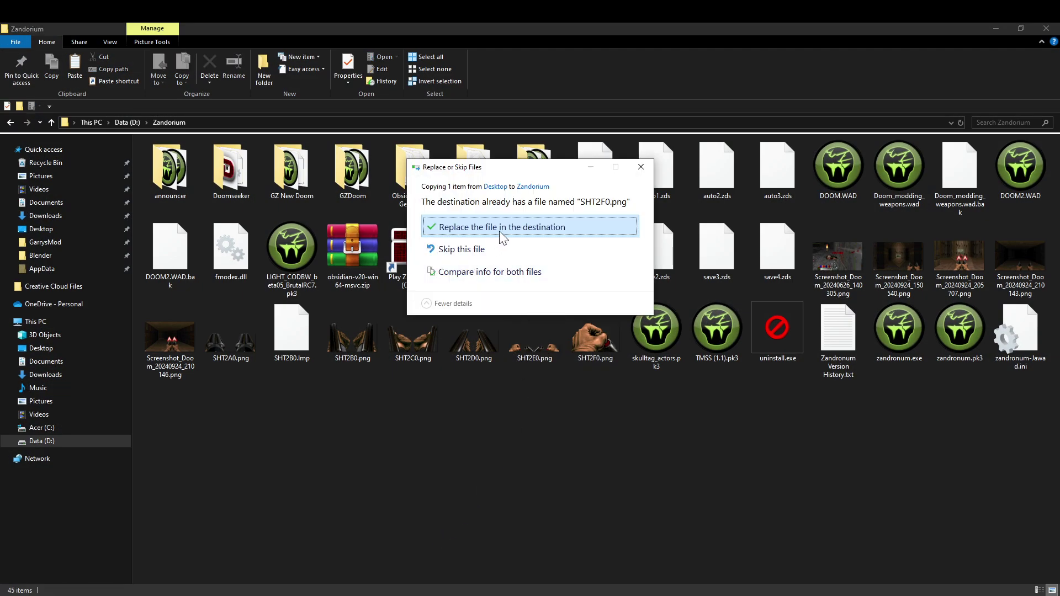
left_click(502, 231)
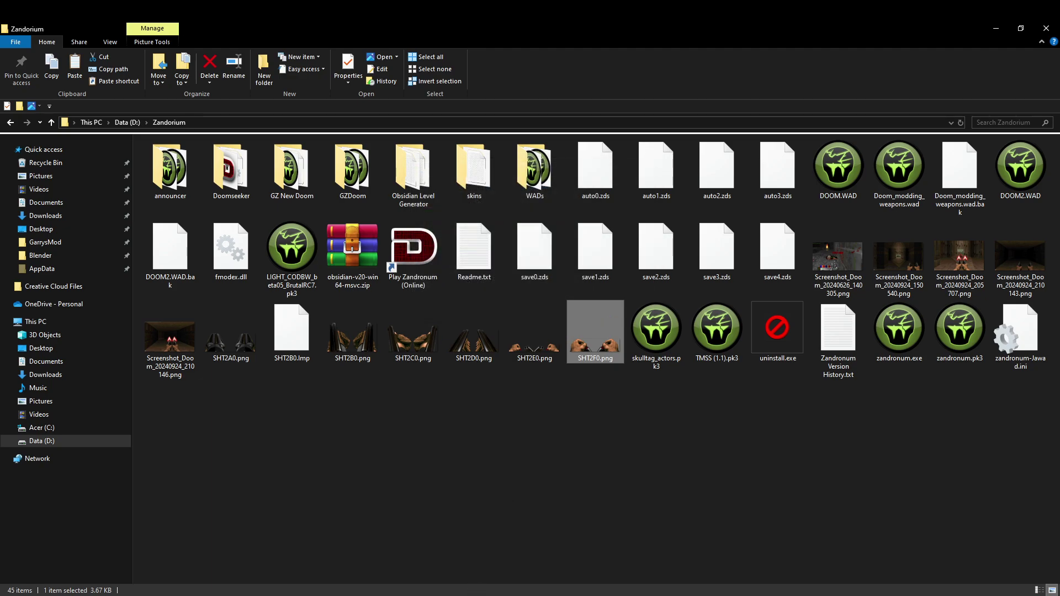
Switch to SLADE and import SHT2F0.png from the Zandorium folder into the SHT2F0 entry
key("alt+Tab")
right_click(584, 359)
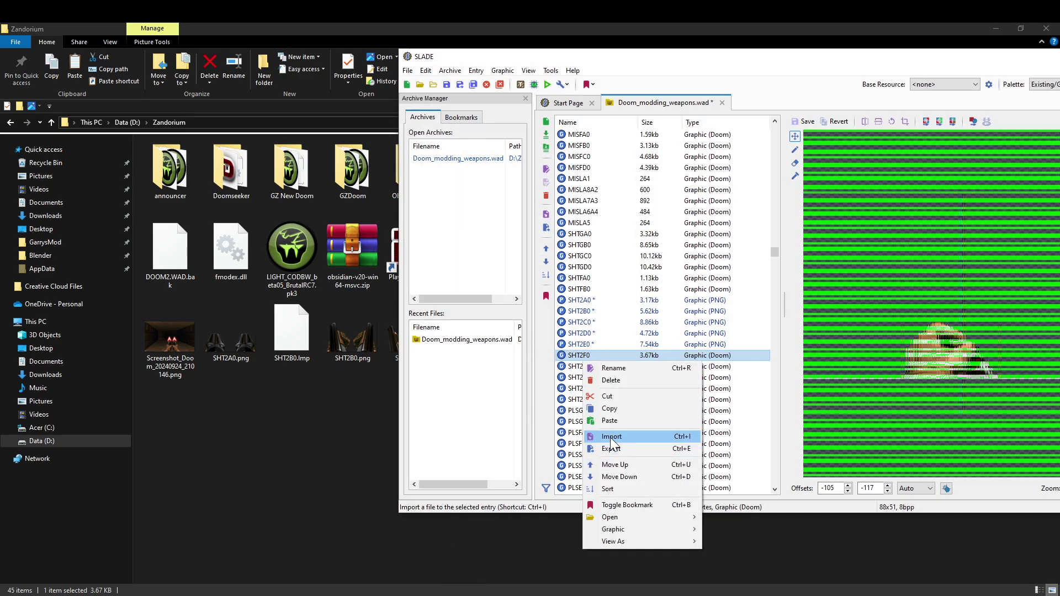
left_click(612, 437)
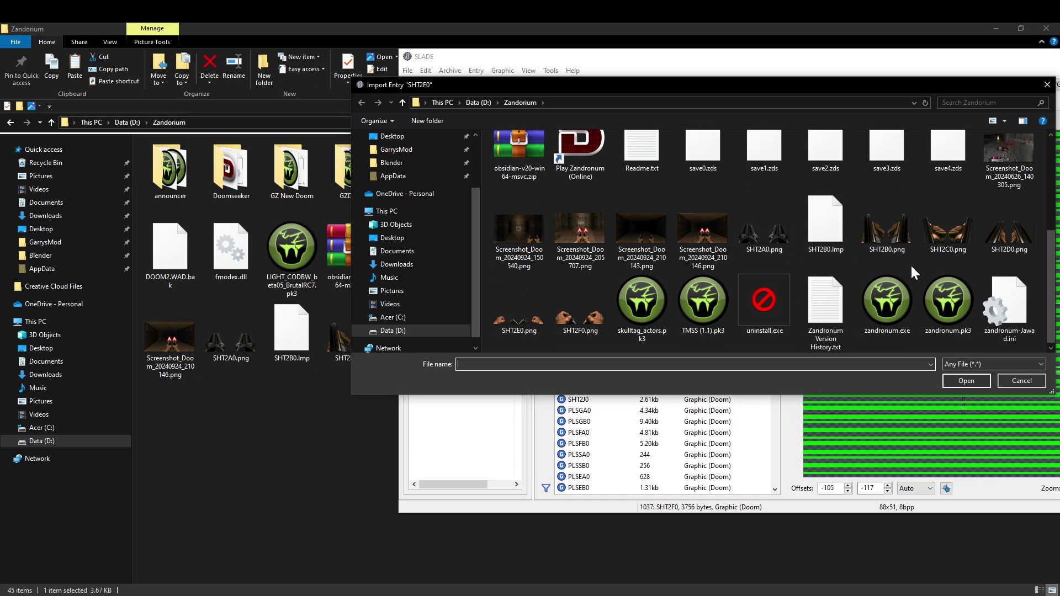
left_click(591, 329)
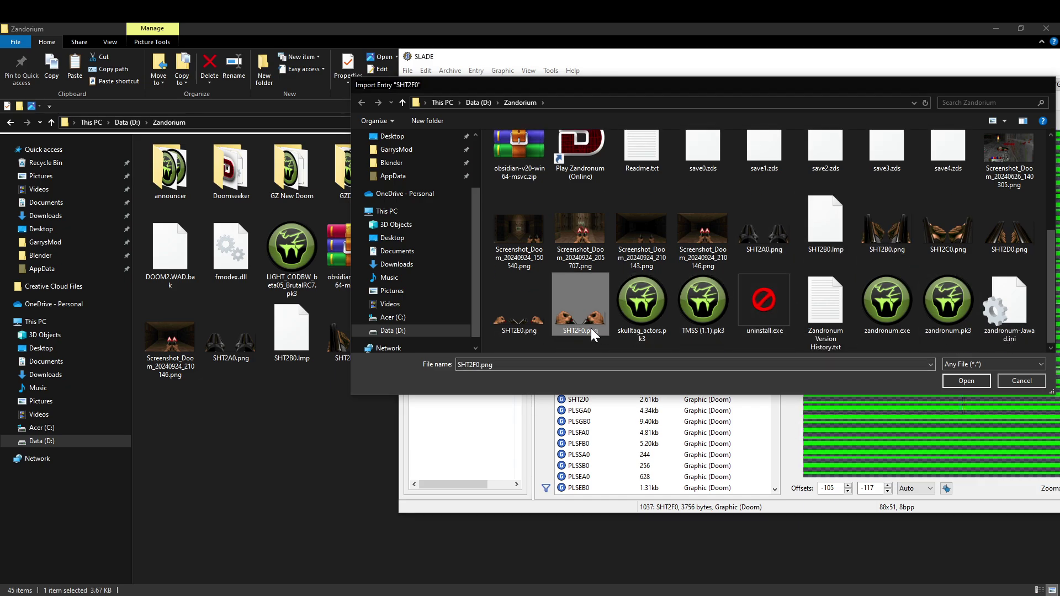
double_click(591, 328)
Move the SLADE window fully into view and examine the replaced sprites from SHT2F0 up to SHT2A0 and back down
left_click_drag(805, 59, 706, 61)
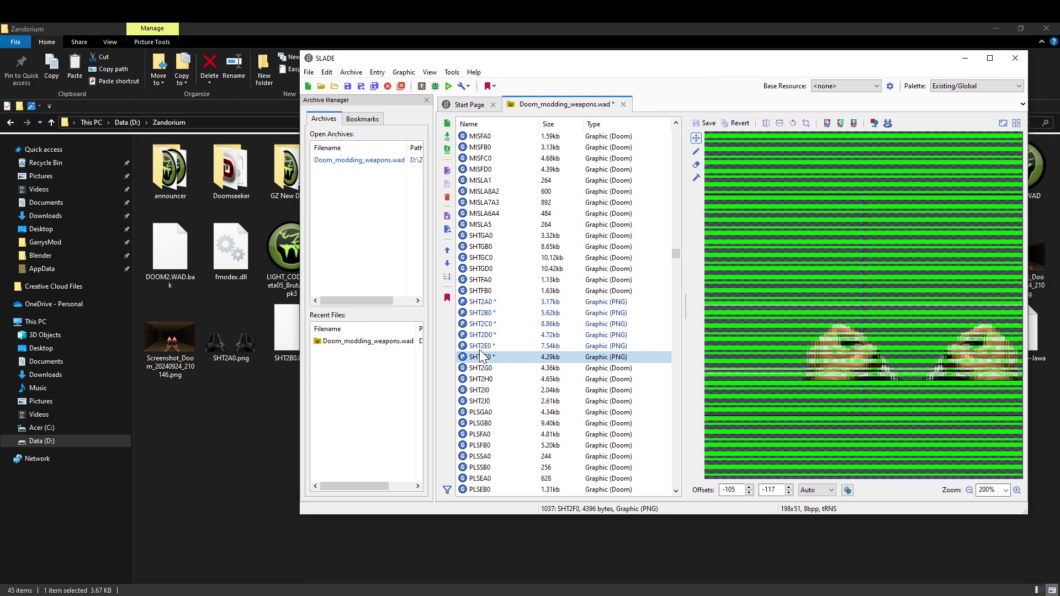
key("Up")
key("Up")
key("Up")
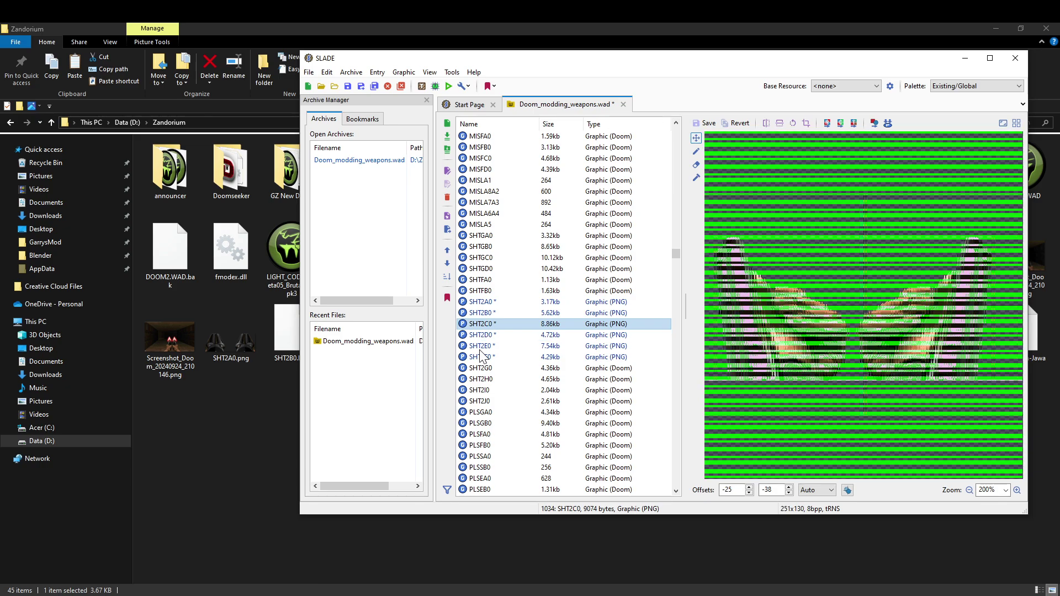
key("Up")
key("Up")
key("Down")
key("Down")
key("Down")
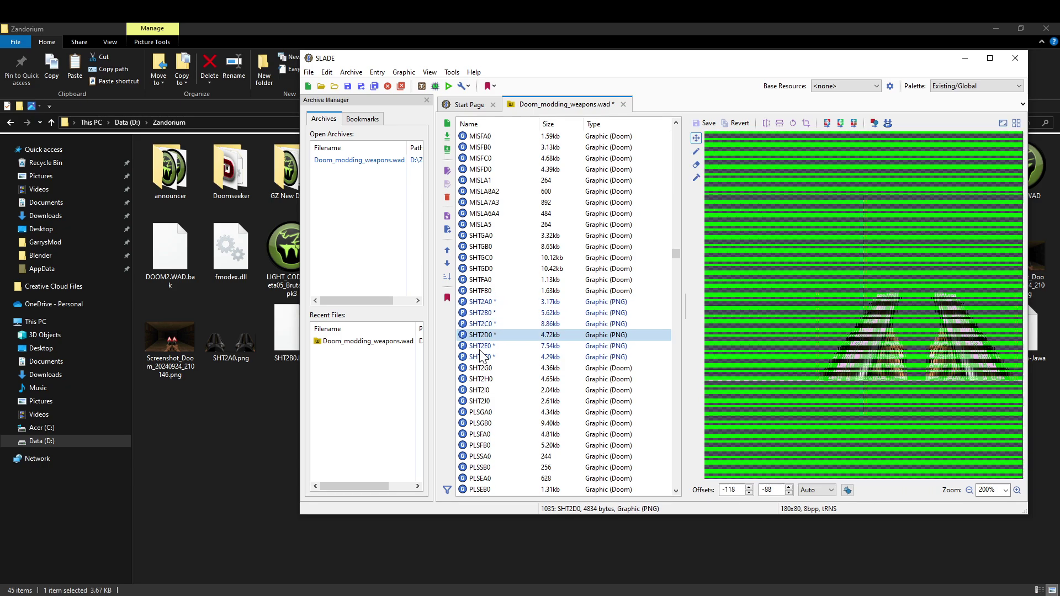
Flip back and forth between the SHT2D0, SHT2E0 and SHT2F0 sprites to compare how the frames line up
key("Down")
key("Down")
key("Up")
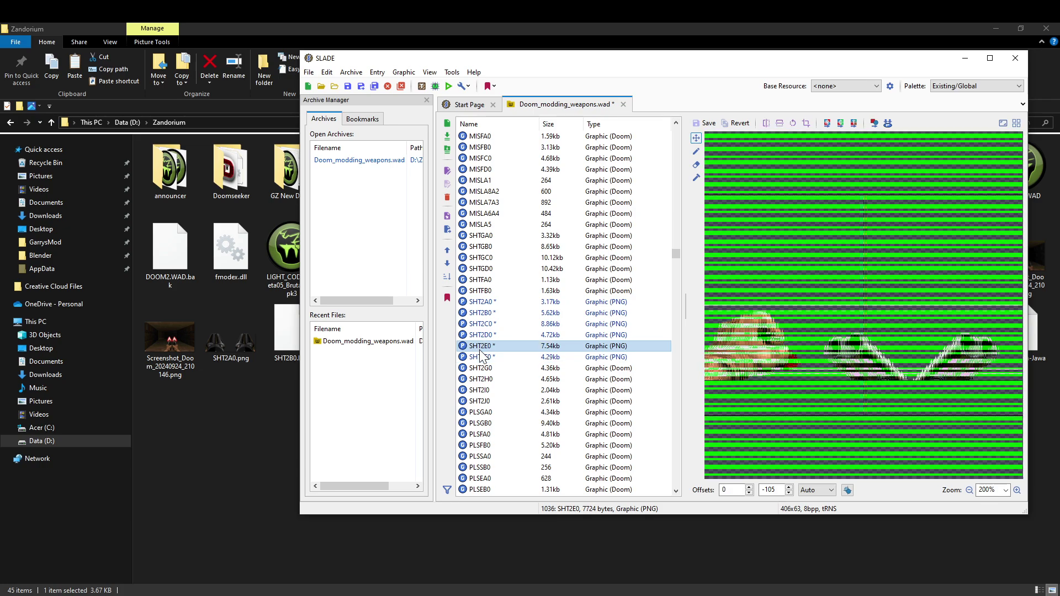
key("Down")
key("Up")
key("Down")
key("Up")
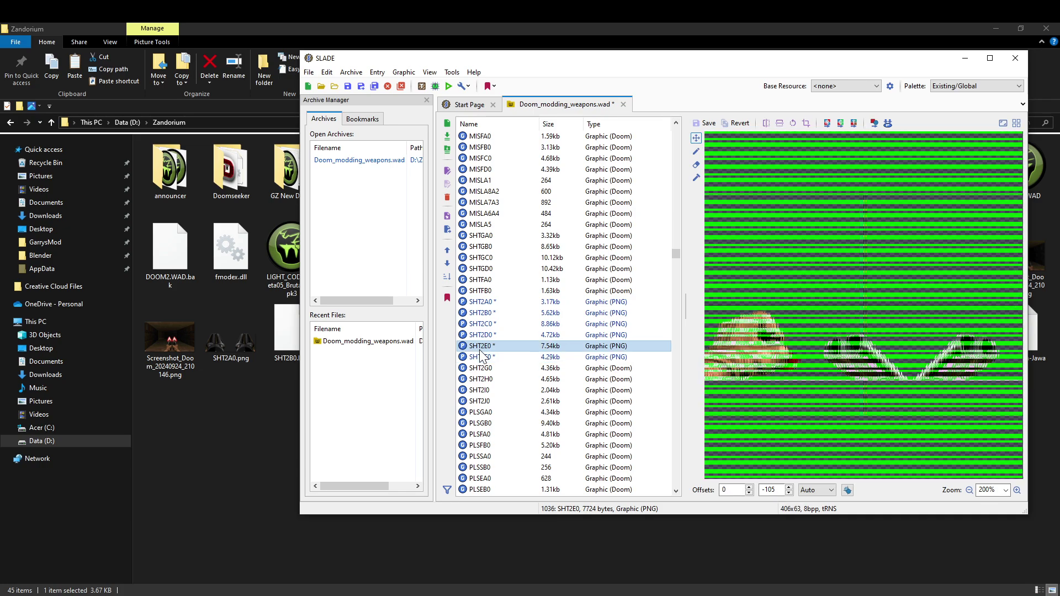
key("Down")
key("Up")
key("Down")
key("Up")
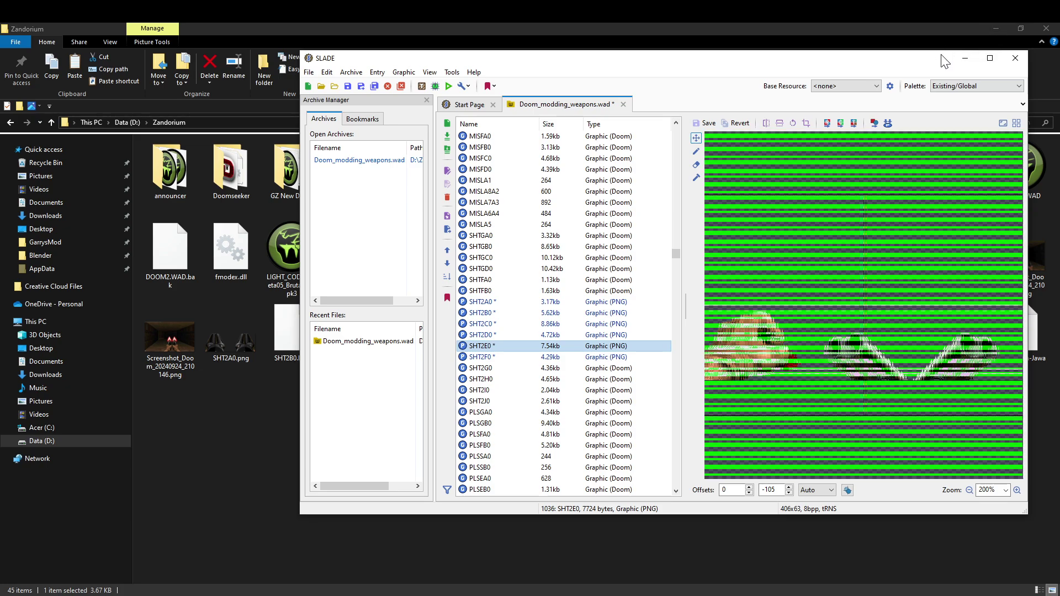
Maximize the SLADE window and examine the sprites from SHT2A0 through SHT2G0 in sequence
left_click_drag(930, 57, 832, 52)
left_click(895, 49)
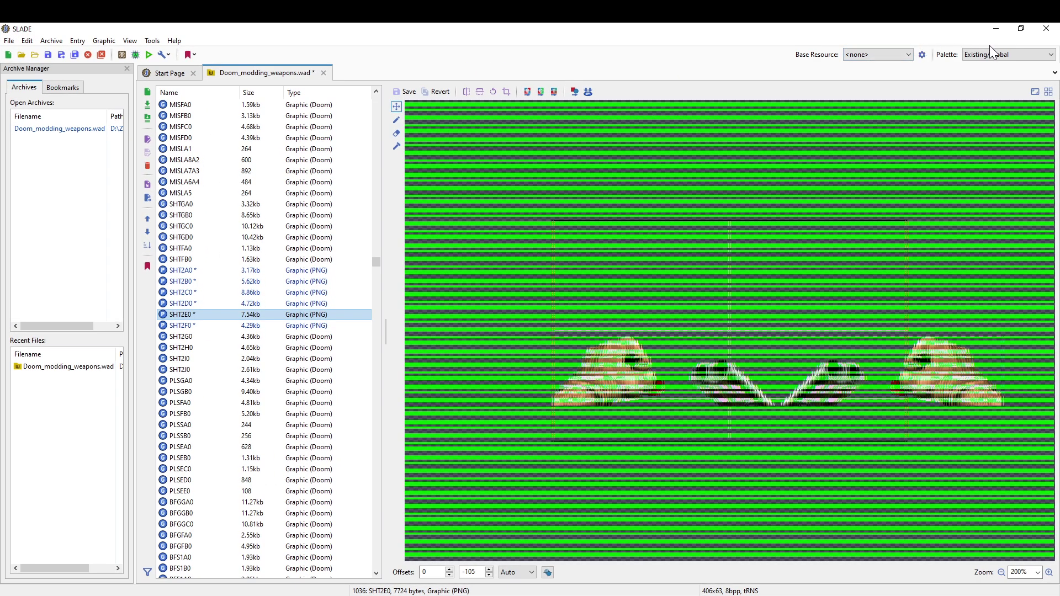
key("Up")
key("Up")
key("Up")
key("Up")
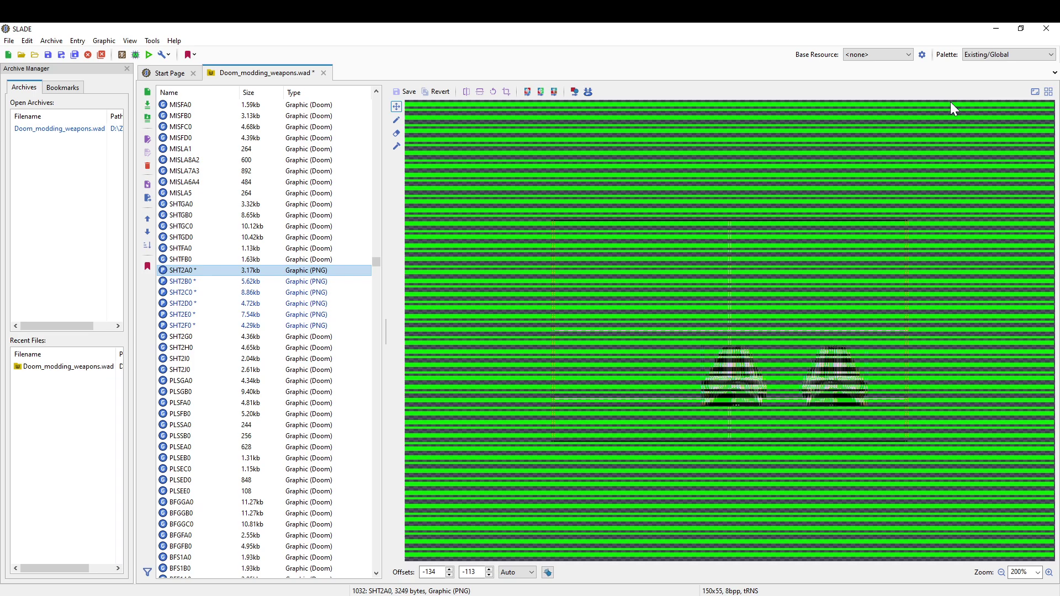
key("Down")
key("Down")
key("Down")
key("Down")
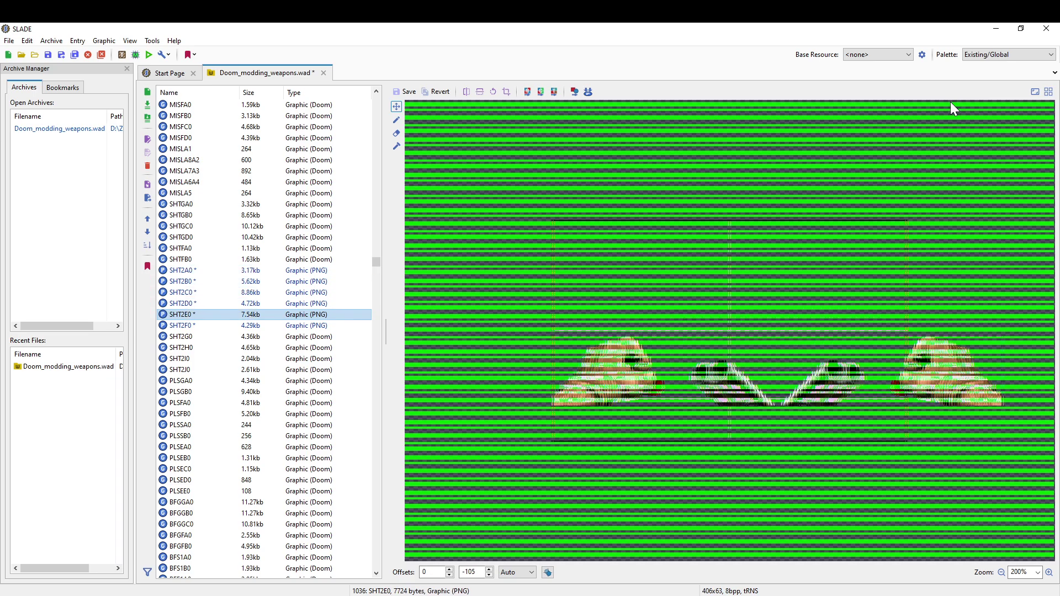
key("Down")
key("Down")
key("Up")
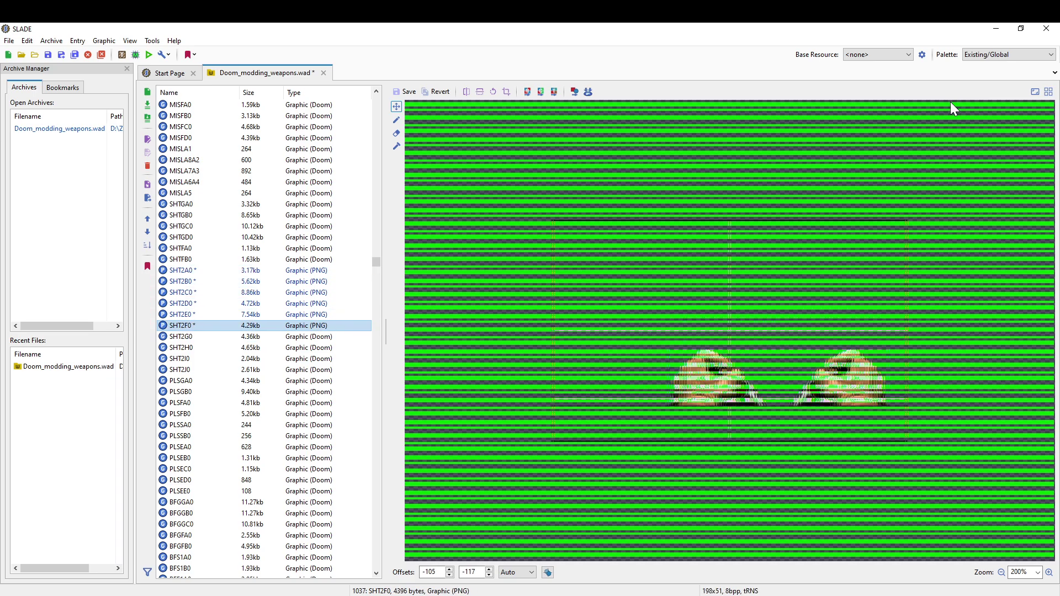
key("Down")
key("Up")
key("Down")
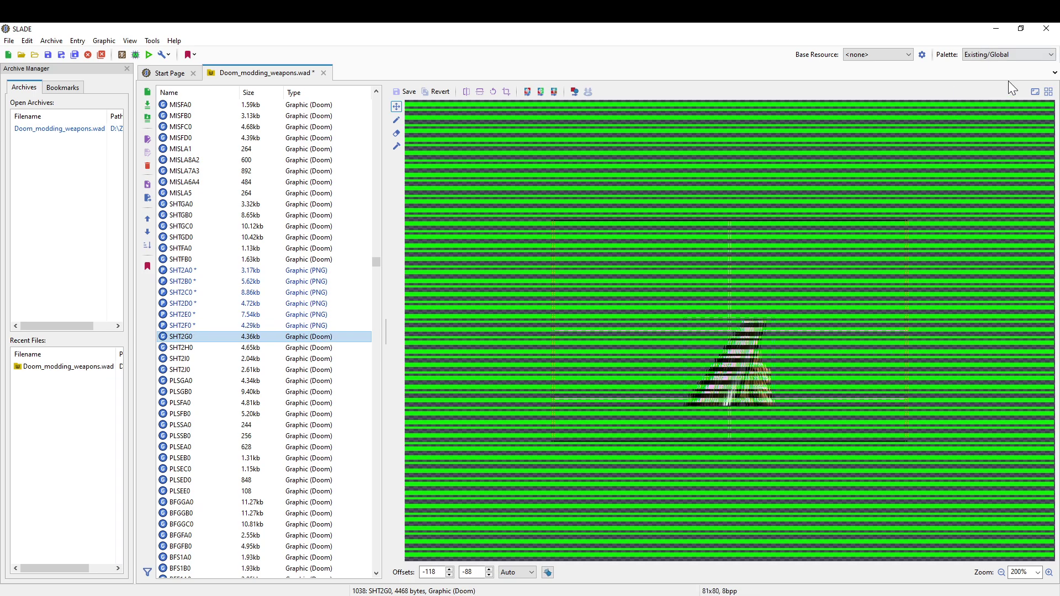
Copy SHT2G0.png from the desktop into the Zandorium folder
left_click(984, 28)
left_click(992, 24)
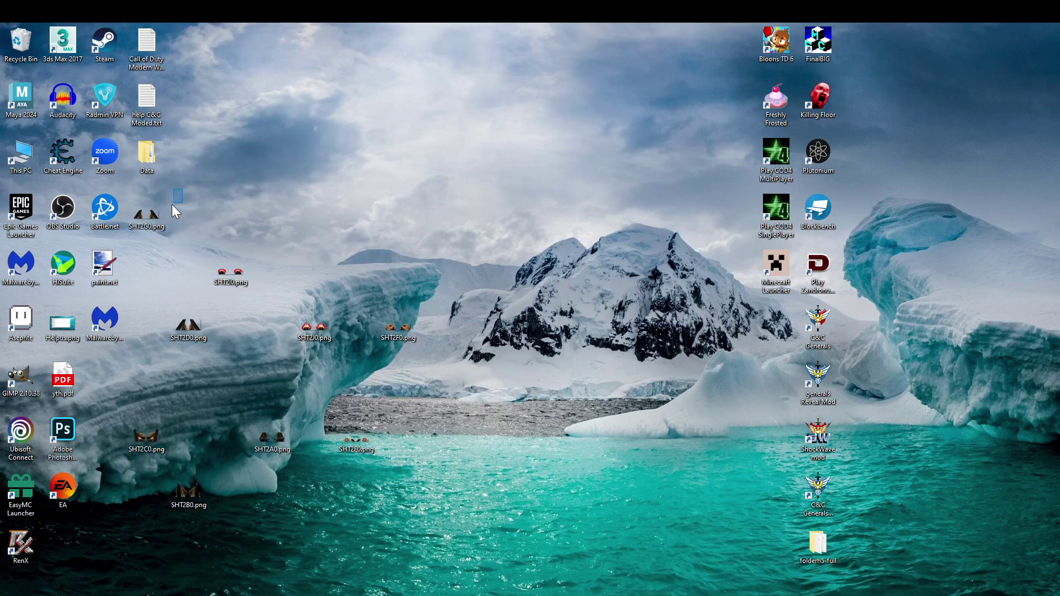
key("alt+Tab")
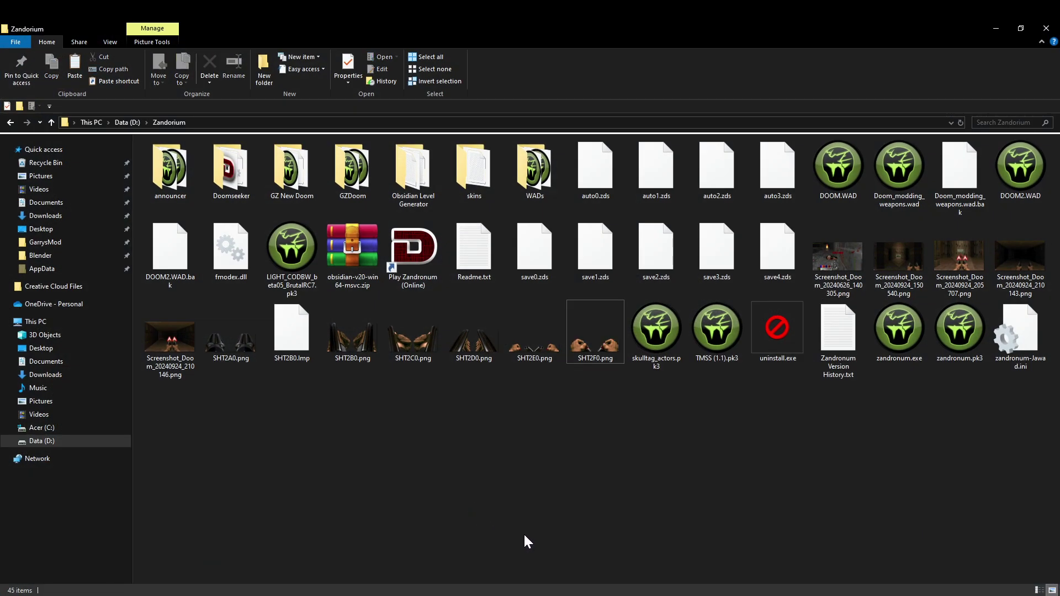
key("ctrl+v")
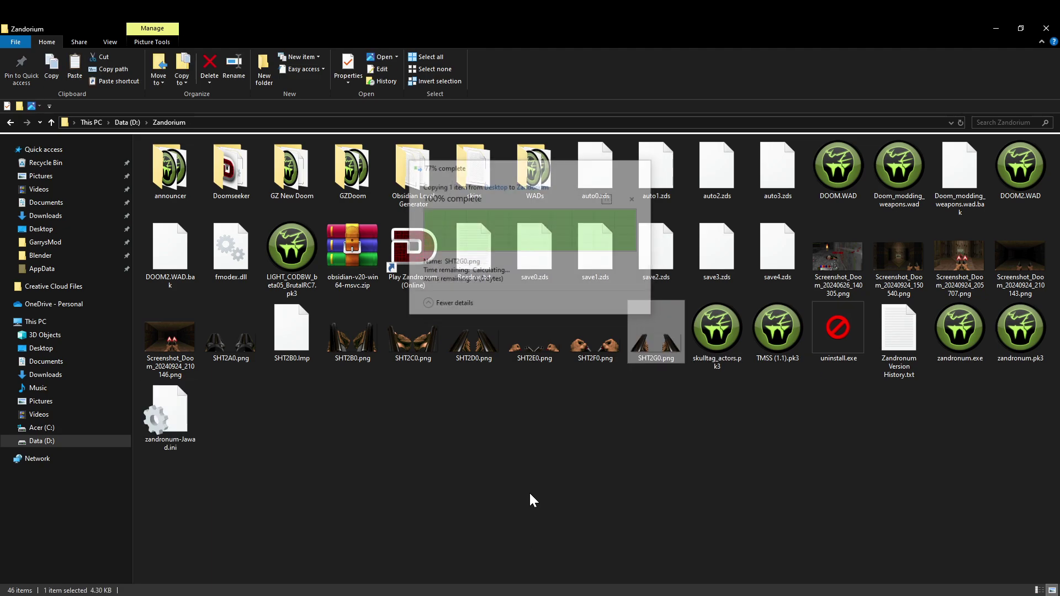
Switch to SLADE and import SHT2D0.png from the Zandorium folder into the SHT2G0 entry
key("alt+Tab")
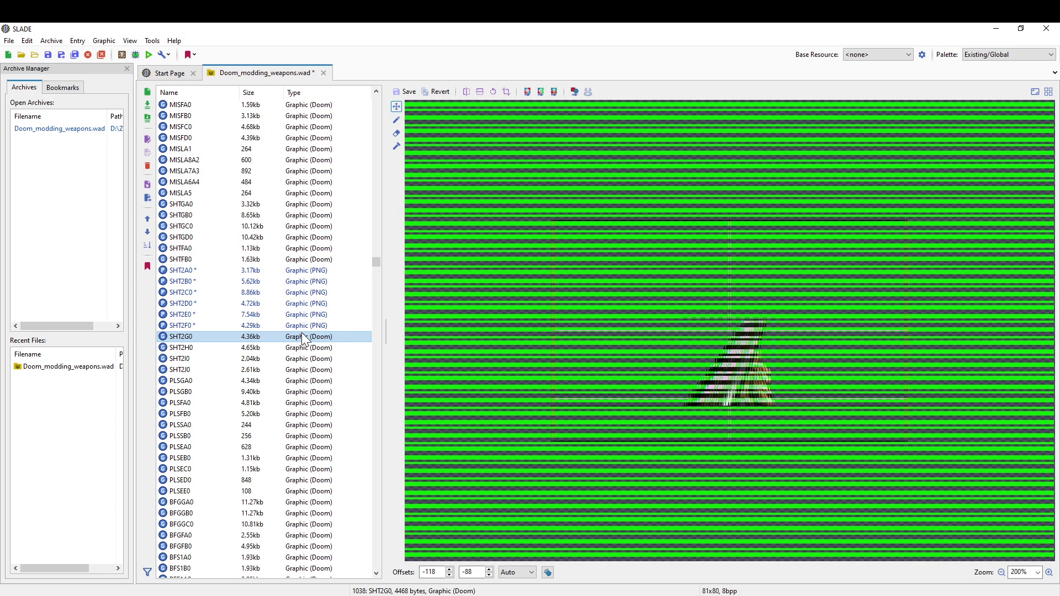
right_click(303, 338)
left_click(334, 408)
scroll(573, 249, "down", 5)
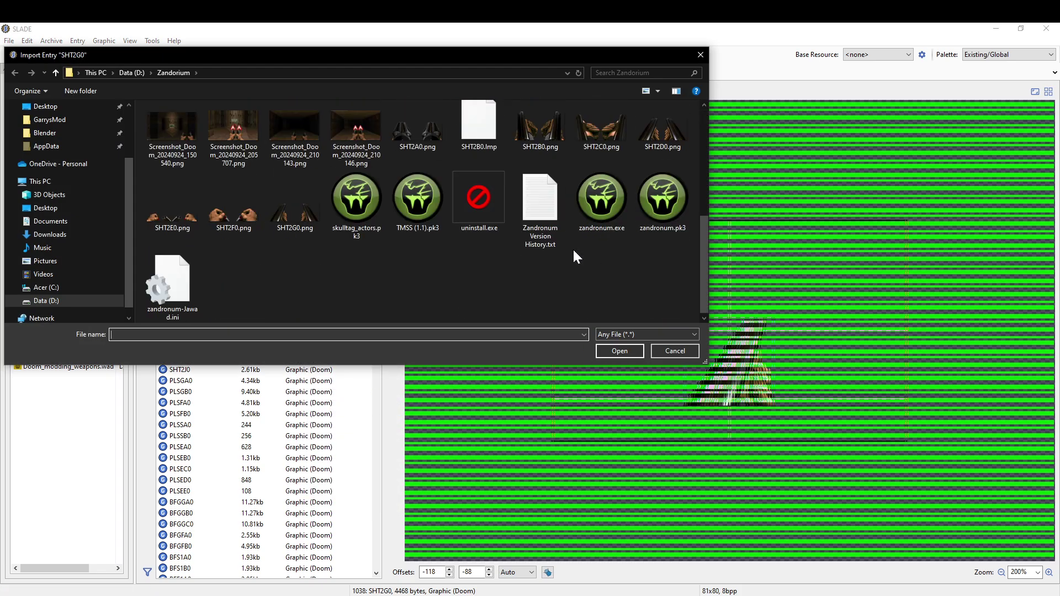
double_click(660, 116)
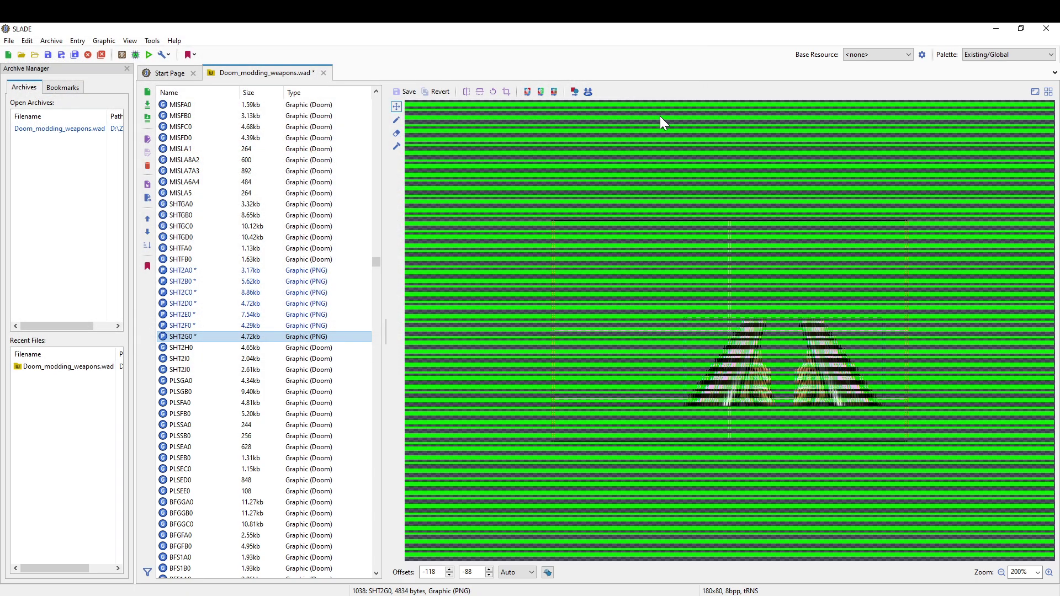
Check the sprites from SHT2A0 to SHT2G0 and undo the SHT2G0 import
left_click(196, 271)
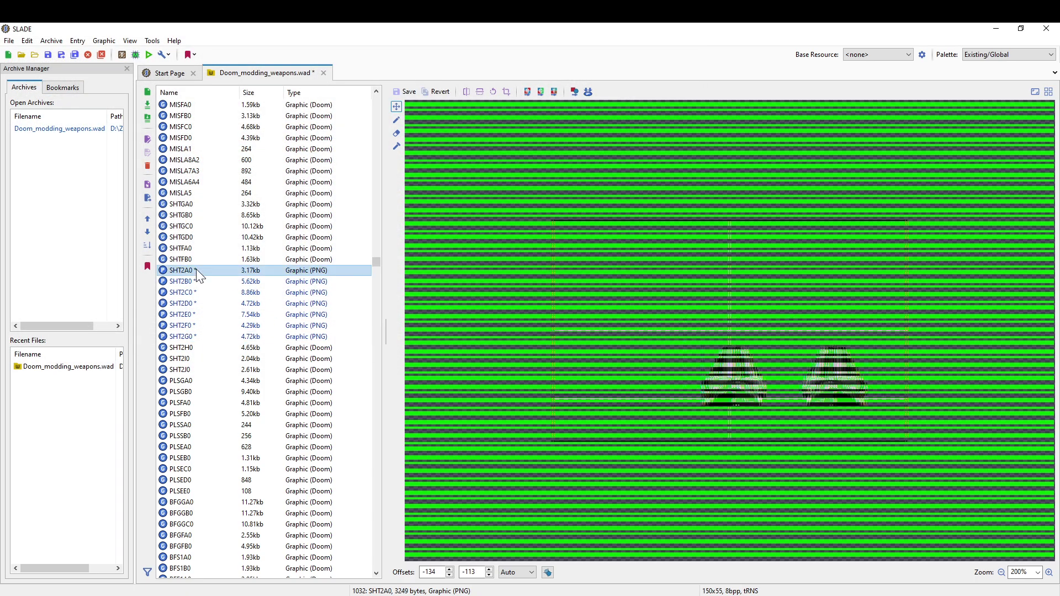
key("Down")
key("Down")
key("Down")
key("Down")
key("Down")
key("Down")
key("Down")
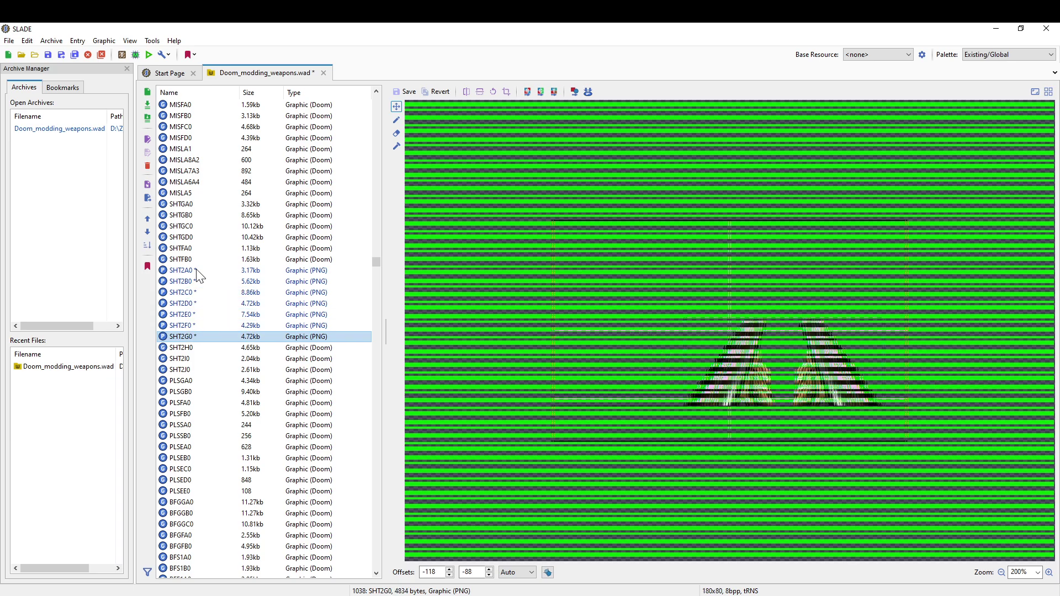
key("Up")
key("Up")
key("Down")
key("Up")
key("Down")
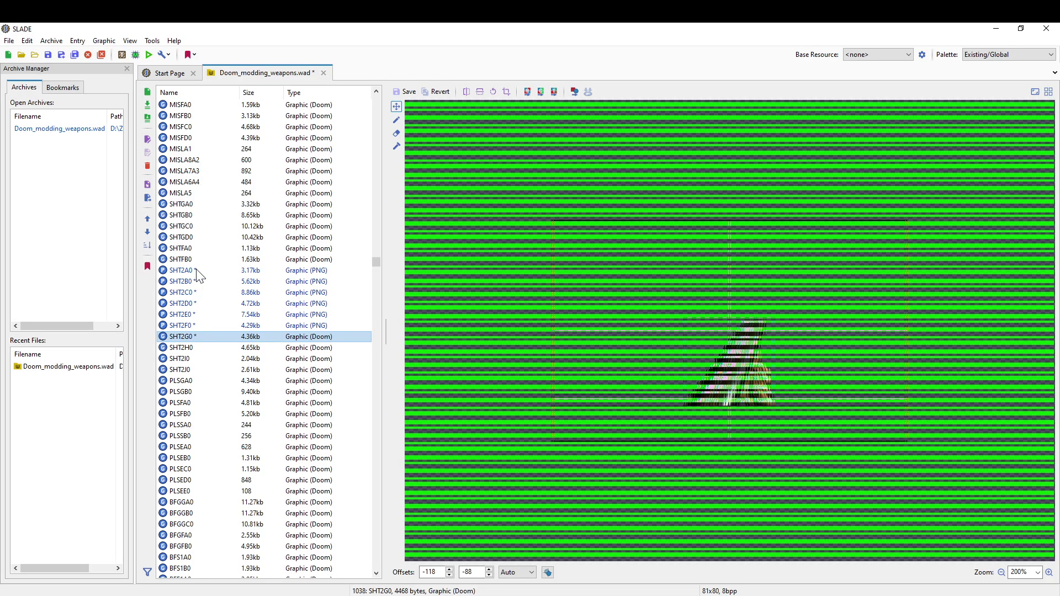
Import SHT2G0.png from the Zandorium folder into the SHT2G0 entry and compare it with the neighbouring SHT2F0 and SHT2H0 sprites
right_click(186, 332)
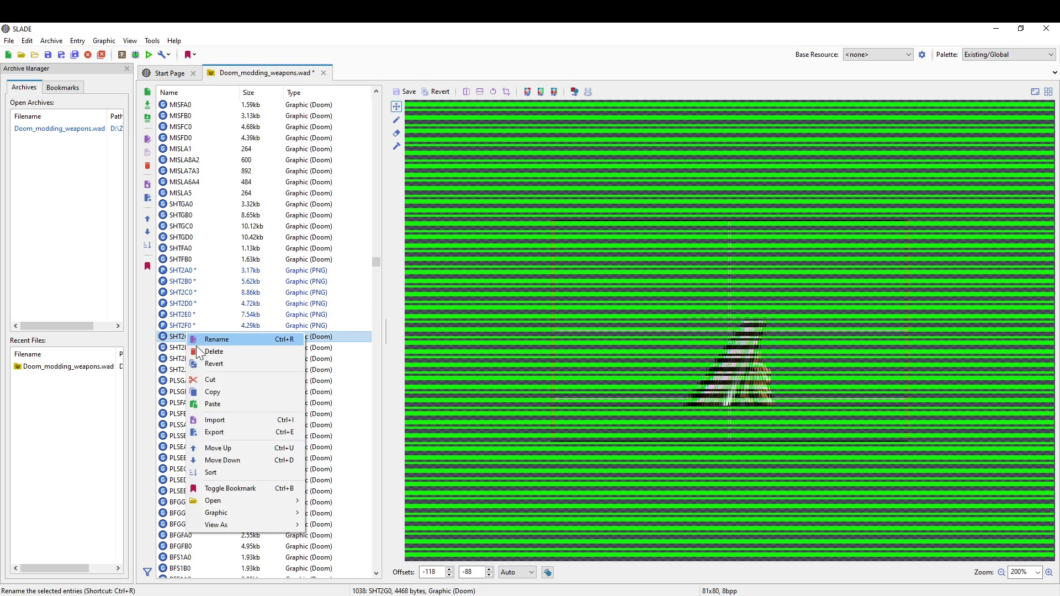
left_click(213, 428)
scroll(520, 229, "down", 2)
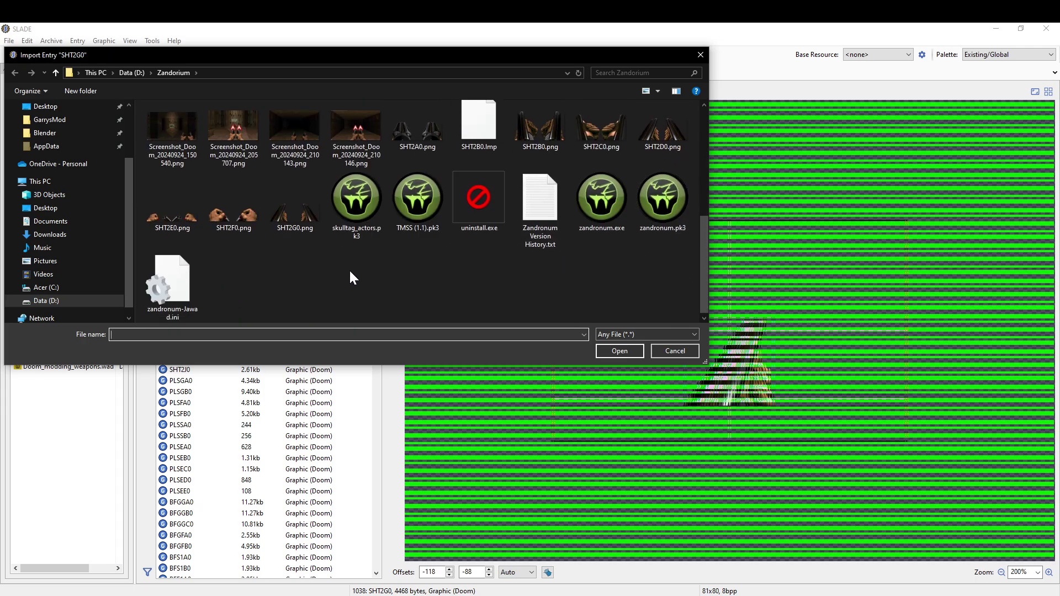
double_click(300, 230)
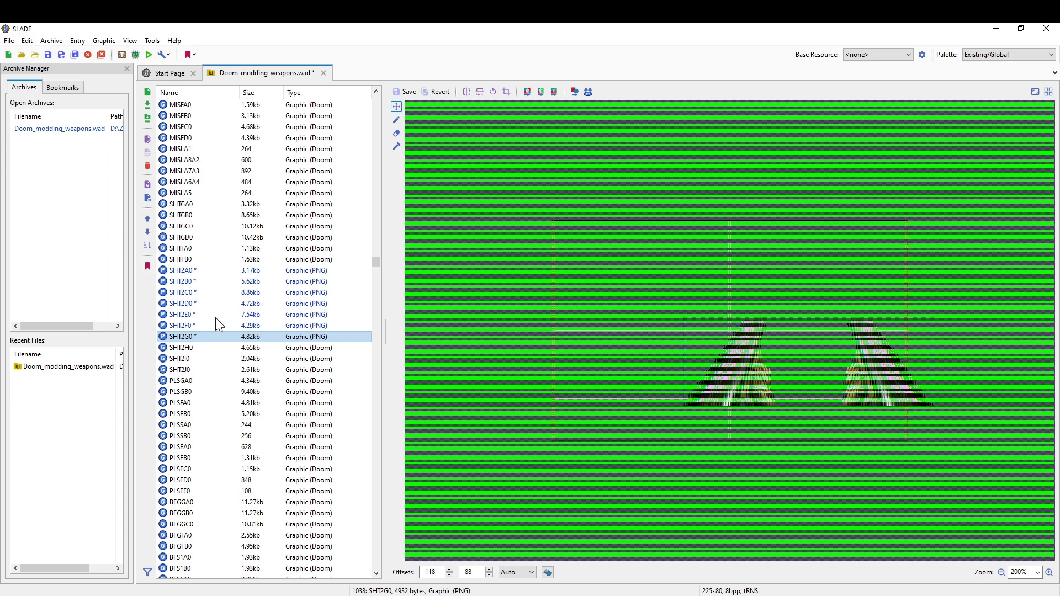
left_click(215, 348)
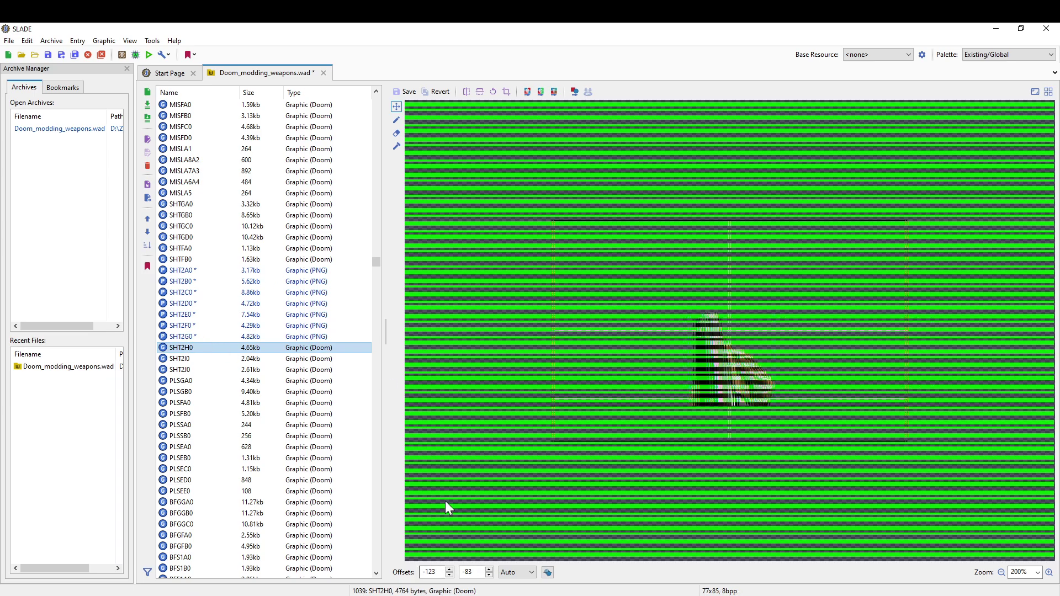
key("Up")
key("Up")
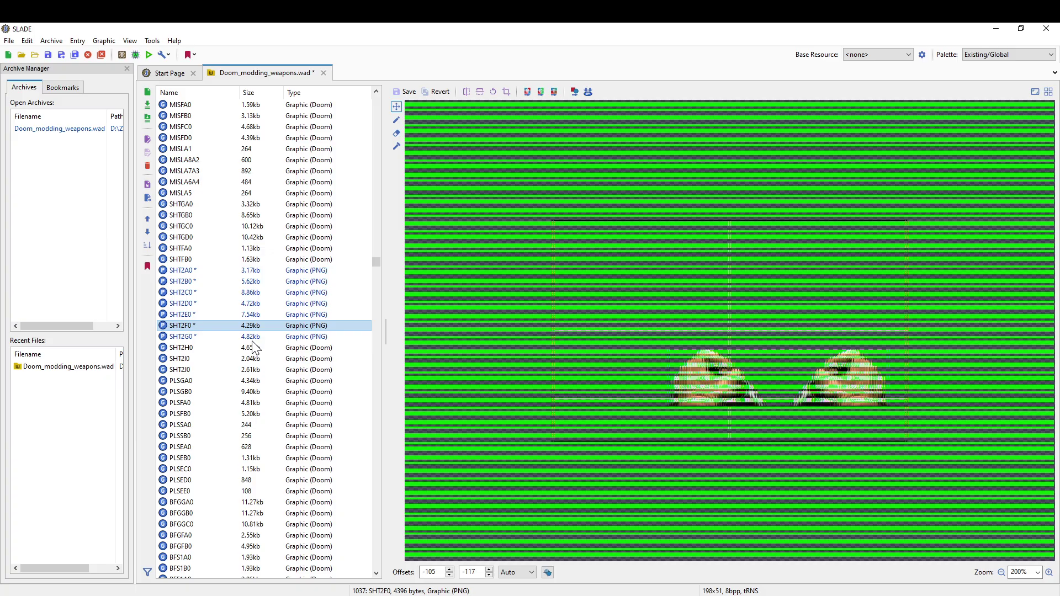
left_click(246, 337)
left_click(242, 348)
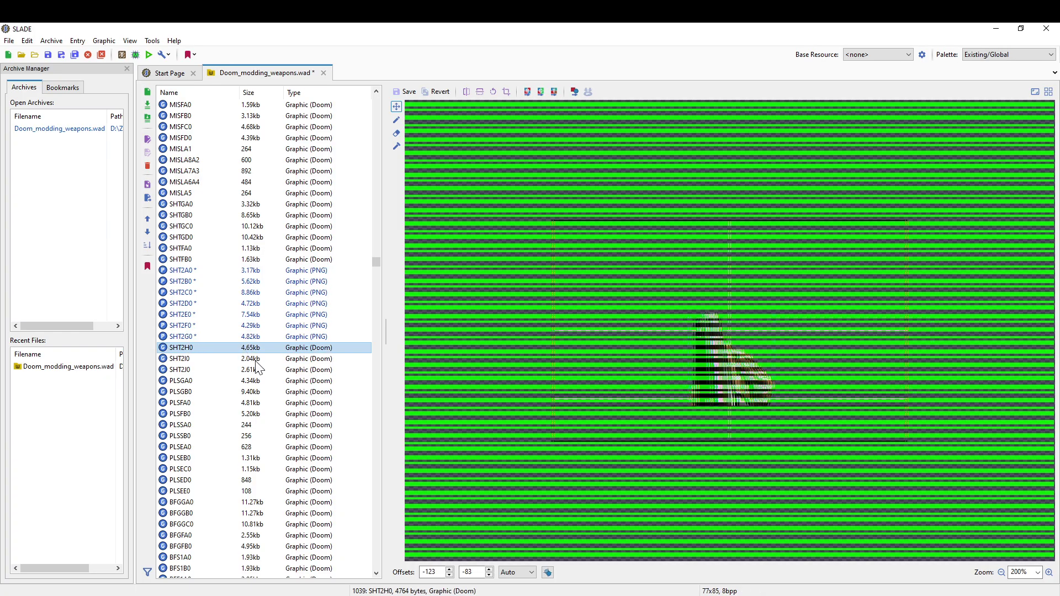
Minimize the Zandorium folder and restore SLADE as a smaller window that leaves the desktop's sprite files in view
key("alt+Tab")
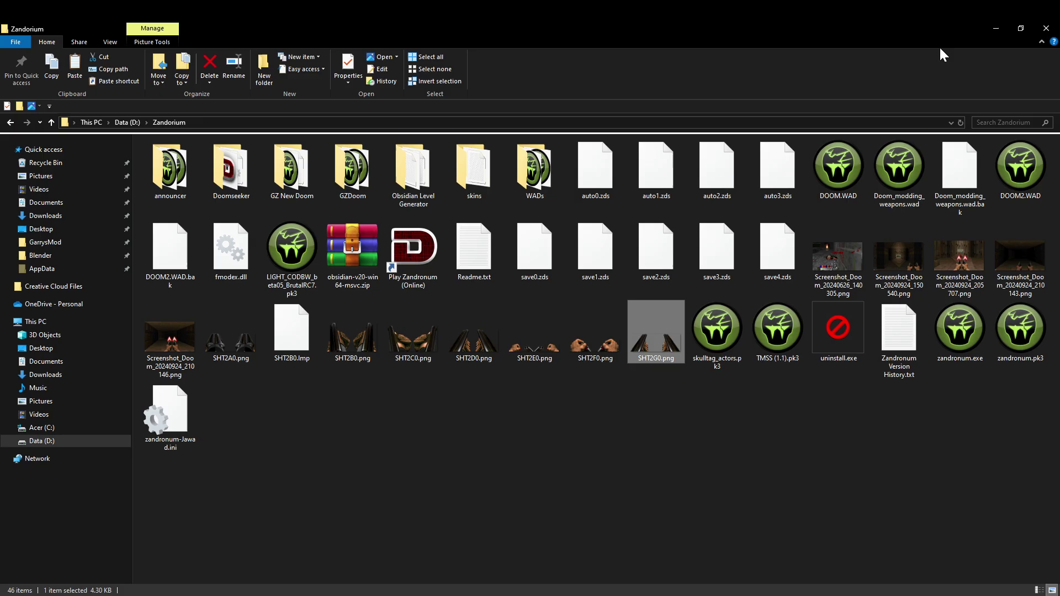
left_click(992, 29)
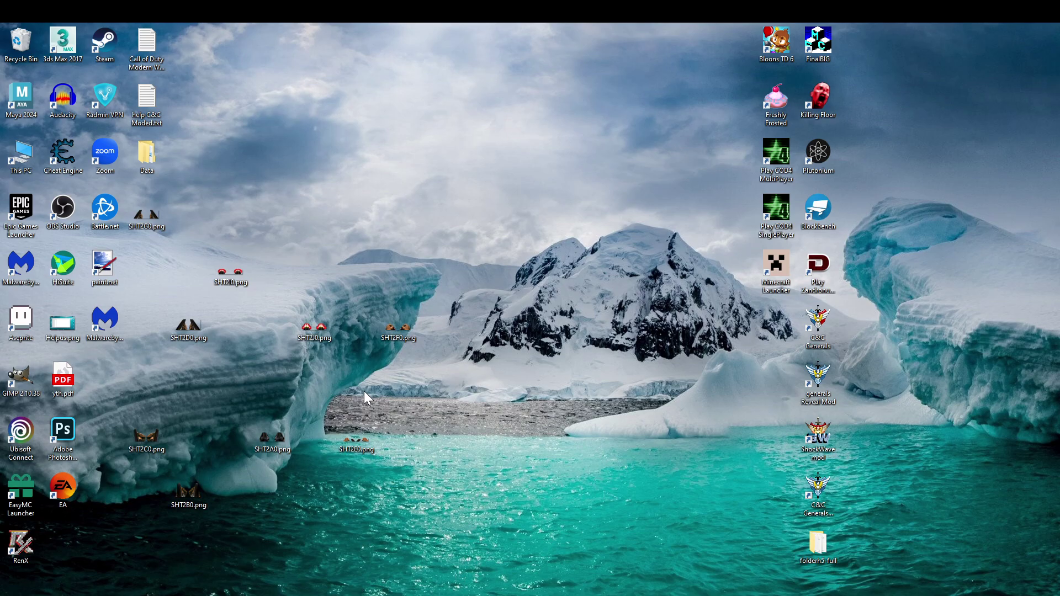
left_click(458, 595)
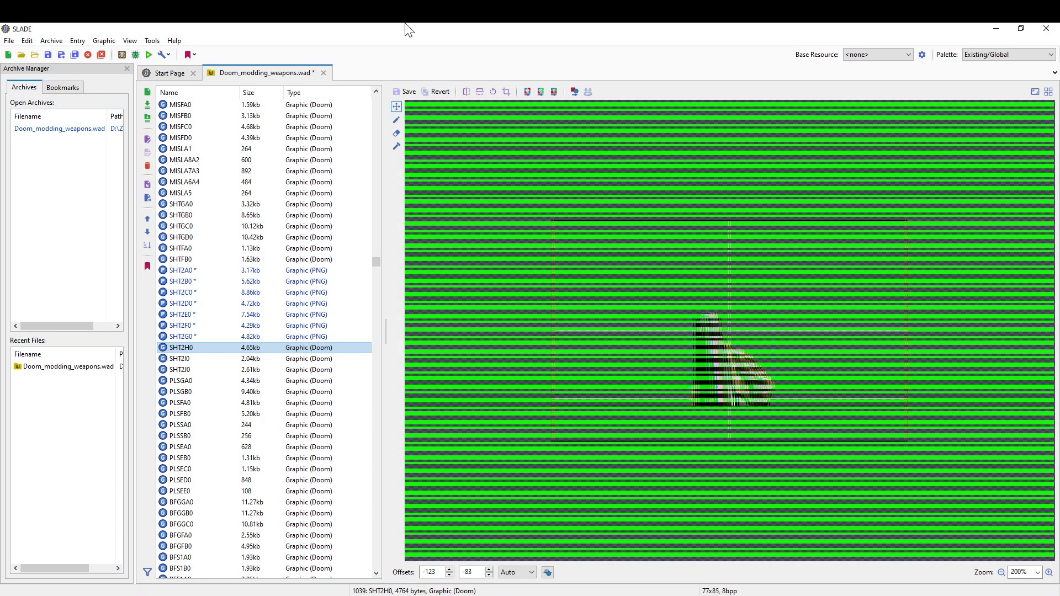
left_click(458, 595)
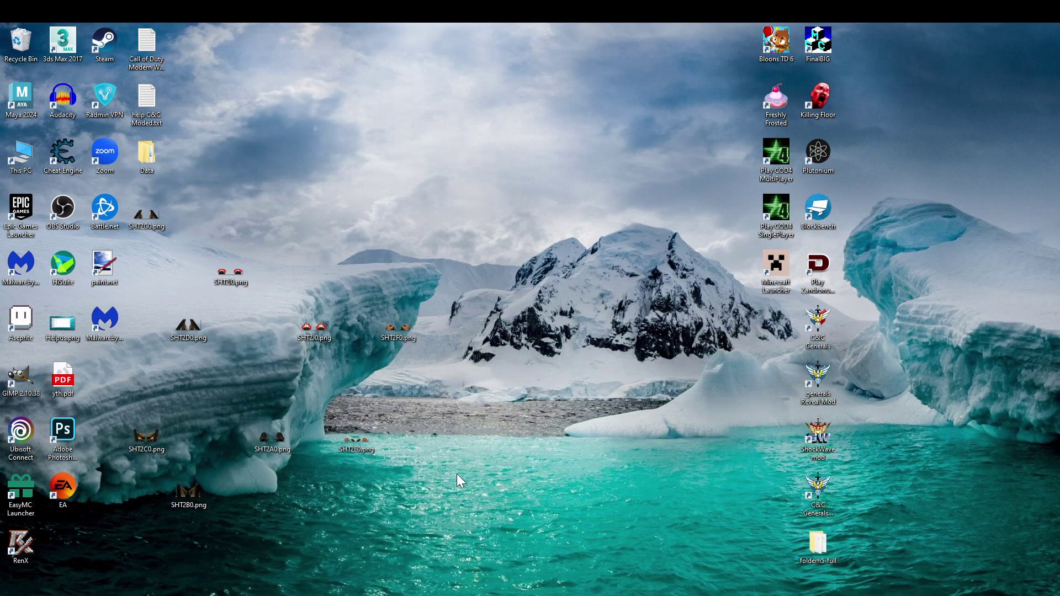
key("super+d")
left_click_drag(542, 28, 794, 51)
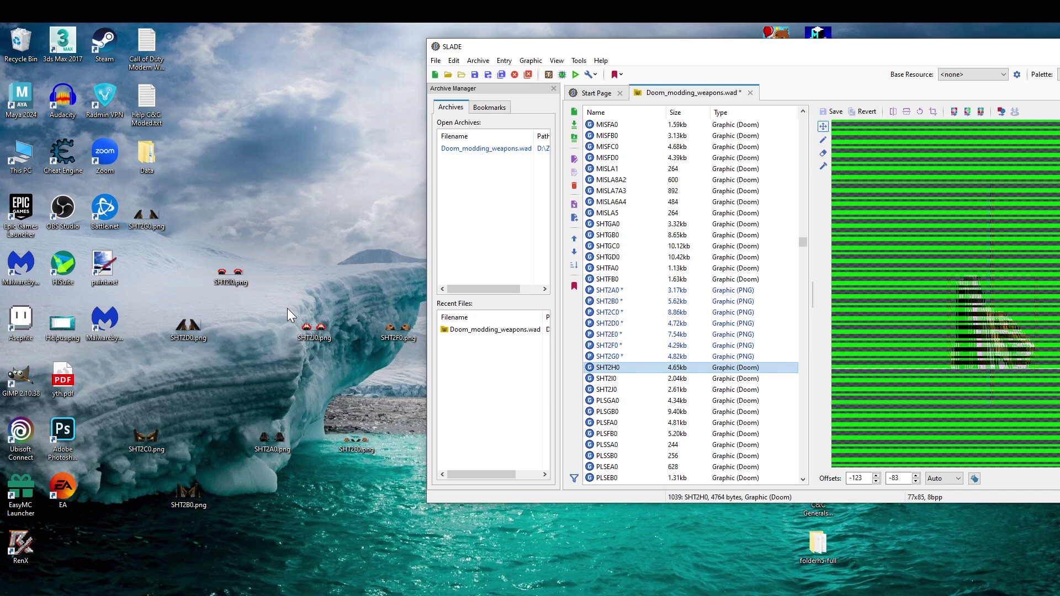
Export the SHT2H0 entry as SHT2H0.png into the Zandorium folder
right_click(611, 372)
mouse_move(730, 527)
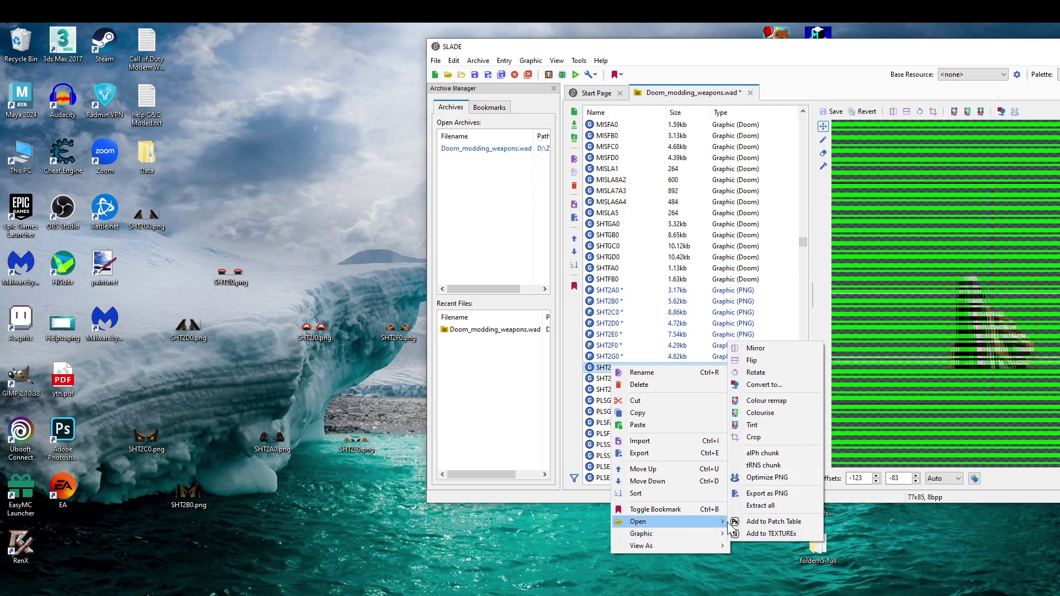
left_click(782, 497)
key("Return")
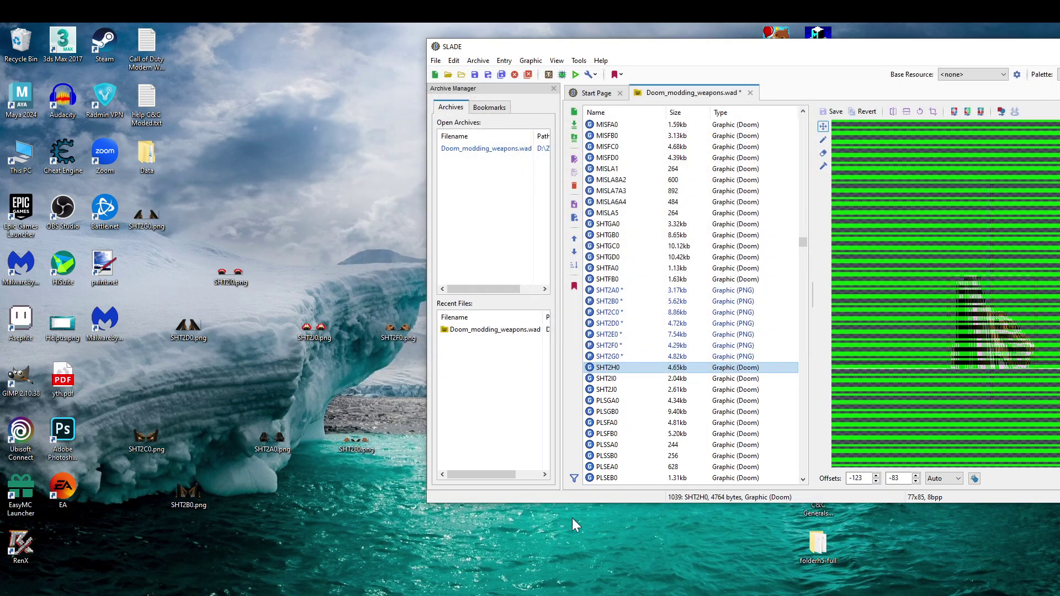
Copy SHT2H0.png from the Zandorium folder onto the desktop
left_click(361, 595)
left_click(185, 595)
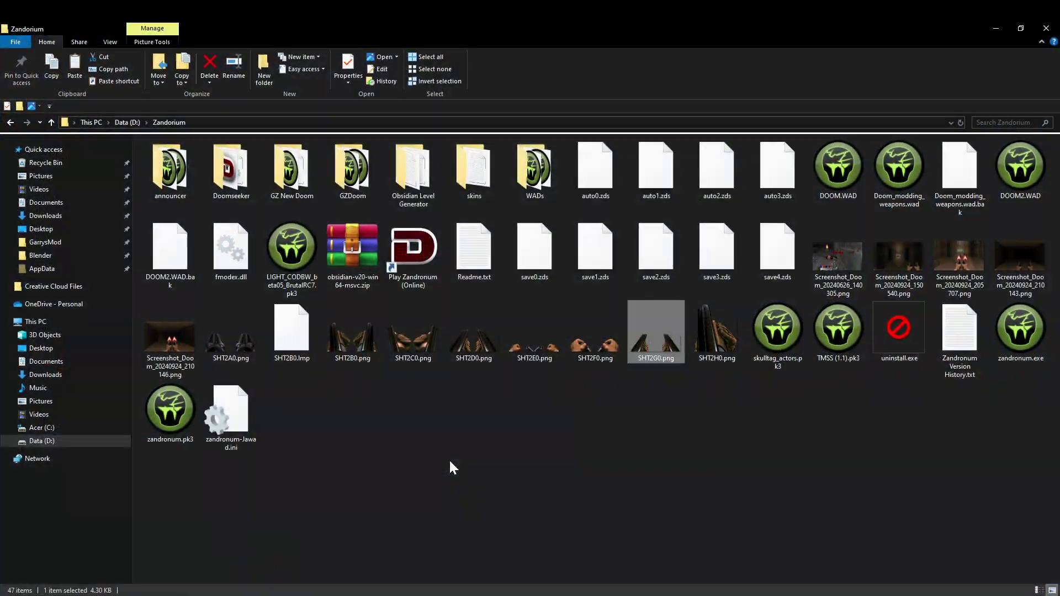
left_click(723, 336)
key("ctrl+c")
left_click(1000, 28)
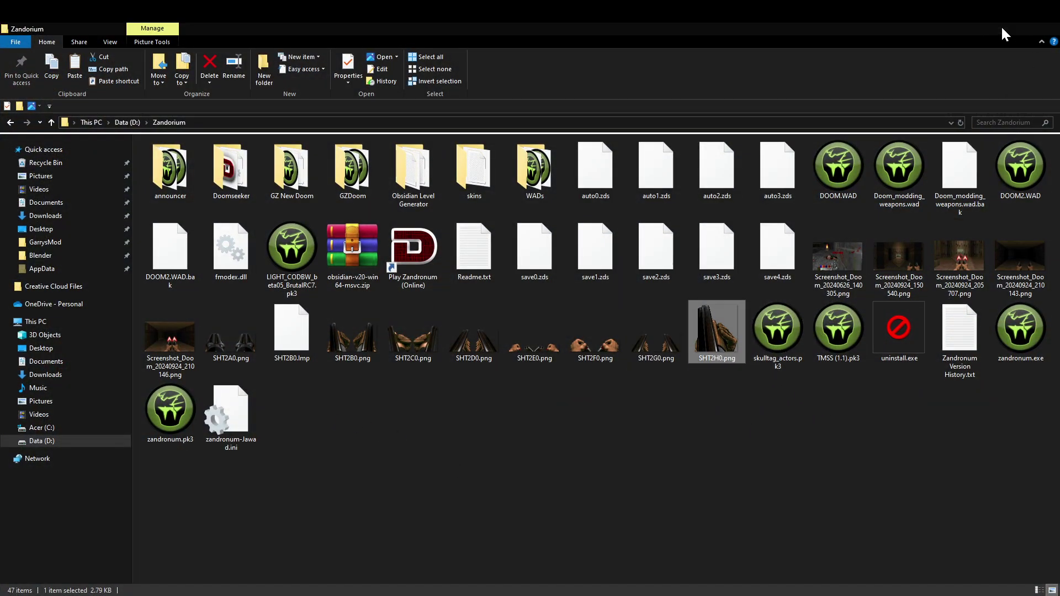
left_click(479, 363)
key("ctrl+v")
Open the desktop's SHT2H0.png in paint.net and create a new blank image of 177 × 85 pixels
mouse_move(66, 543)
left_mouse_down()
mouse_move(406, 358)
mouse_move(465, 425)
mouse_move(469, 595)
mouse_move(603, 369)
left_mouse_up()
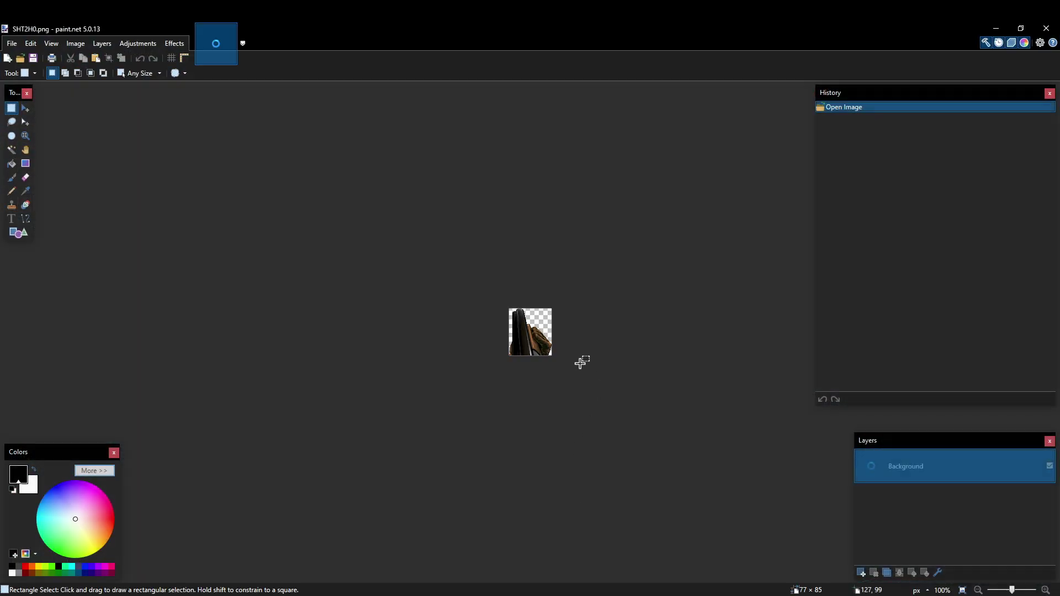
left_click(12, 44)
left_click(25, 58)
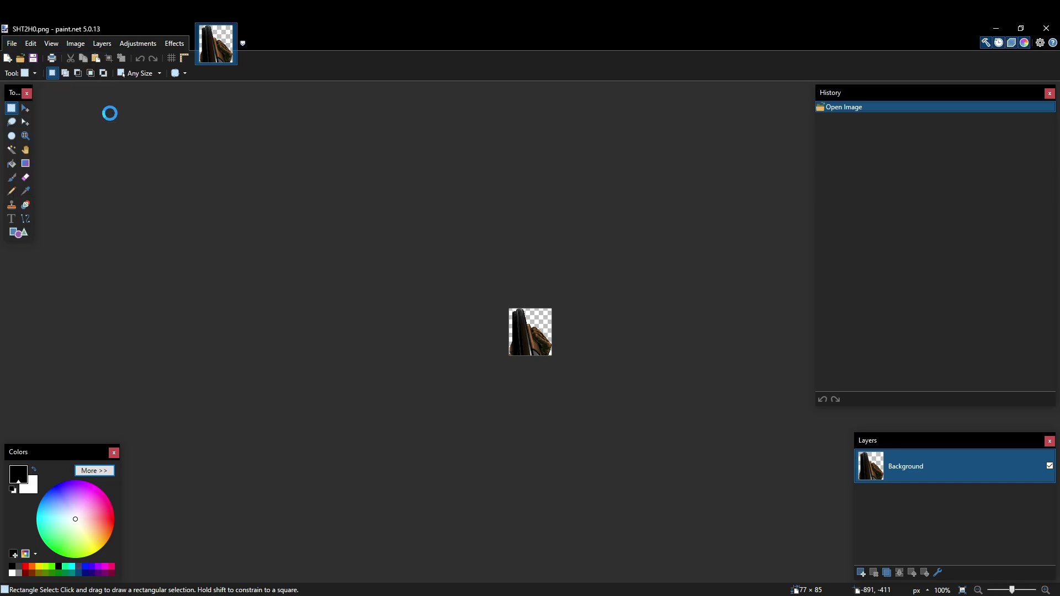
type("177")
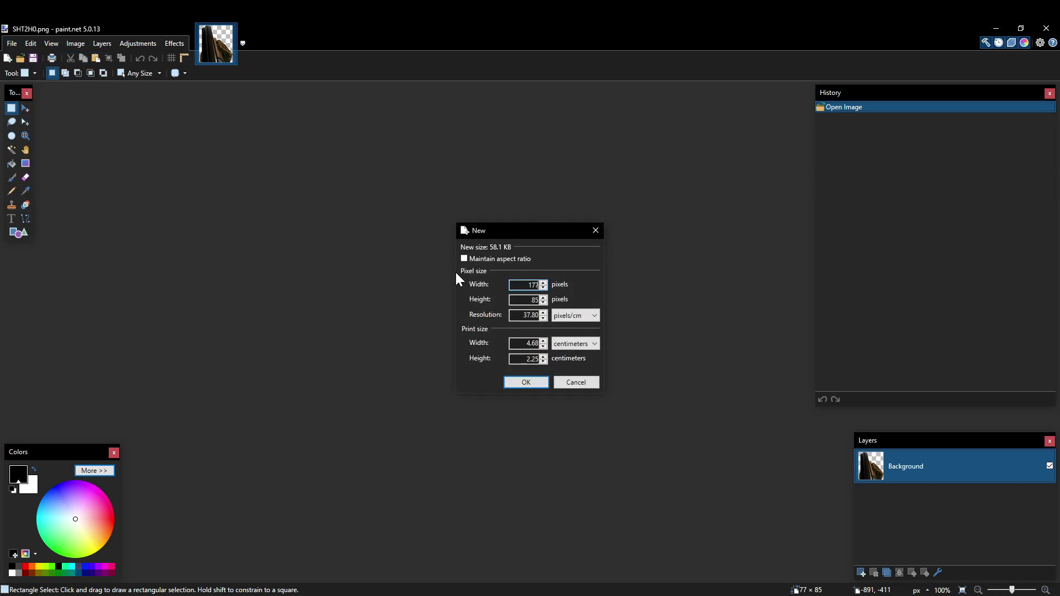
key("Return")
Paste the SHT2H0 sprite into the blank image, flip the whole image horizontally and paste the sprite again to form a mirrored pair
left_click(212, 55)
left_click(273, 55)
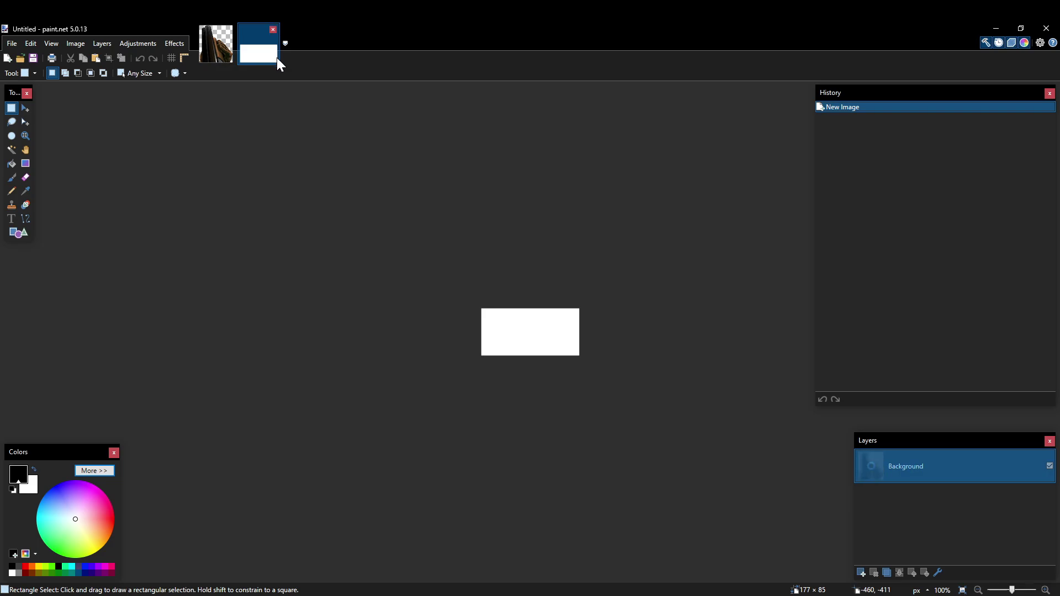
key("ctrl+v")
scroll(660, 354, "down", 1, "ctrl")
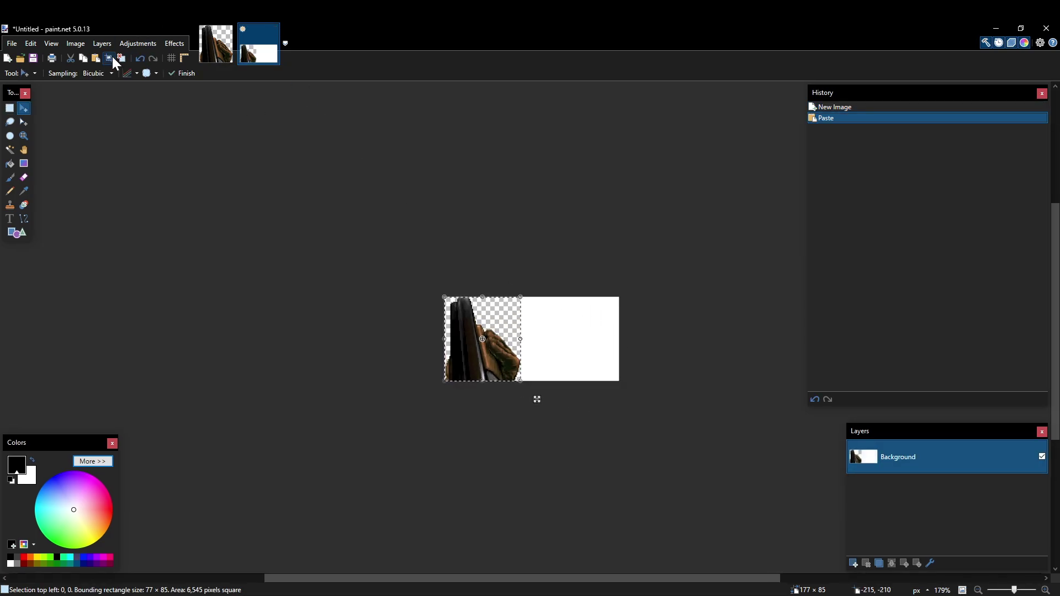
left_click(76, 43)
left_click(113, 104)
key("ctrl+v")
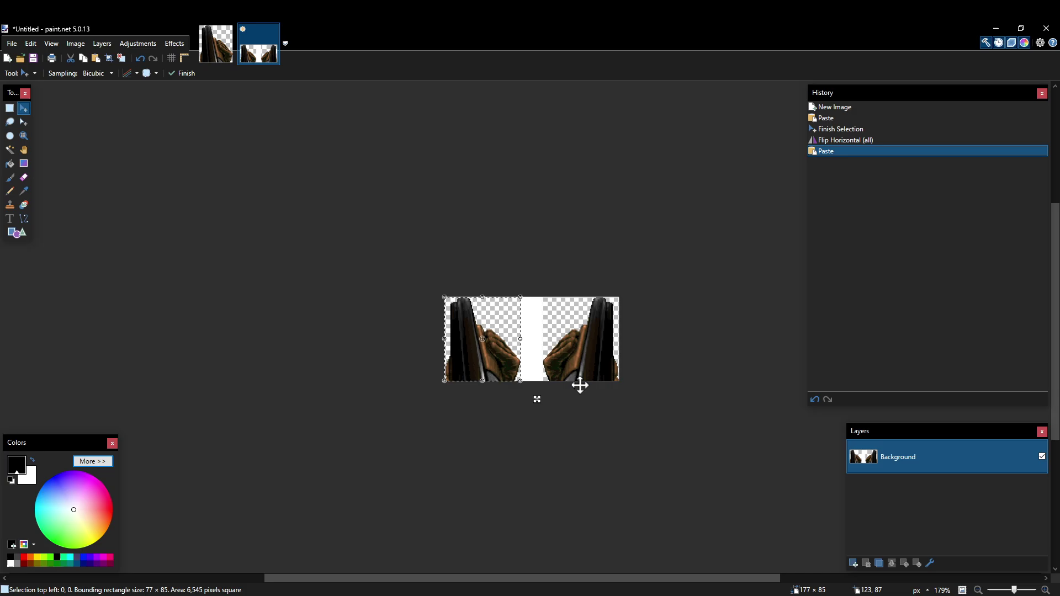
Drop the paste selection, then select the white strip between the two shotguns with the Magic Wand and erase it
scroll(497, 338, "up", 4, "ctrl")
scroll(506, 354, "up", 2, "ctrl")
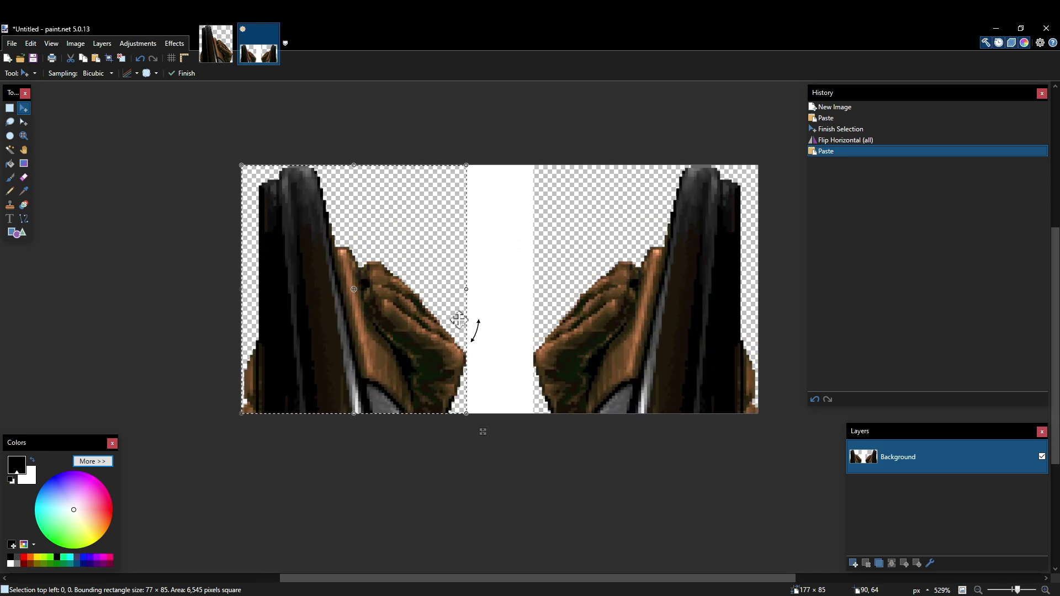
key("s")
left_click(461, 160)
scroll(484, 185, "up", 2, "ctrl")
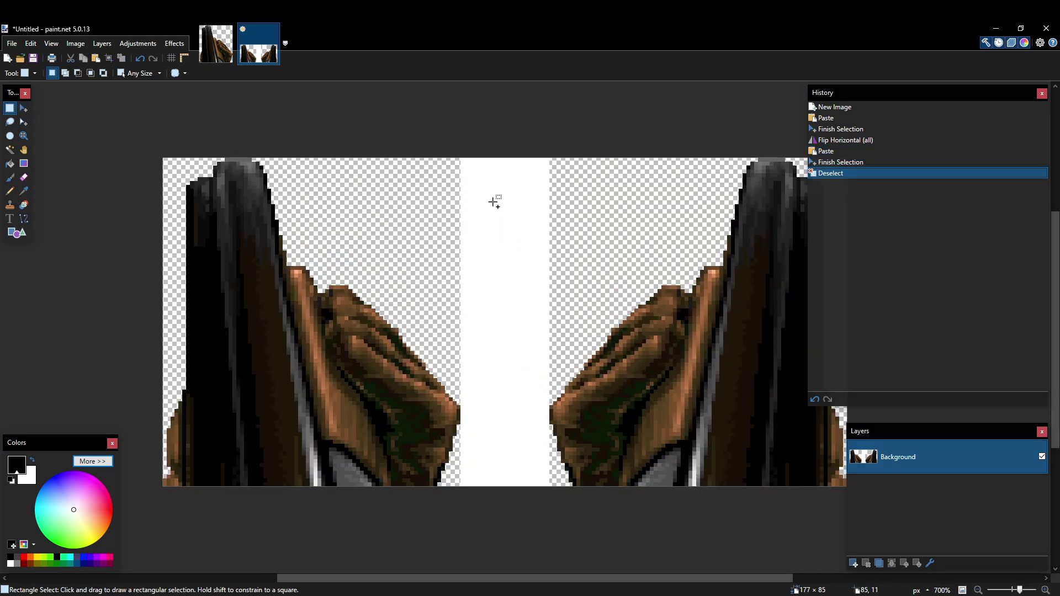
left_click(10, 151)
left_click(476, 230)
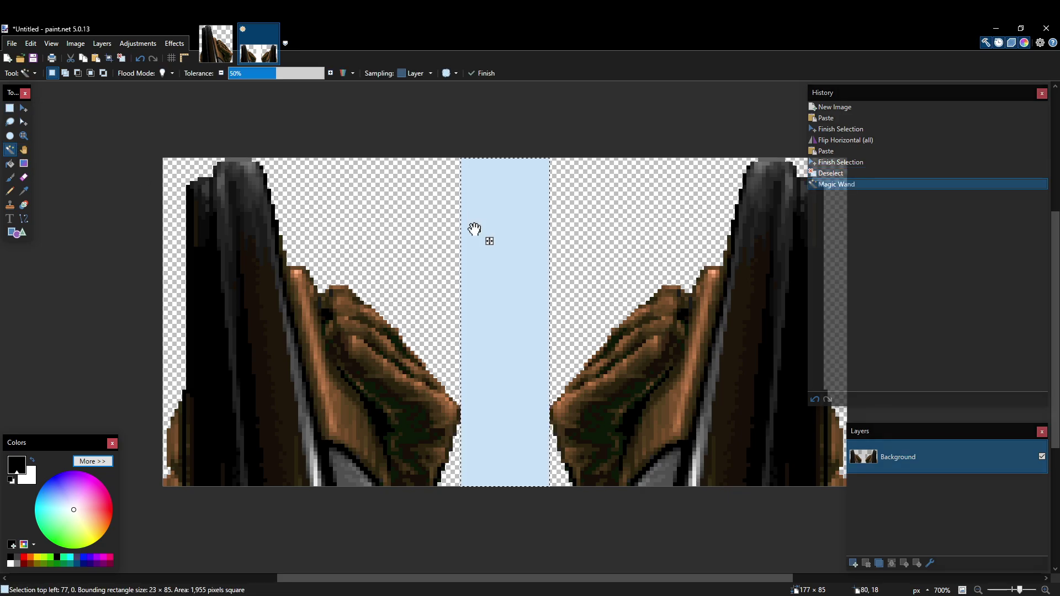
key("Delete")
Save the 177 × 85 dual-shotgun image over SHT2H0.png on the desktop with the default PNG settings
left_click(12, 44)
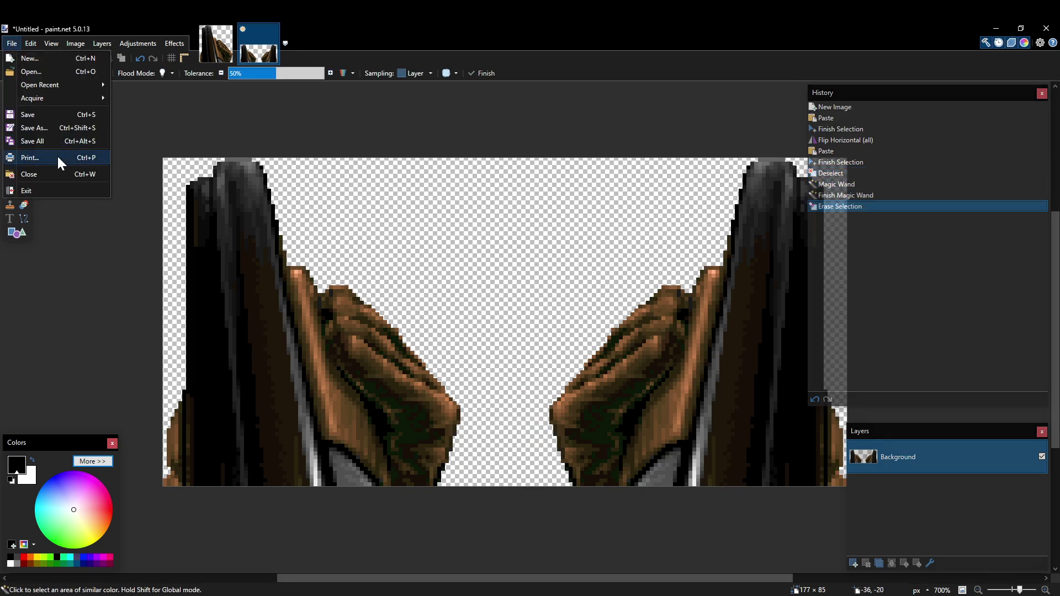
left_click(55, 127)
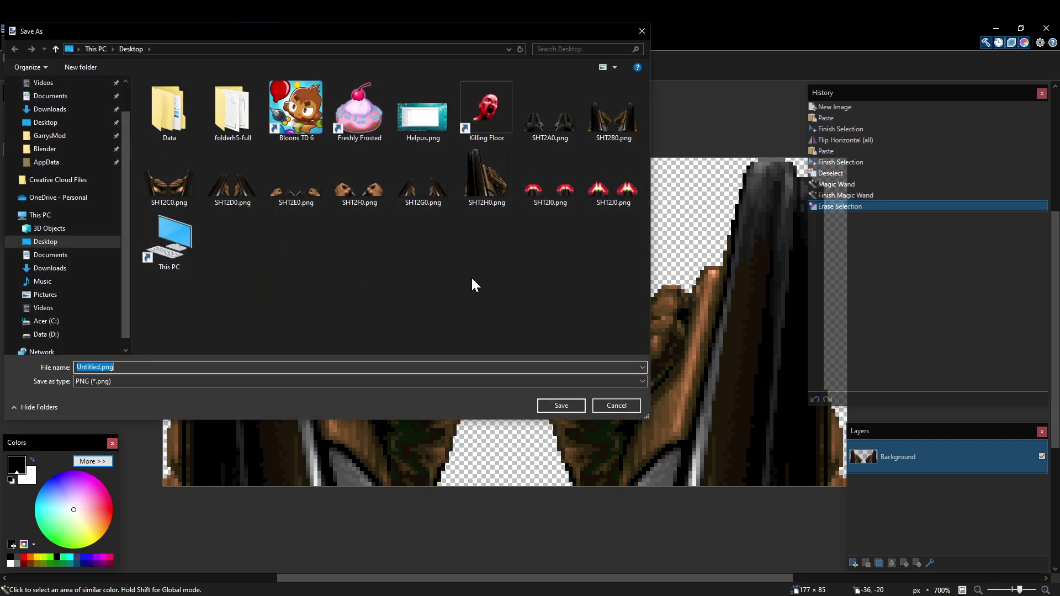
double_click(489, 200)
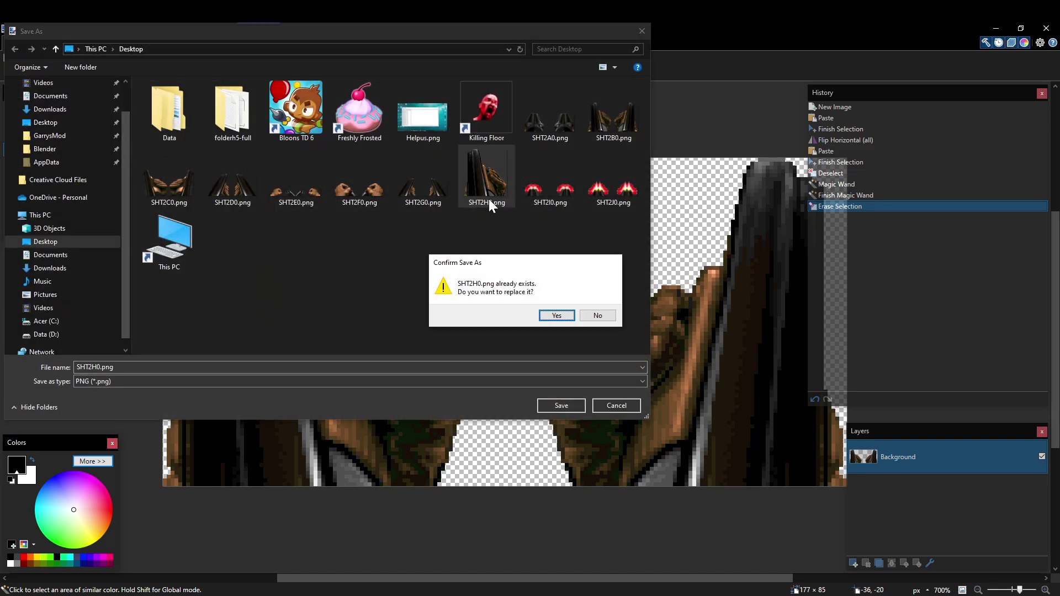
key("Return")
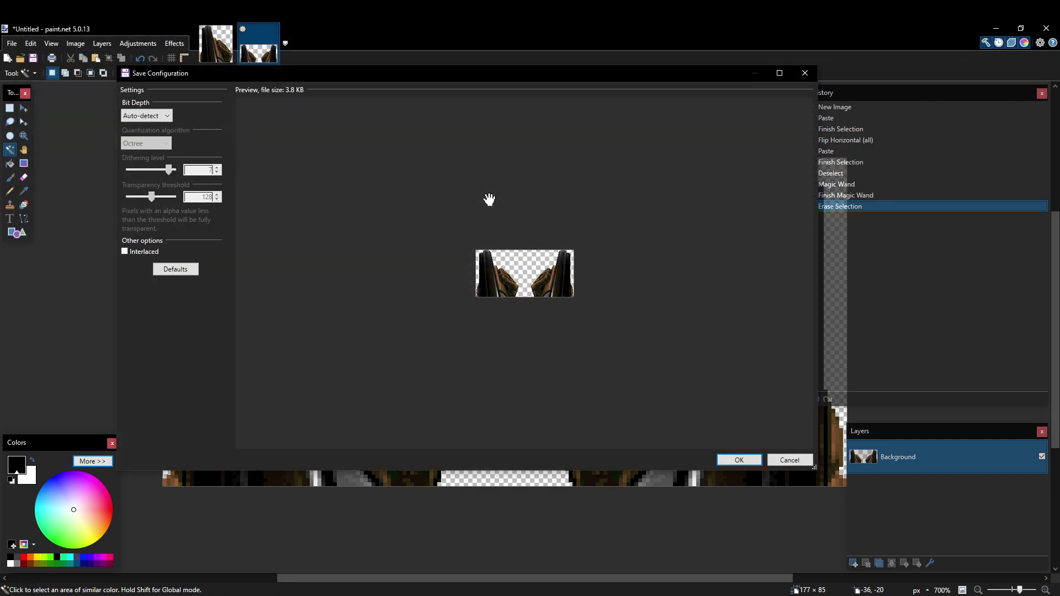
key("Return")
middle_click_drag(599, 304, 505, 322)
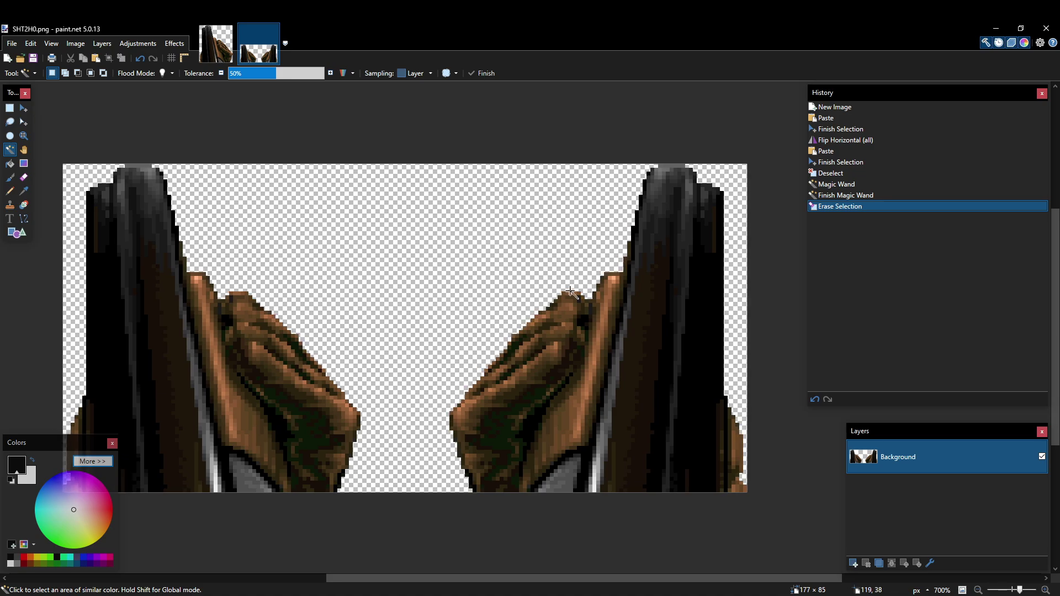
Step the dual-shotgun image back through its history to the blank canvas and close it without saving
left_click(842, 194)
left_click(840, 175)
left_click(844, 159)
left_click(842, 153)
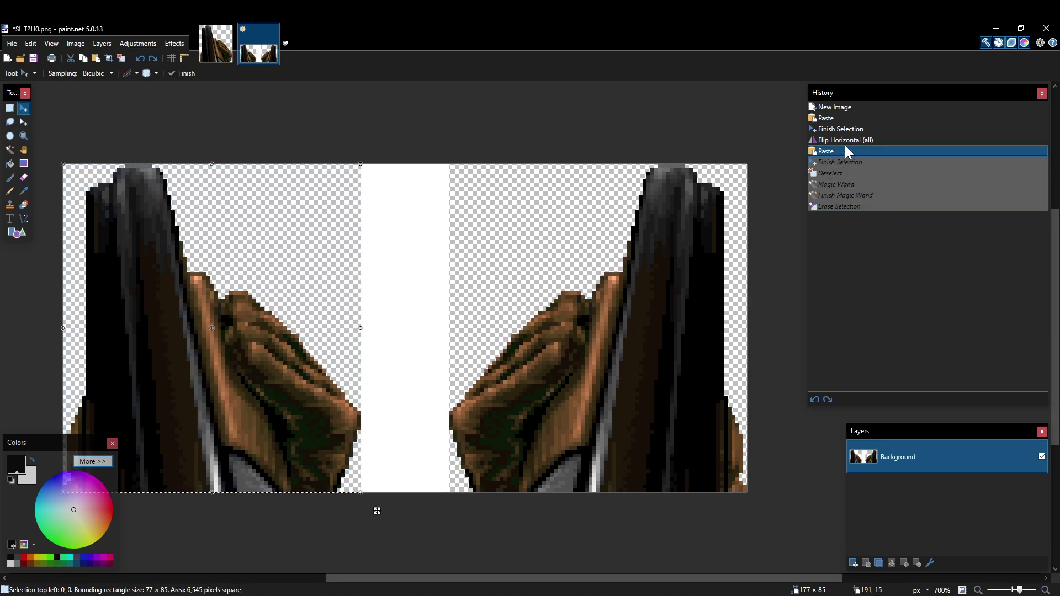
left_click(847, 142)
left_click(843, 153)
left_click(843, 162)
left_click(843, 152)
left_click(842, 140)
left_click(841, 119)
left_click(839, 104)
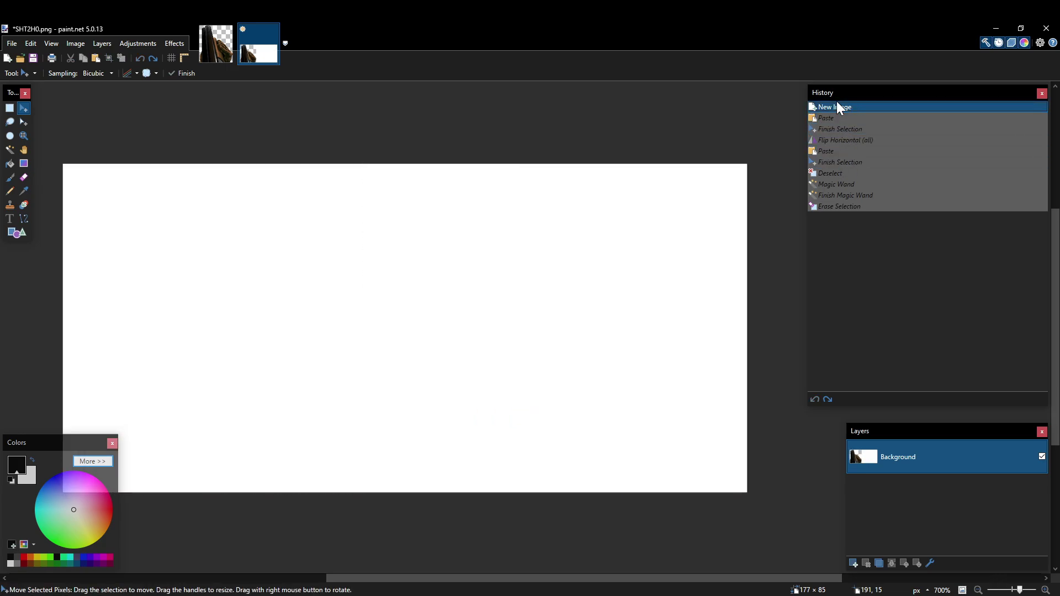
key("ctrl+w")
left_click(528, 359)
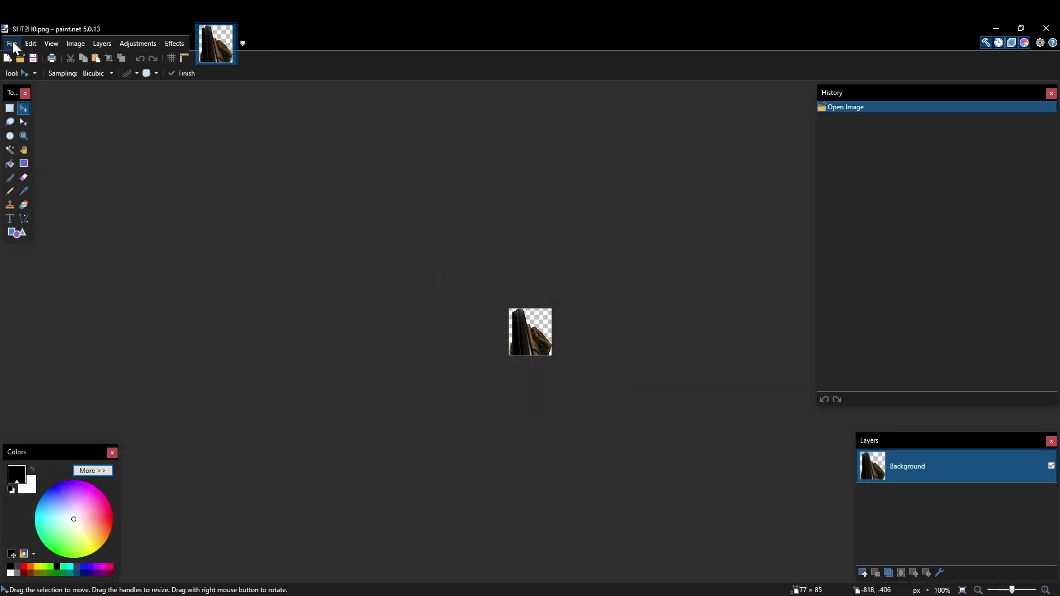
Create a new blank image 199 pixels wide and 85 pixels high
left_click(11, 43)
left_click(17, 59)
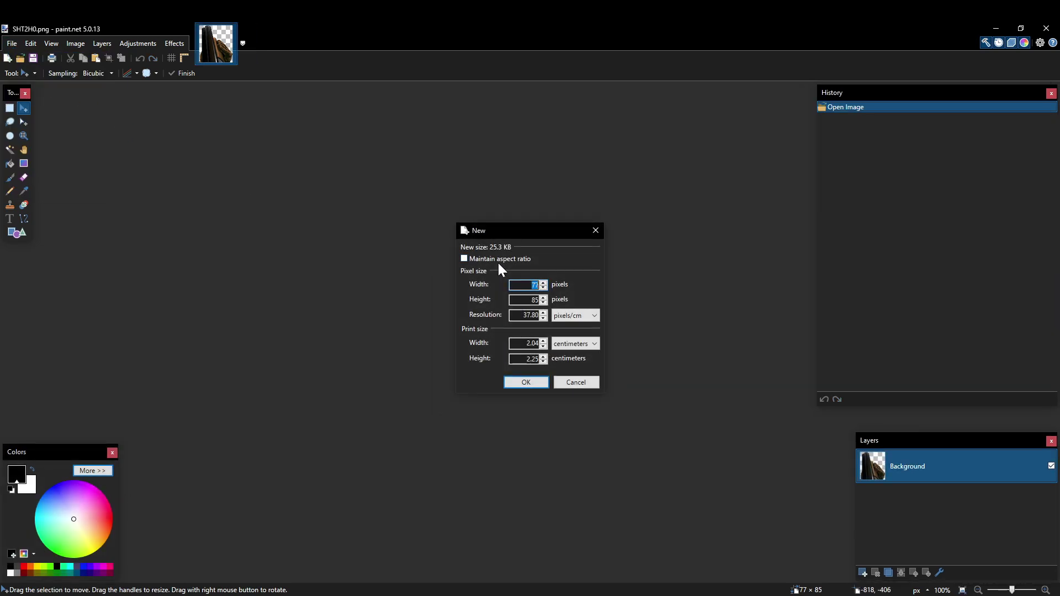
type("188")
key("BackSpace")
key("BackSpace")
type("99")
key("Return")
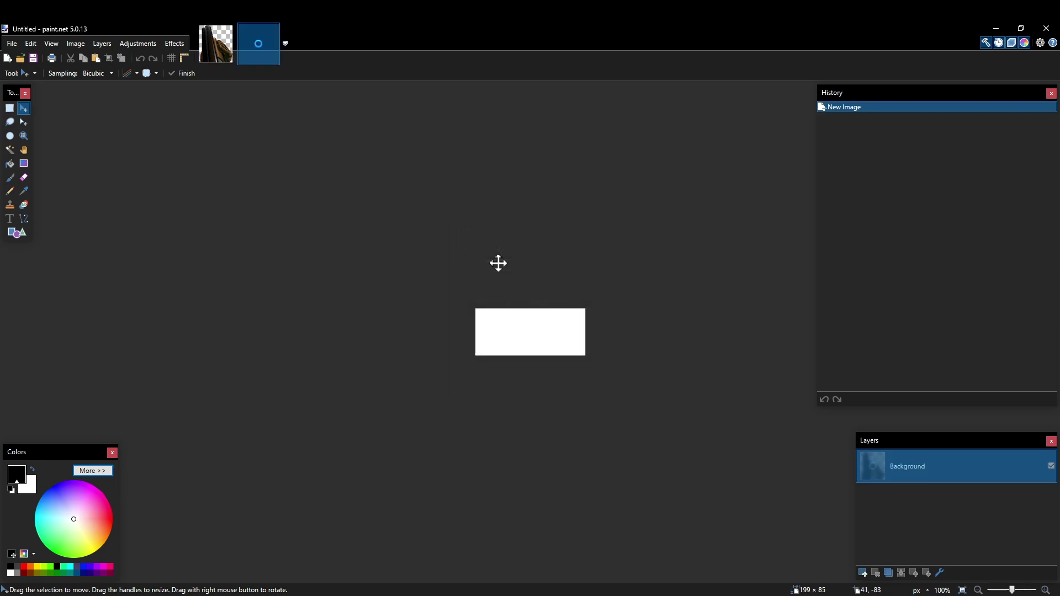
Paste the sprite into the 199-pixel-wide canvas, flip the image horizontally and paste the sprite once more on the opposite side
key("ctrl+v")
key("ctrl+plus")
left_click(75, 43)
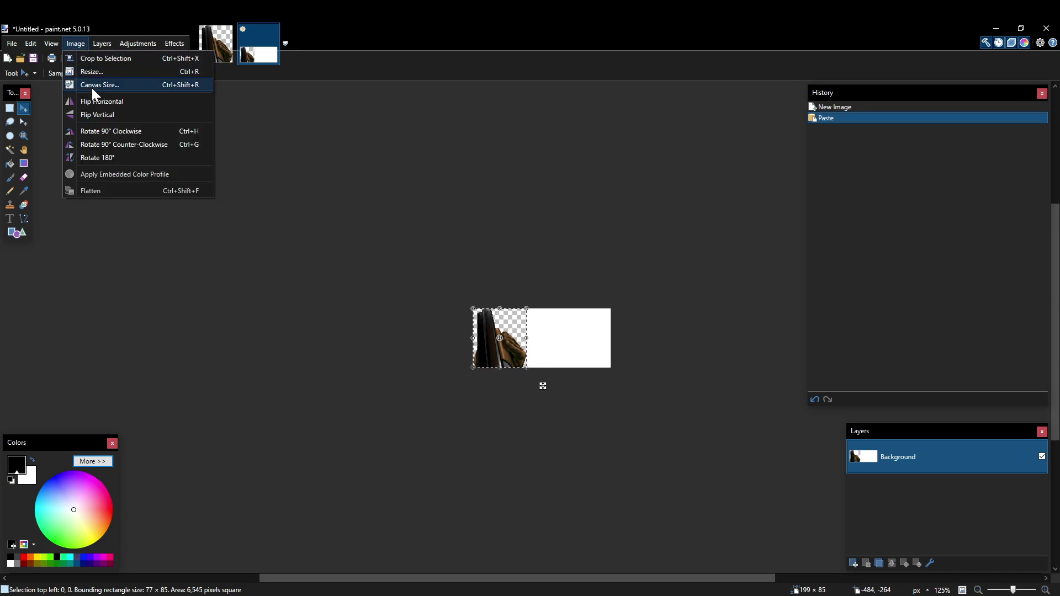
left_click(91, 88)
key("ctrl+v")
Select the white gap between the mirrored shotguns in the 199 × 85 image with the Magic Wand and erase it
scroll(607, 353, "up", 4, "ctrl")
scroll(491, 406, "up", 4, "ctrl")
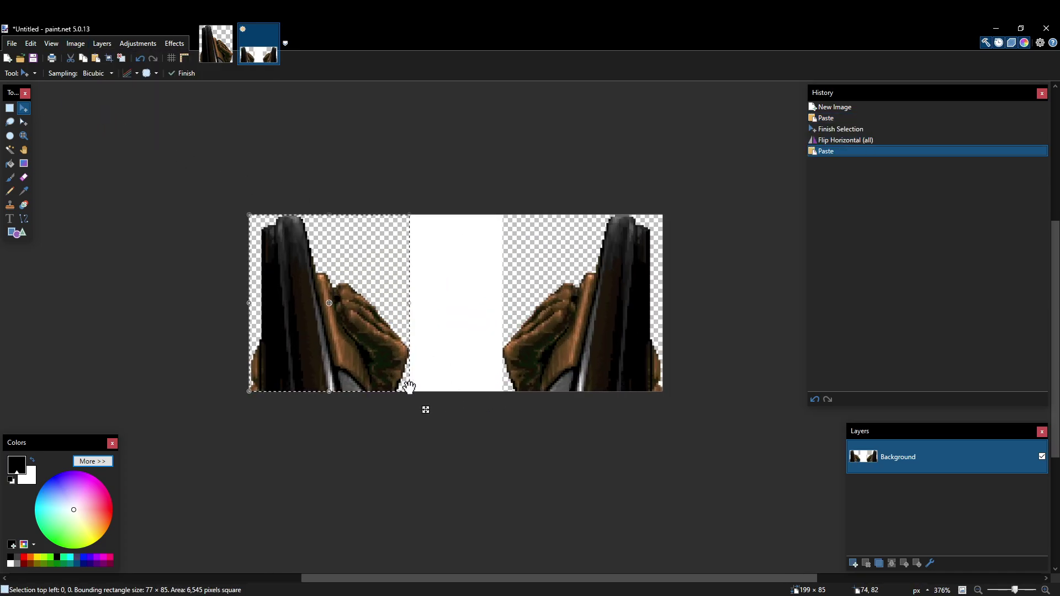
left_click(9, 109)
left_click(10, 149)
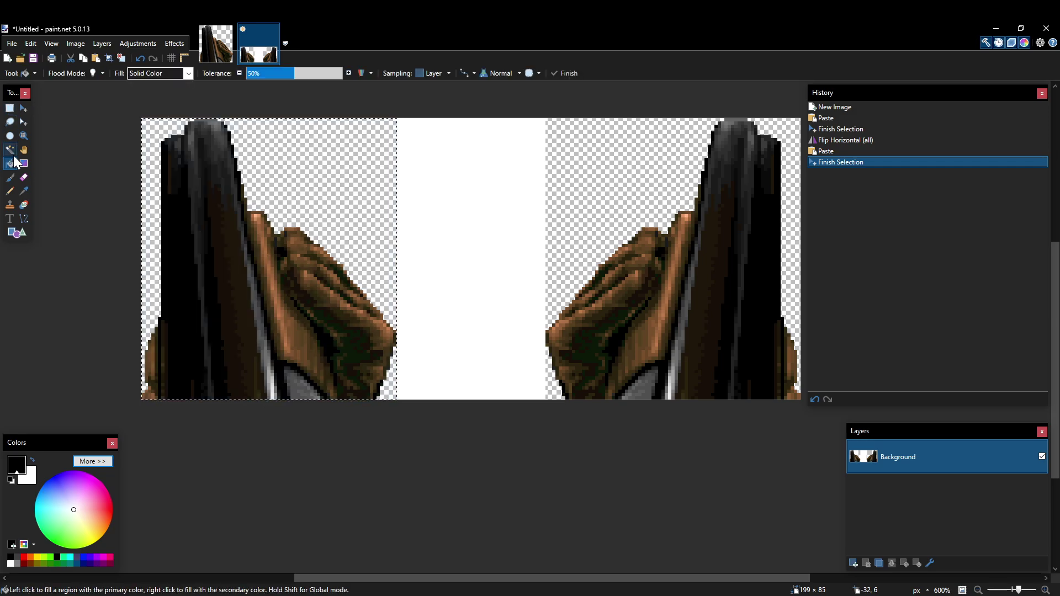
left_click(509, 228)
key("Delete")
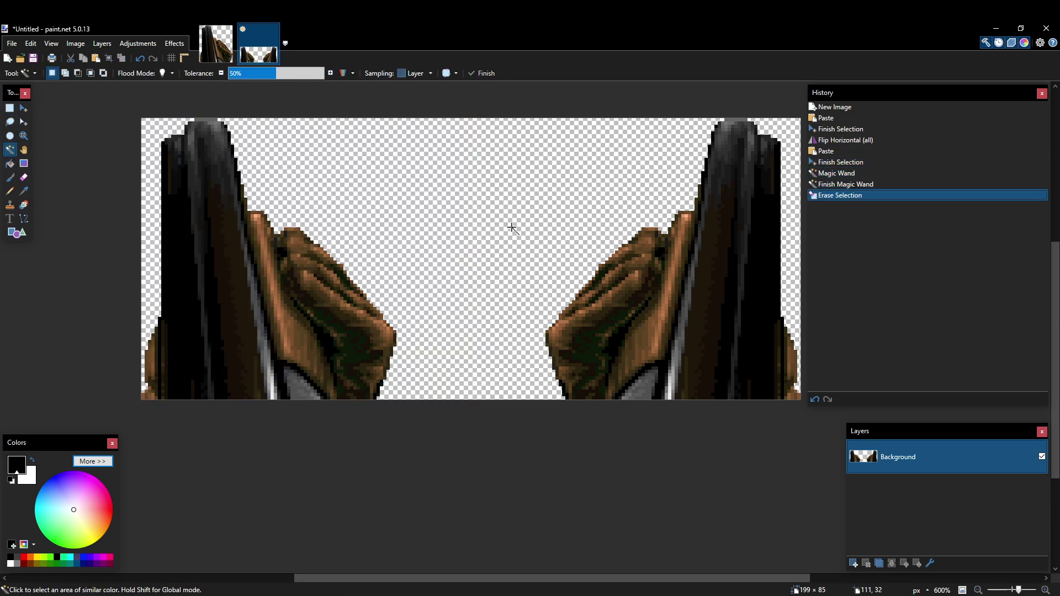
middle_click_drag(520, 313, 549, 402)
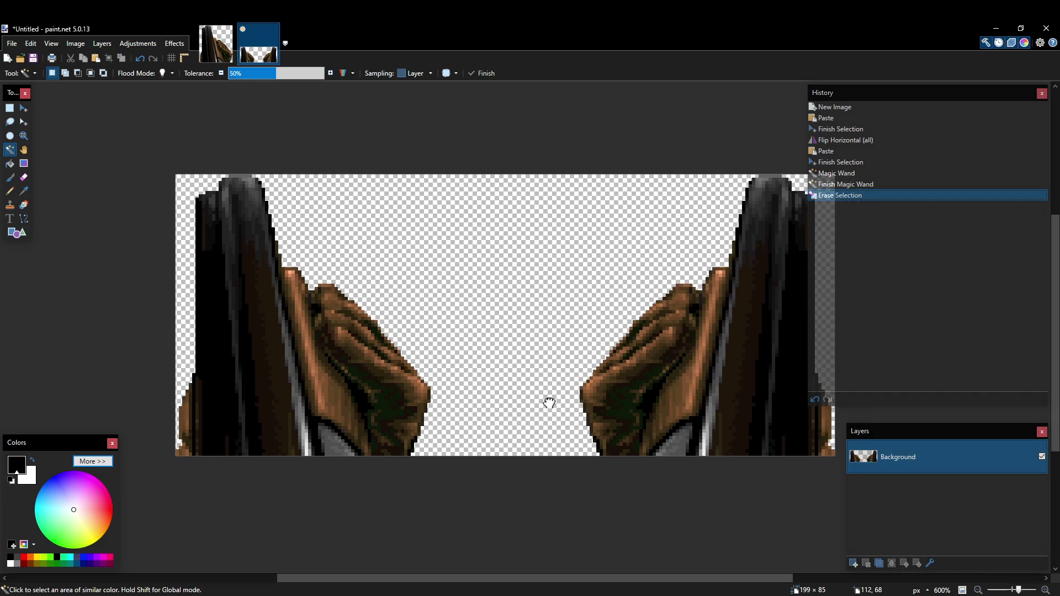
left_click(15, 37)
left_click(31, 124)
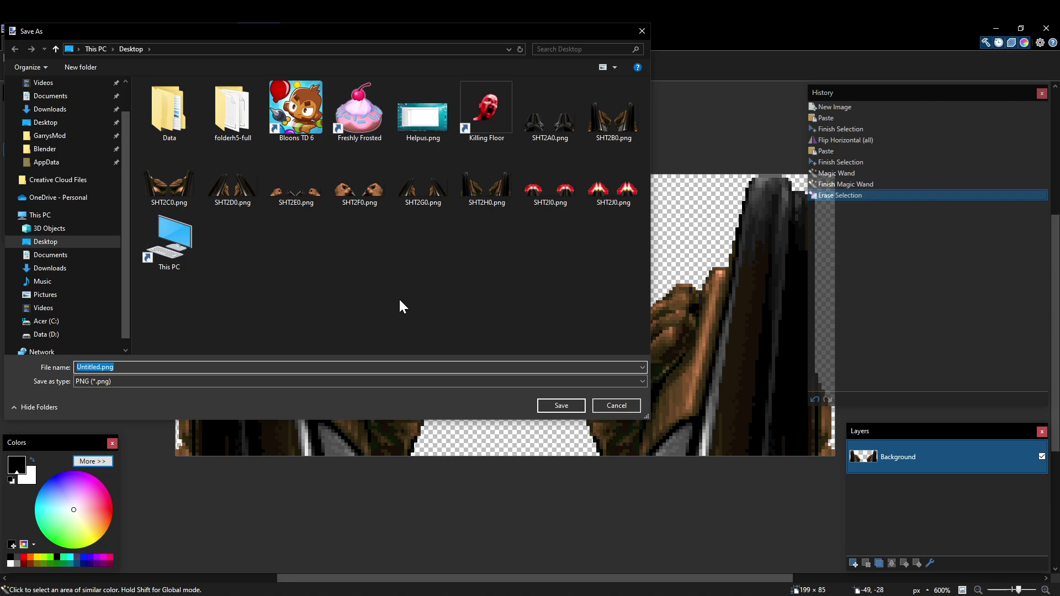
left_click(598, 401)
left_click(208, 45)
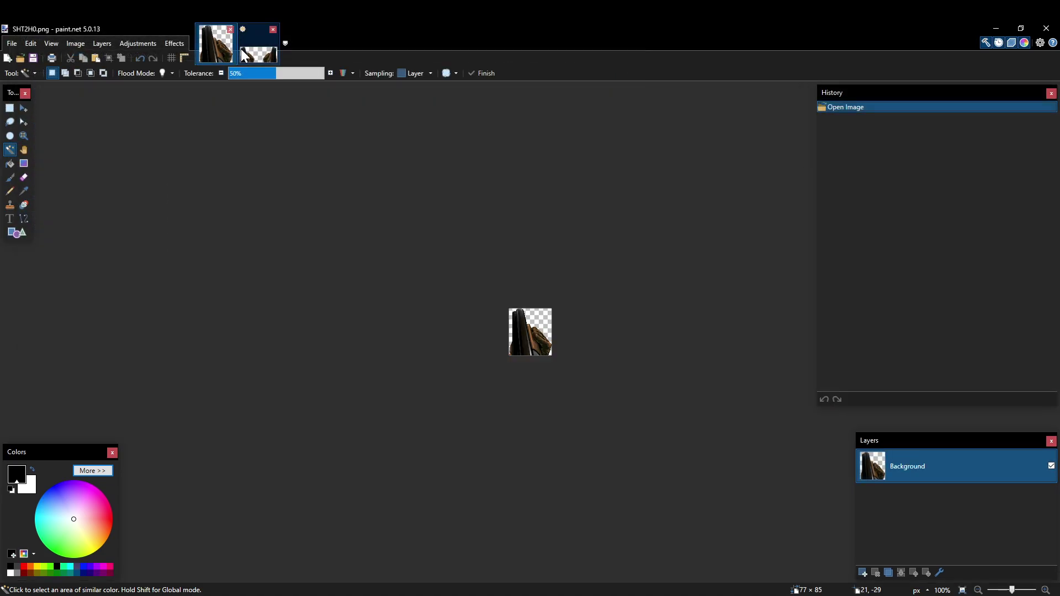
left_click(241, 49)
left_click(227, 49)
left_click(238, 49)
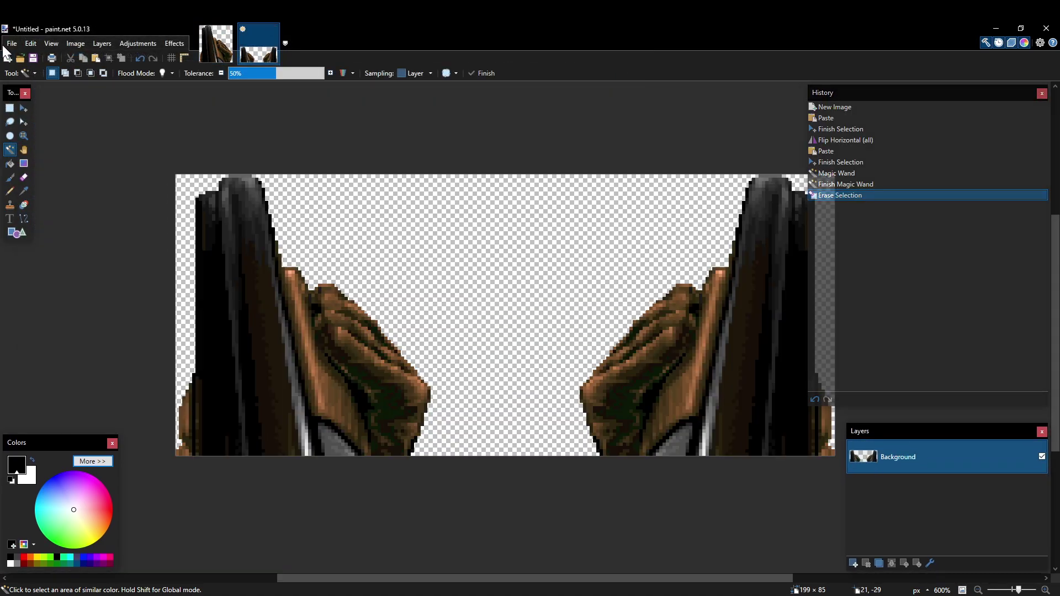
left_click(11, 43)
left_click(36, 127)
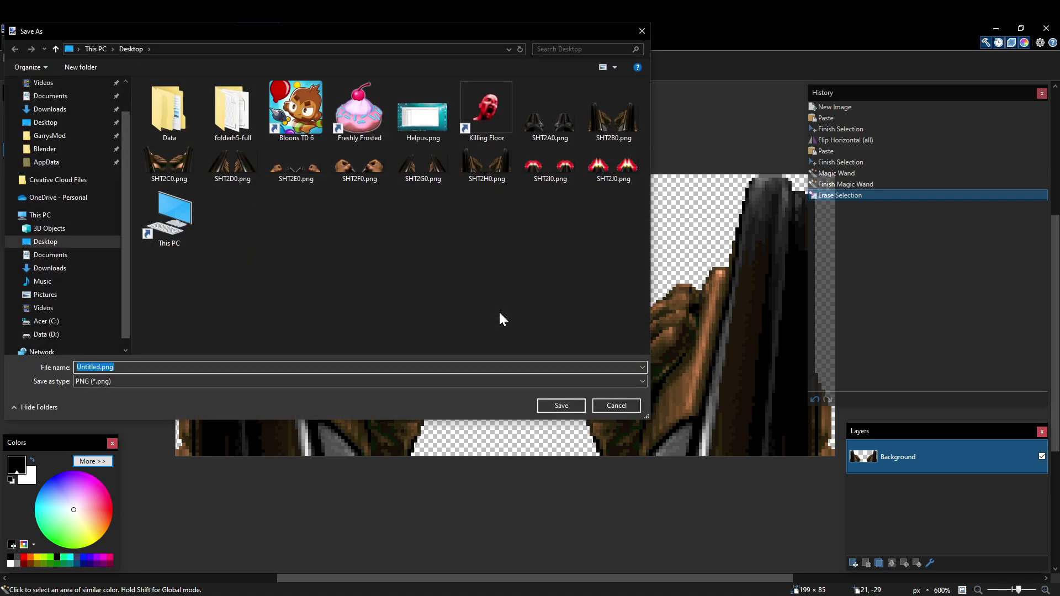
left_click(610, 403)
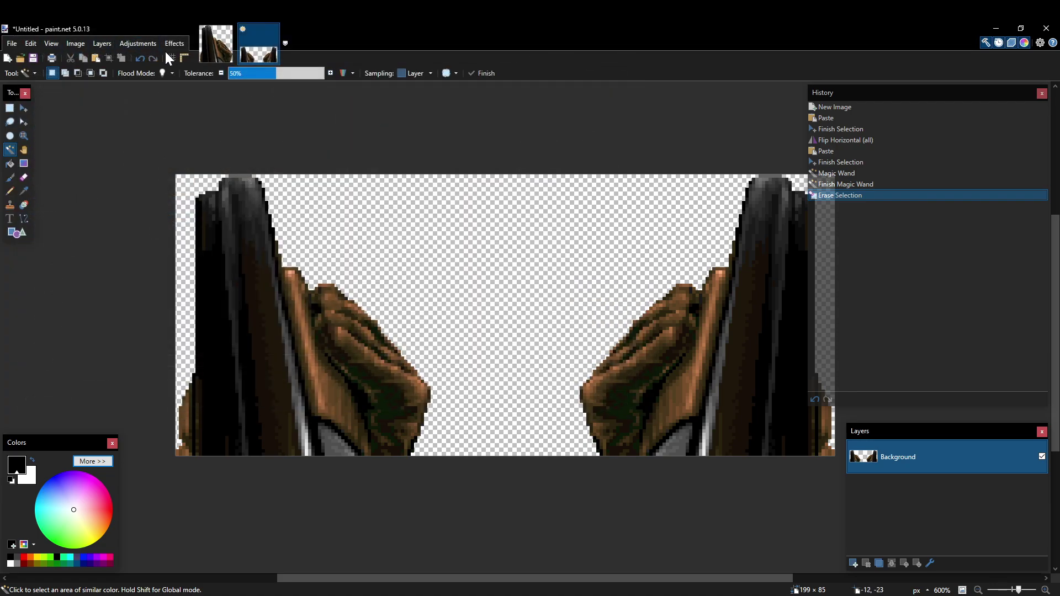
View the original single-shotgun image, then check SHT2H0.png in the Zandorium folder
left_click(215, 53)
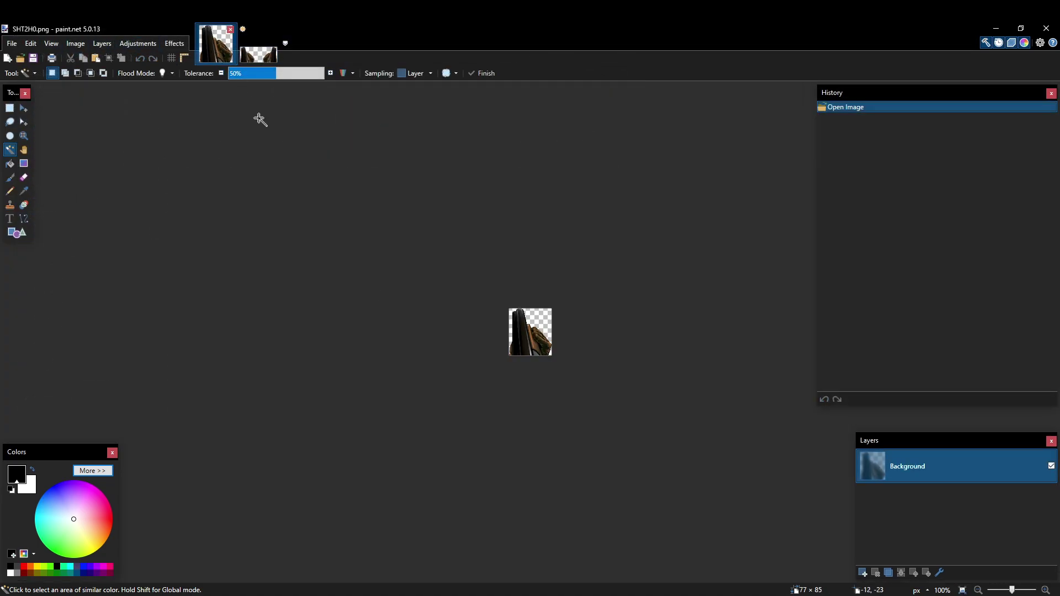
left_click(997, 28)
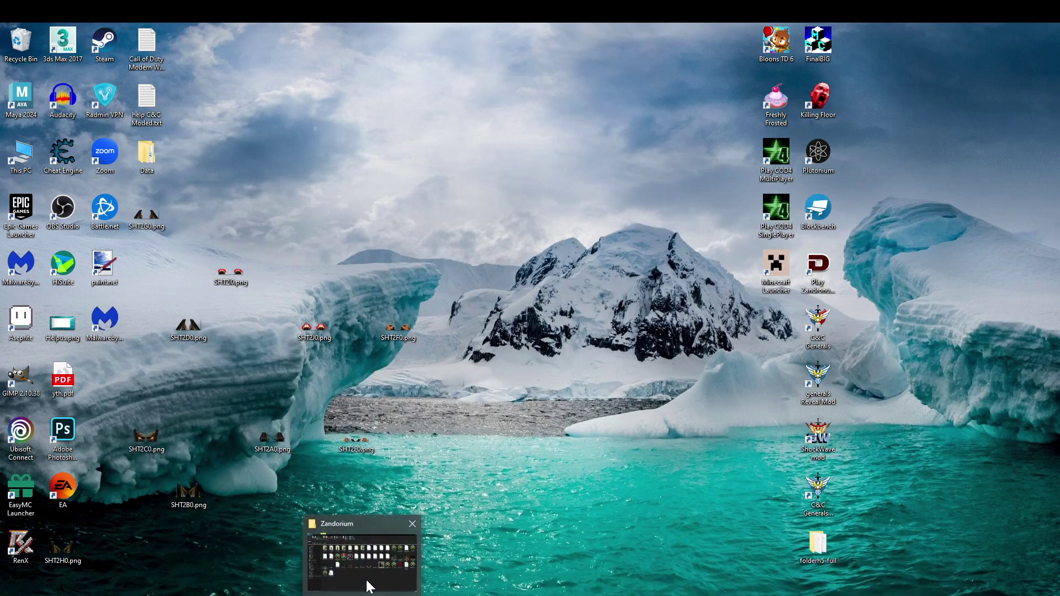
left_click(364, 568)
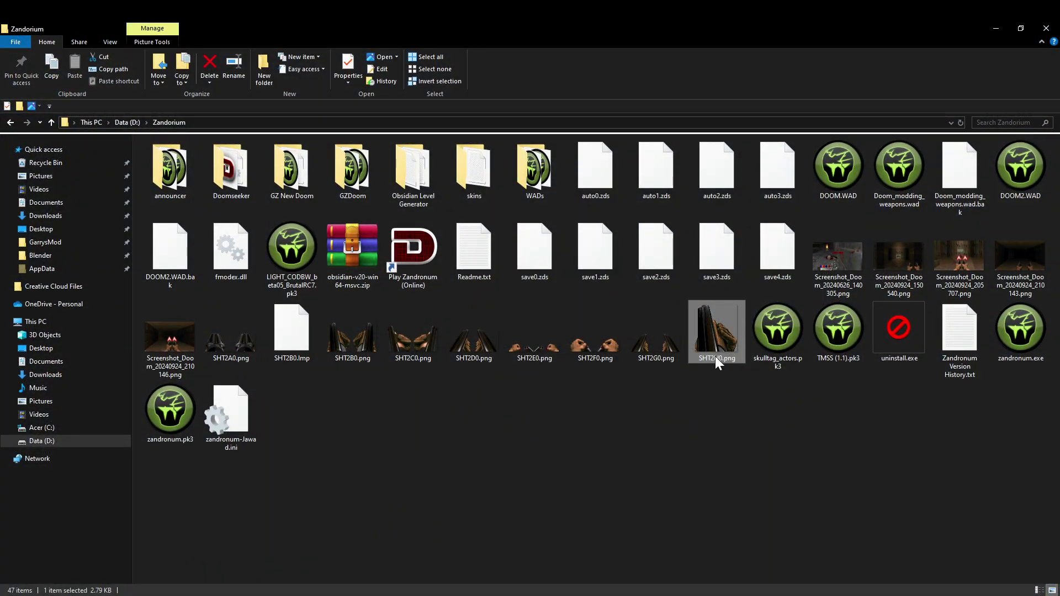
left_click(753, 429)
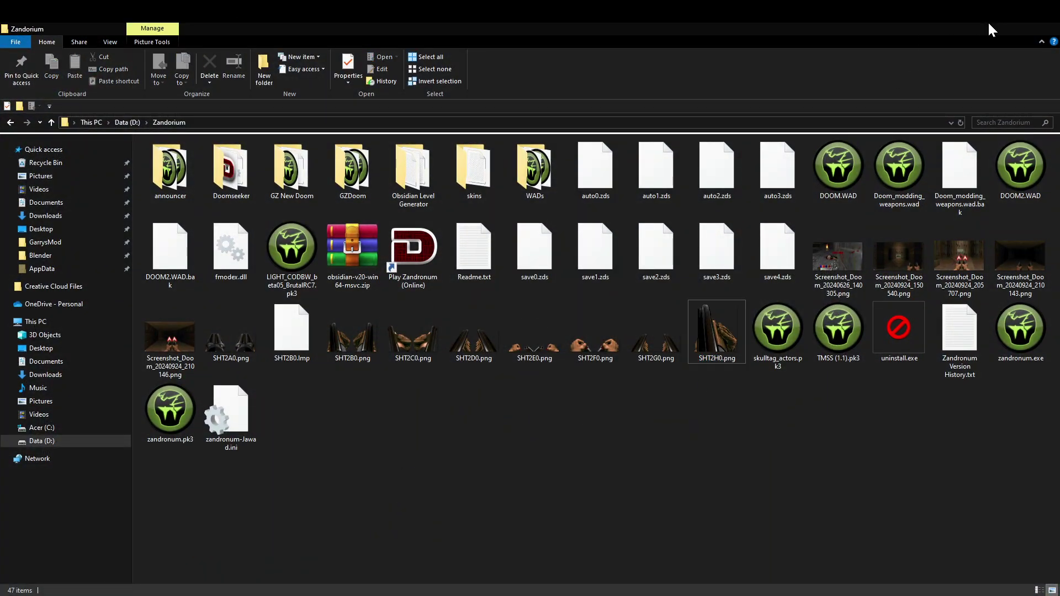
Save the mirrored 199 × 85 shotgun image from paint.net to the Desktop as SHT2H0.png with the default PNG settings
left_click(996, 29)
mouse_move(489, 589)
left_click(500, 563)
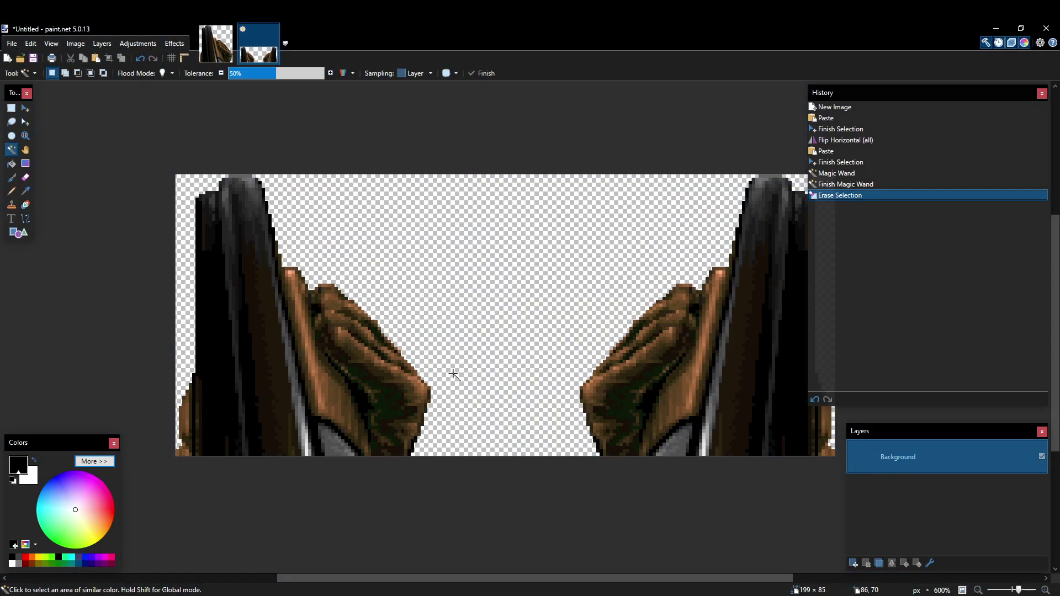
key("ctrl+s")
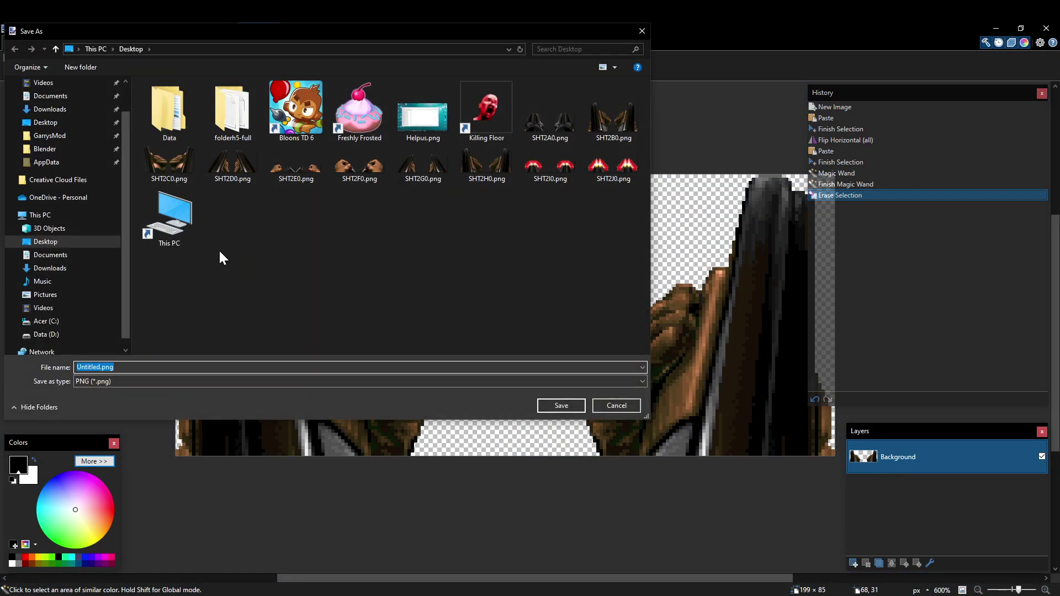
type("SHT2H0")
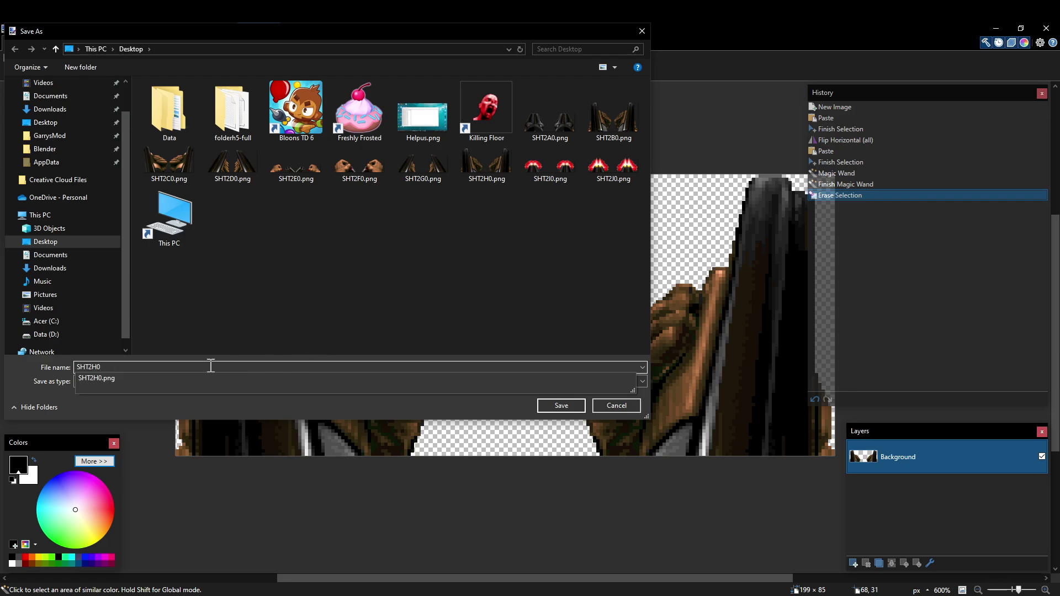
left_click(241, 378)
left_click(475, 382)
left_click(526, 382)
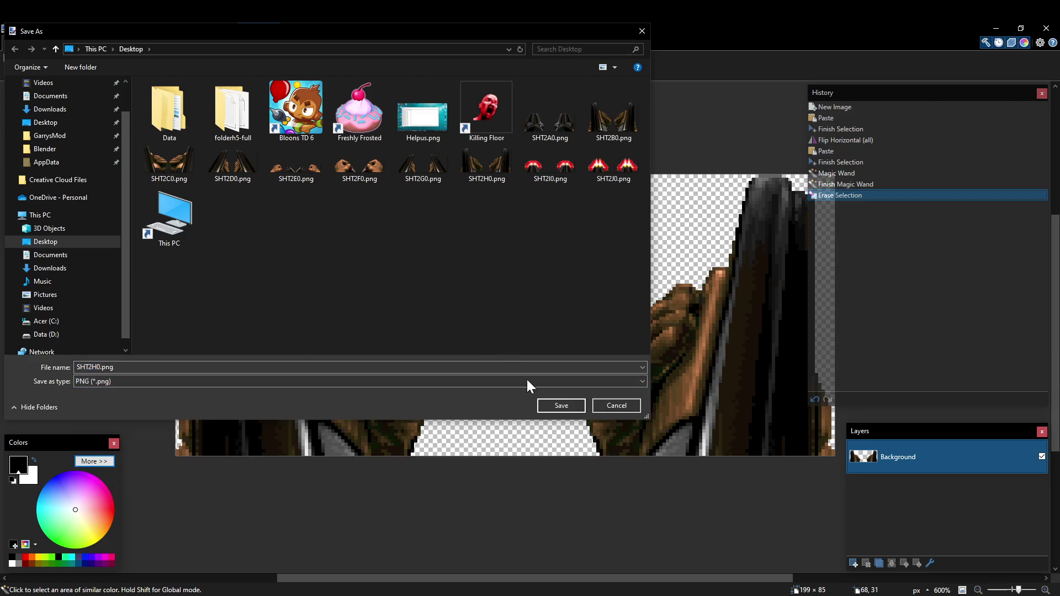
left_click(548, 403)
left_click(556, 316)
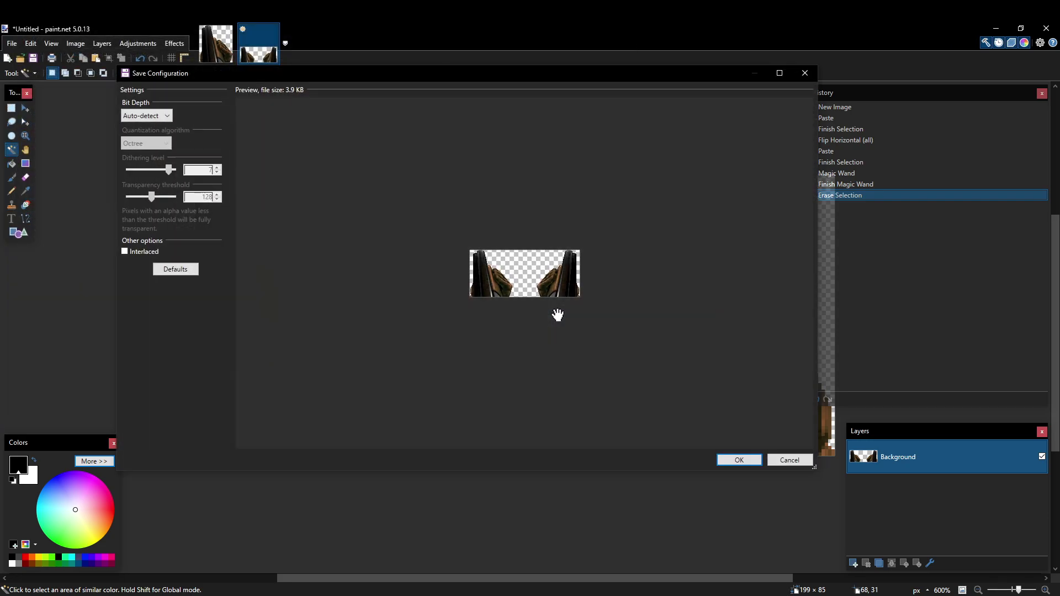
left_click(739, 460)
Copy SHT2H0.png from the desktop into the Zandorium folder, replacing the existing file
key("alt+F4")
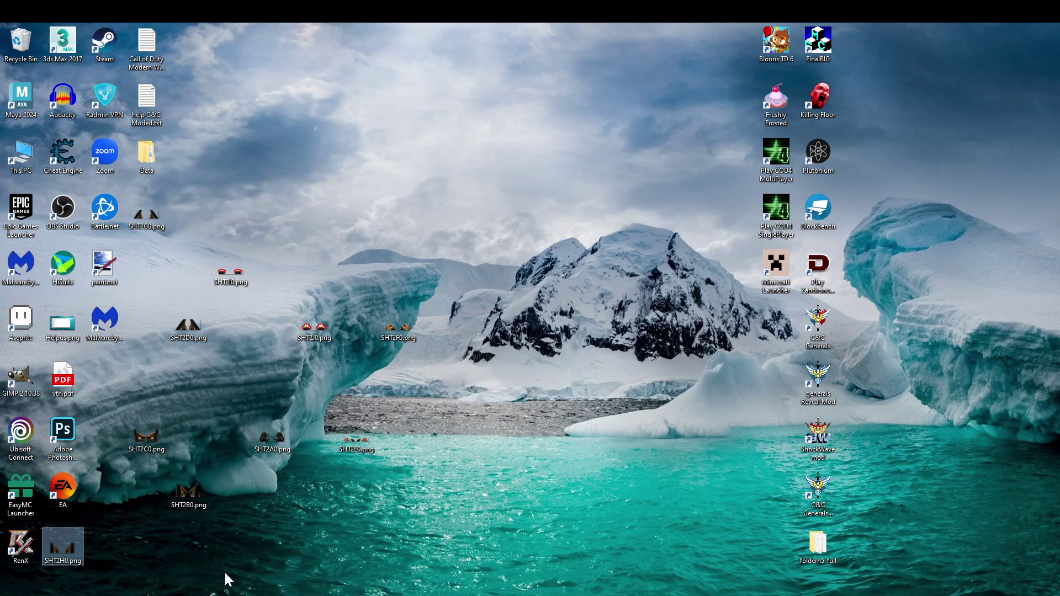
key("alt+Tab")
key("ctrl+v")
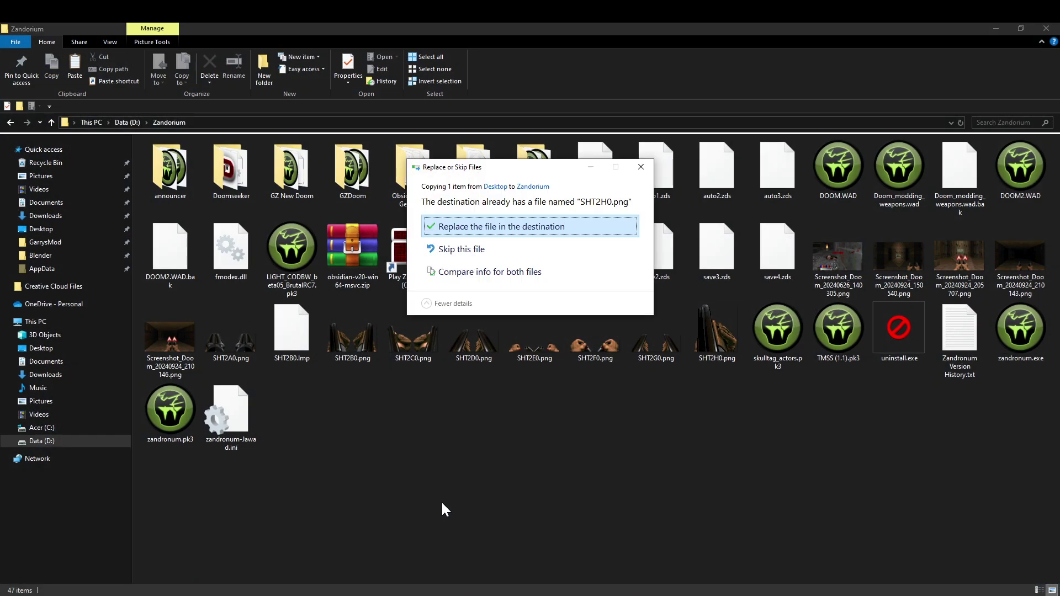
key("Return")
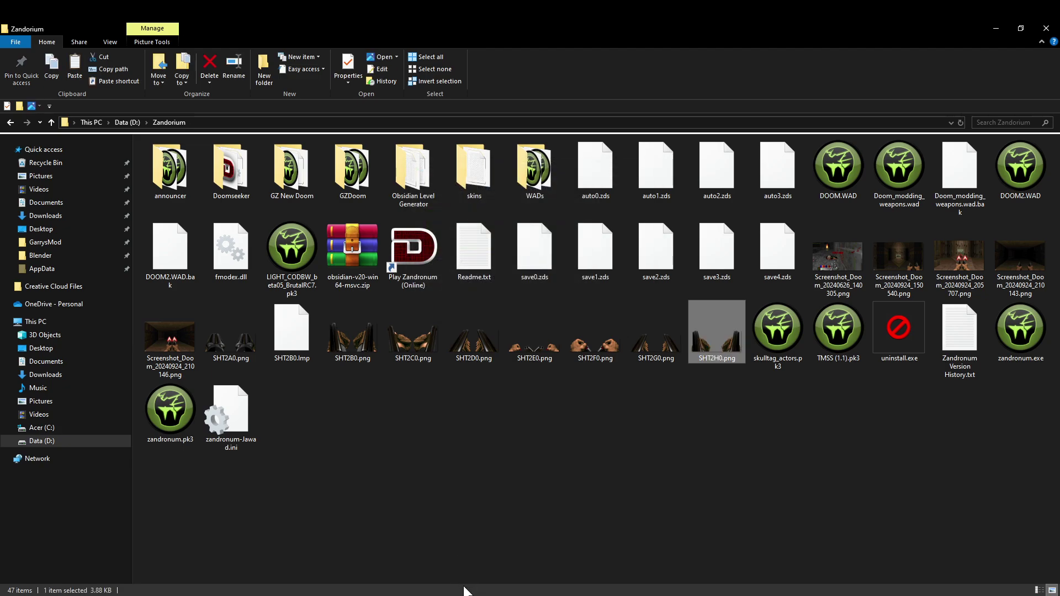
Try importing SHT2H0.png over the SHT2H0 entry in SLADE and undo the import
key("alt+Tab")
right_click(605, 372)
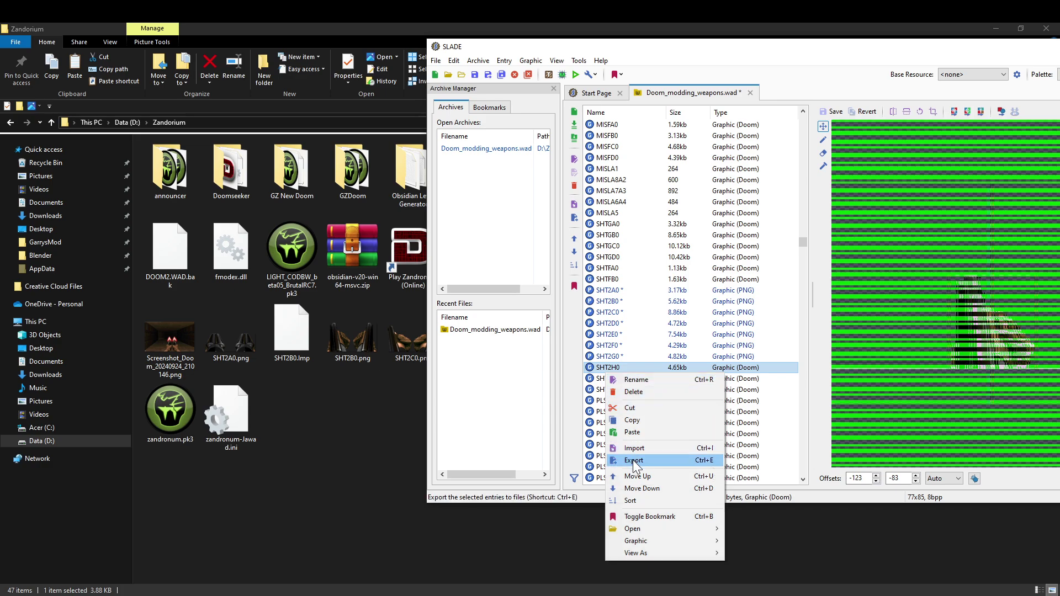
left_click(634, 448)
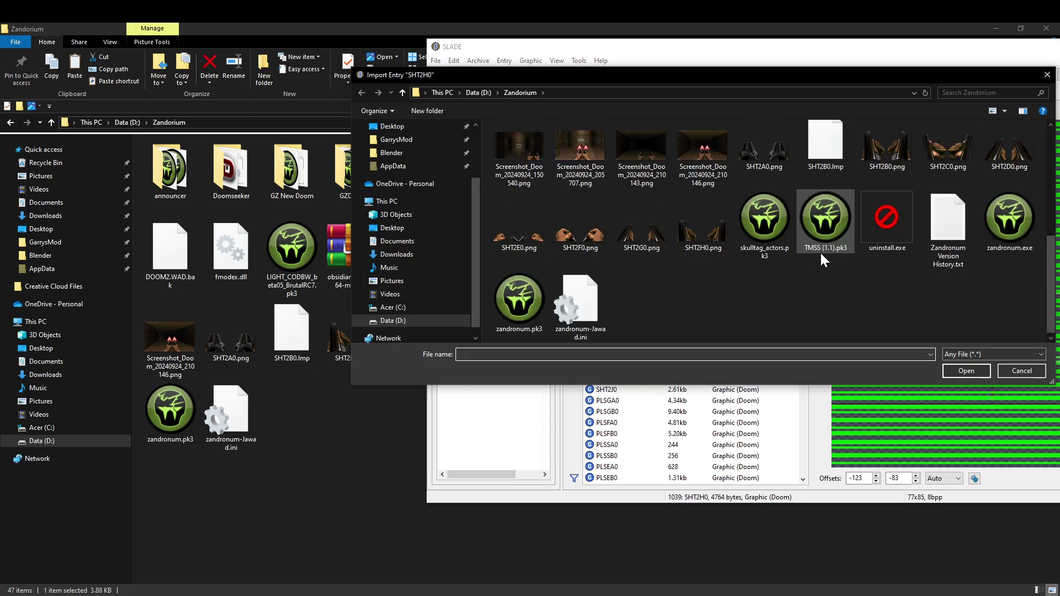
double_click(722, 245)
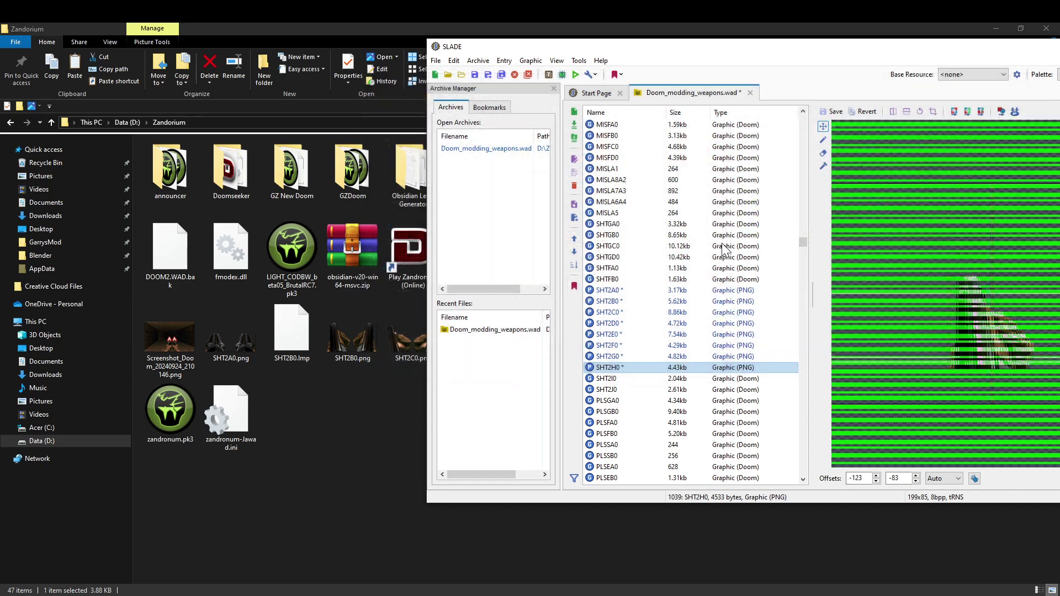
left_click_drag(846, 53, 659, 58)
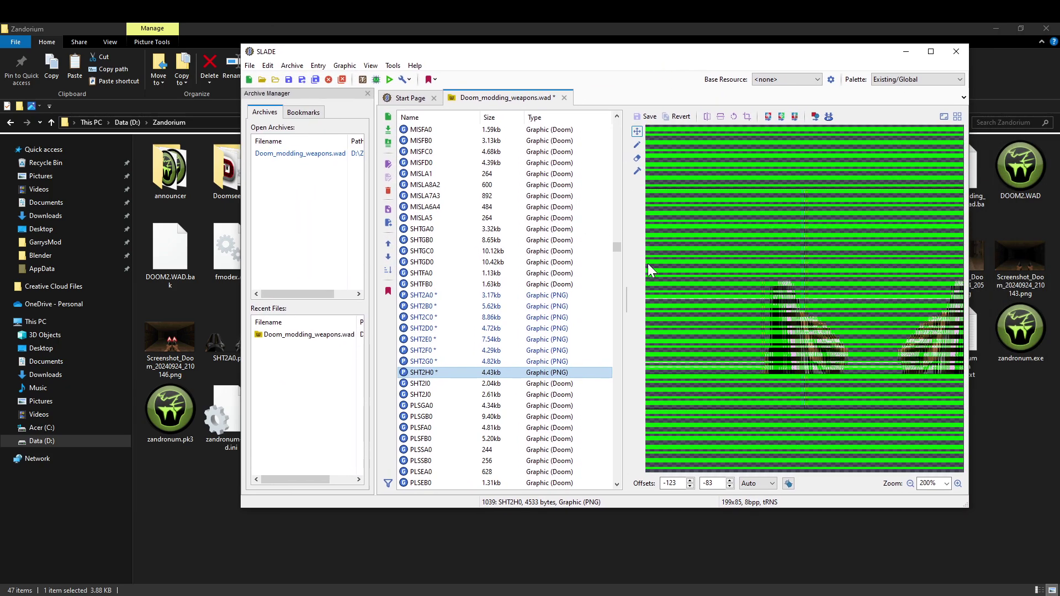
key("ctrl+z")
Replace the SHT2H0 entry in Doom_modding_weapons.wad by importing SHT2H0.png from the Zandorium folder
right_click(486, 372)
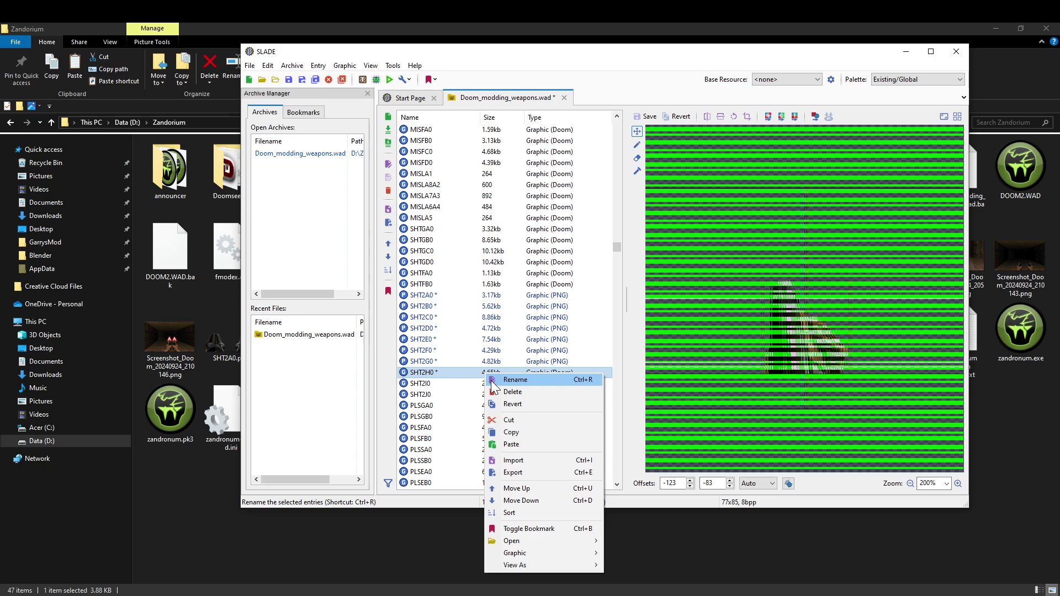
left_click(513, 460)
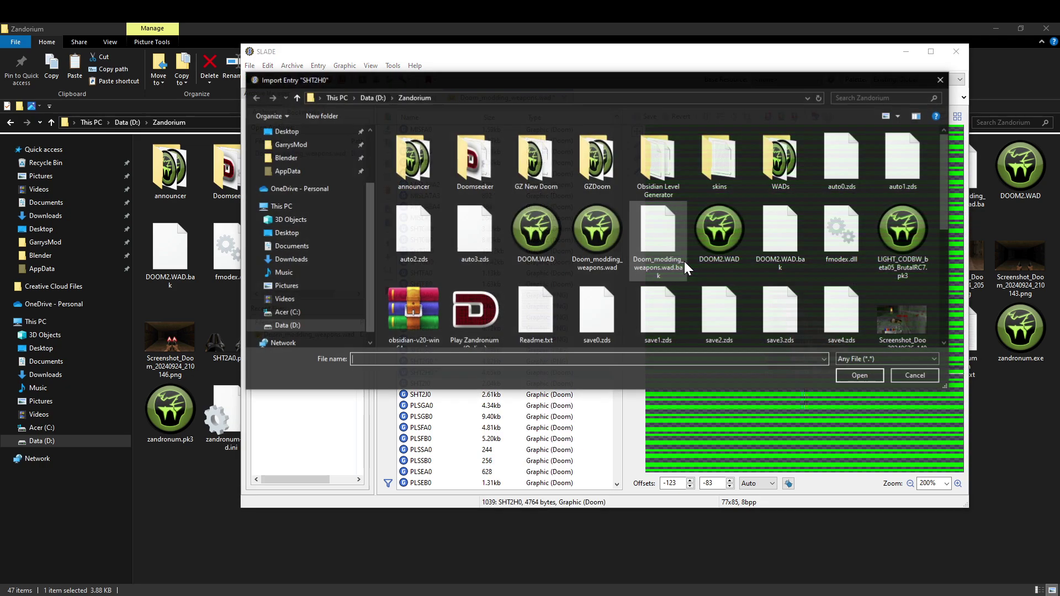
scroll(688, 256, "down", 5)
double_click(588, 236)
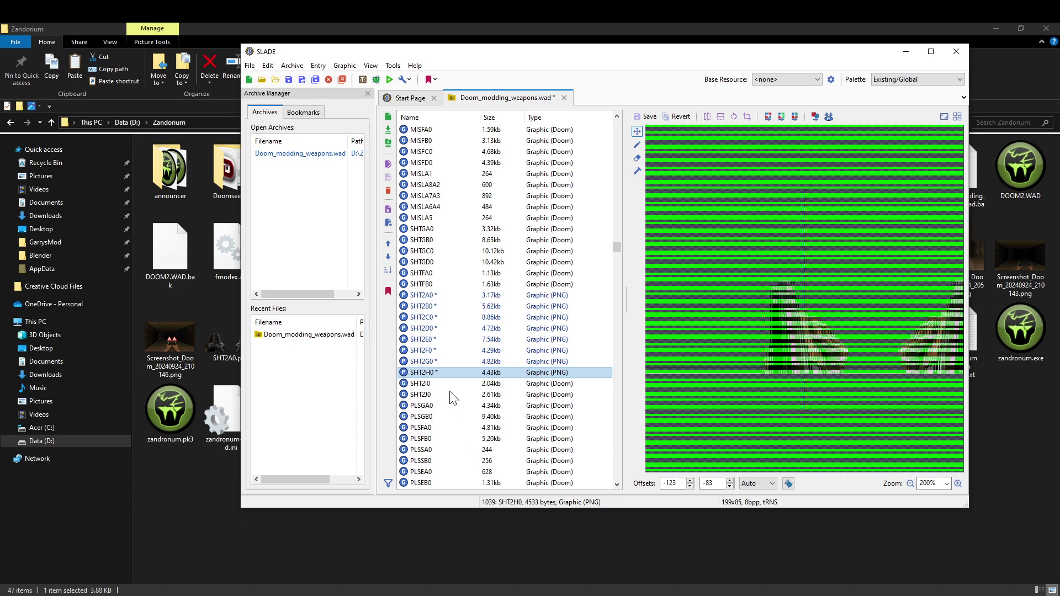
Copy SHT2I0.png from the desktop into the Zandorium folder
left_click(452, 384)
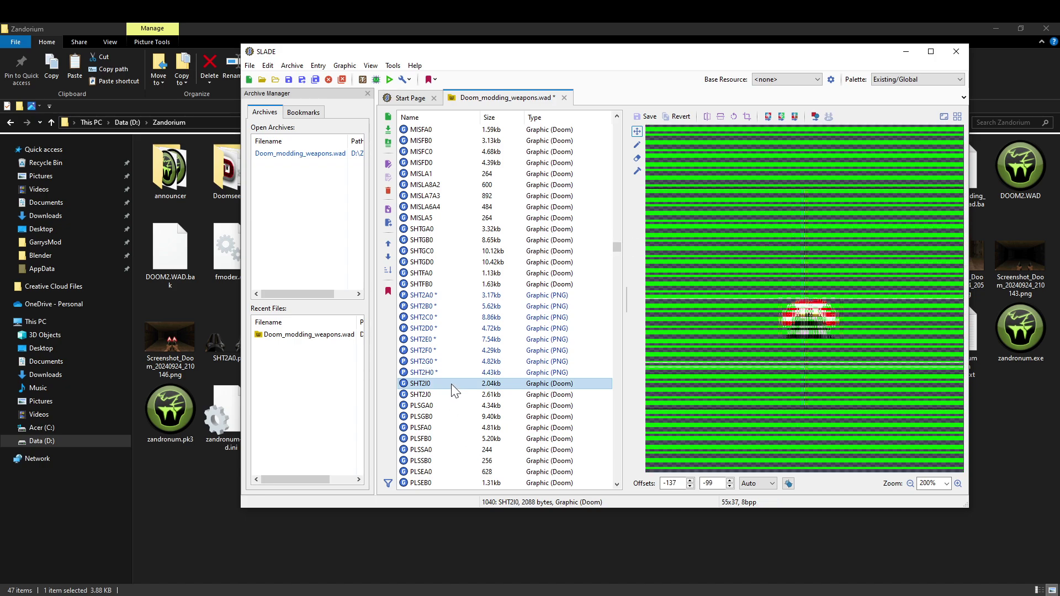
left_click(500, 595)
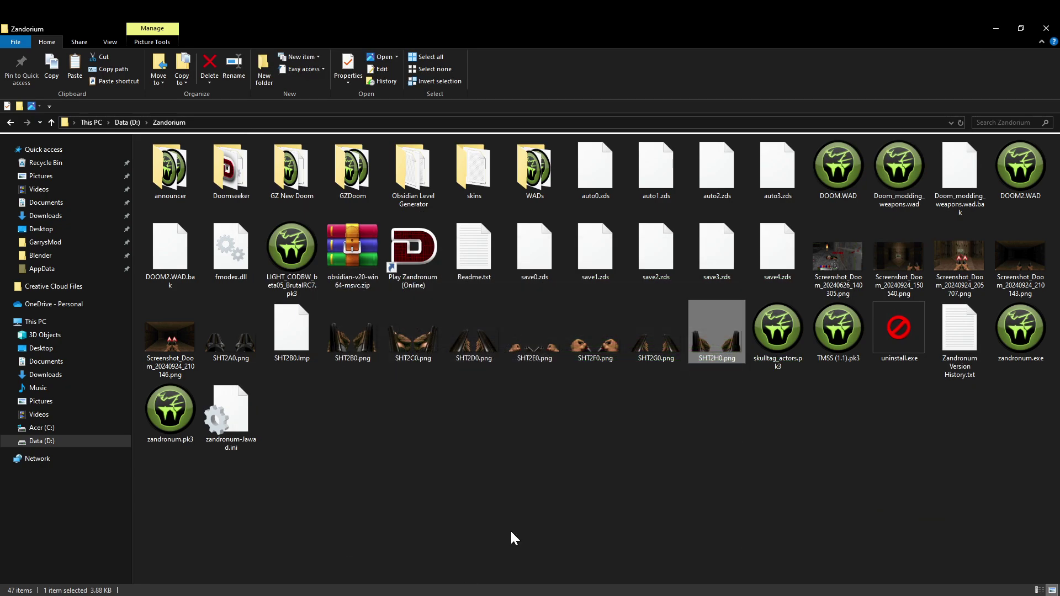
left_click(985, 28)
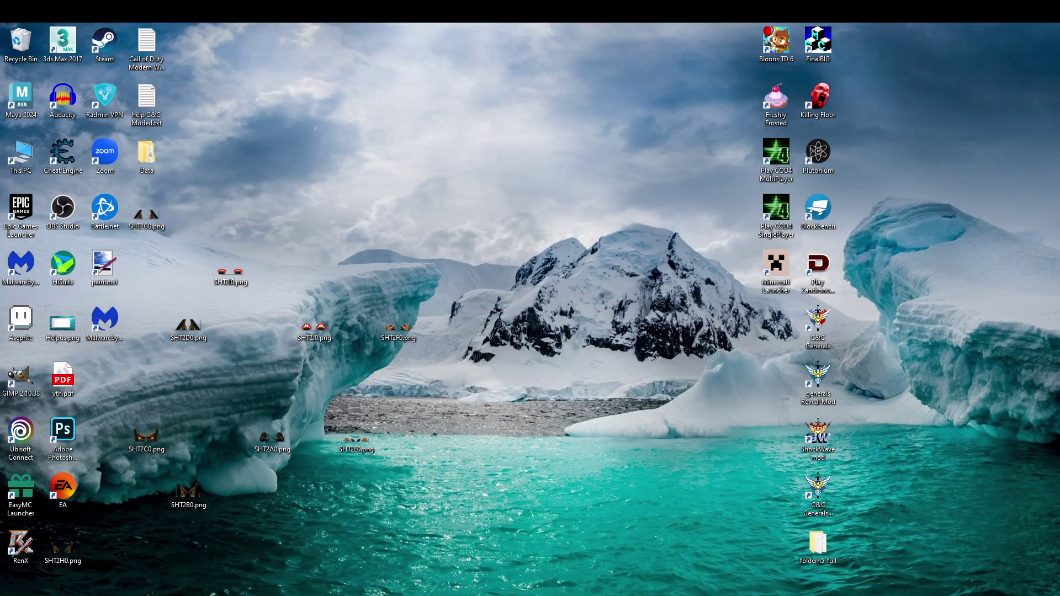
key("alt+Tab")
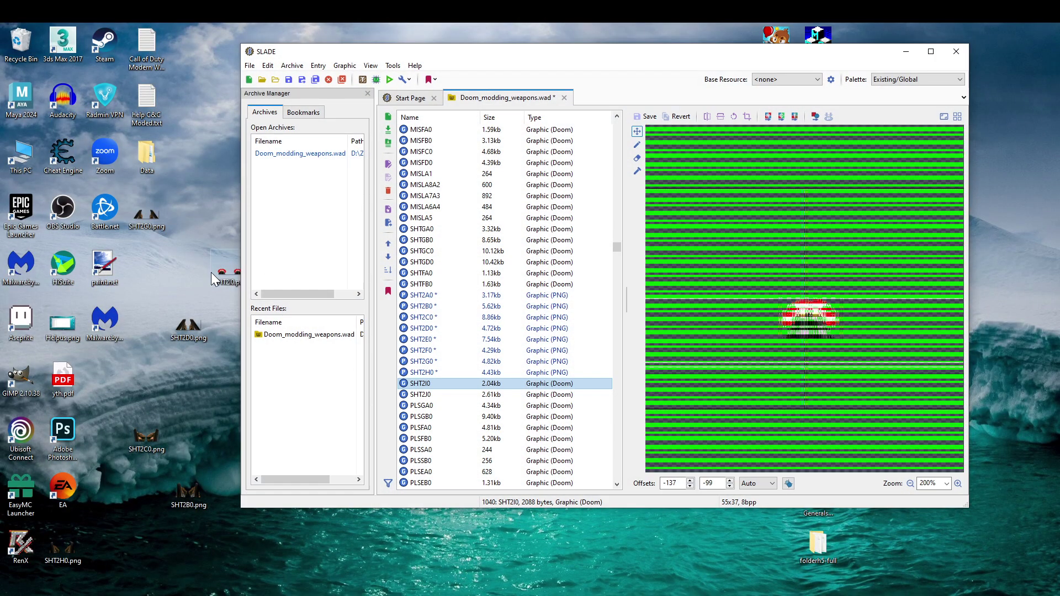
left_click(388, 595)
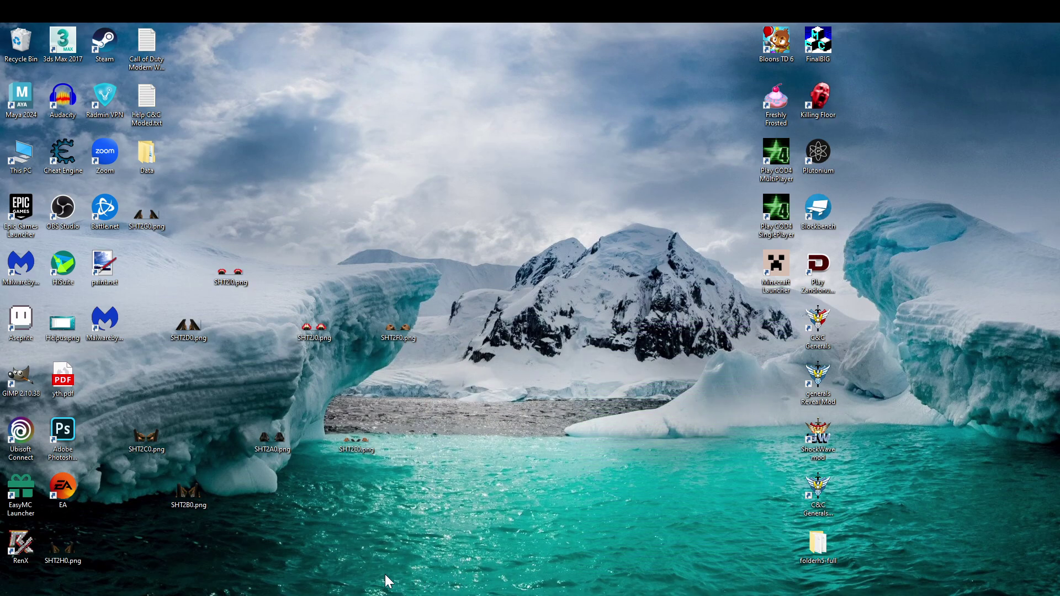
left_click(385, 595)
left_click(552, 502)
key("ctrl+v")
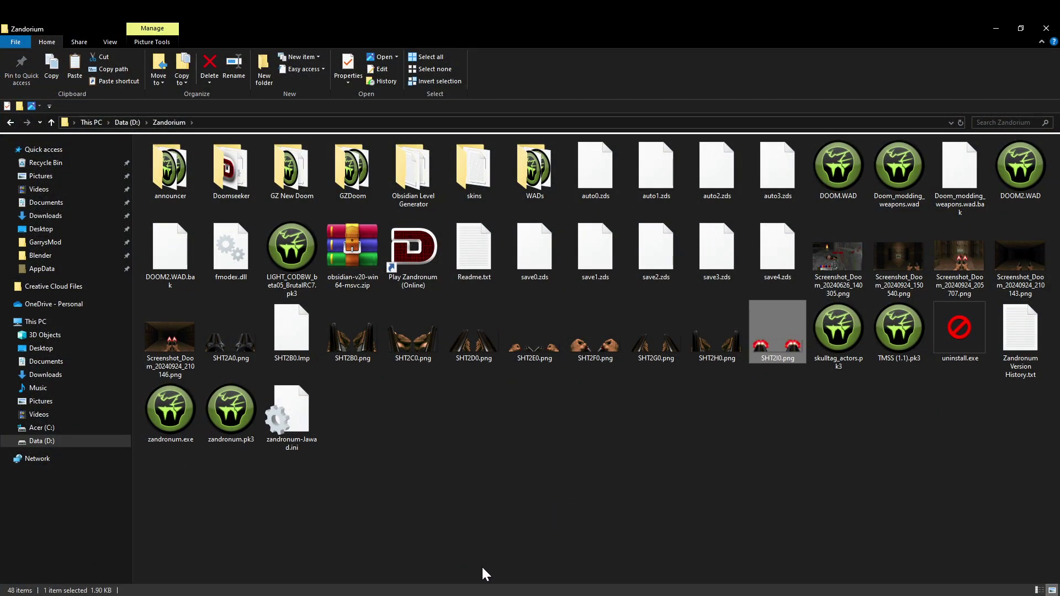
Switch to SLADE and import SHT2I0.png from the Zandorium folder over the SHT2I0 entry
left_click(408, 595)
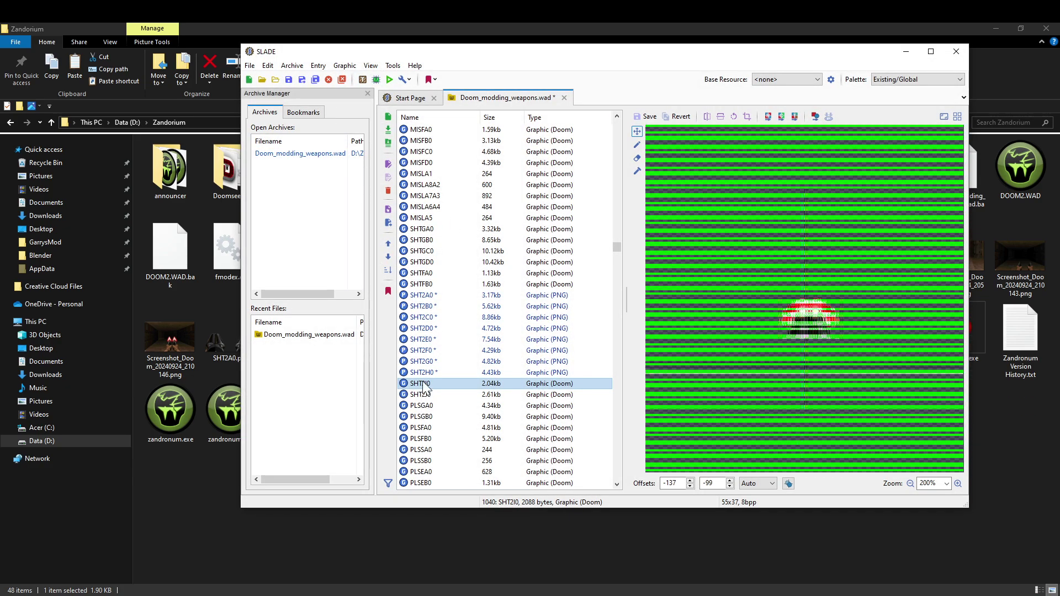
right_click(425, 387)
left_click(458, 457)
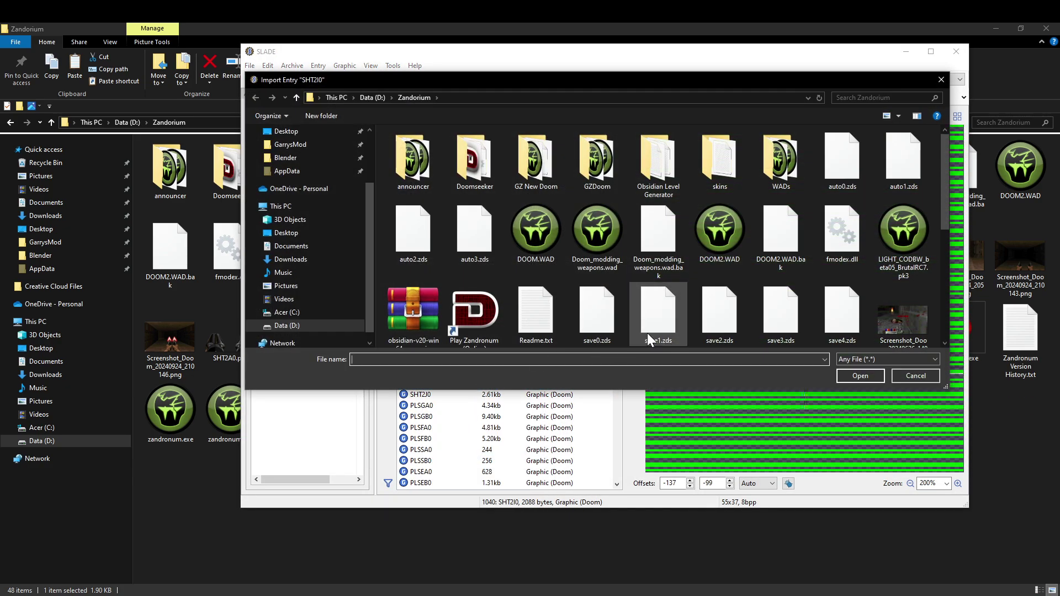
scroll(647, 333, "down", 5)
double_click(674, 249)
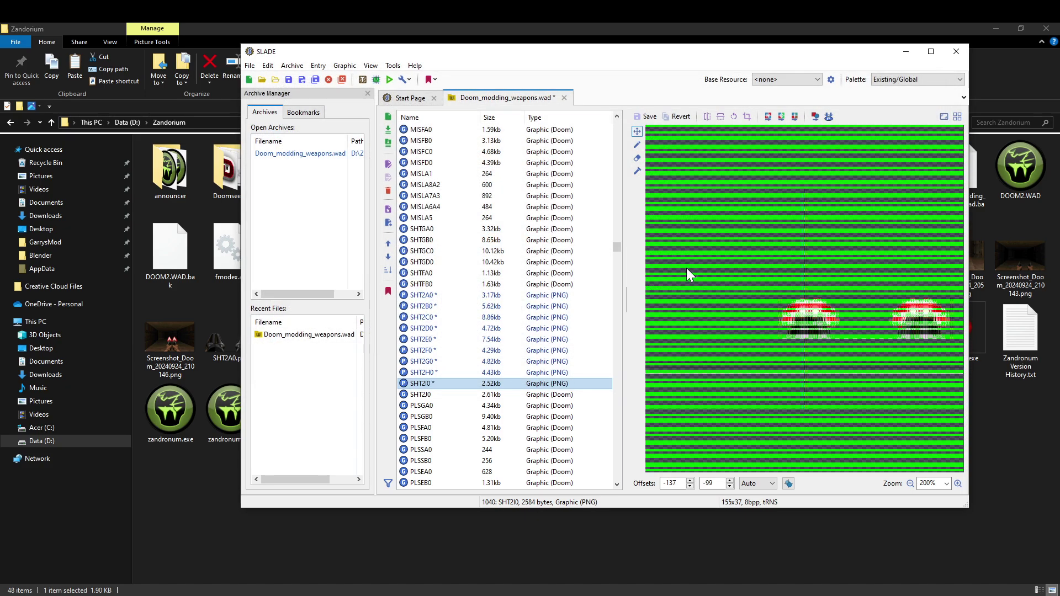
Copy SHT2J0.png from the desktop into the Zandorium folder
left_click(443, 595)
left_click(428, 595)
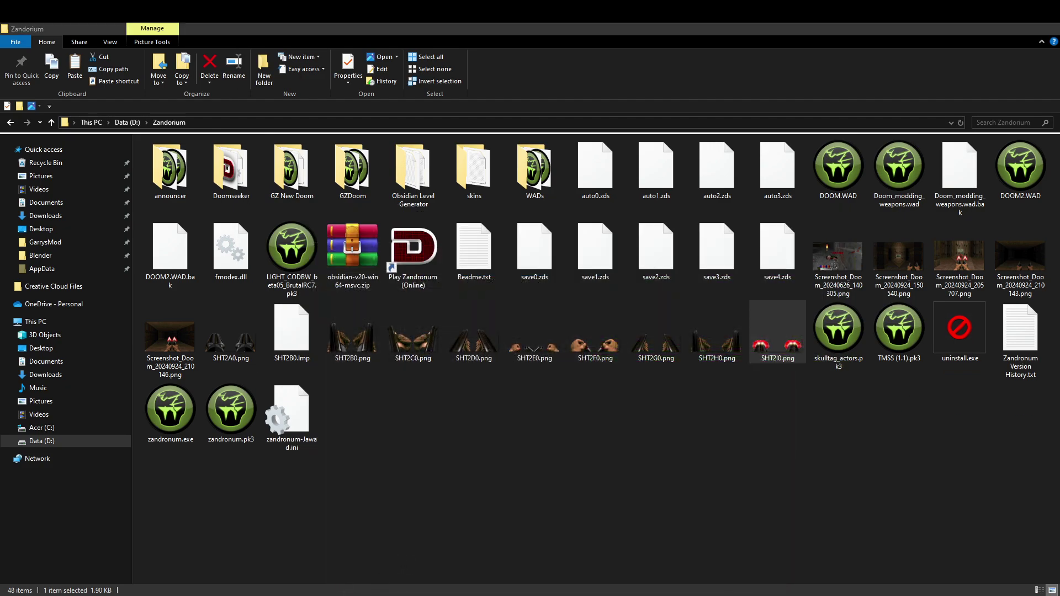
key("super+d")
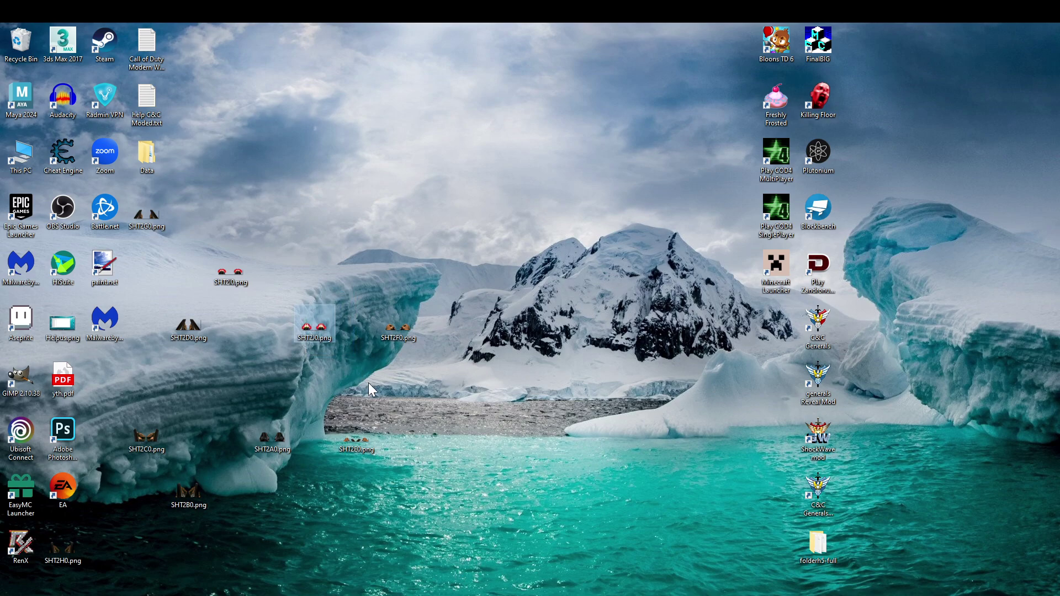
left_click_drag(278, 238, 331, 329)
key("super+d")
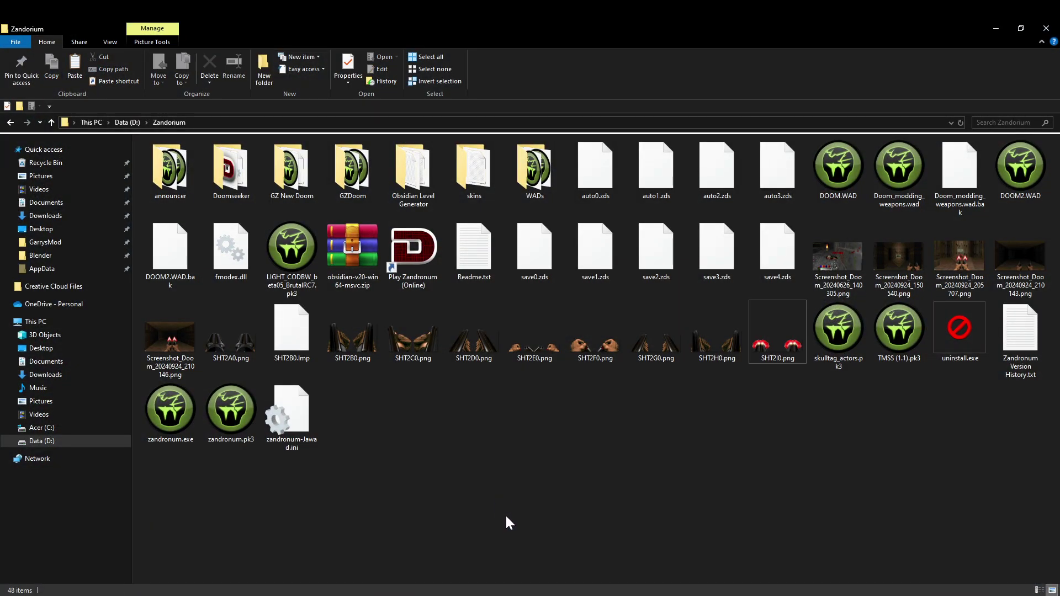
Switch to SLADE and import SHT2J0.png from the Zandorium folder over the SHT2J0 entry
left_click(445, 589)
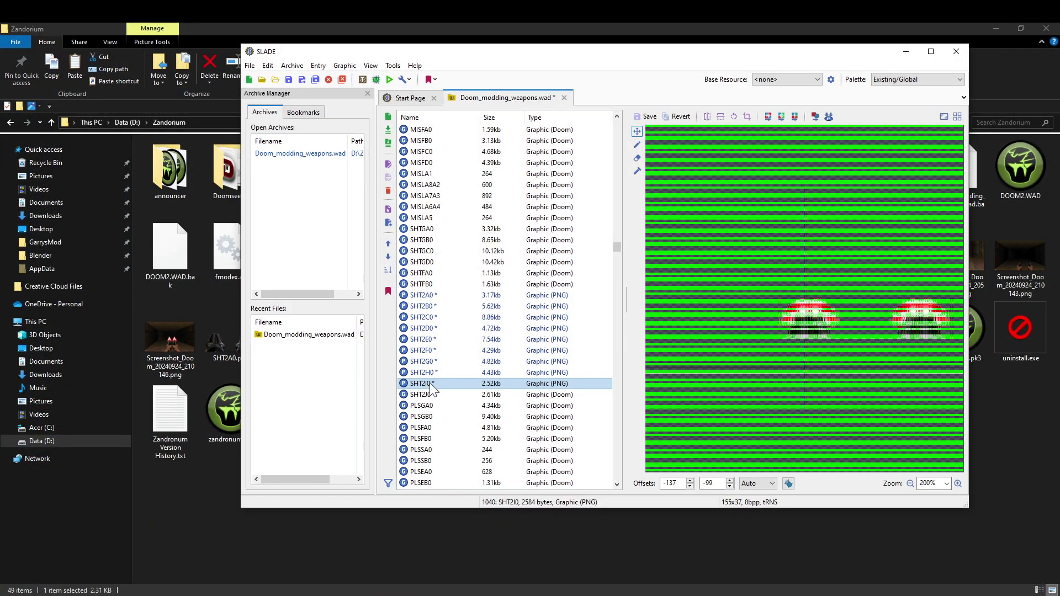
left_click(419, 393)
right_click(419, 395)
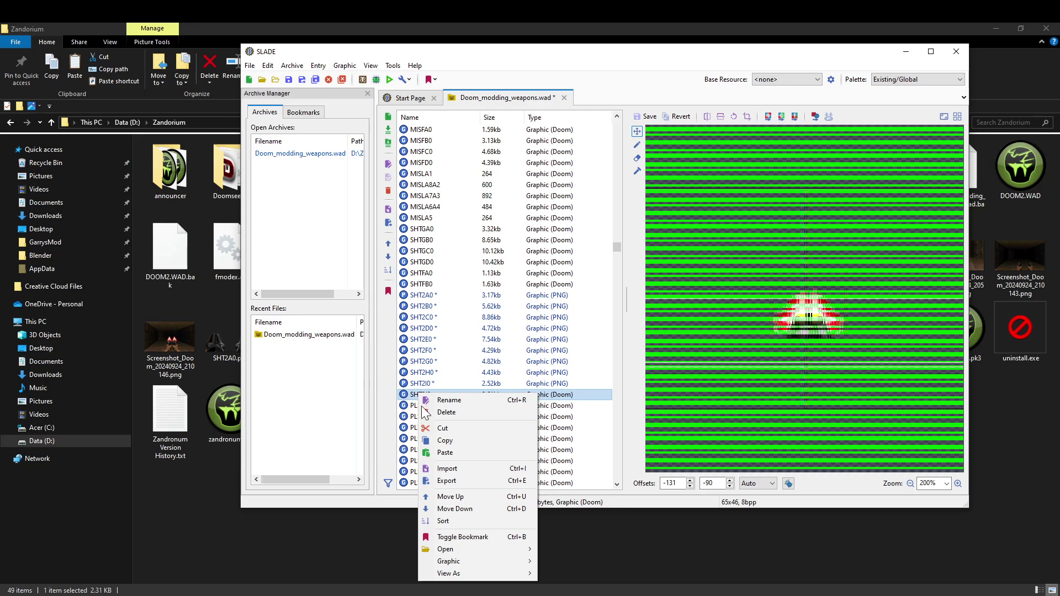
left_click(442, 469)
scroll(731, 274, "down", 5)
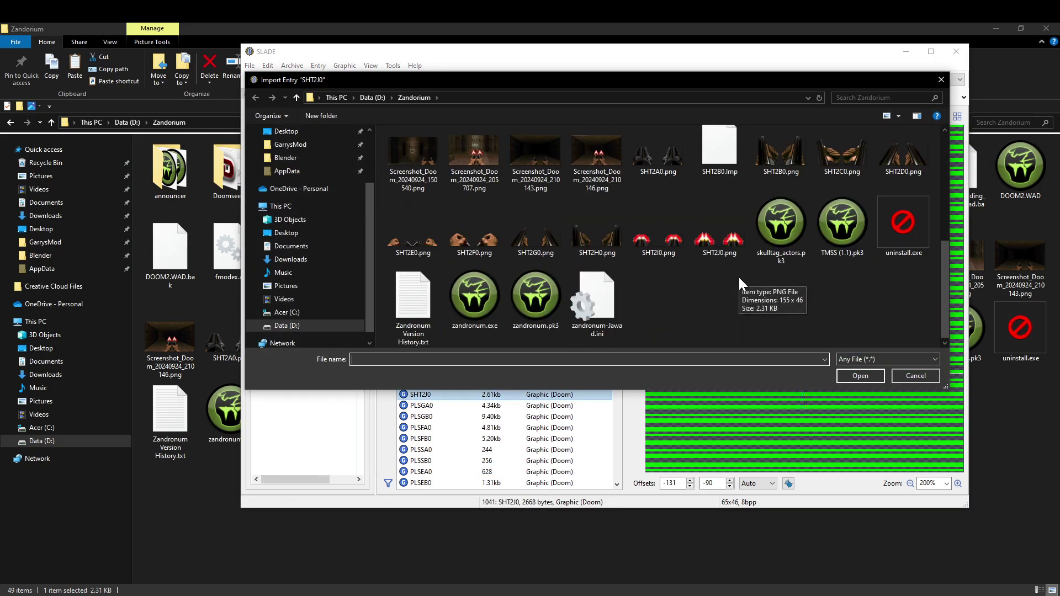
double_click(725, 257)
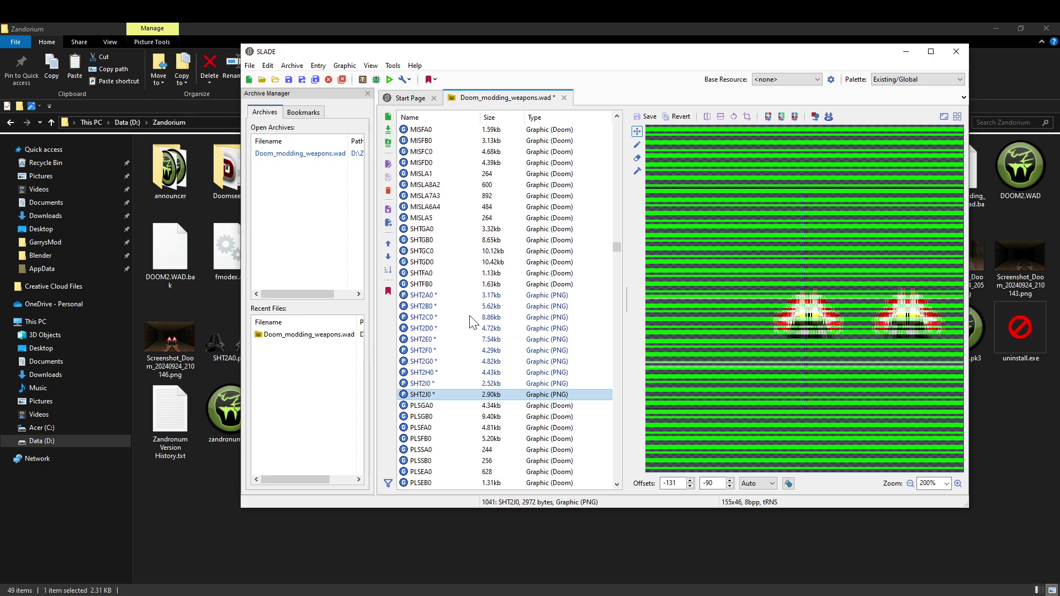
Step through the replaced SHT2 entries from SHT2B0 onward to check their new graphics
left_click(462, 304)
key("Down")
key("Down")
key("Down")
key("Down")
key("Down")
key("Down")
key("Down")
key("Down")
key("super+d")
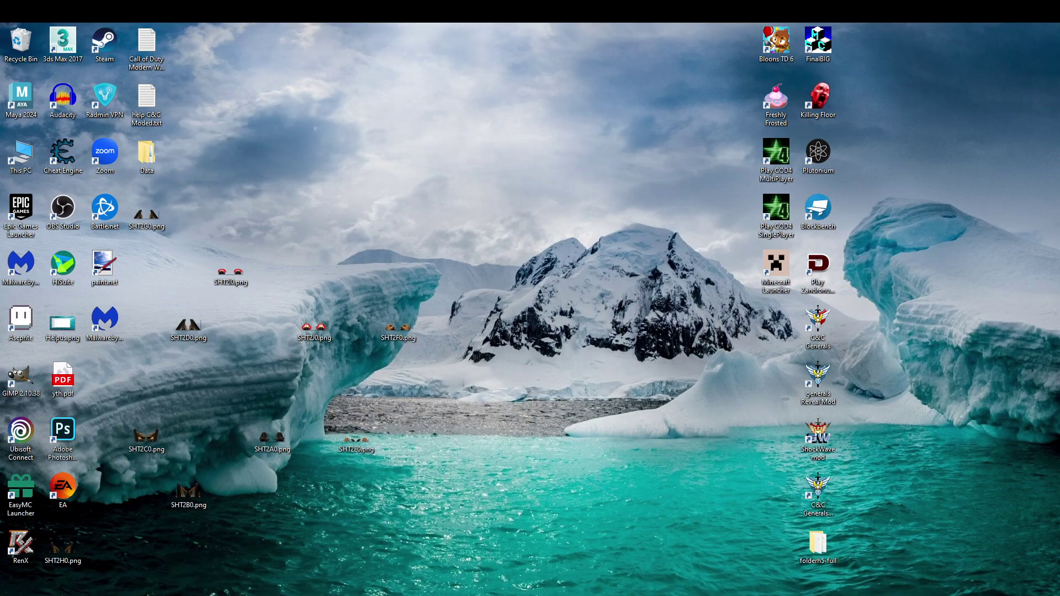
left_click(405, 595)
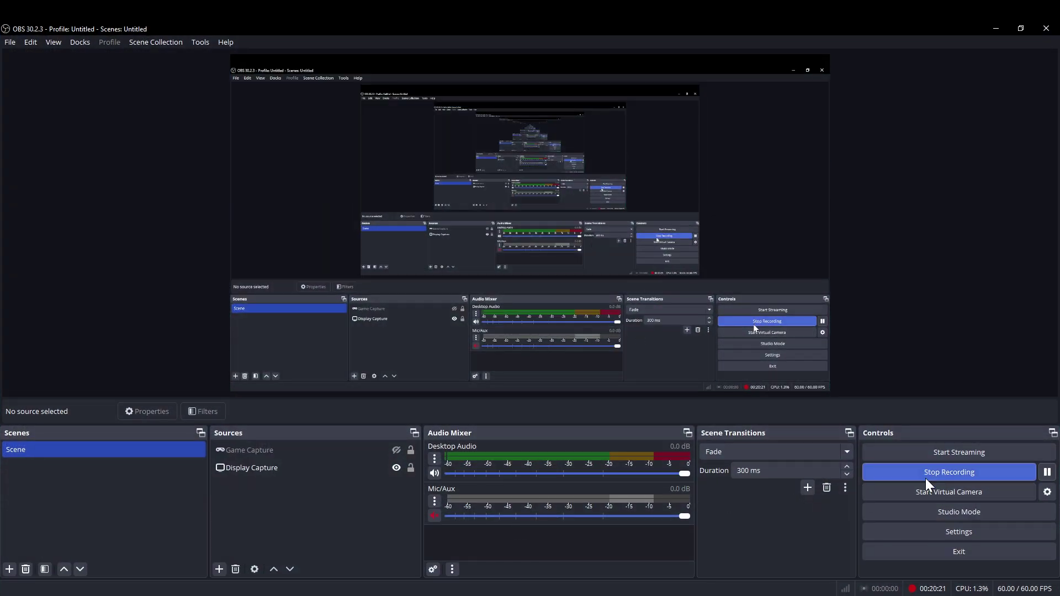